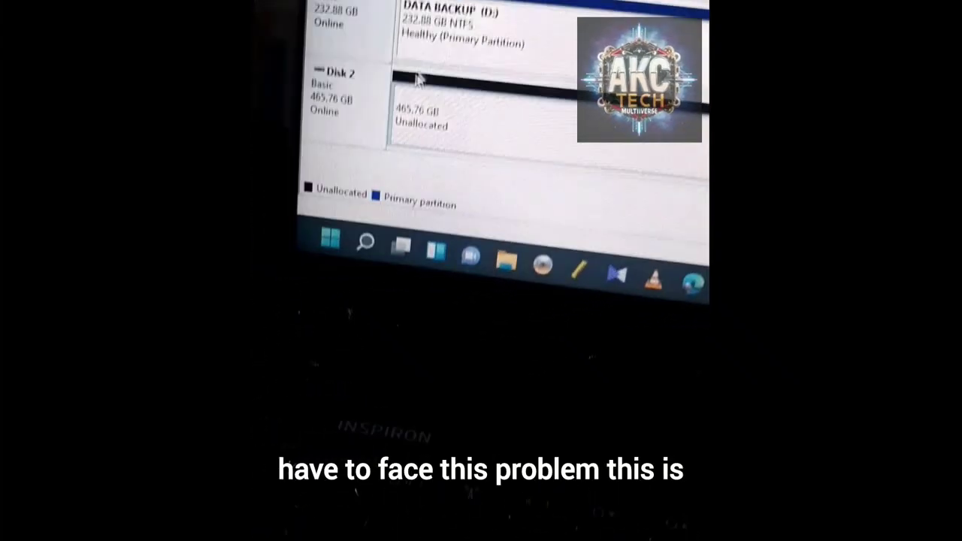
Step: Take Disk 2 offline and bring it back online
{"action": "right_click", "coordinate": [321, 118]}
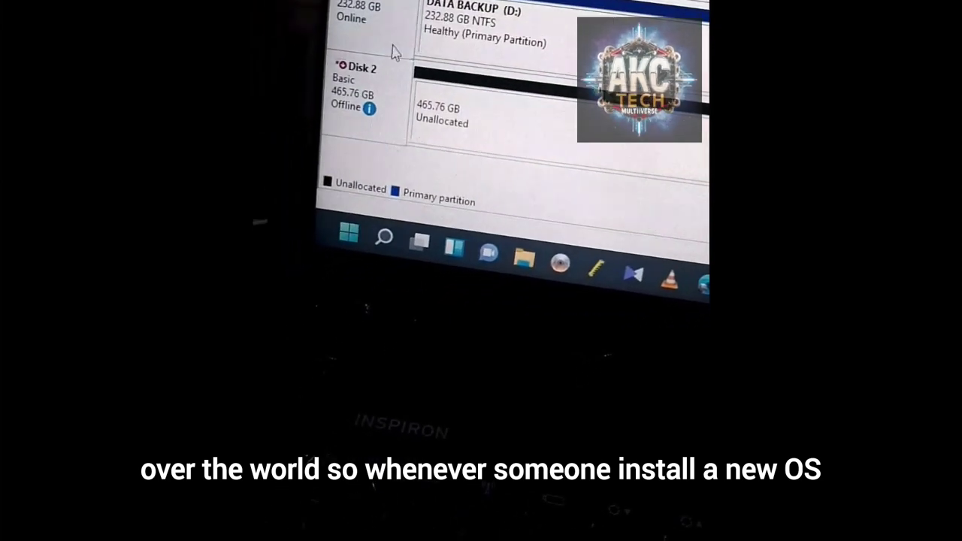
{"action": "right_click", "coordinate": [340, 75]}
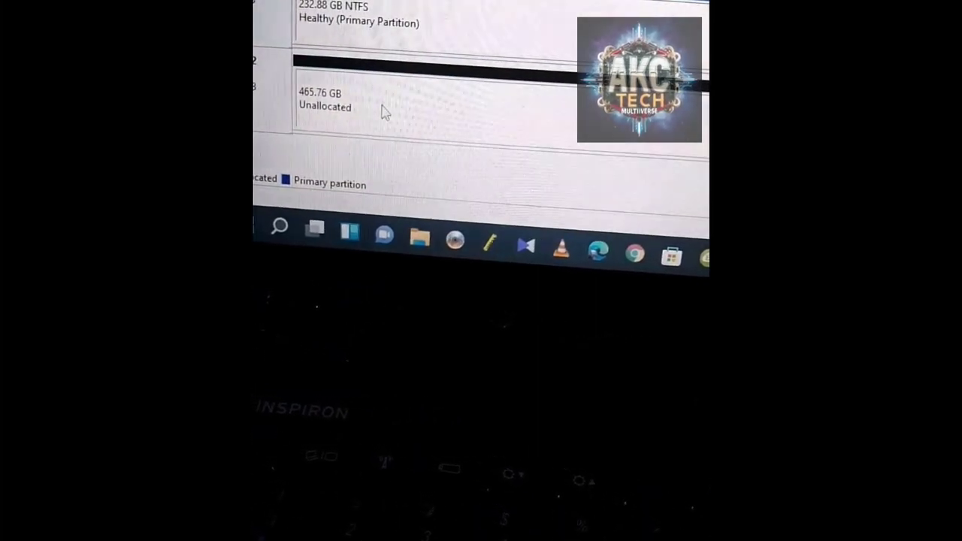
Step: Start a new simple volume on Disk 2's unallocated space, using the full 476937 MB and drive letter F
{"action": "right_click", "coordinate": [383, 111]}
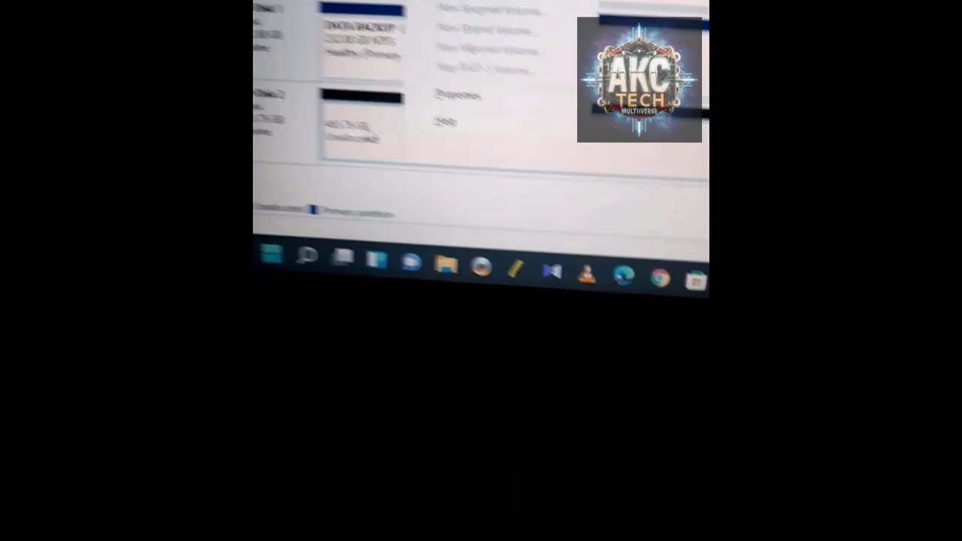
{"action": "left_click", "coordinate": [362, 134]}
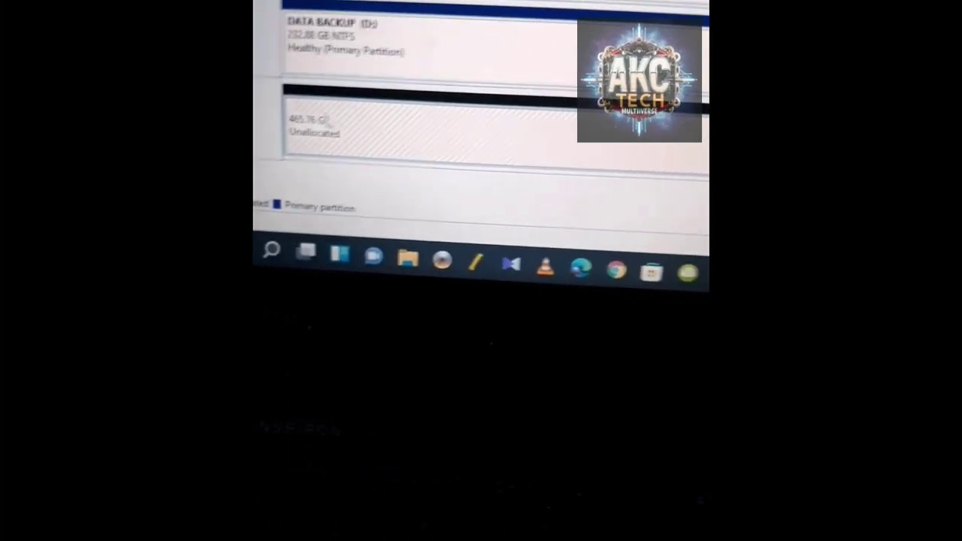
{"action": "right_click", "coordinate": [421, 147]}
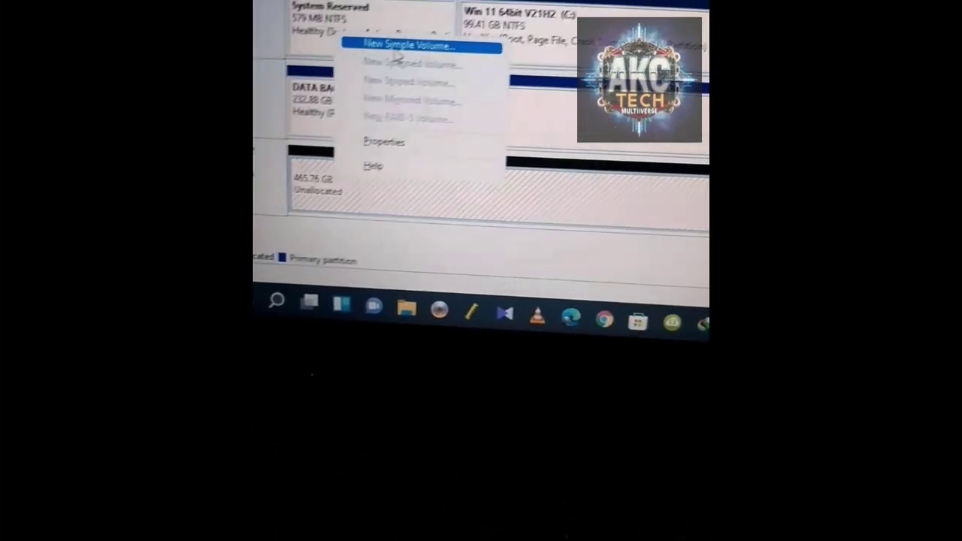
{"action": "left_click", "coordinate": [384, 51]}
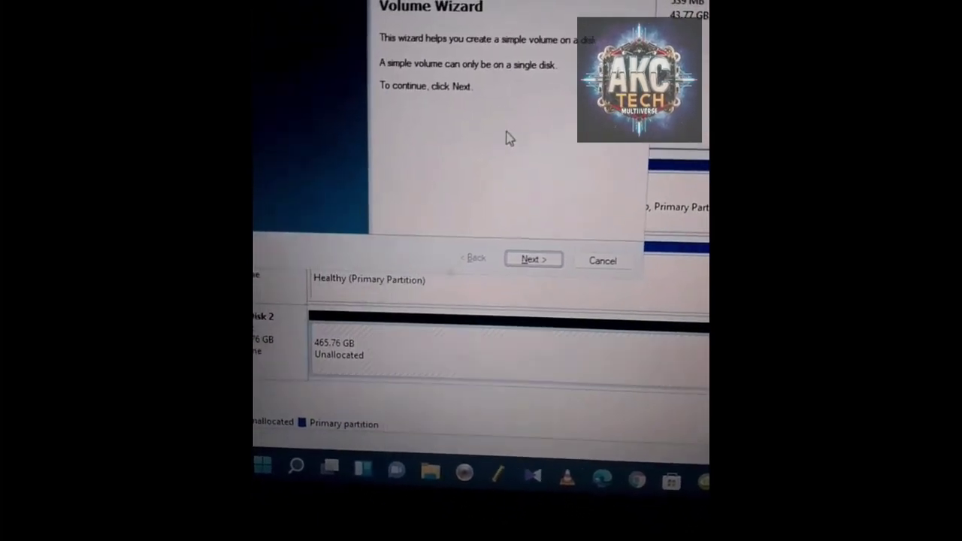
{"action": "left_click", "coordinate": [530, 253]}
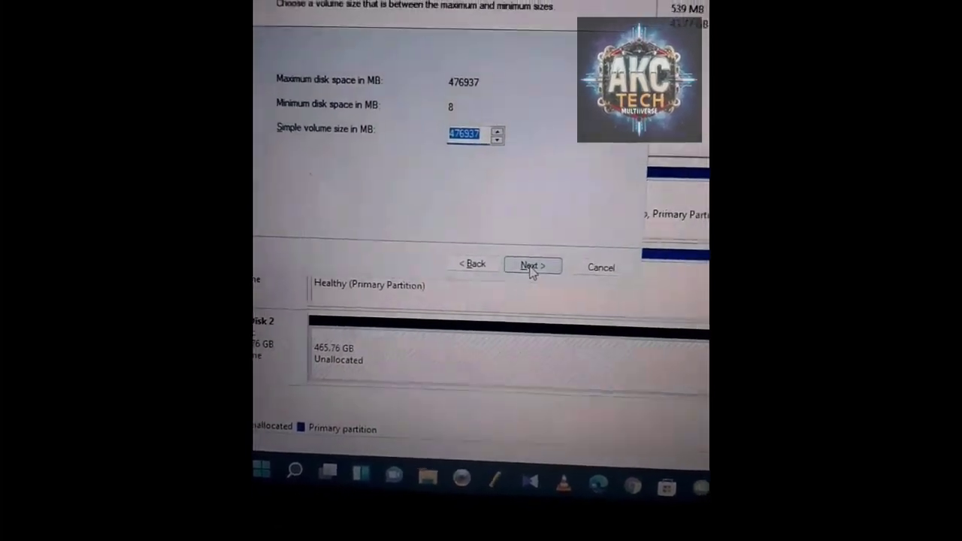
{"action": "left_click", "coordinate": [538, 261]}
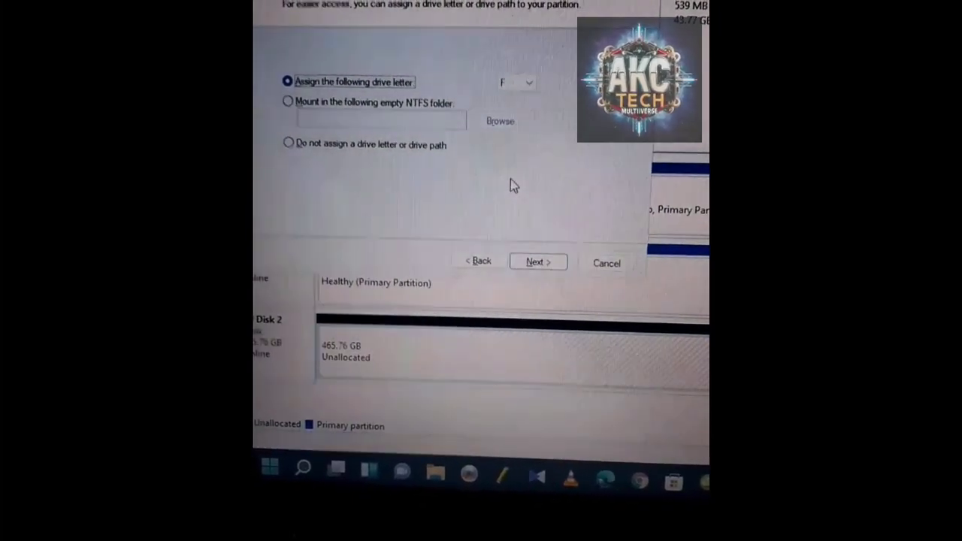
{"action": "left_click", "coordinate": [524, 282]}
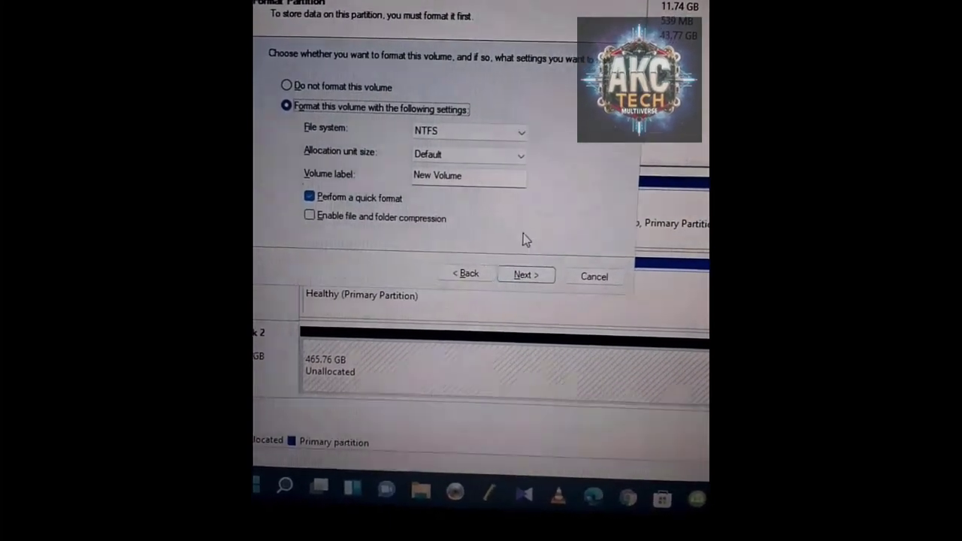
Step: Quick-format the volume as NTFS with the default allocation unit size and the label New Volume, and finish the wizard
{"action": "left_click", "coordinate": [519, 132]}
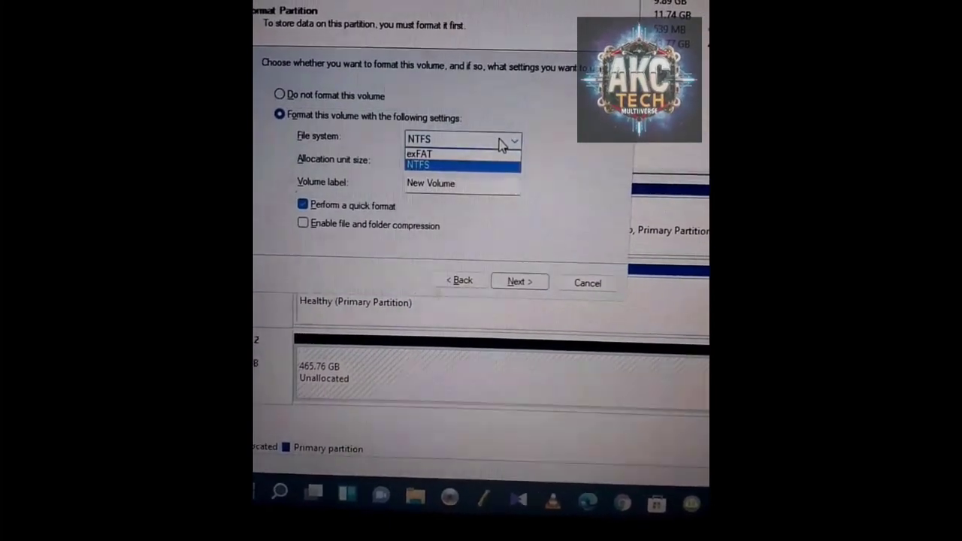
{"action": "left_click", "coordinate": [501, 137]}
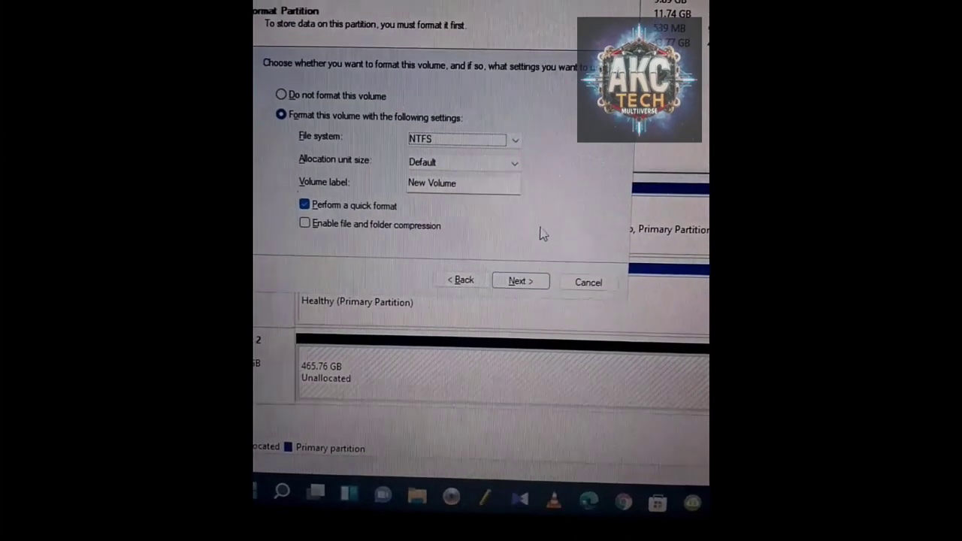
{"action": "left_click", "coordinate": [526, 284]}
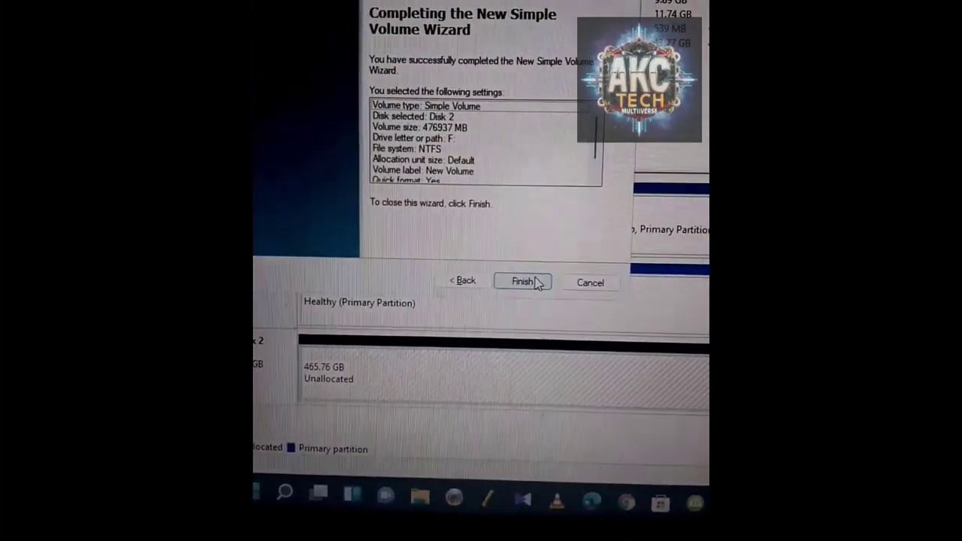
{"action": "left_click", "coordinate": [537, 292]}
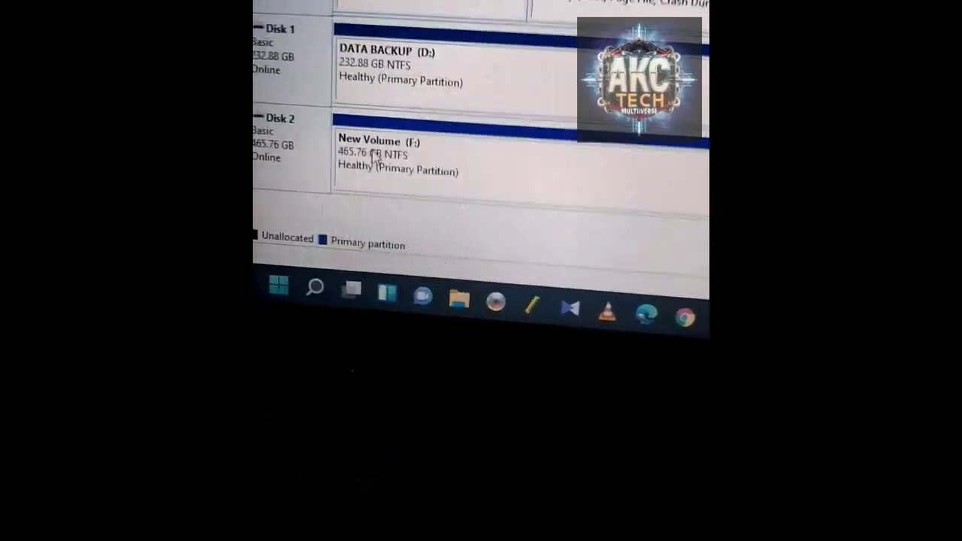
Step: Explore New Volume (F:) on Disk 2 to check its contents, and return to the desktop
{"action": "right_click", "coordinate": [421, 169]}
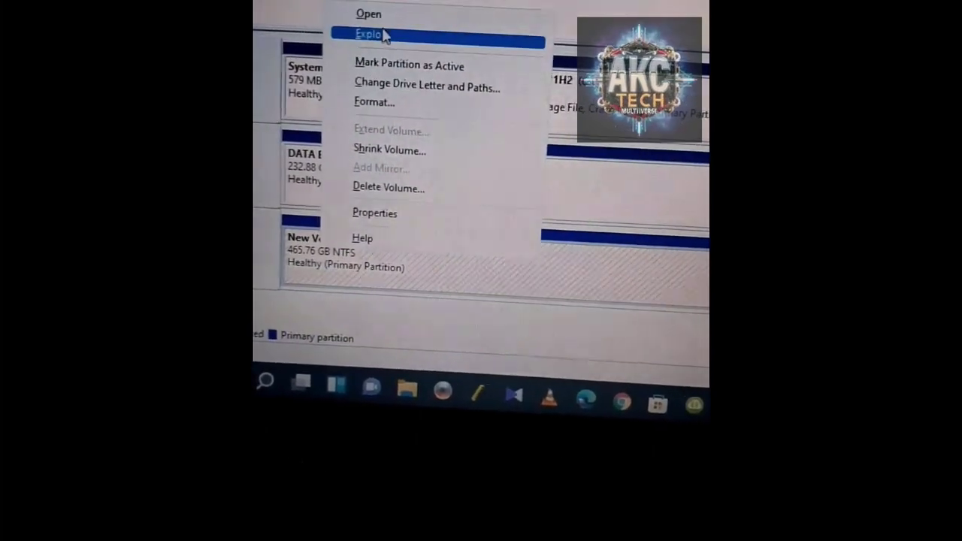
{"action": "left_click", "coordinate": [416, 39]}
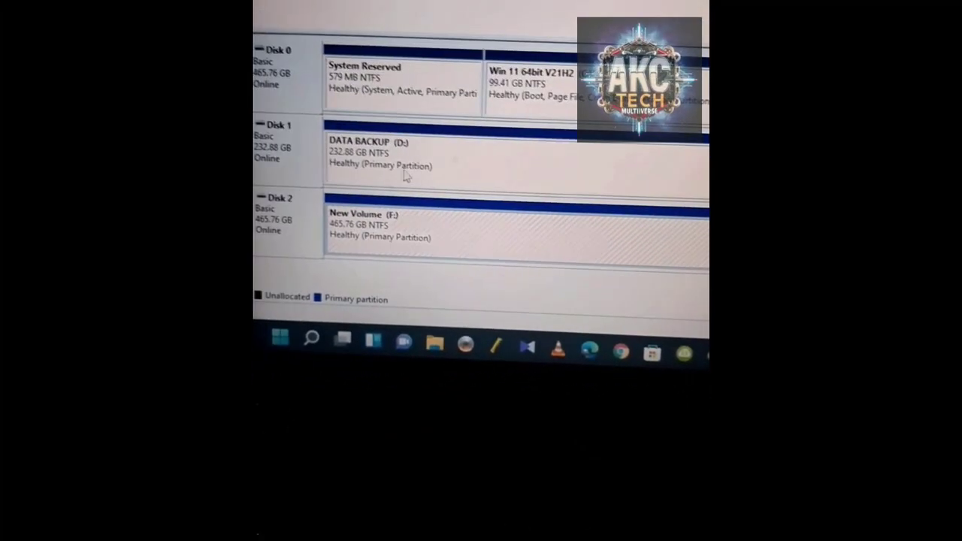
{"action": "left_click", "coordinate": [364, 257]}
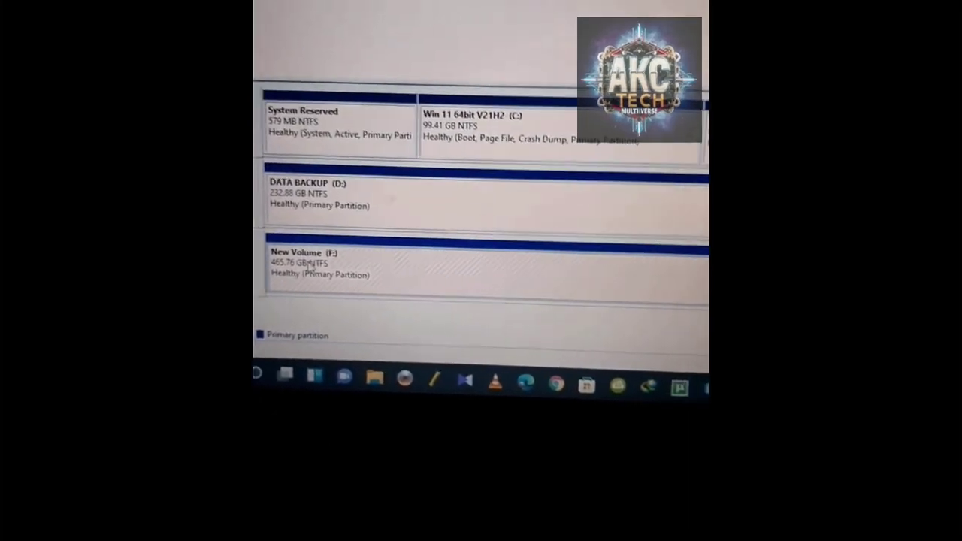
{"action": "double_click", "coordinate": [343, 253]}
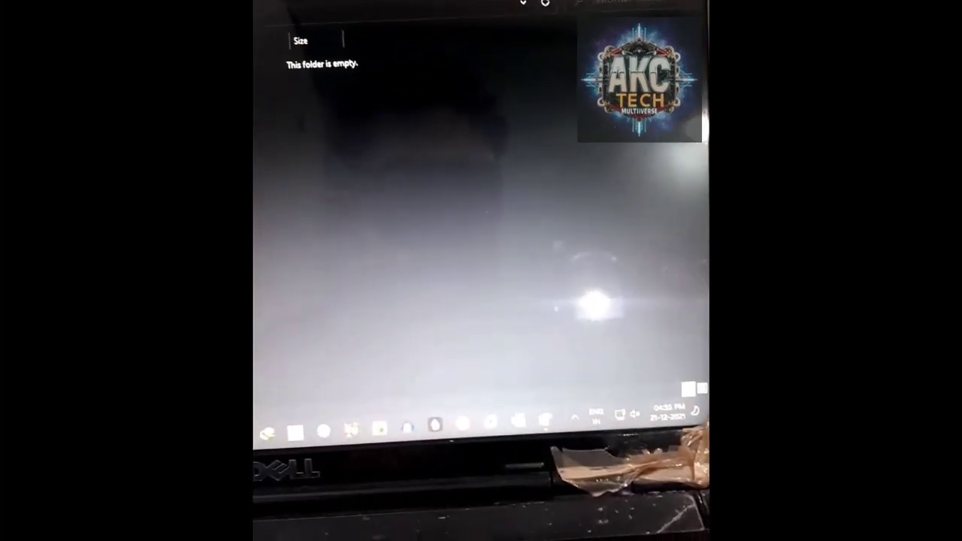
{"action": "key", "text": "alt+Tab"}
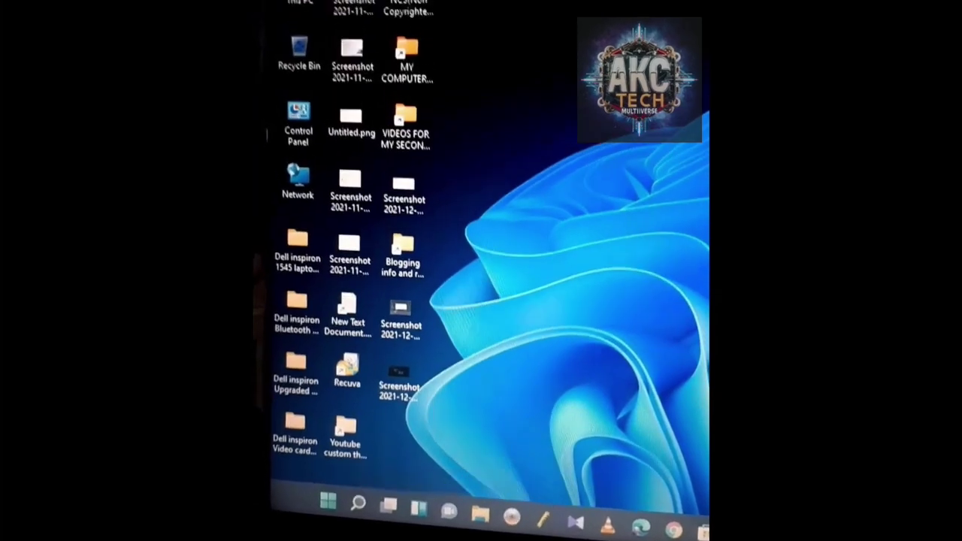
Step: In This PC, check the properties of New Volume (F:) and open the drive to view its contents
{"action": "double_click", "coordinate": [297, 14]}
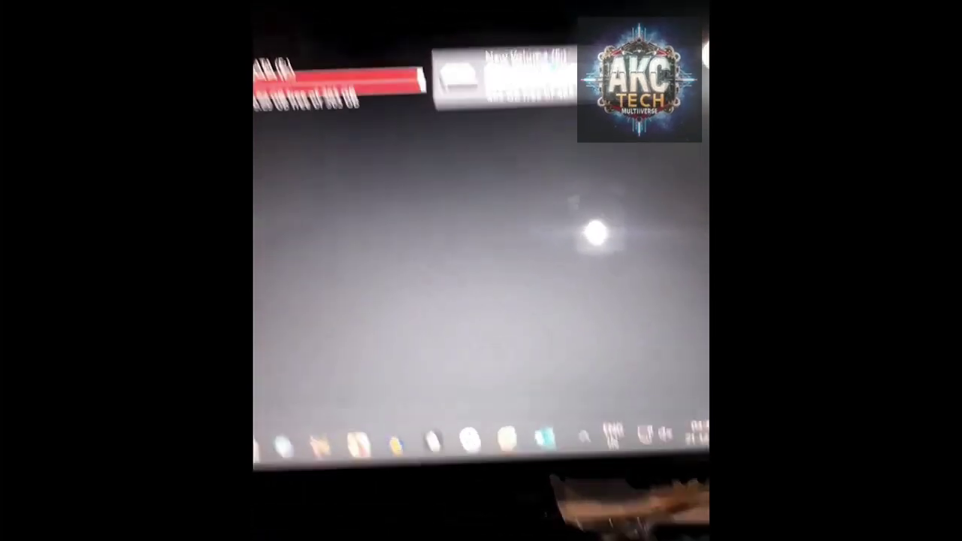
{"action": "double_click", "coordinate": [531, 80]}
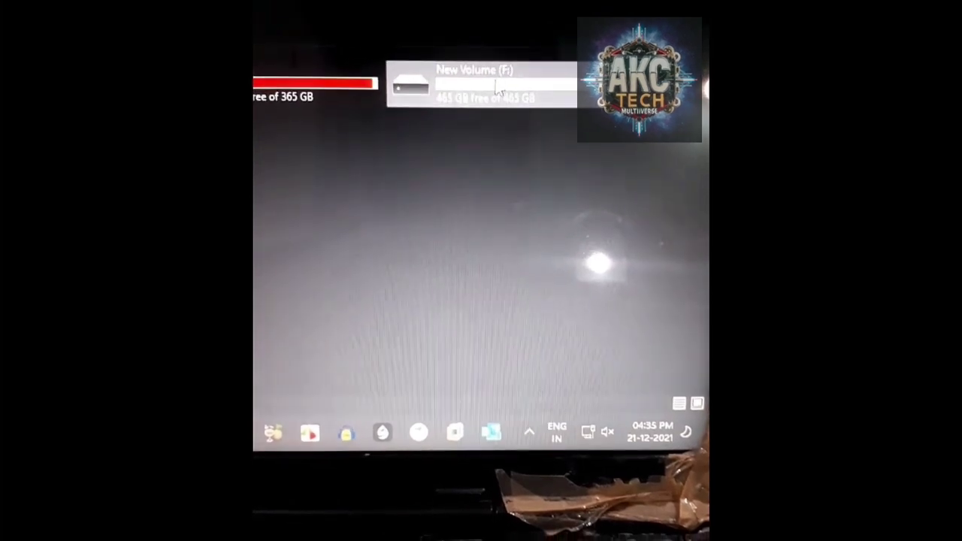
{"action": "right_click", "coordinate": [499, 98]}
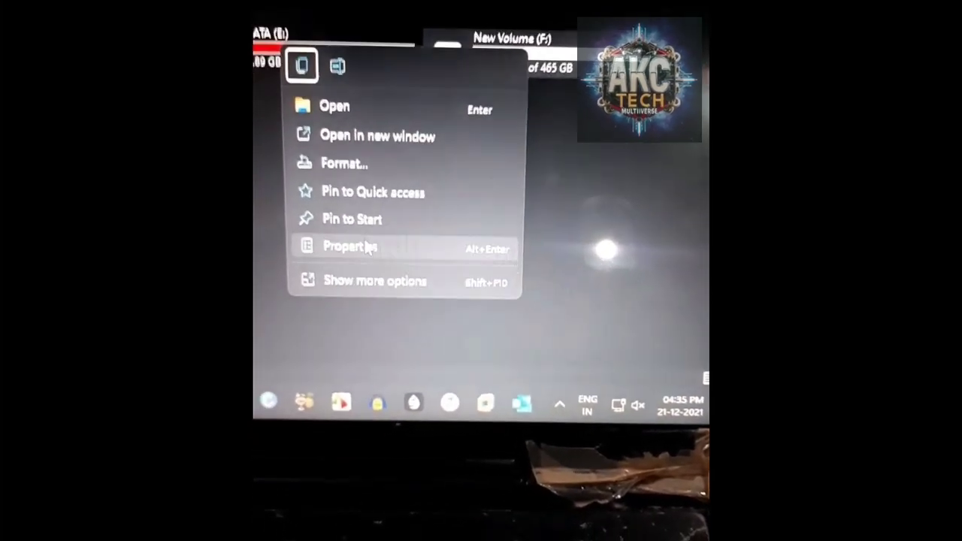
{"action": "left_click", "coordinate": [358, 249]}
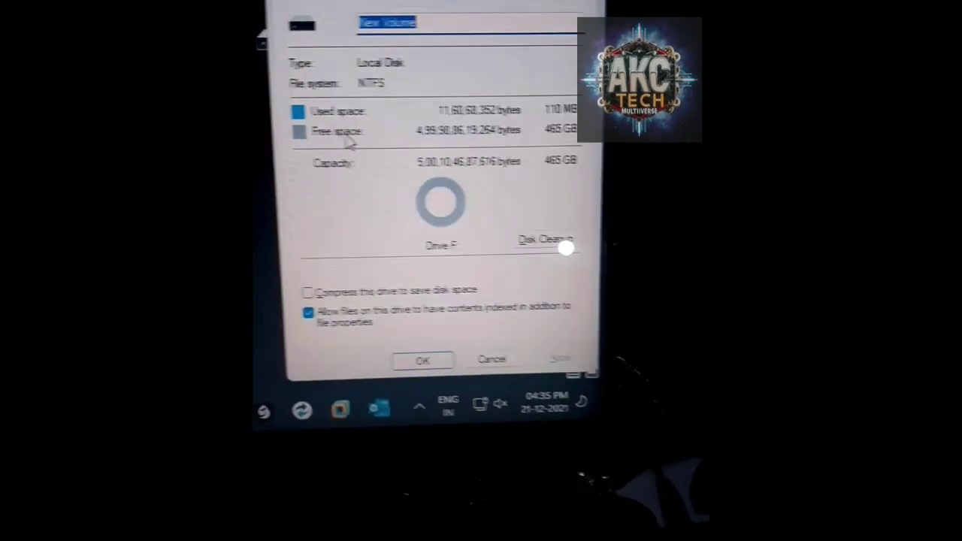
{"action": "left_click", "coordinate": [406, 352]}
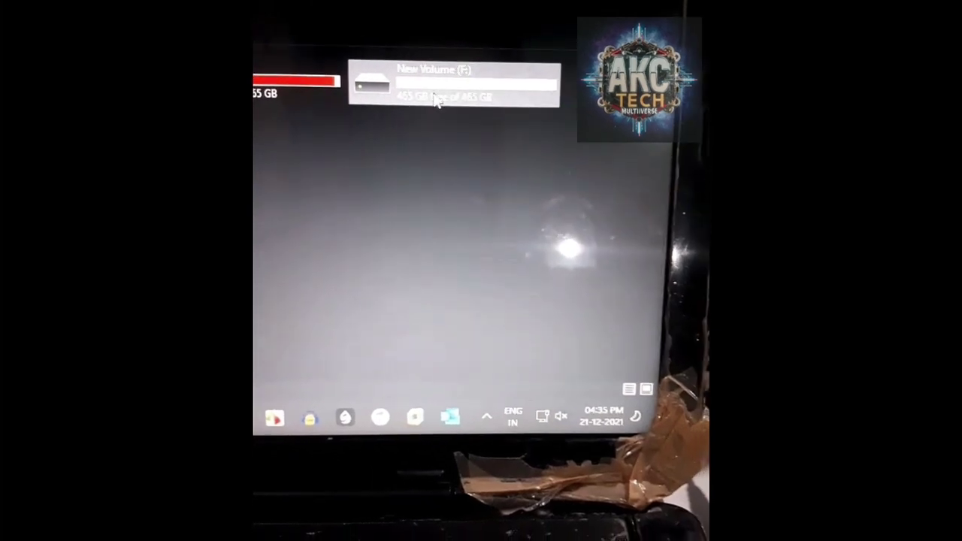
{"action": "double_click", "coordinate": [442, 104]}
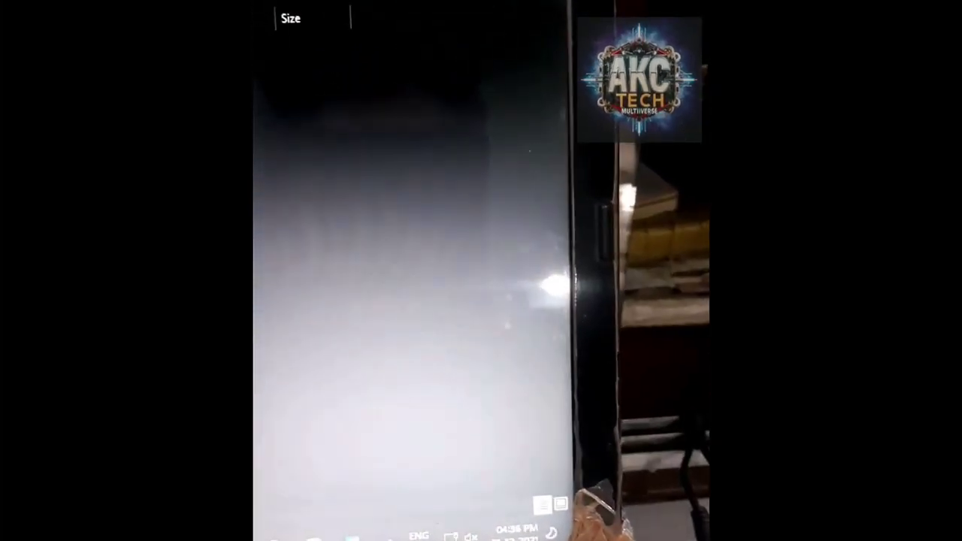
{"action": "key", "text": "super+d"}
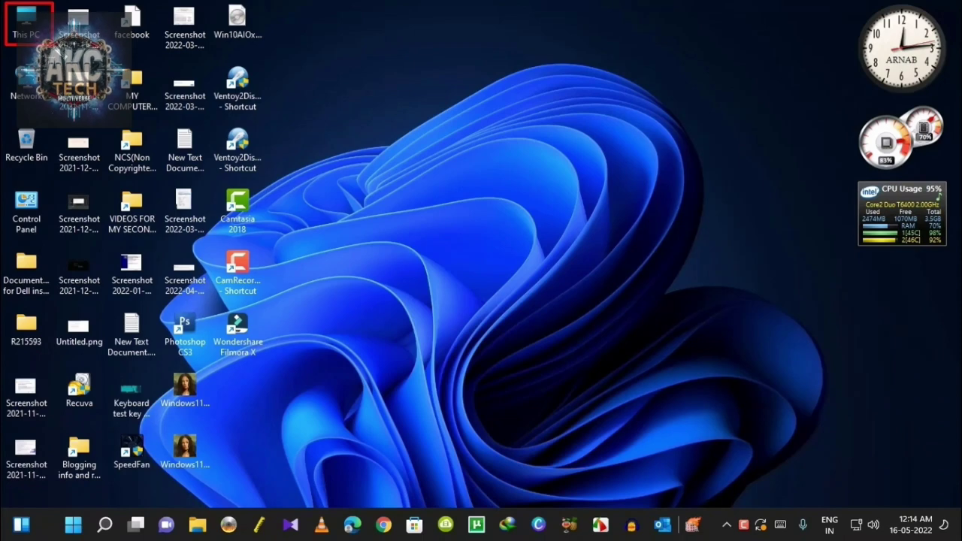
Step: Open This PC and outline the New Volume (F:) and New Volume (G:) drives with red rectangles
{"action": "double_click", "coordinate": [28, 22]}
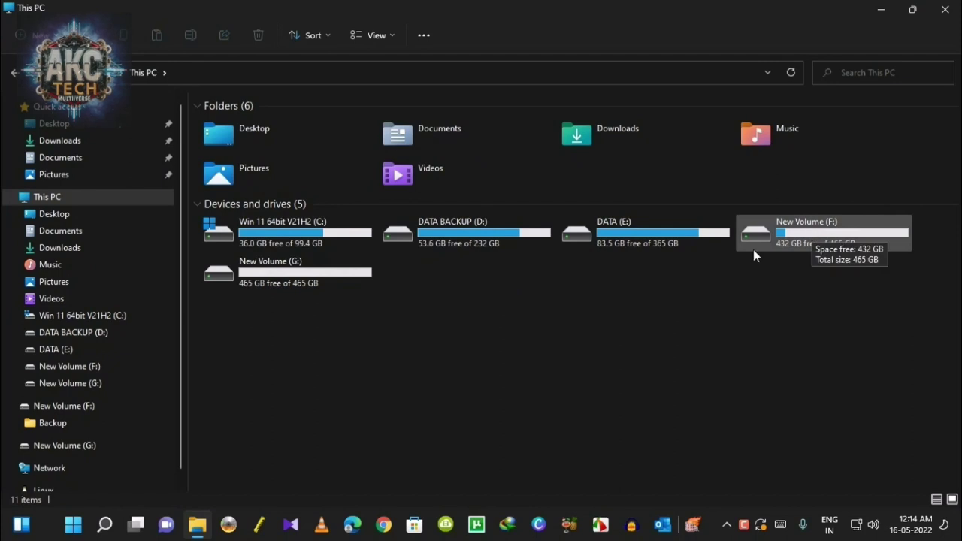
{"action": "key", "text": "ctrl+shift+d"}
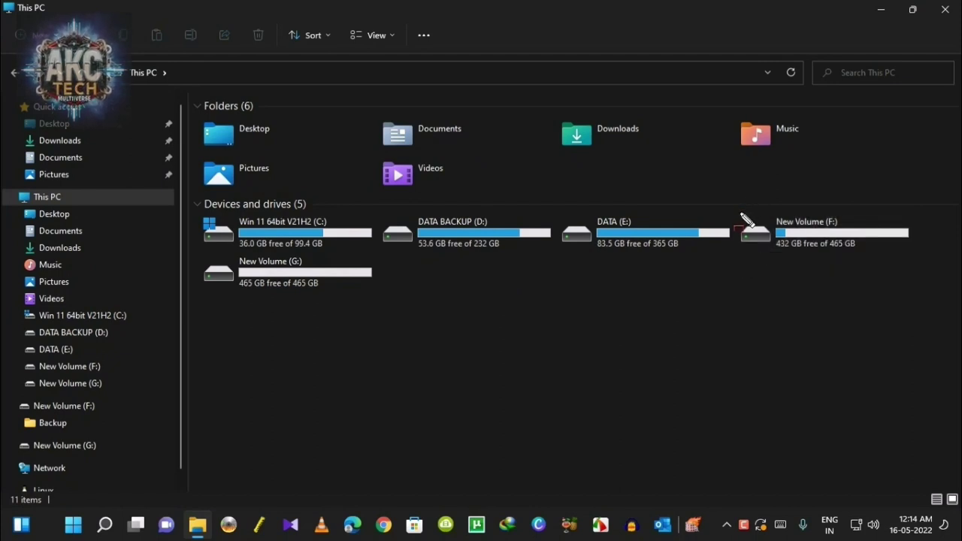
{"action": "mouse_move", "coordinate": [800, 224]}
{"action": "left_mouse_down"}
{"action": "mouse_move", "coordinate": [931, 254]}
{"action": "mouse_move", "coordinate": [922, 259]}
{"action": "left_mouse_up"}
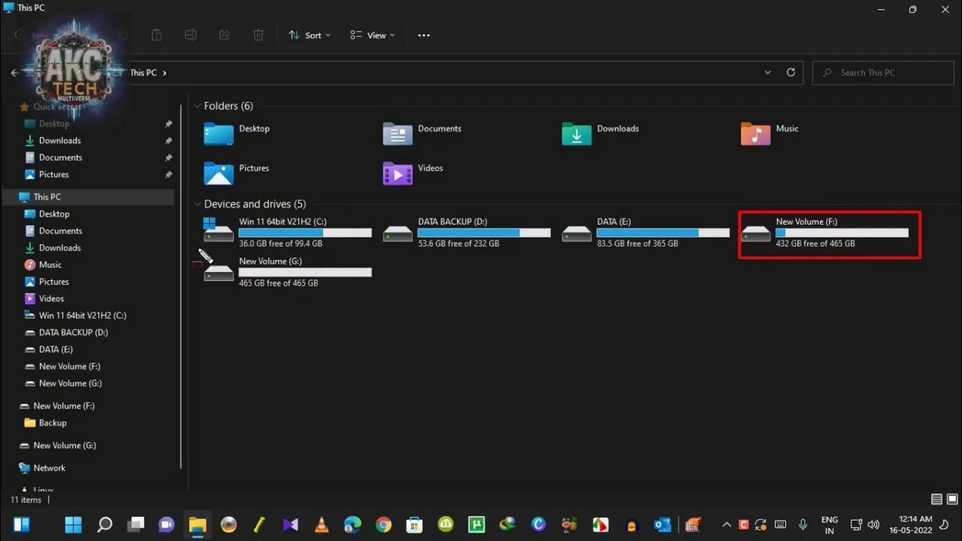
{"action": "left_click_drag", "start_coordinate": [209, 254], "coordinate": [398, 301]}
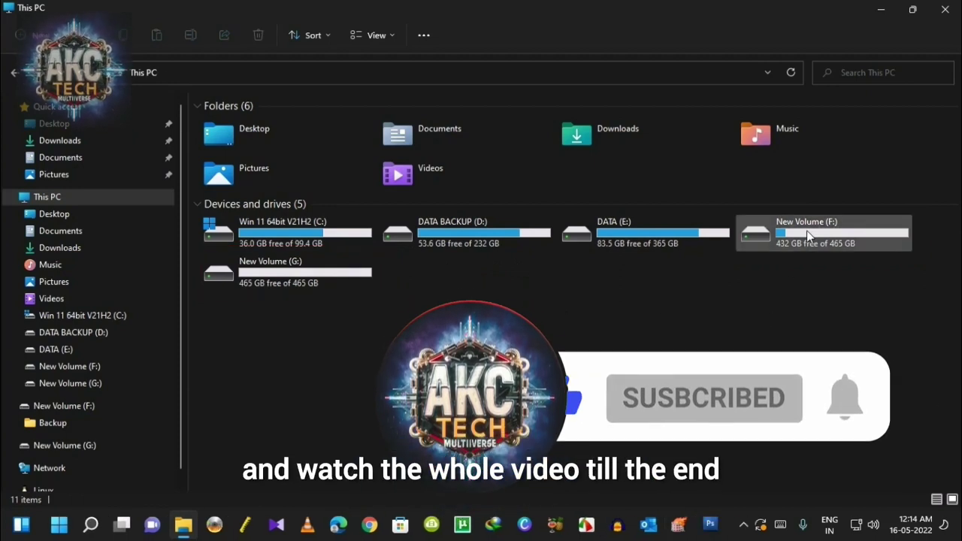
Step: View the contents of New Volume (F:) and New Volume (G:), and close the file window
{"action": "left_click", "coordinate": [807, 233]}
{"action": "double_click", "coordinate": [807, 231]}
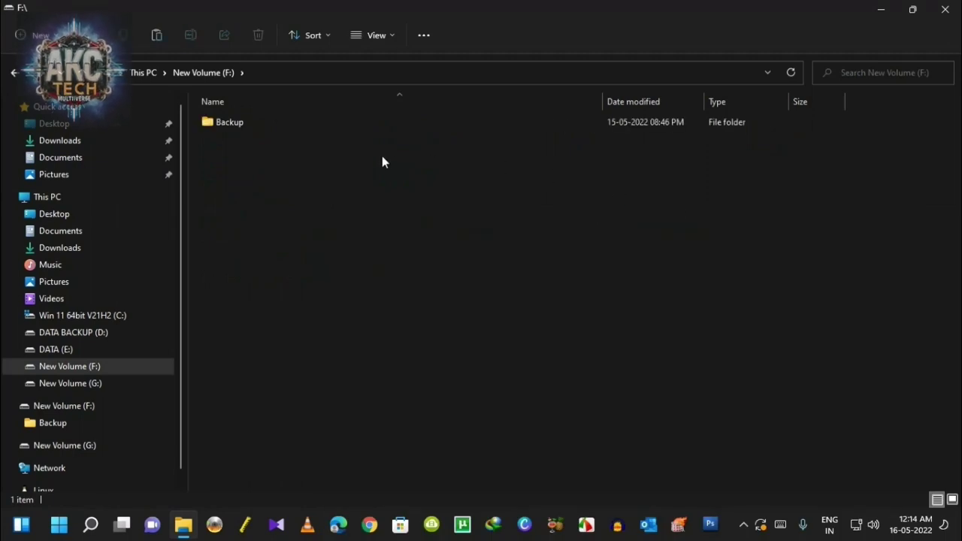
{"action": "left_click", "coordinate": [15, 73]}
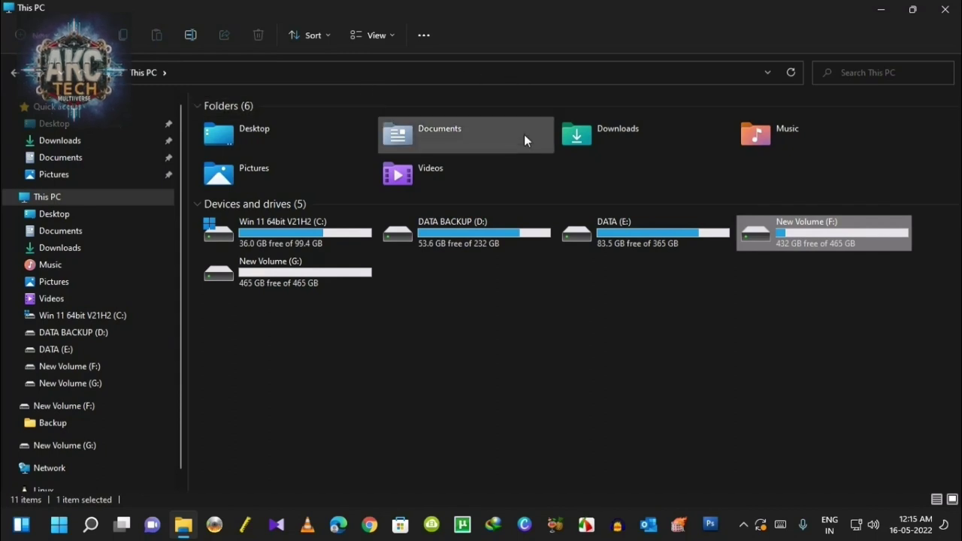
{"action": "double_click", "coordinate": [290, 270]}
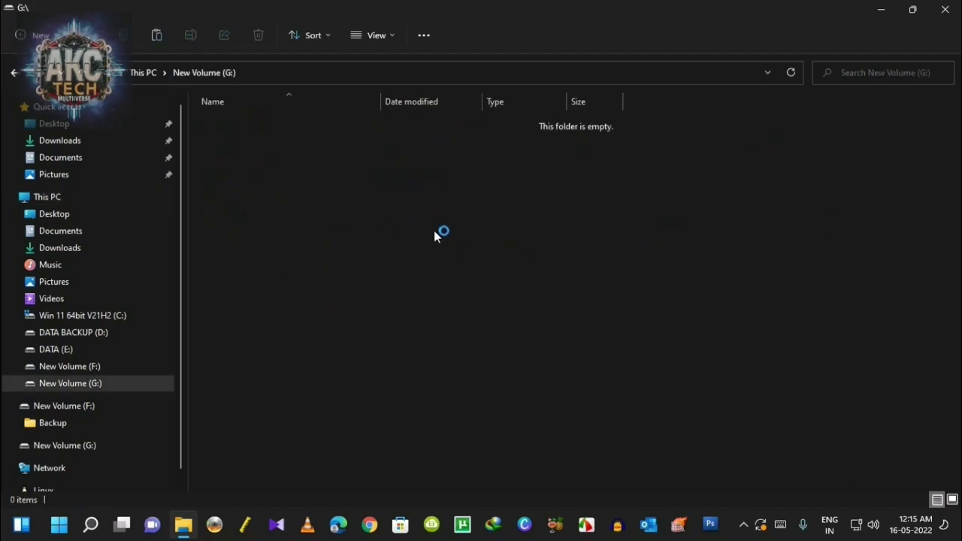
{"action": "left_click", "coordinate": [14, 73]}
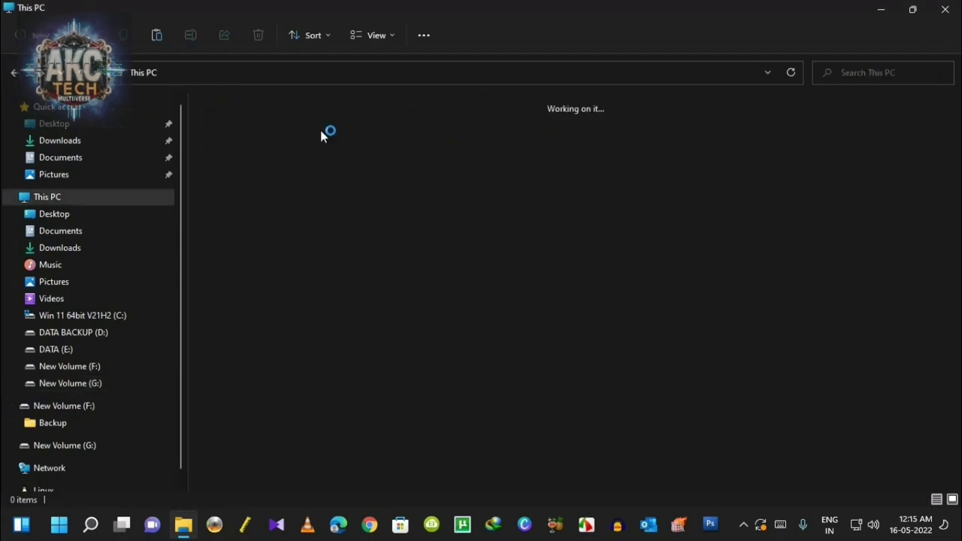
{"action": "left_click", "coordinate": [655, 333]}
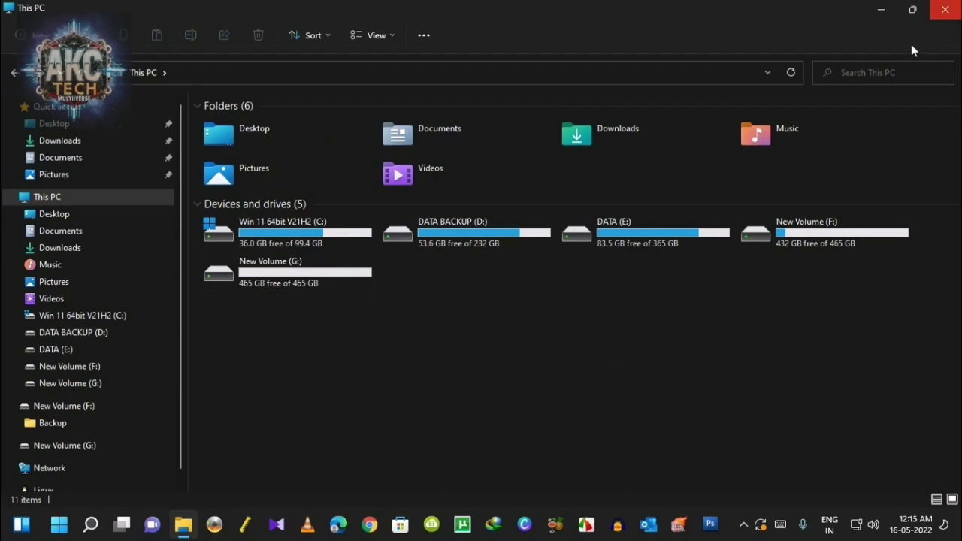
{"action": "left_click", "coordinate": [949, 11]}
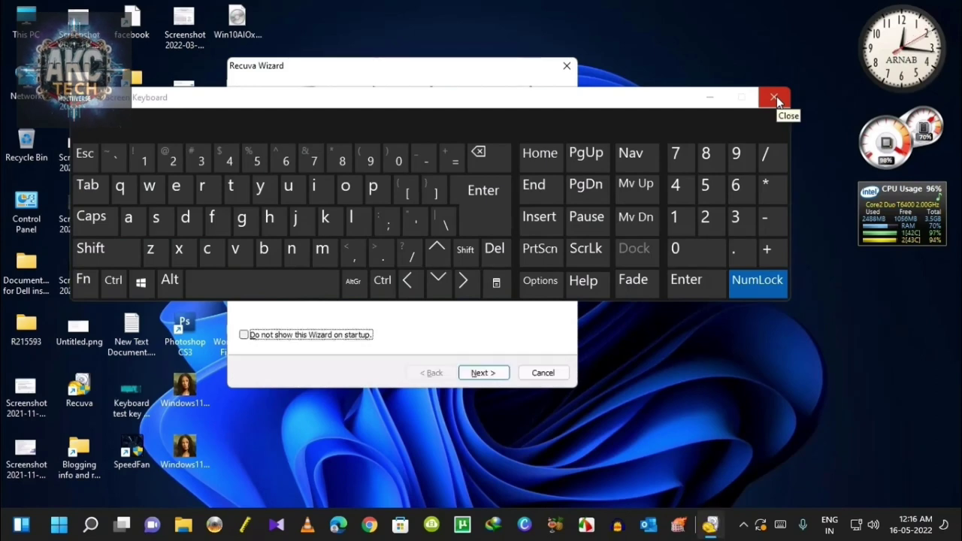
Step: Close the On-Screen Keyboard and decline downloading the new version of Recuva
{"action": "left_click", "coordinate": [775, 98]}
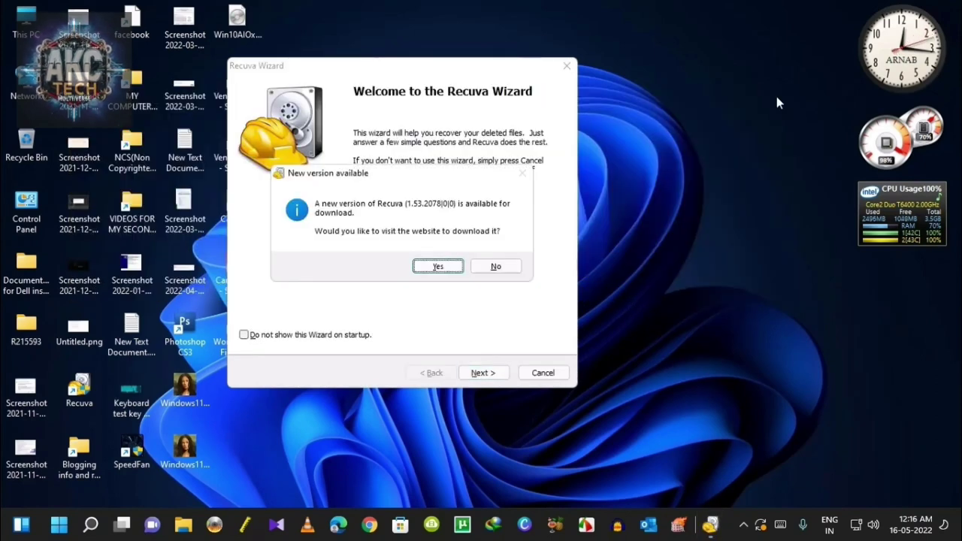
{"action": "key", "text": "n"}
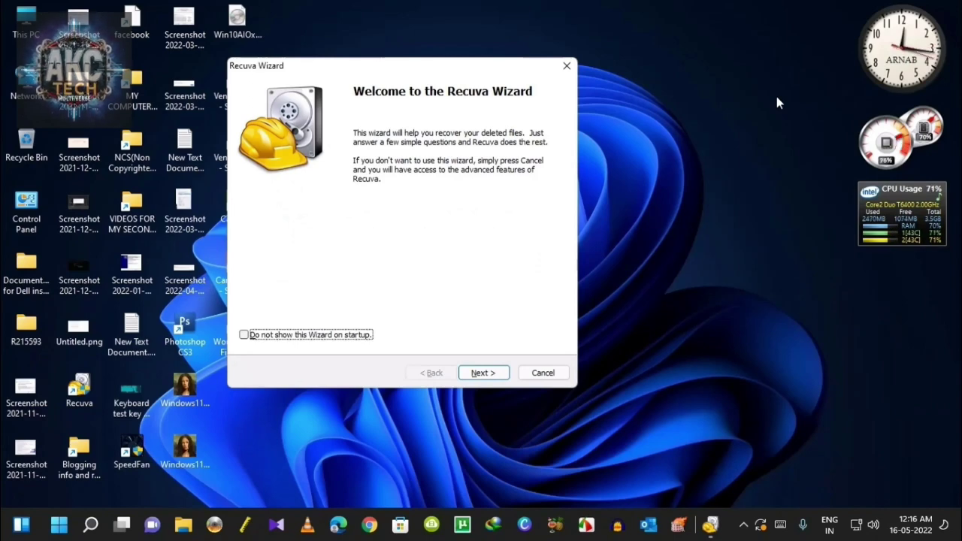
Step: Outline the wizard's Next control with a red rectangle and continue from the welcome page to the file type page
{"action": "left_click", "coordinate": [777, 97]}
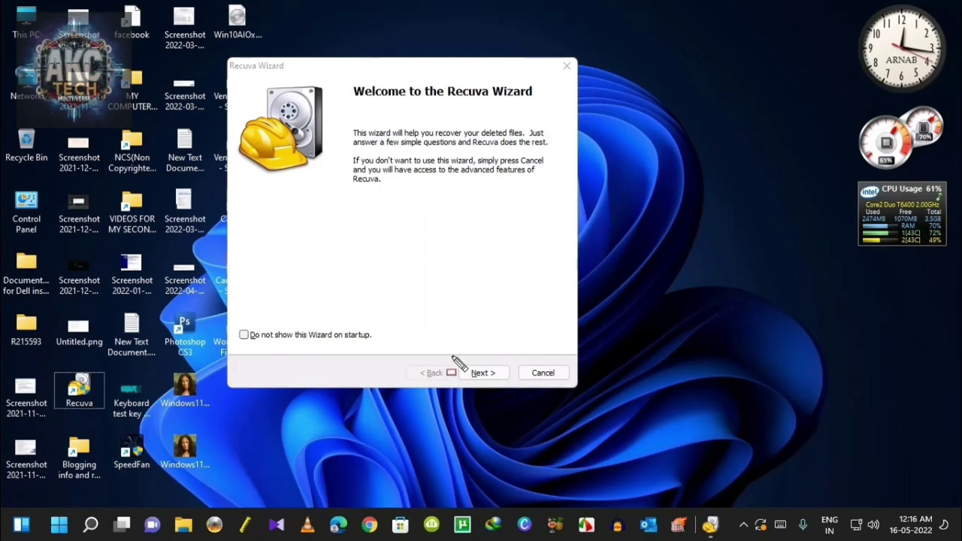
{"action": "left_click_drag", "start_coordinate": [452, 357], "coordinate": [513, 389]}
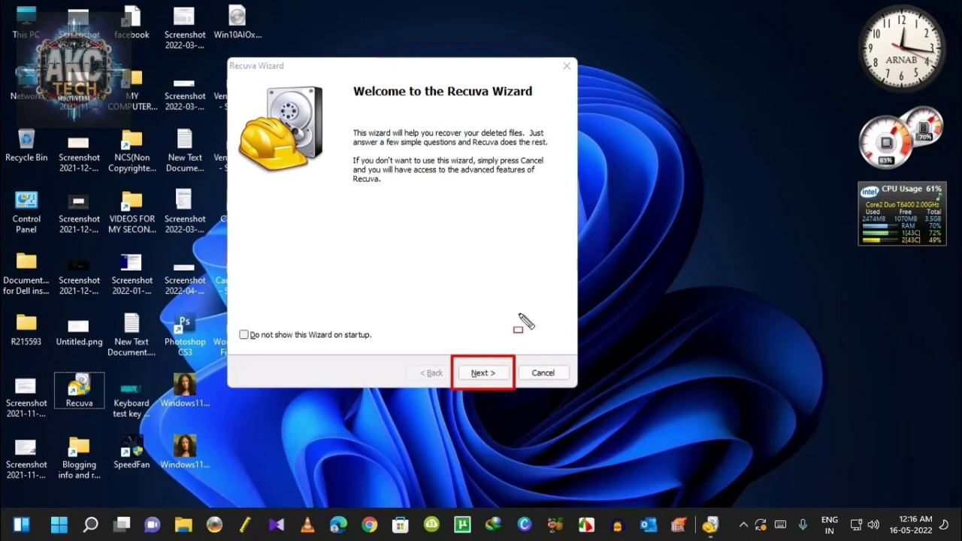
{"action": "key", "text": "Escape"}
{"action": "key", "text": "Return"}
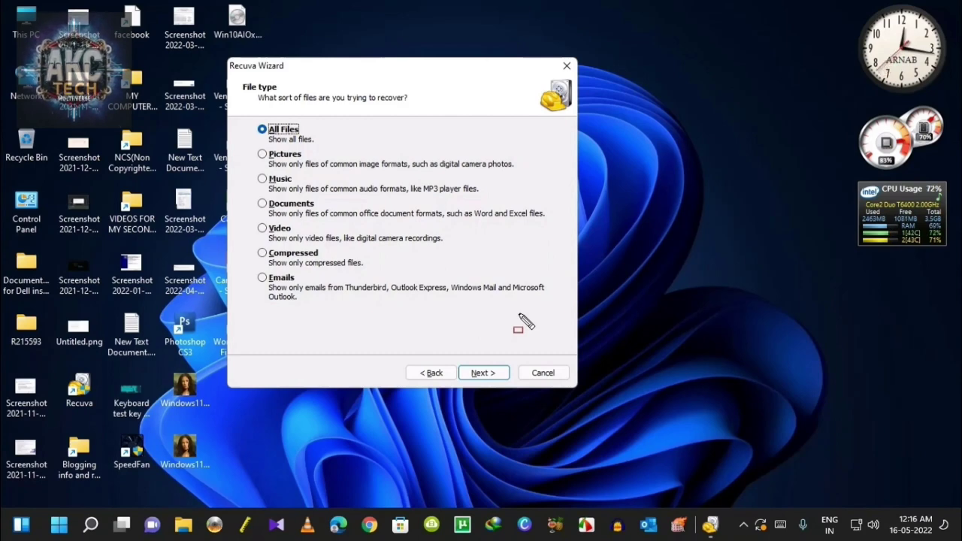
Step: Keep All Files as the file type to recover, mark Next in red, and continue to the file location page
{"action": "key", "text": "Escape"}
{"action": "key", "text": "ctrl+alt+d"}
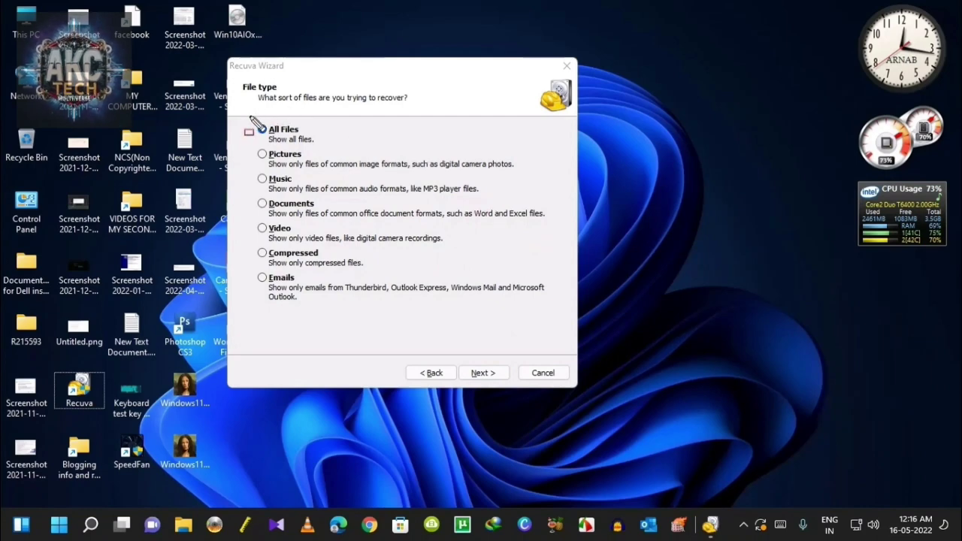
{"action": "left_click", "coordinate": [321, 148]}
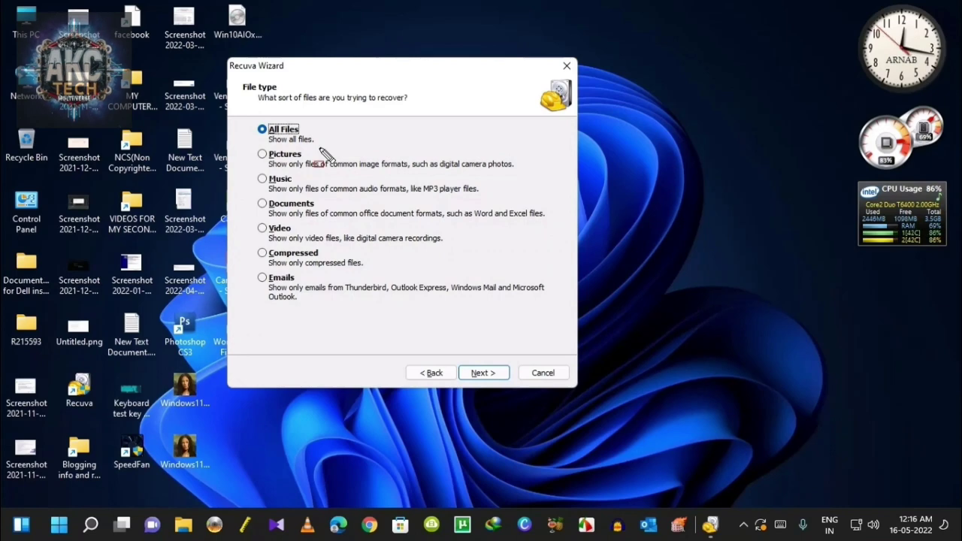
{"action": "key", "text": "Escape"}
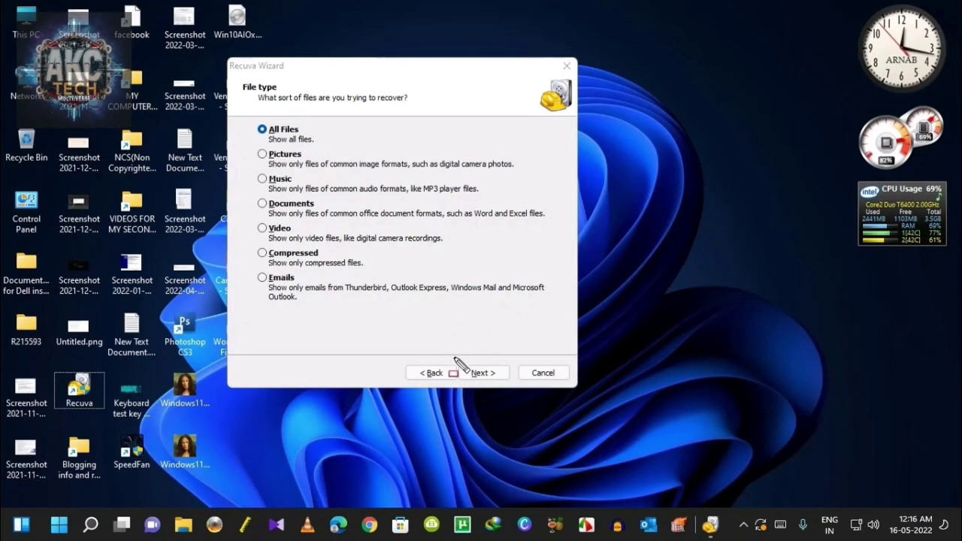
{"action": "mouse_move", "coordinate": [454, 358]}
{"action": "left_mouse_down"}
{"action": "mouse_move", "coordinate": [463, 380]}
{"action": "mouse_move", "coordinate": [516, 389]}
{"action": "left_mouse_up"}
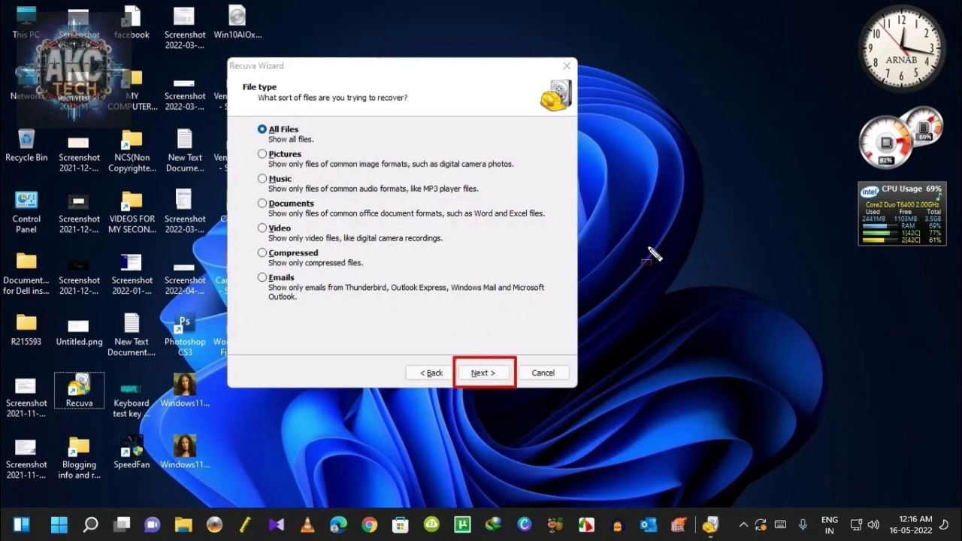
{"action": "key", "text": "Escape"}
{"action": "key", "text": "Return"}
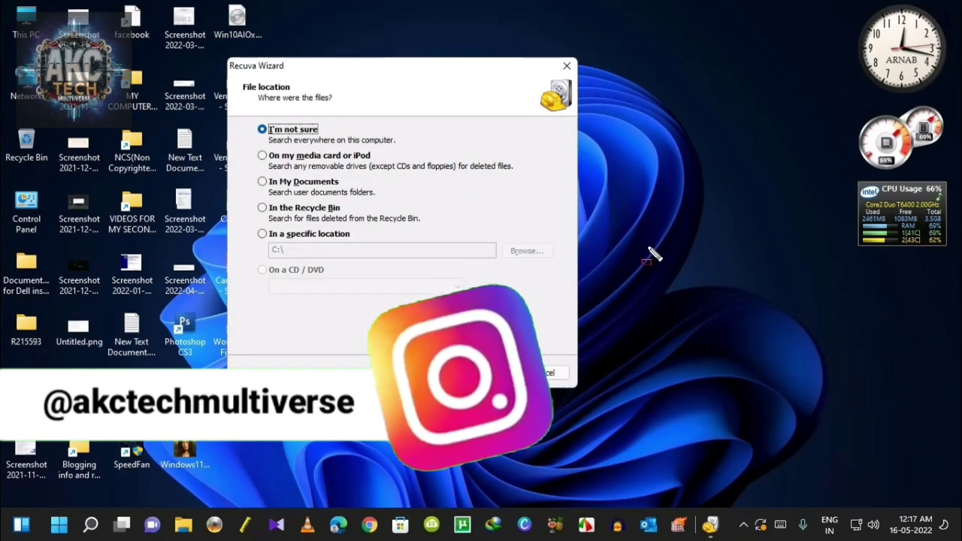
Step: Outline the specific location option in red and choose it as the place where the files were
{"action": "key", "text": "Escape"}
{"action": "left_click", "coordinate": [648, 247]}
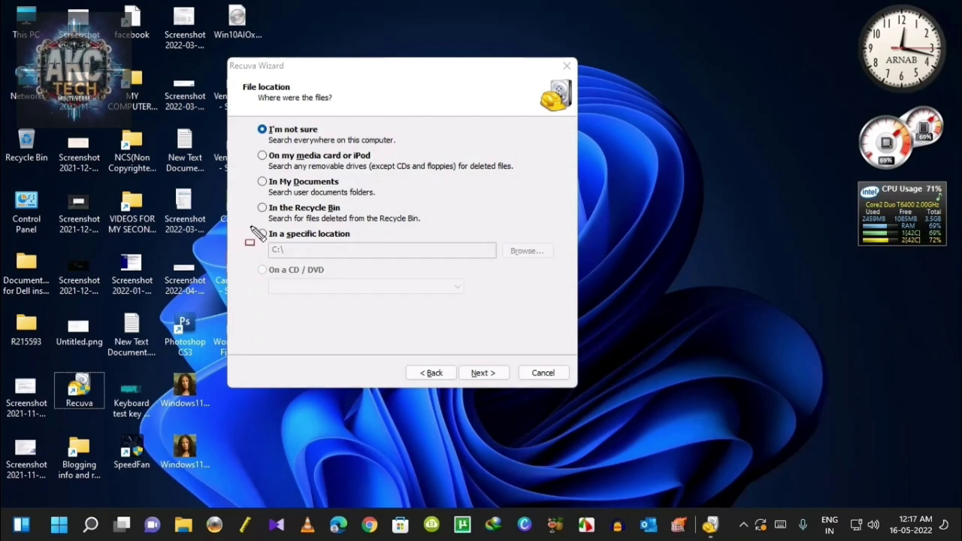
{"action": "left_click_drag", "start_coordinate": [252, 227], "coordinate": [379, 264]}
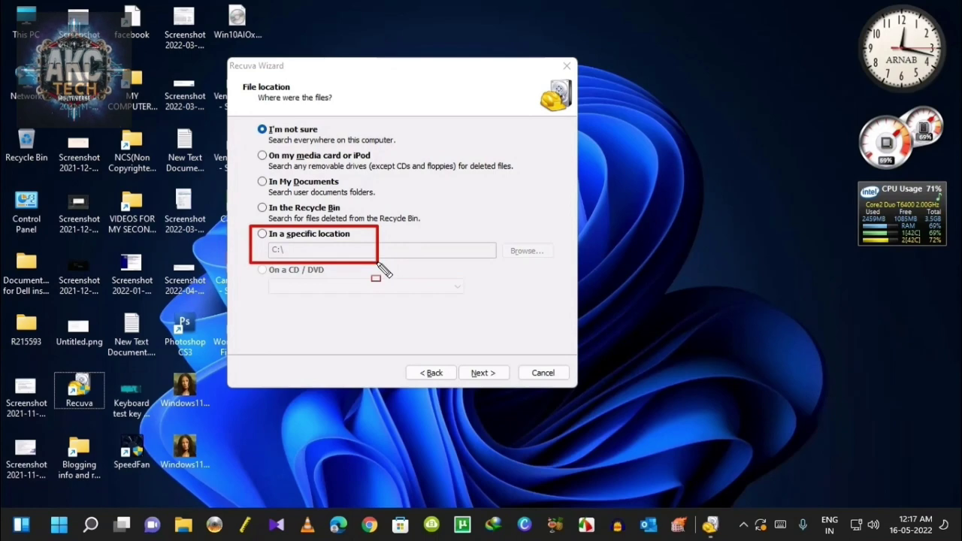
{"action": "key", "text": "Escape"}
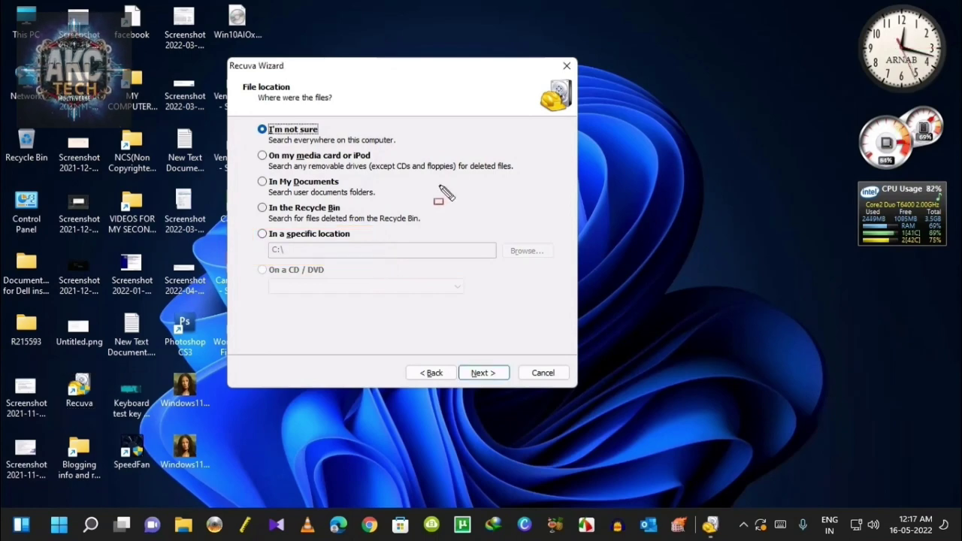
{"action": "key", "text": "alt+s"}
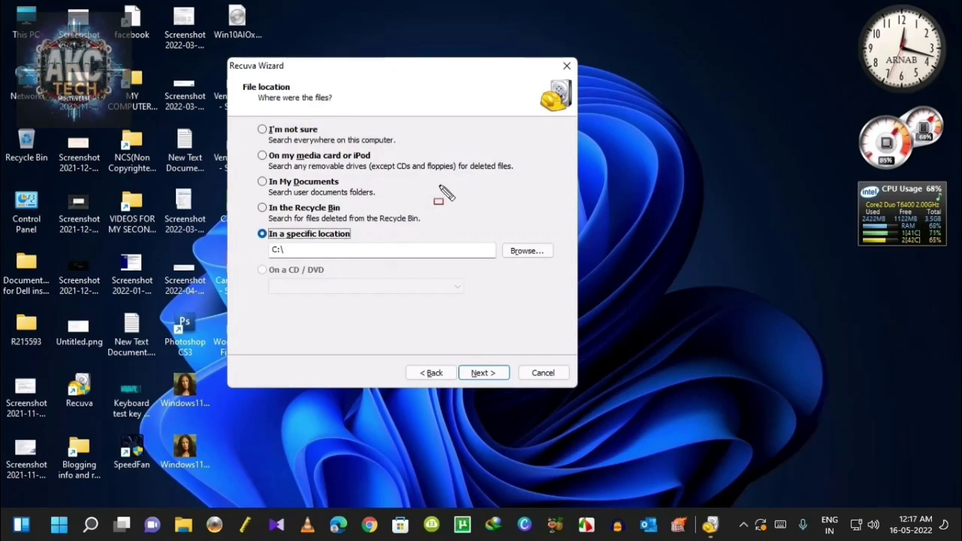
Step: Outline the Browse control in red and open the folder selection for the search location
{"action": "left_click", "coordinate": [439, 186]}
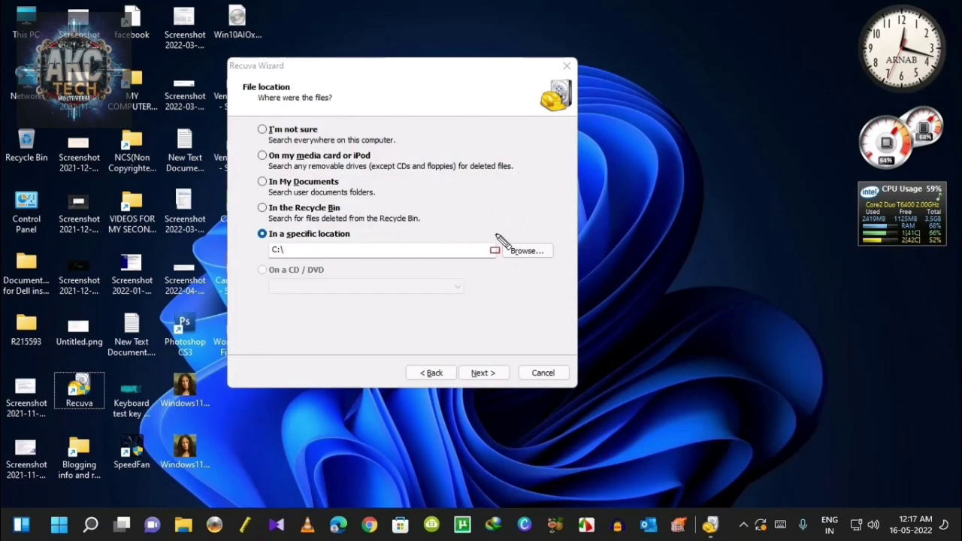
{"action": "mouse_move", "coordinate": [495, 233]}
{"action": "left_mouse_down"}
{"action": "mouse_move", "coordinate": [541, 266]}
{"action": "mouse_move", "coordinate": [566, 266]}
{"action": "left_mouse_up"}
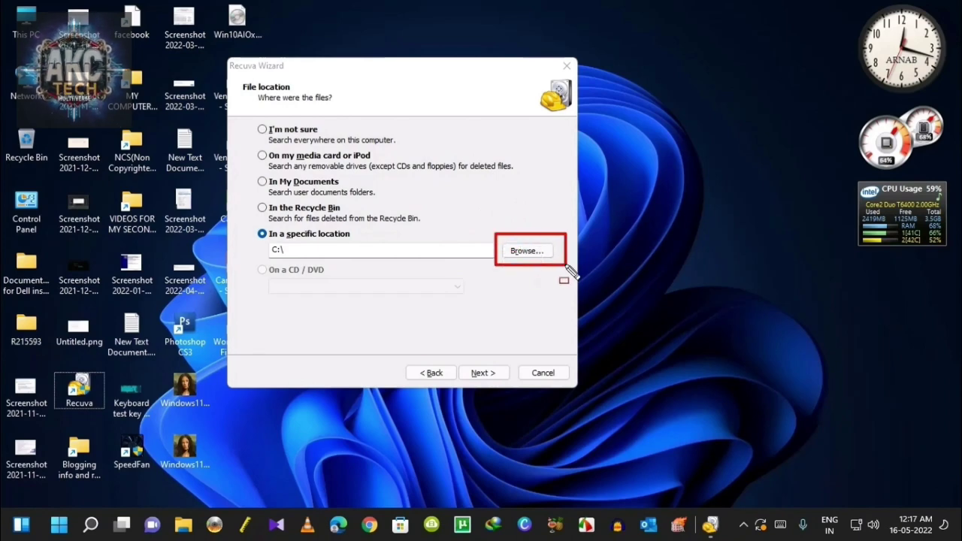
{"action": "key", "text": "Escape"}
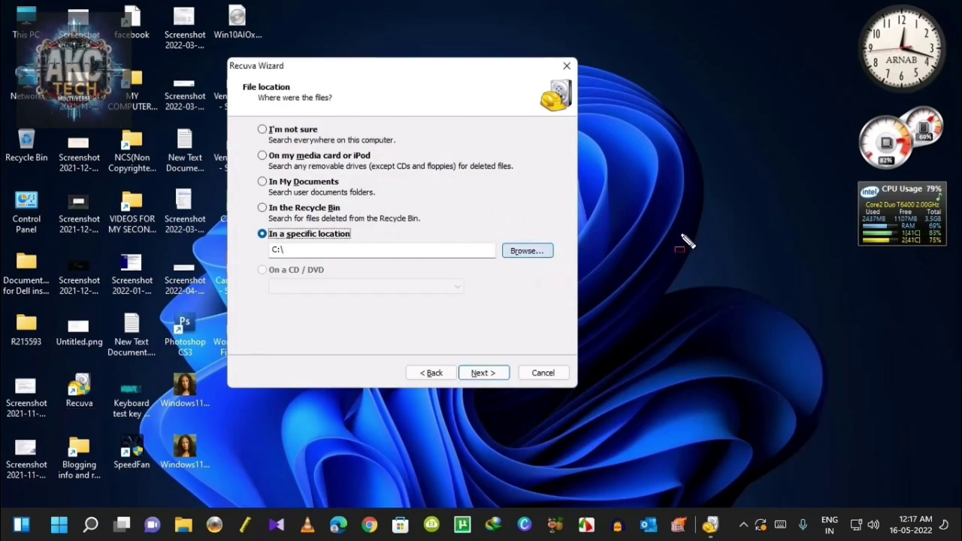
{"action": "left_click", "coordinate": [527, 250]}
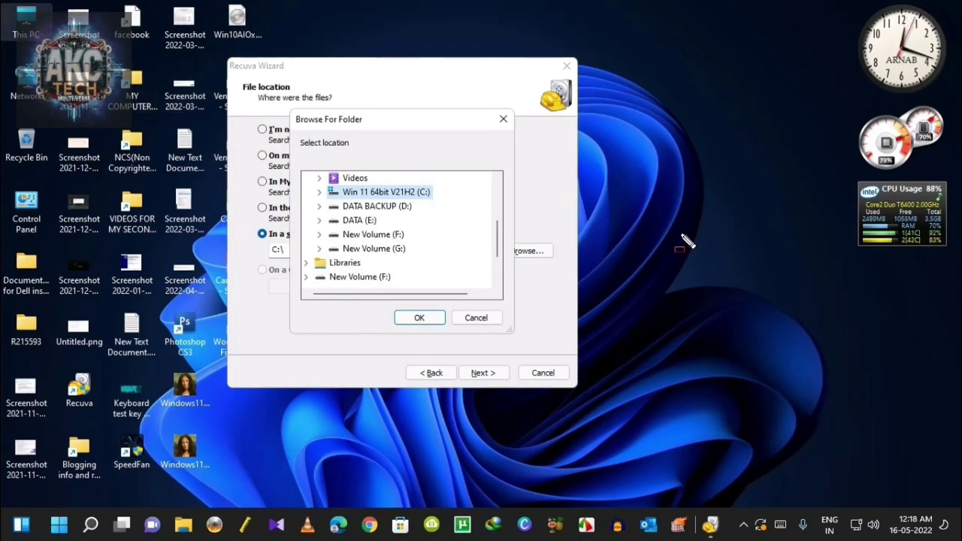
Step: Open This PC, outline New Volume (G:) in red, view the drive's contents, and close the file window
{"action": "left_click", "coordinate": [682, 239]}
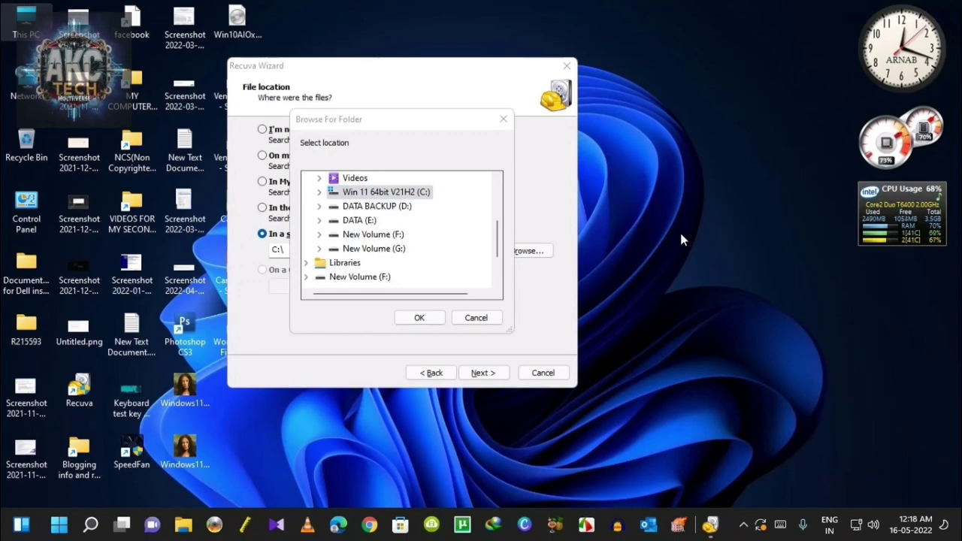
{"action": "key", "text": "Return"}
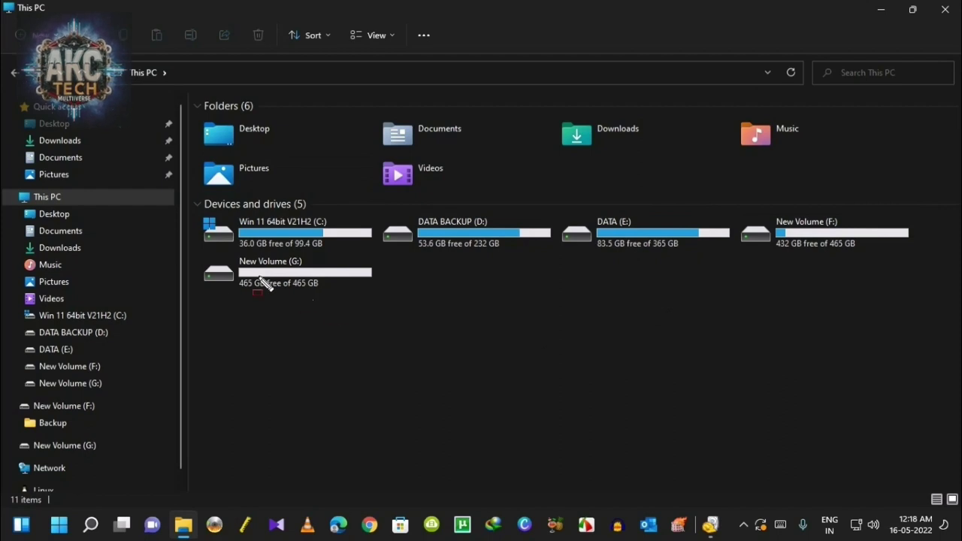
{"action": "left_click_drag", "start_coordinate": [201, 253], "coordinate": [380, 305]}
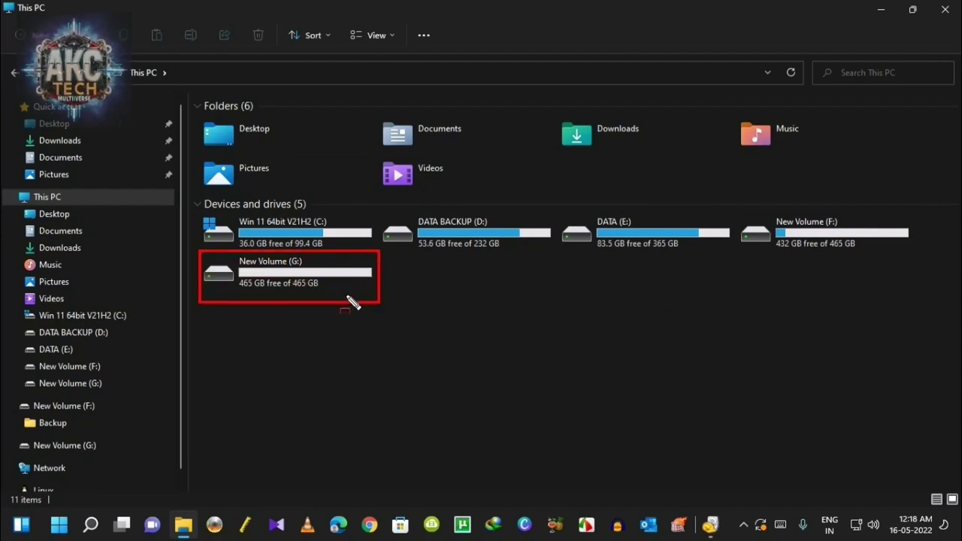
{"action": "key", "text": "Escape"}
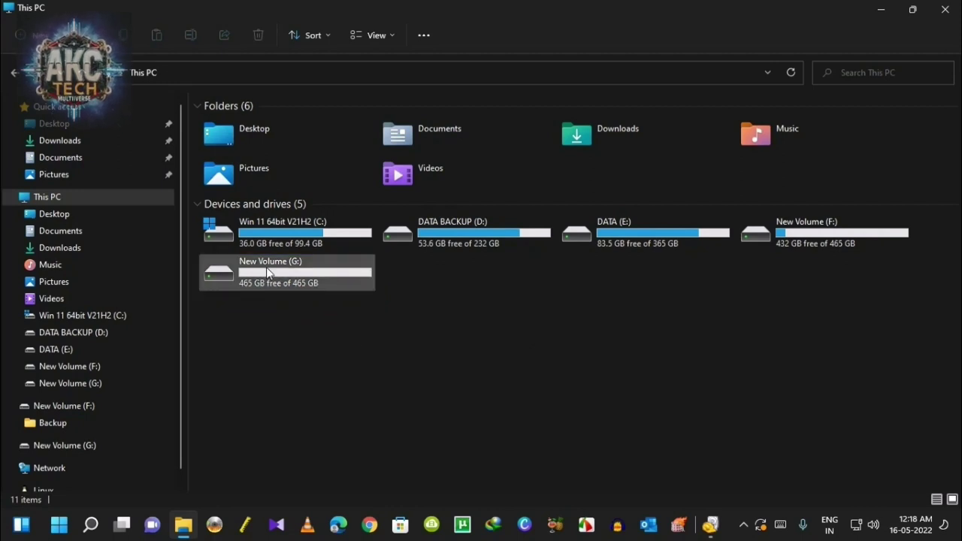
{"action": "double_click", "coordinate": [279, 269]}
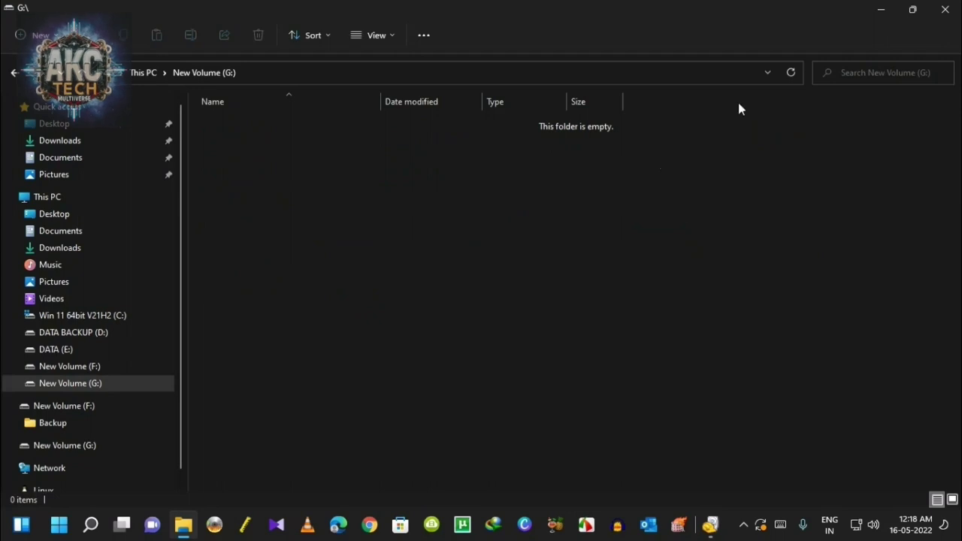
{"action": "left_click", "coordinate": [944, 10]}
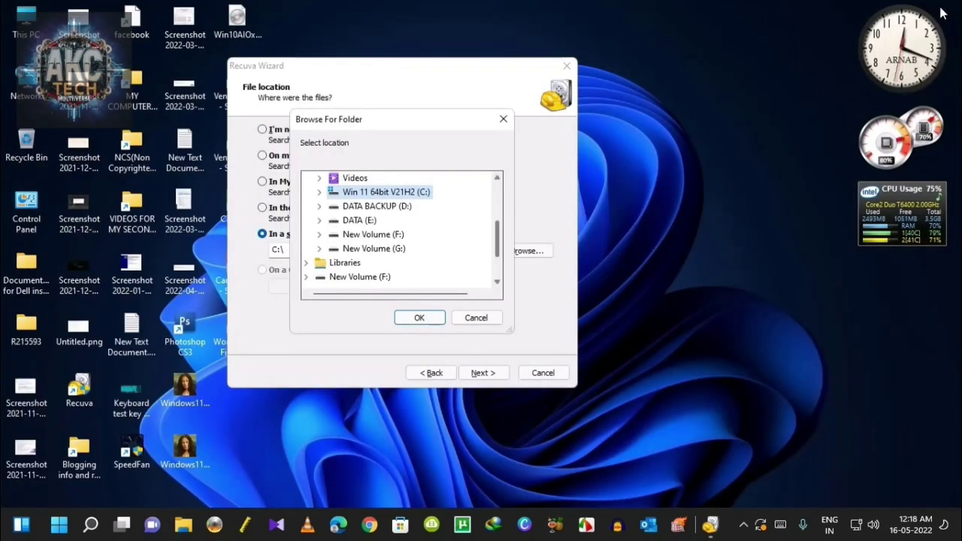
Step: Set New Volume (G:) as the search location, mark Next in red, and continue to the wizard's final page
{"action": "left_click", "coordinate": [373, 249]}
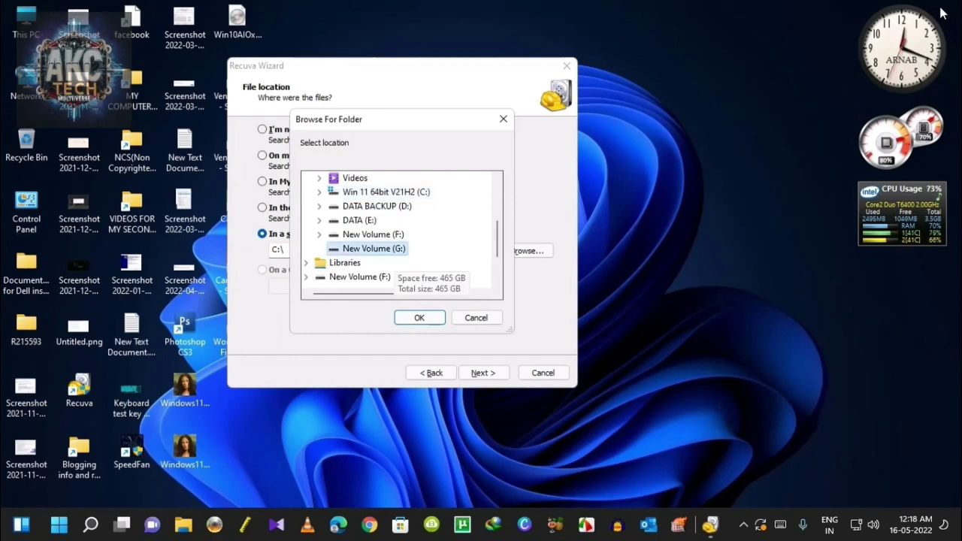
{"action": "key", "text": "Return"}
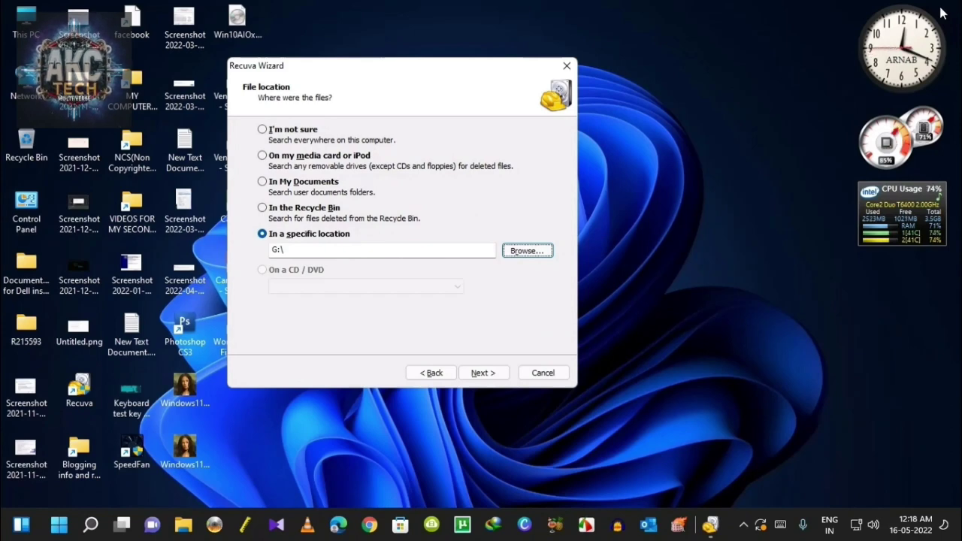
{"action": "left_click", "coordinate": [943, 13]}
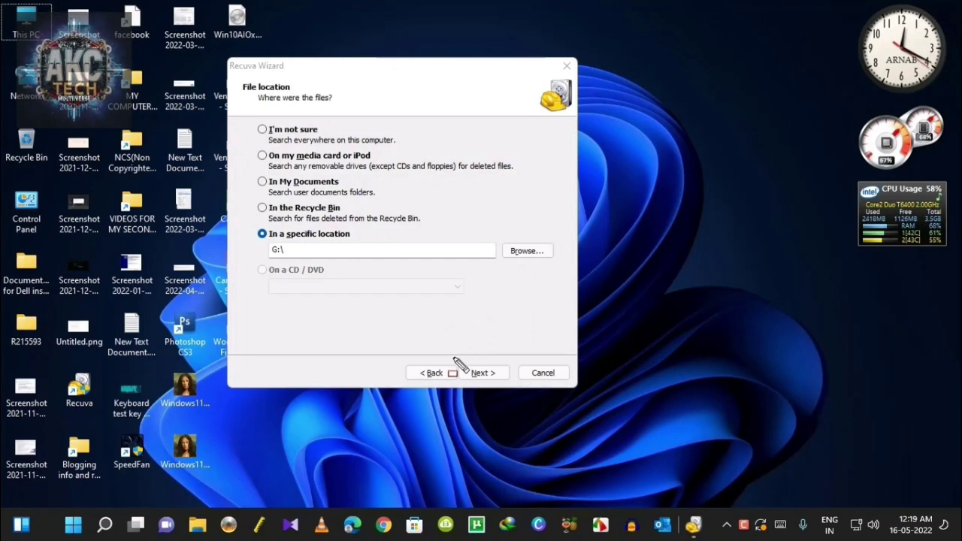
{"action": "left_click_drag", "start_coordinate": [454, 357], "coordinate": [516, 390]}
{"action": "key", "text": "Escape"}
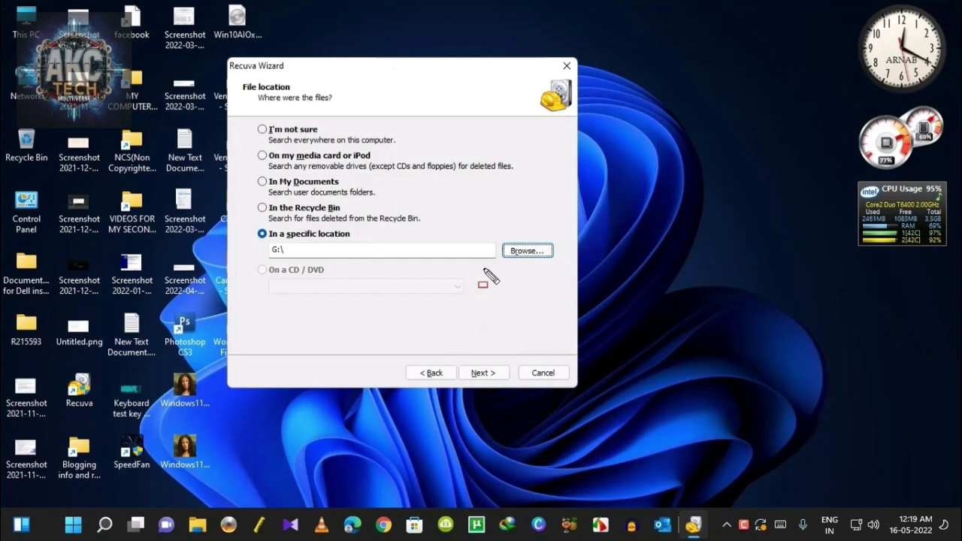
{"action": "key", "text": "alt+n"}
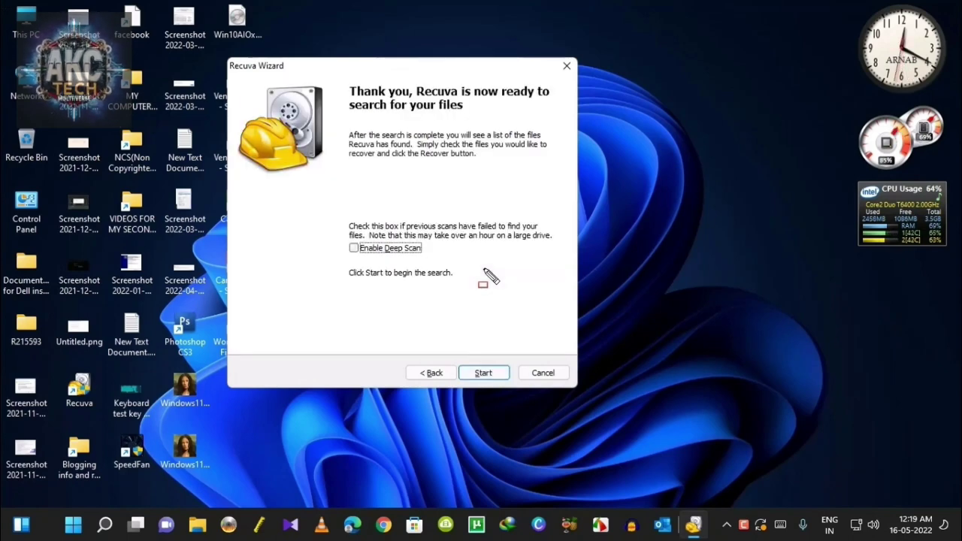
Step: Outline the Deep Scan option in red and enable it, and mark the Start control with a red rectangle
{"action": "key", "text": "Escape"}
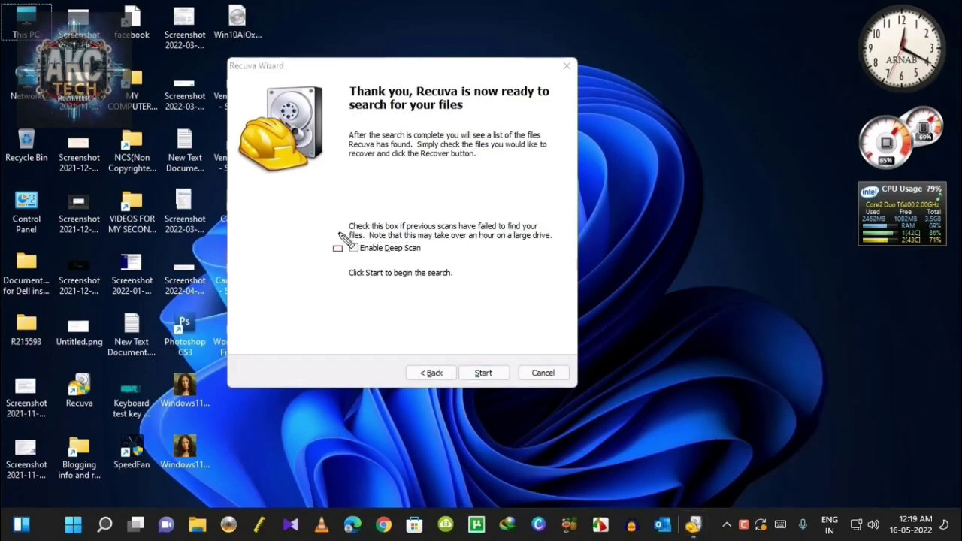
{"action": "left_click_drag", "start_coordinate": [339, 233], "coordinate": [427, 261]}
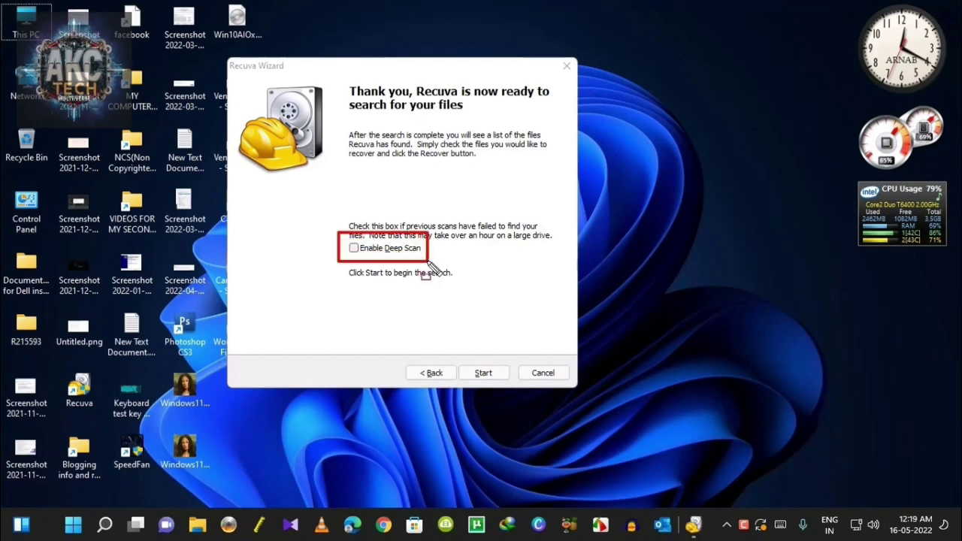
{"action": "key", "text": "Escape"}
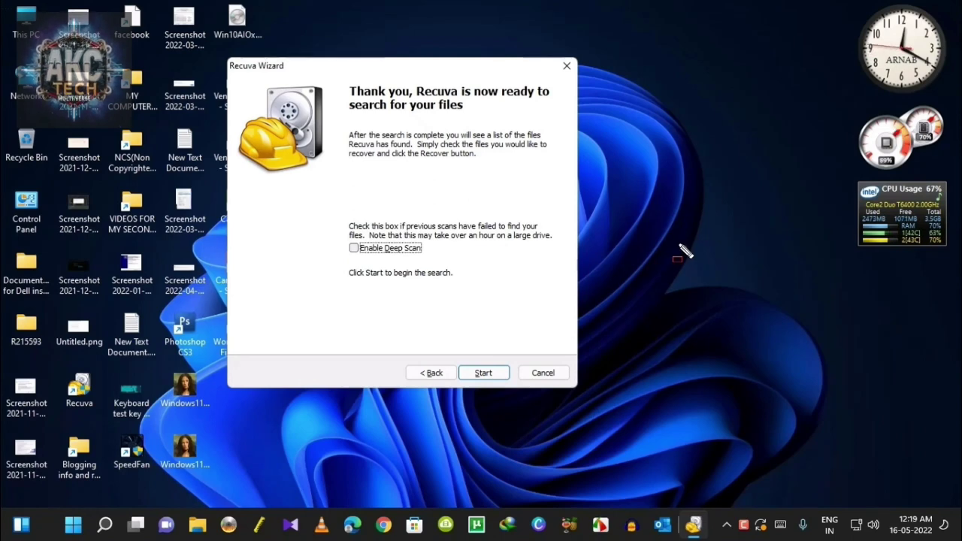
{"action": "key", "text": "space"}
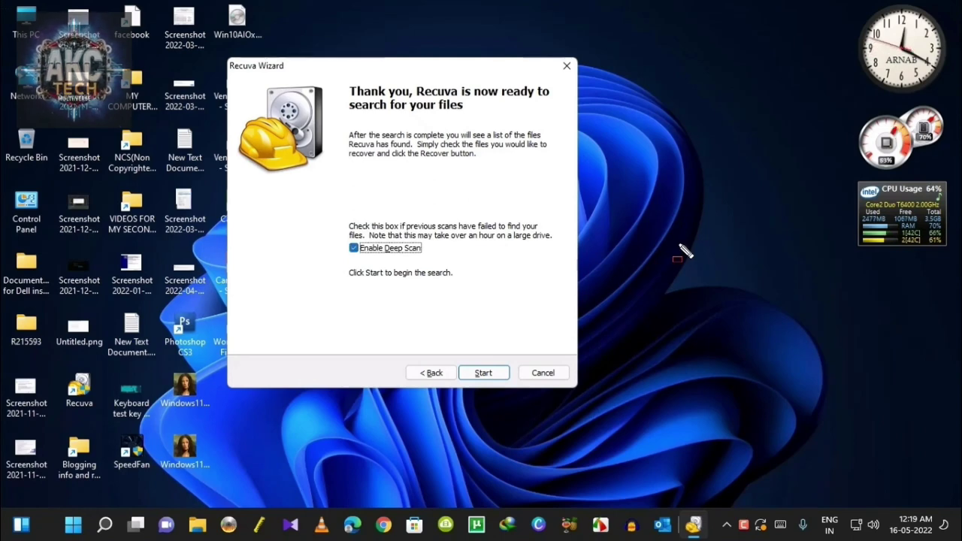
{"action": "left_click", "coordinate": [679, 250]}
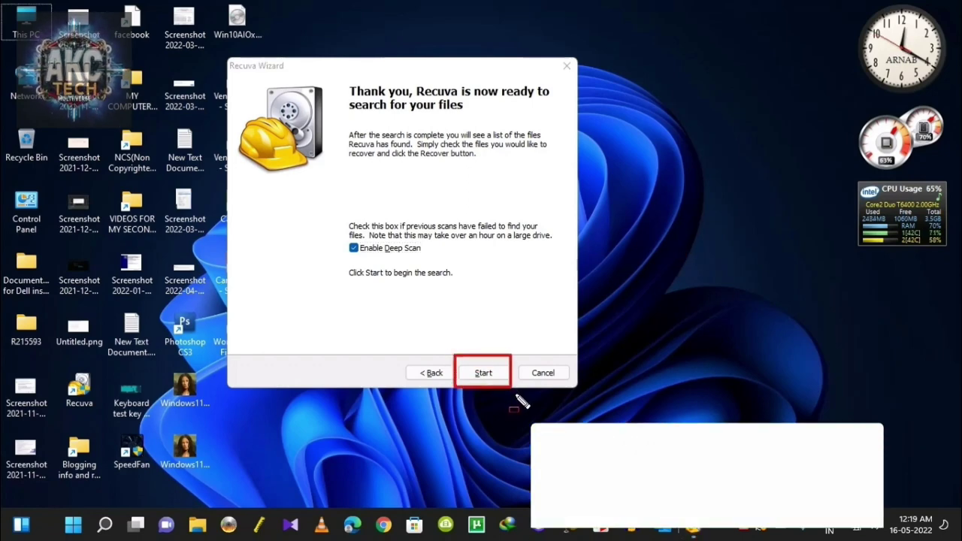
{"action": "key", "text": "Escape"}
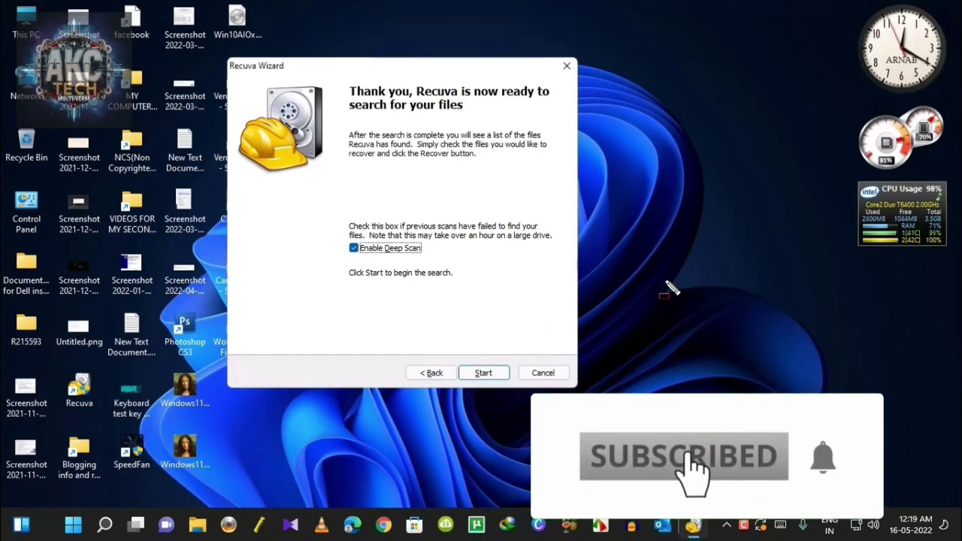
Step: Start the deep scan, outline the Scan progress window in red, and clear the marking
{"action": "key", "text": "Return"}
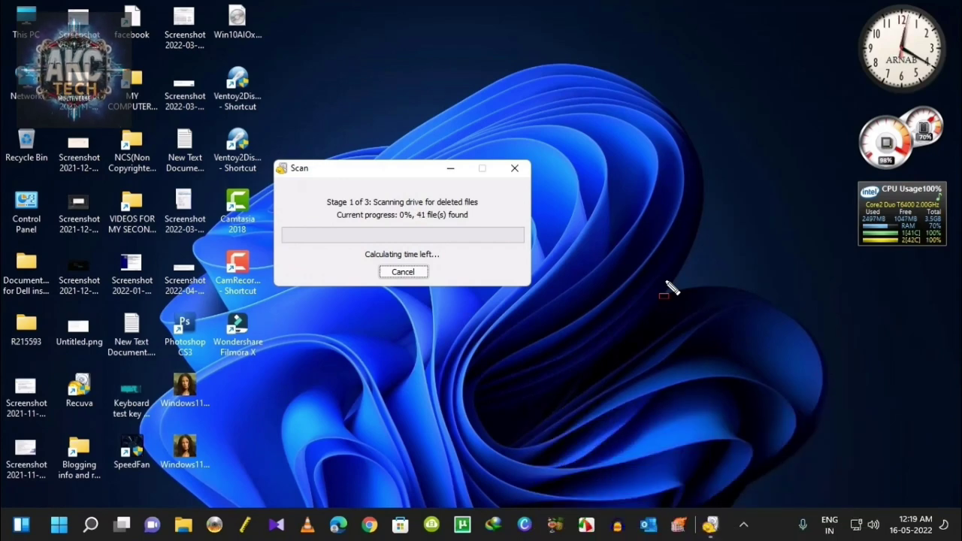
{"action": "left_click", "coordinate": [666, 286]}
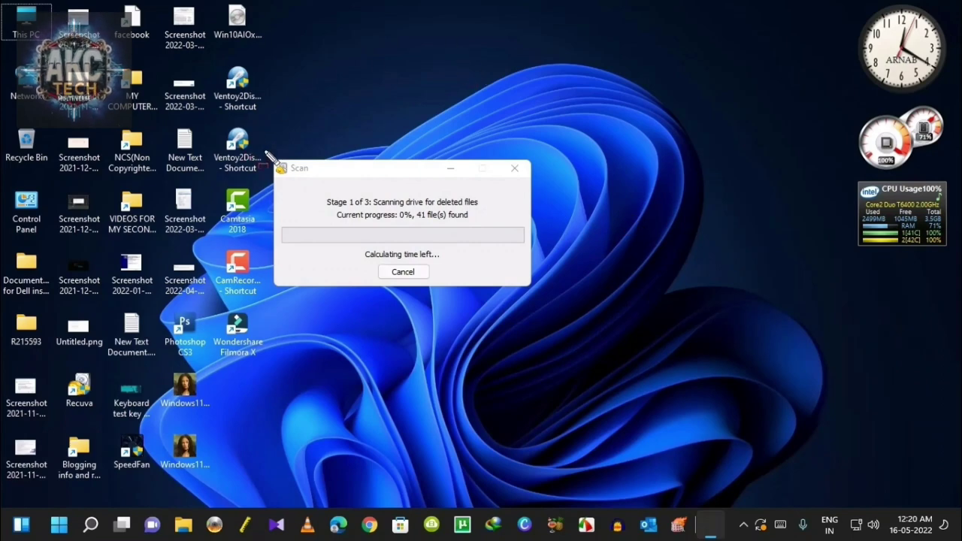
{"action": "mouse_move", "coordinate": [347, 177]}
{"action": "left_mouse_down"}
{"action": "mouse_move", "coordinate": [470, 181]}
{"action": "mouse_move", "coordinate": [561, 219]}
{"action": "mouse_move", "coordinate": [564, 279]}
{"action": "mouse_move", "coordinate": [551, 304]}
{"action": "left_mouse_up"}
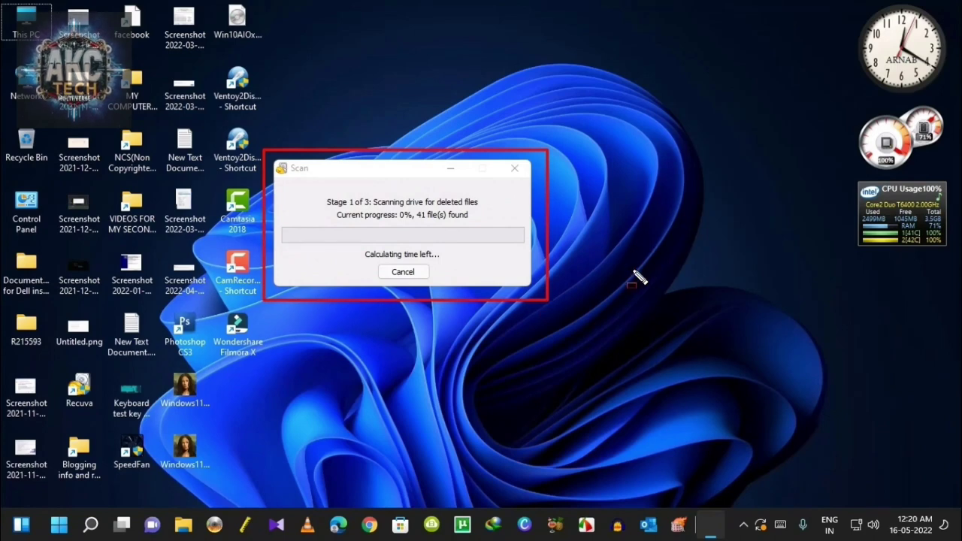
{"action": "key", "text": "Escape"}
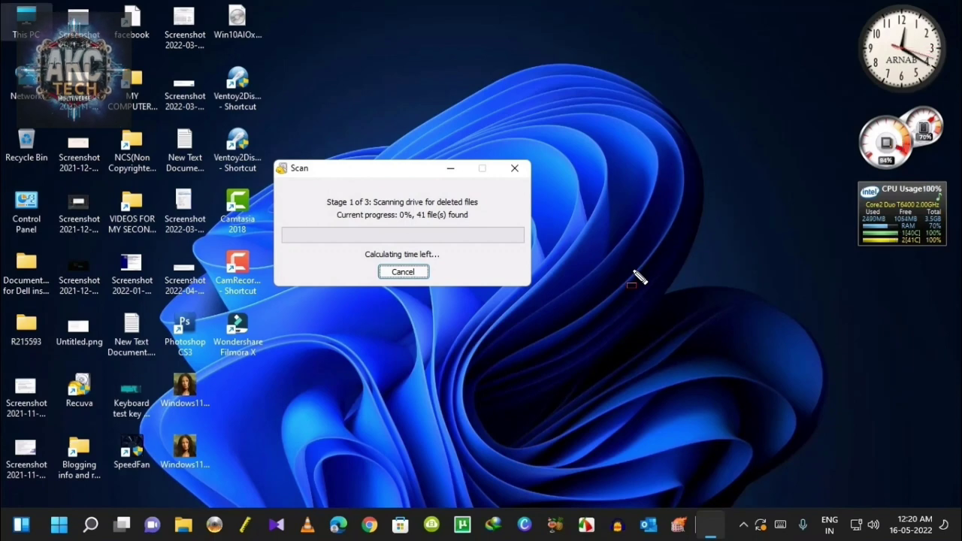
{"action": "left_click", "coordinate": [631, 266]}
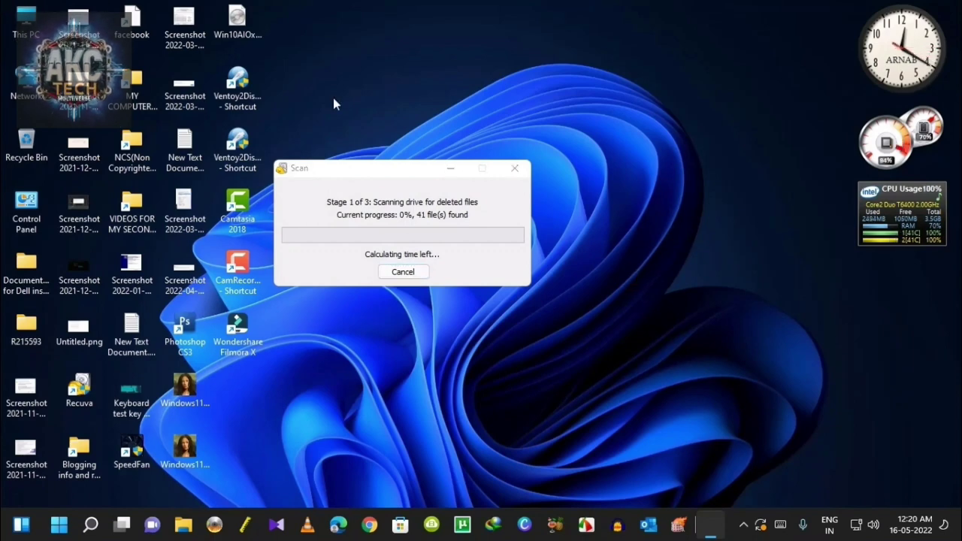
Step: Open This PC, outline New Volume (G:) and New Volume (F:) in red with an arrow from G: to F:, and close the file window
{"action": "key", "text": "super+e"}
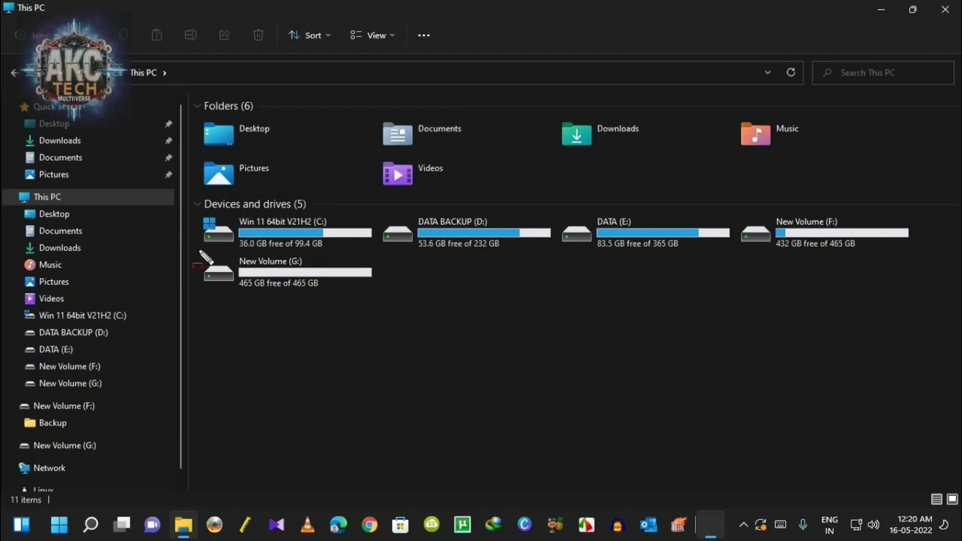
{"action": "mouse_move", "coordinate": [200, 253]}
{"action": "left_mouse_down"}
{"action": "mouse_move", "coordinate": [256, 259]}
{"action": "mouse_move", "coordinate": [337, 294]}
{"action": "mouse_move", "coordinate": [404, 304]}
{"action": "left_mouse_up"}
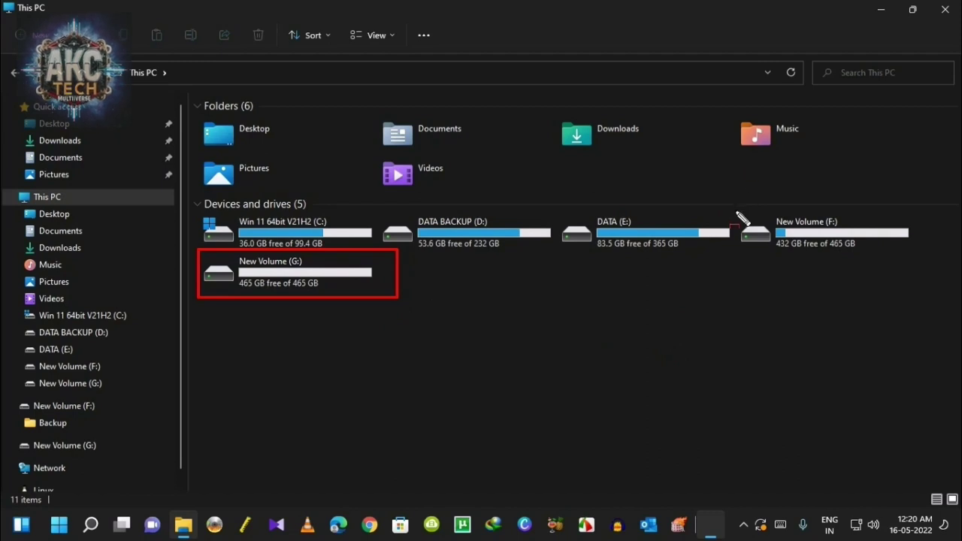
{"action": "mouse_move", "coordinate": [735, 210]}
{"action": "left_mouse_down"}
{"action": "mouse_move", "coordinate": [870, 214]}
{"action": "mouse_move", "coordinate": [922, 233]}
{"action": "mouse_move", "coordinate": [925, 264]}
{"action": "left_mouse_up"}
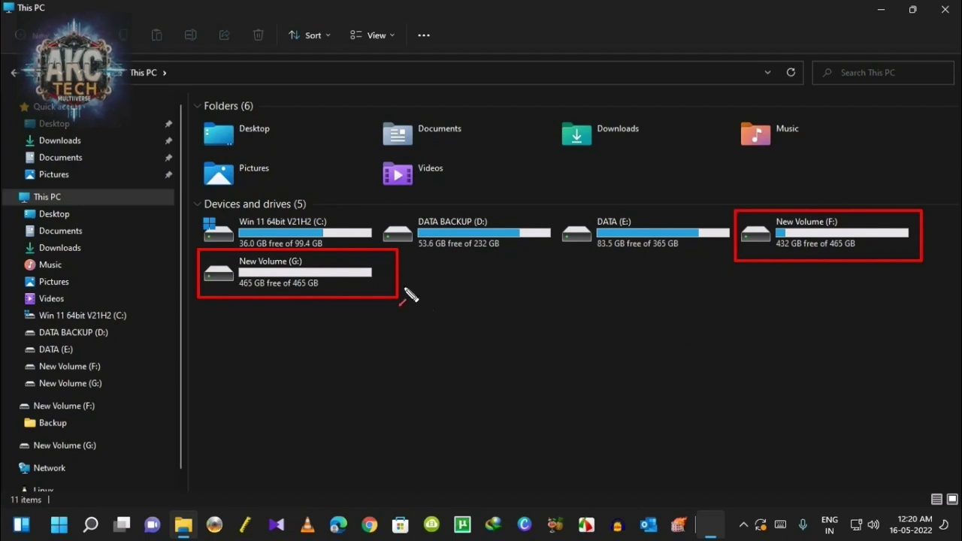
{"action": "mouse_move", "coordinate": [405, 287]}
{"action": "left_mouse_down"}
{"action": "mouse_move", "coordinate": [580, 281]}
{"action": "mouse_move", "coordinate": [618, 302]}
{"action": "mouse_move", "coordinate": [669, 268]}
{"action": "mouse_move", "coordinate": [735, 263]}
{"action": "left_mouse_up"}
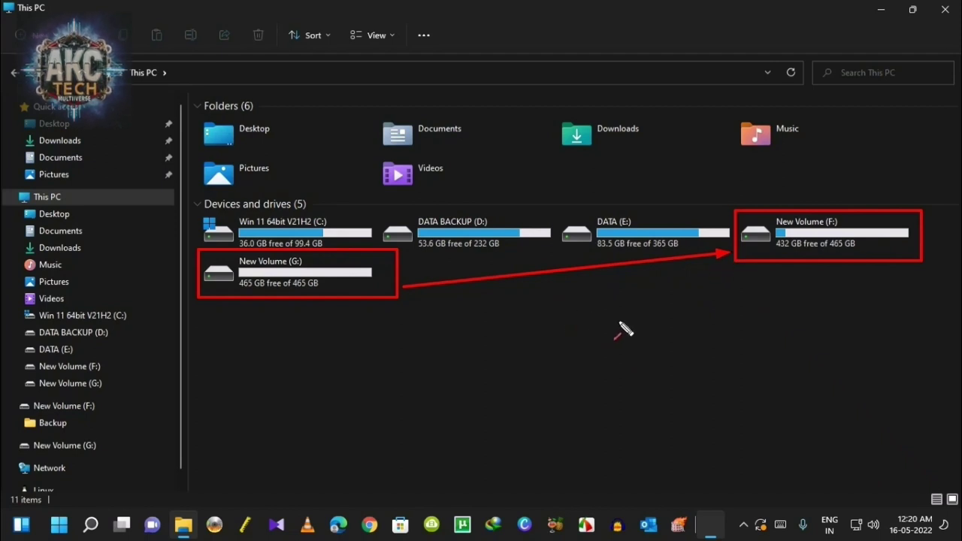
{"action": "key", "text": "Escape"}
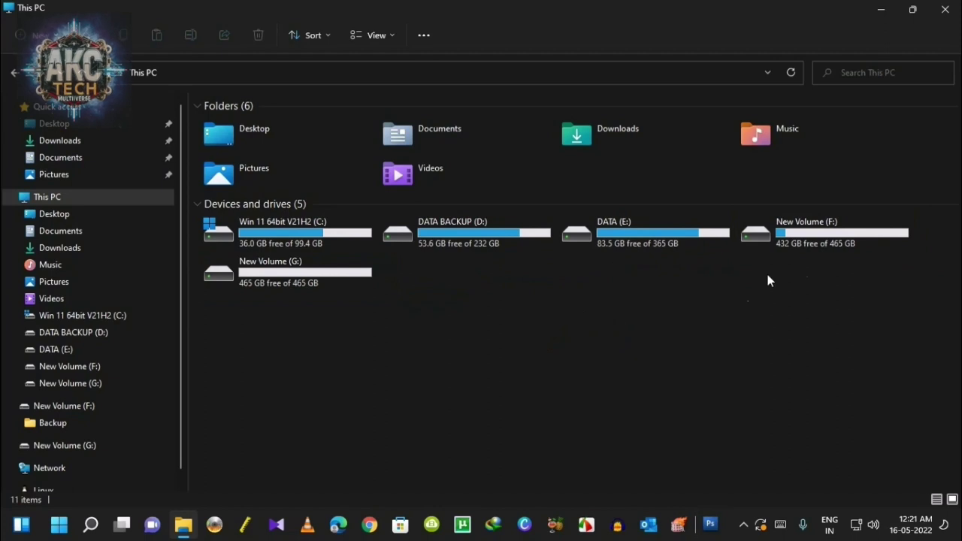
{"action": "left_click", "coordinate": [945, 9]}
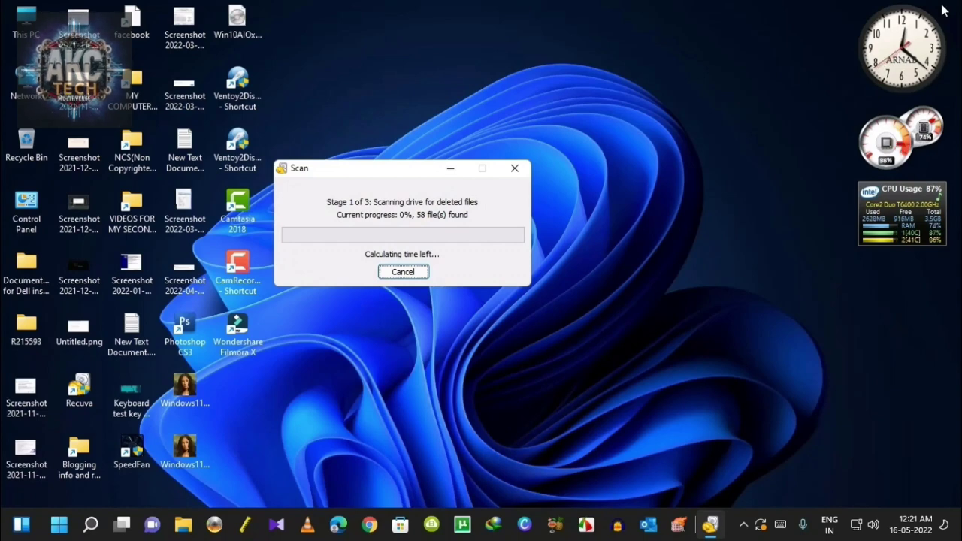
{"action": "left_click", "coordinate": [944, 10]}
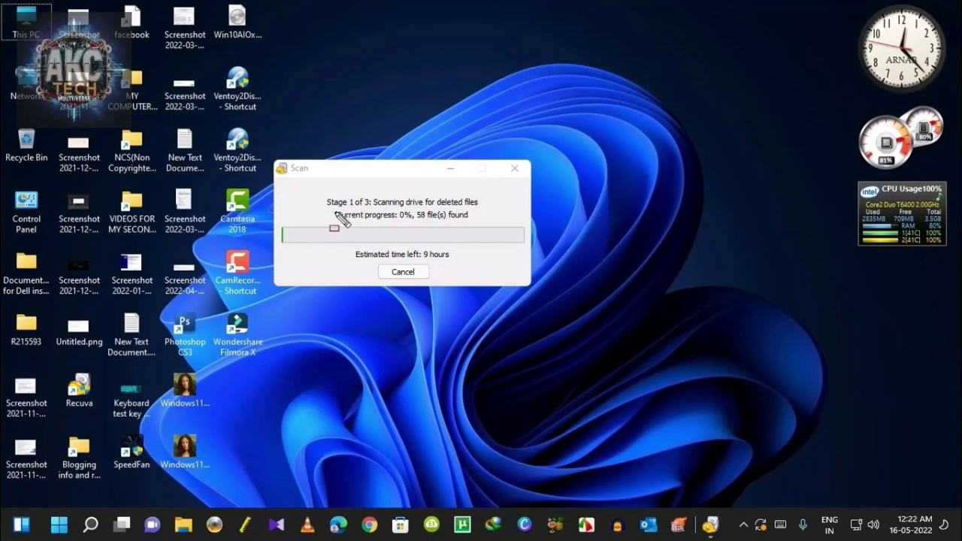
Step: Mark the scan's current progress line and its estimated time left with red rectangles, clearing each marking
{"action": "mouse_move", "coordinate": [335, 211]}
{"action": "left_mouse_down"}
{"action": "mouse_move", "coordinate": [382, 224]}
{"action": "mouse_move", "coordinate": [500, 226]}
{"action": "mouse_move", "coordinate": [476, 227]}
{"action": "left_mouse_up"}
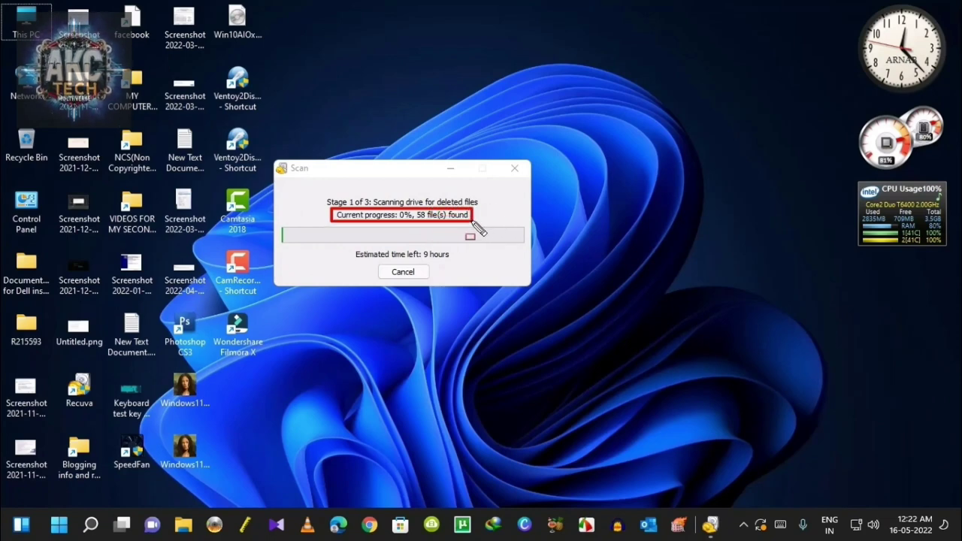
{"action": "key", "text": "Escape"}
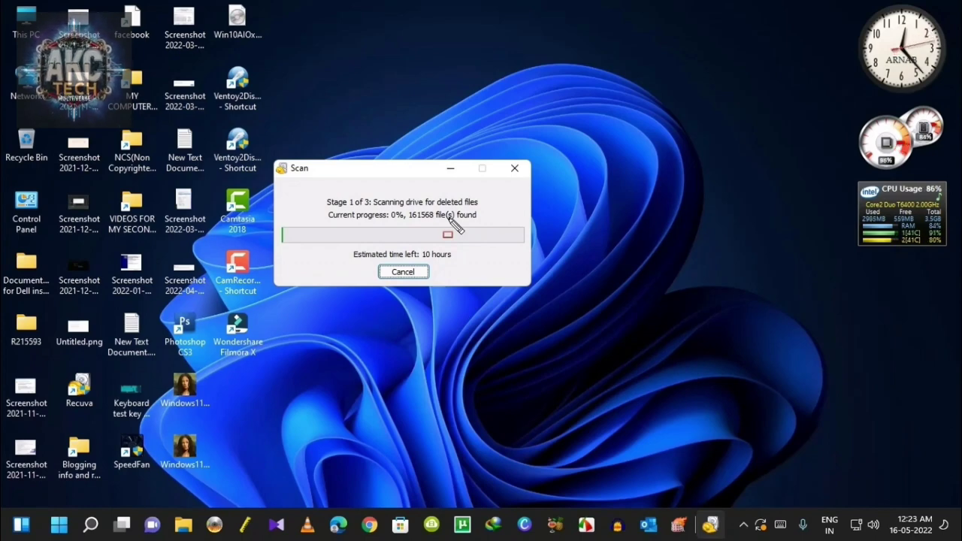
{"action": "key", "text": "Escape"}
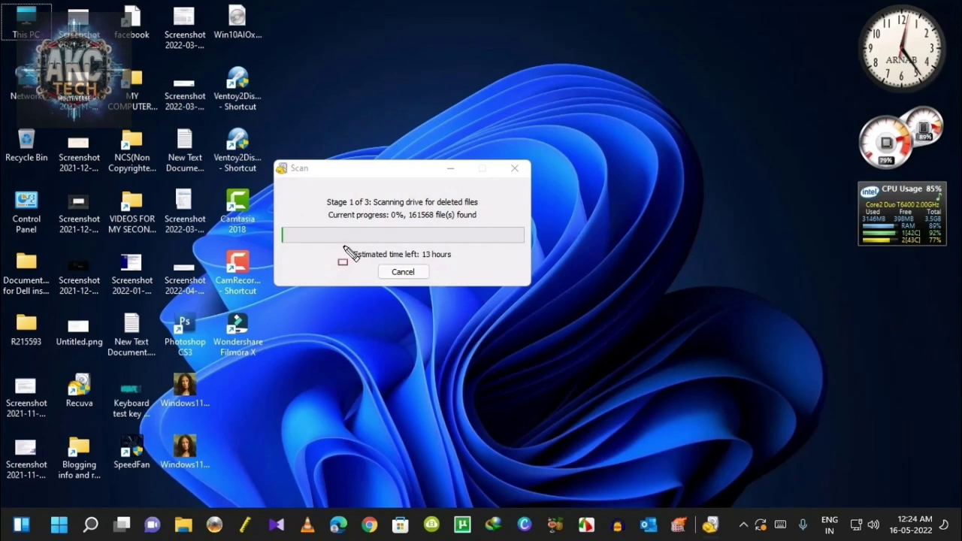
{"action": "left_click_drag", "start_coordinate": [344, 247], "coordinate": [455, 263]}
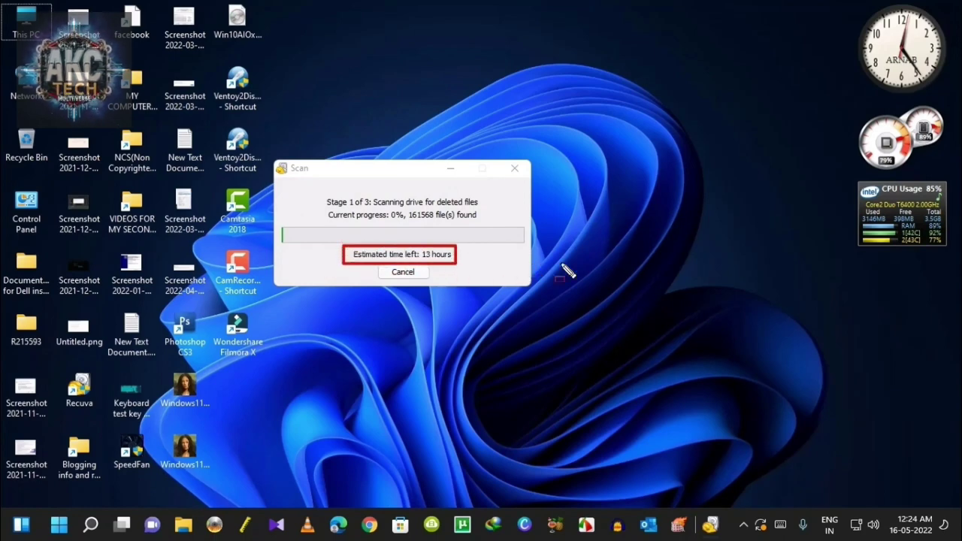
{"action": "key", "text": "Escape"}
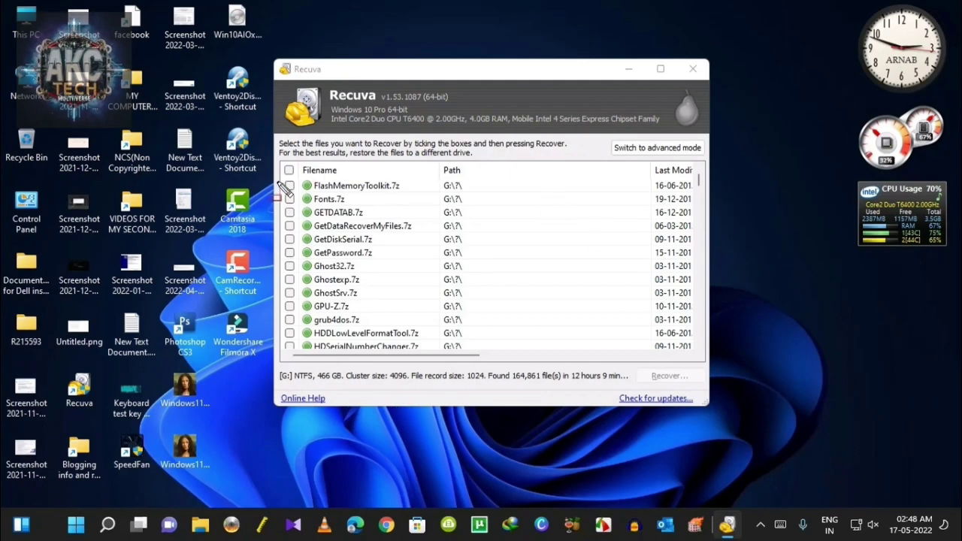
Step: Outline the checkbox column of the found files in red, both near FlashMemoryToolkit.7z and at the SAPCONSOLE files, and clear the markings
{"action": "left_click_drag", "start_coordinate": [283, 181], "coordinate": [300, 357]}
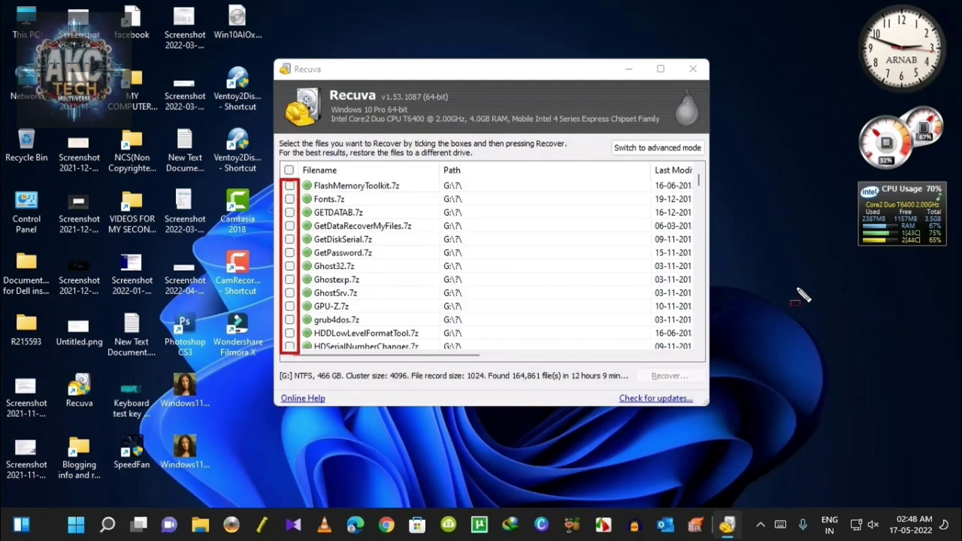
{"action": "key", "text": "Escape"}
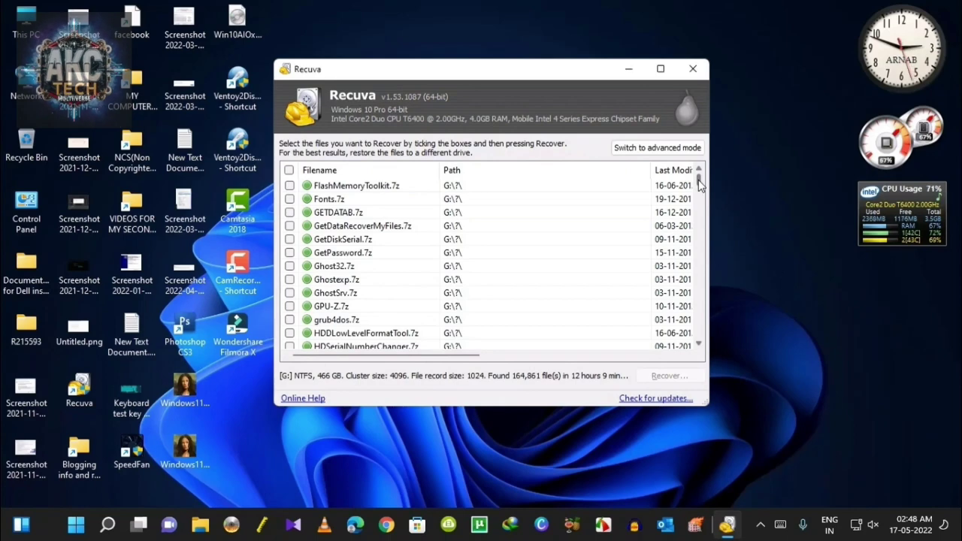
{"action": "scroll", "coordinate": [698, 184], "scroll_direction": "down", "scroll_amount": 10}
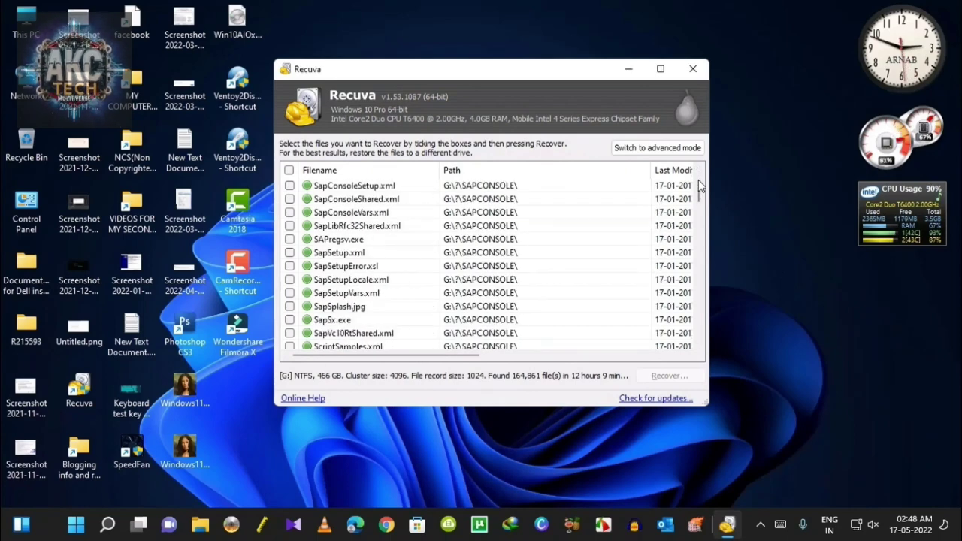
{"action": "left_click", "coordinate": [765, 274]}
{"action": "key", "text": "ctrl+shift+d"}
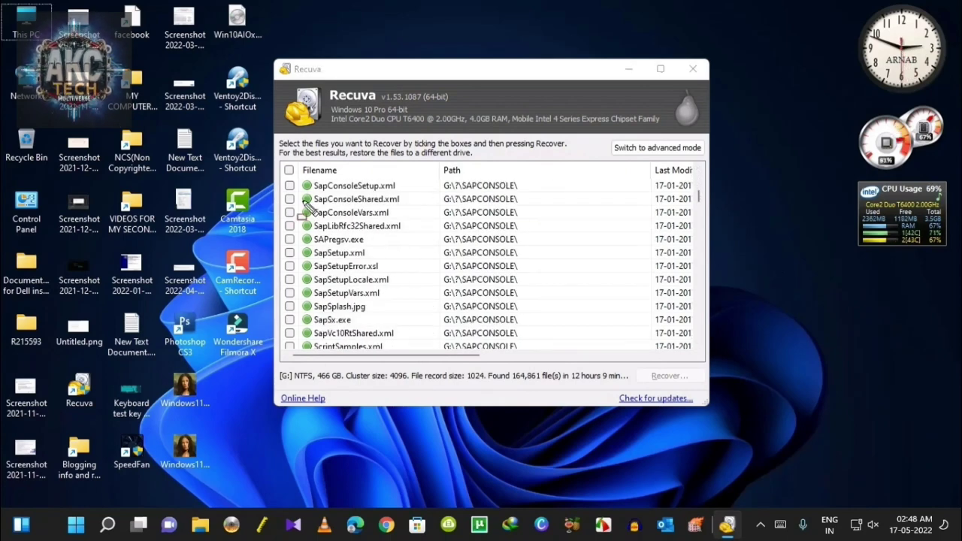
{"action": "mouse_move", "coordinate": [286, 184]}
{"action": "left_mouse_down"}
{"action": "mouse_move", "coordinate": [300, 218]}
{"action": "mouse_move", "coordinate": [297, 359]}
{"action": "left_mouse_up"}
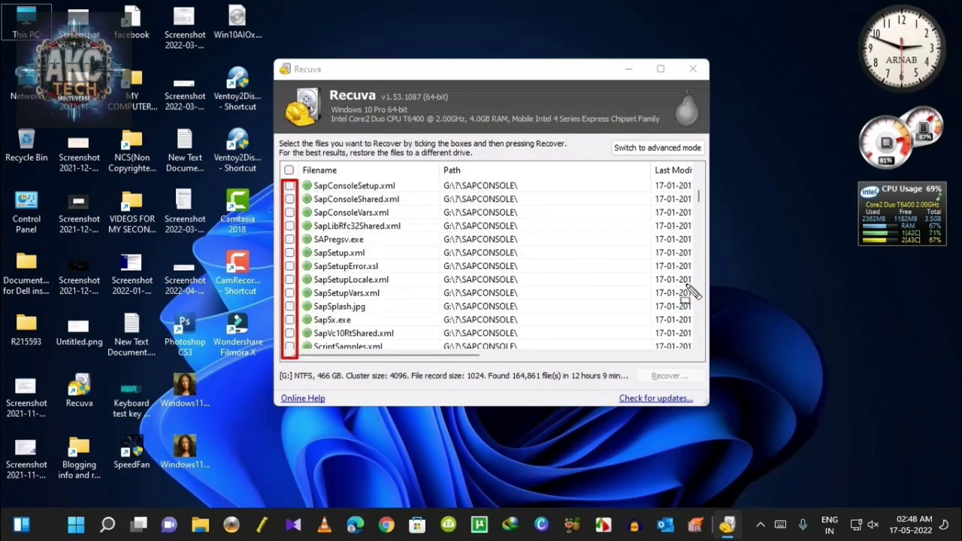
{"action": "key", "text": "Escape"}
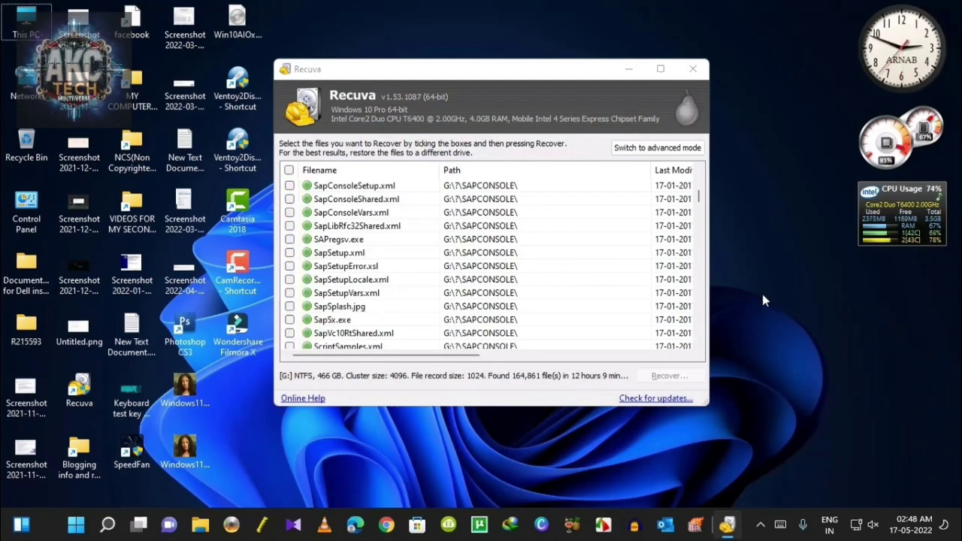
Step: Return to the earlier .7z entries and check the files from BatteryMon.7z through DnsJumper.7z for recovery
{"action": "left_click_drag", "start_coordinate": [700, 199], "coordinate": [699, 179]}
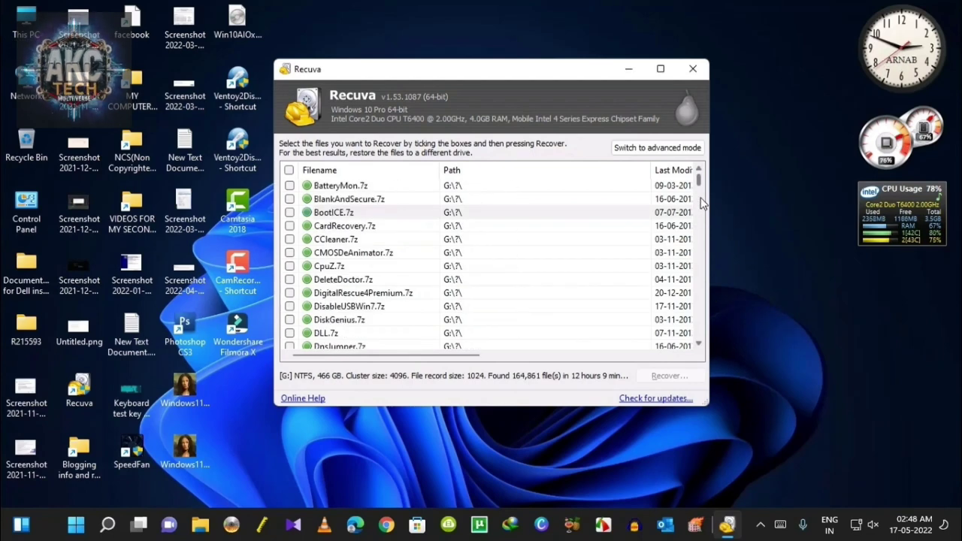
{"action": "key", "text": "space"}
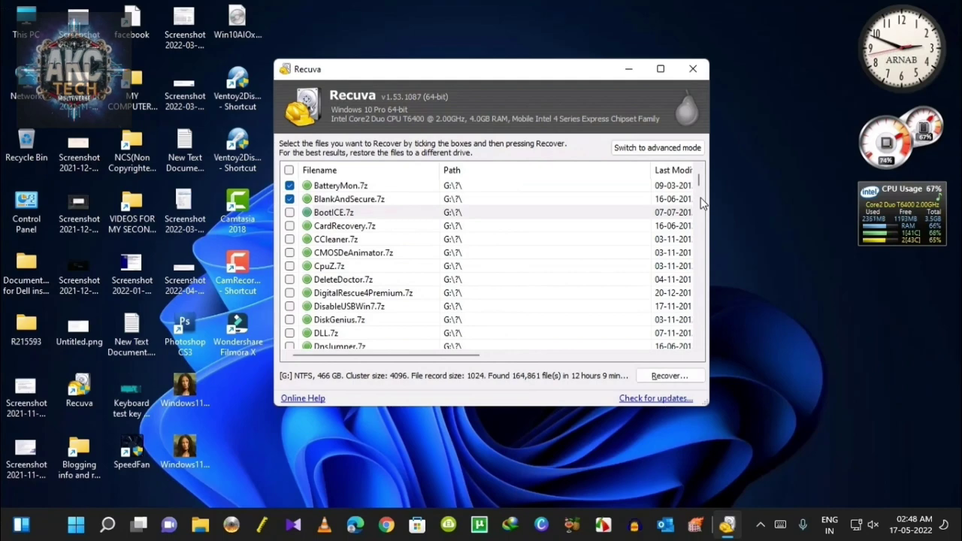
{"action": "key", "text": "Down"}
{"action": "key", "text": "space"}
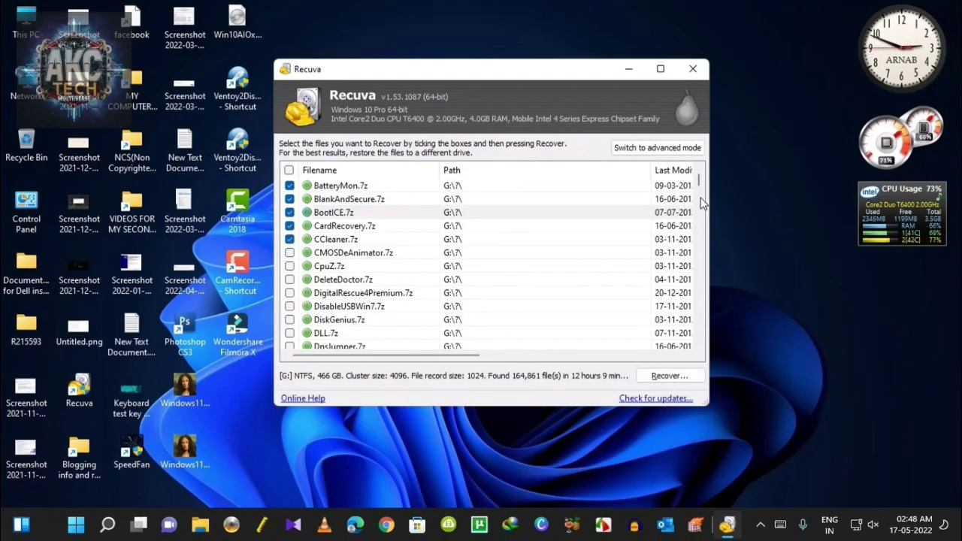
{"action": "key", "text": "Down"}
{"action": "key", "text": "space"}
{"action": "key", "text": "Down"}
{"action": "key", "text": "space"}
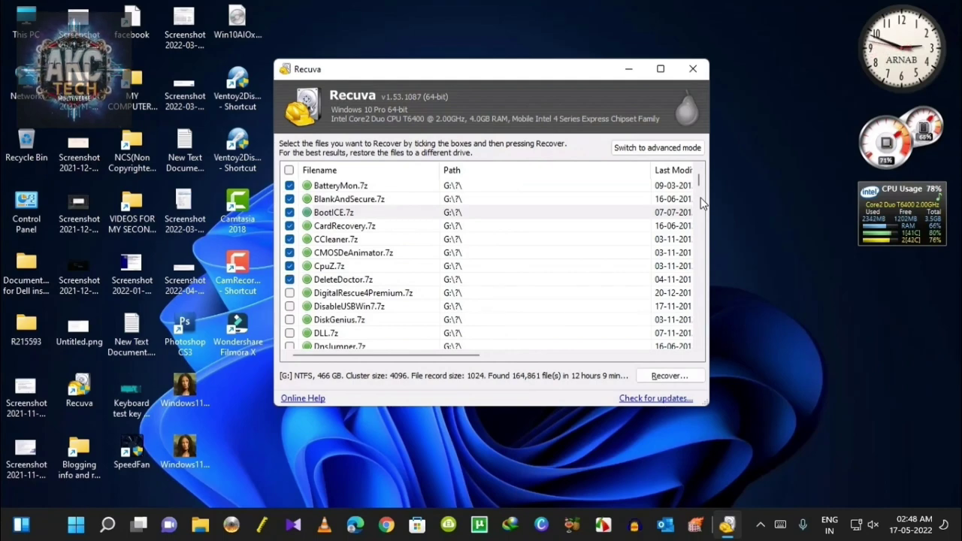
{"action": "key", "text": "Down"}
{"action": "key", "text": "space"}
{"action": "key", "text": "Down"}
{"action": "key", "text": "space"}
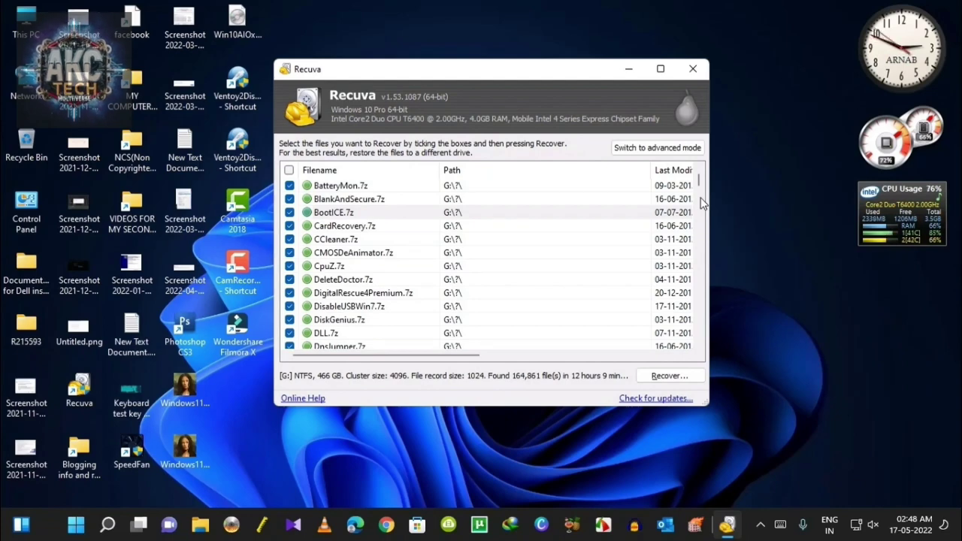
Step: Check the files from DoubleDriver.7z through Fonts.7z for recovery
{"action": "scroll", "coordinate": [701, 203], "scroll_direction": "down", "scroll_amount": 2}
{"action": "scroll", "coordinate": [701, 203], "scroll_direction": "down", "scroll_amount": 2}
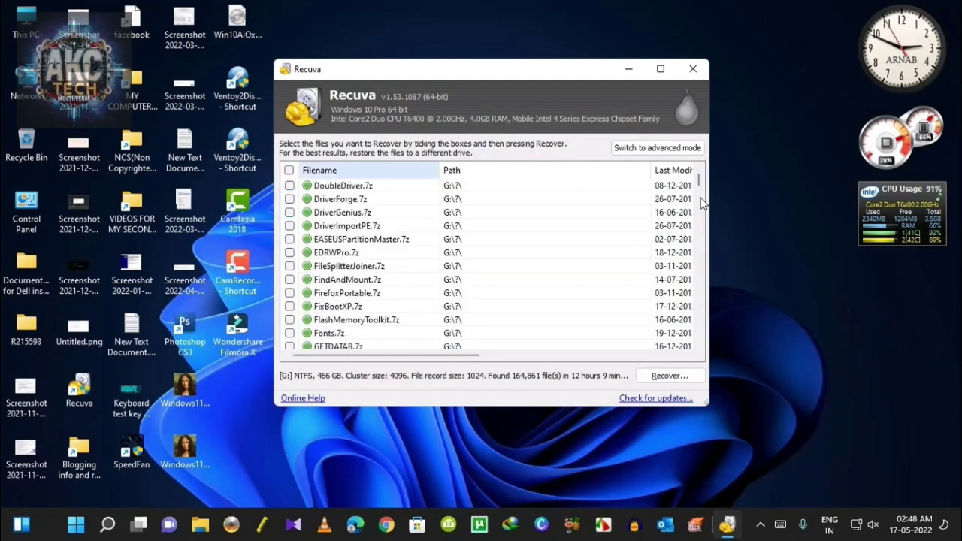
{"action": "key", "text": "Down"}
{"action": "key", "text": "space"}
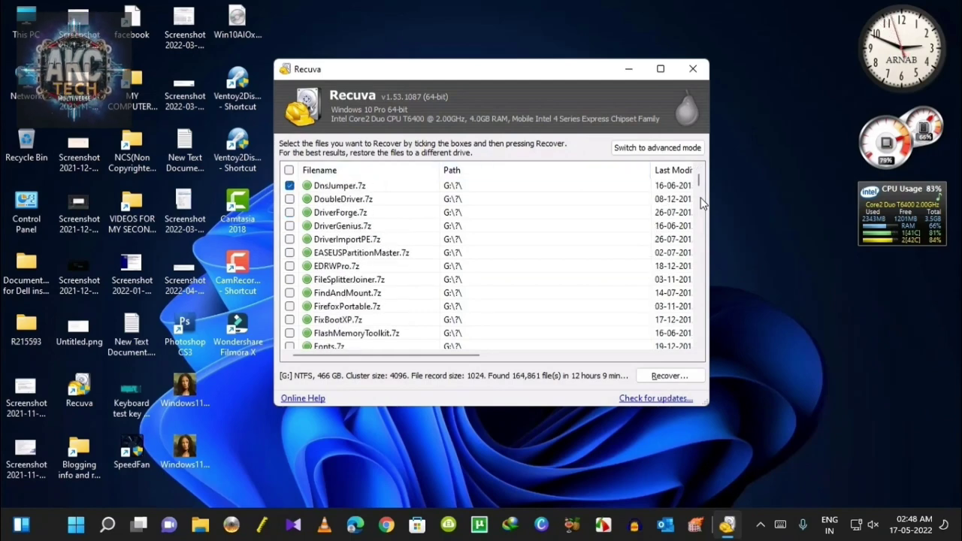
{"action": "key", "text": "Down"}
{"action": "key", "text": "space"}
{"action": "key", "text": "Down"}
{"action": "key", "text": "space"}
{"action": "key", "text": "Down"}
{"action": "key", "text": "space"}
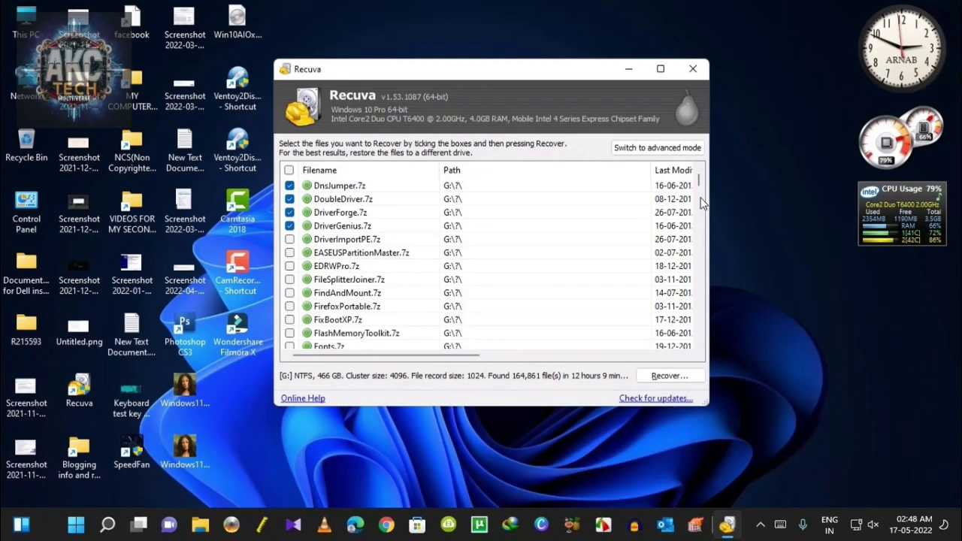
{"action": "key", "text": "Down"}
{"action": "key", "text": "space"}
{"action": "key", "text": "Down"}
{"action": "key", "text": "space"}
{"action": "key", "text": "Down"}
{"action": "key", "text": "space"}
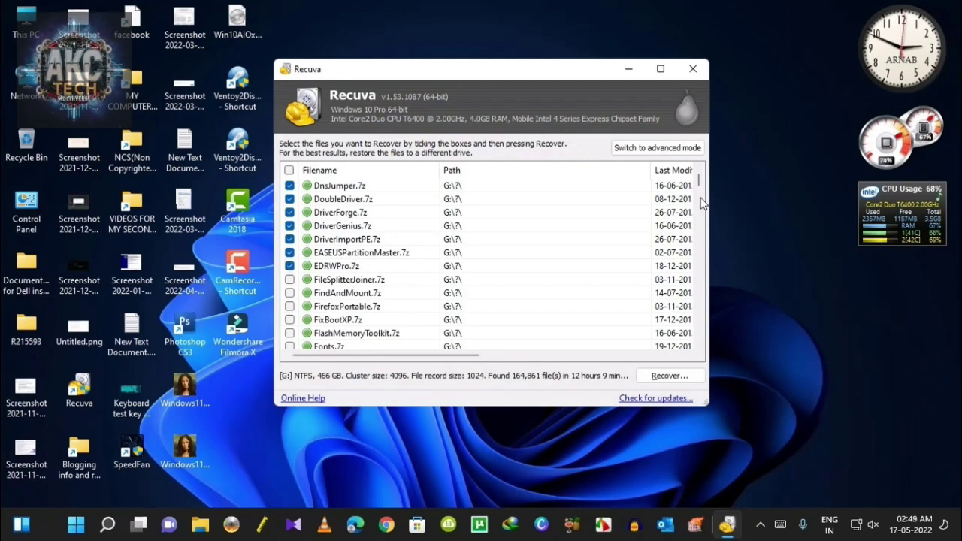
{"action": "key", "text": "Down"}
{"action": "key", "text": "space"}
{"action": "key", "text": "Down"}
{"action": "key", "text": "space"}
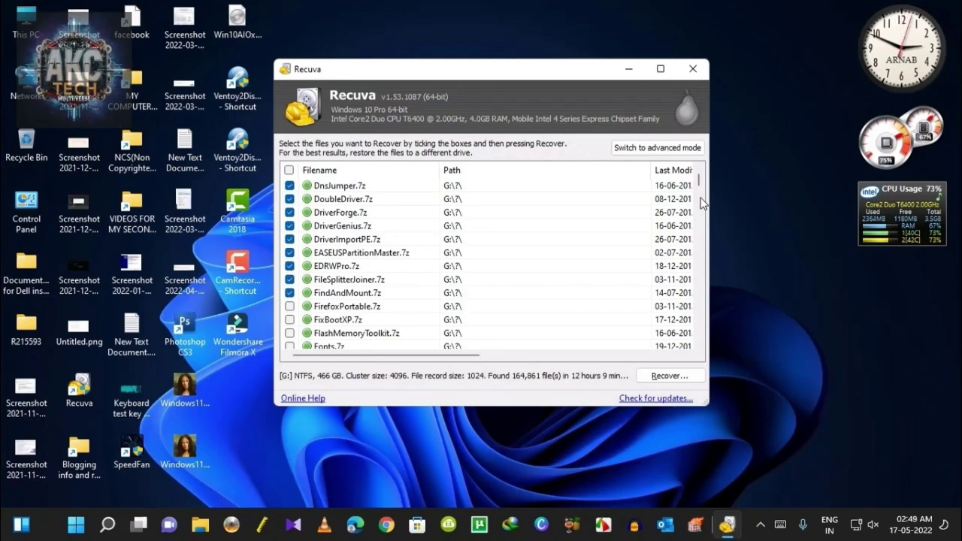
{"action": "key", "text": "Down"}
{"action": "key", "text": "space"}
{"action": "key", "text": "Down"}
{"action": "key", "text": "space"}
{"action": "key", "text": "Down"}
{"action": "key", "text": "space"}
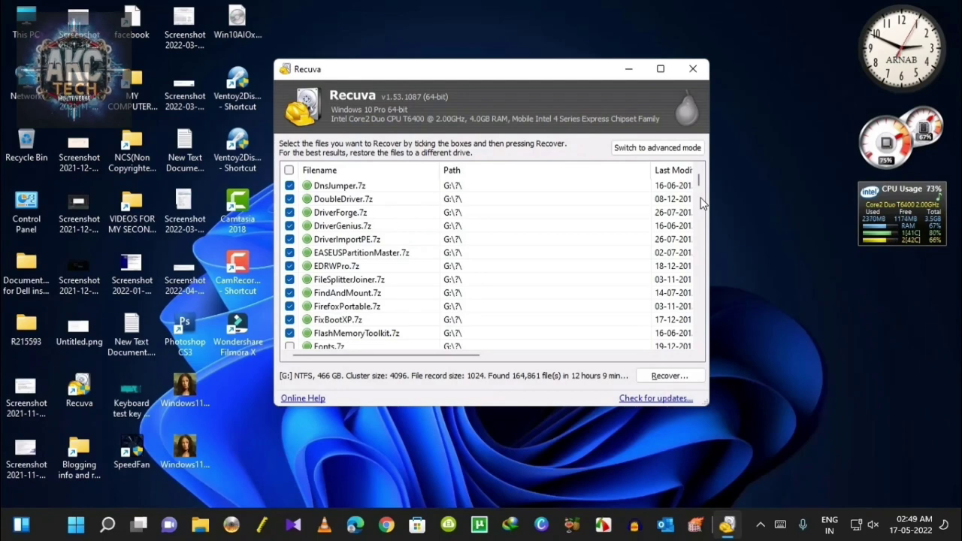
{"action": "key", "text": "Down"}
{"action": "key", "text": "space"}
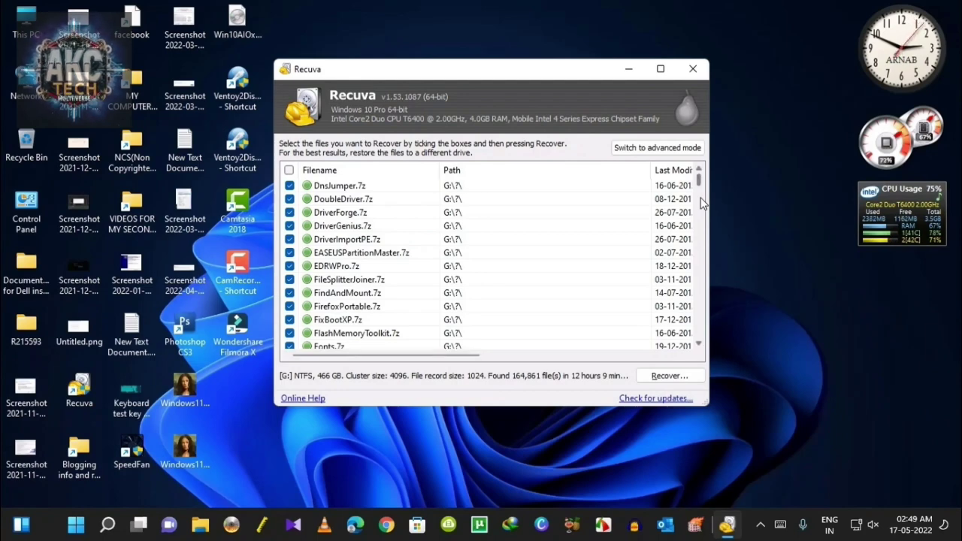
Step: Check the found files from GETDATAB.7z through GetPassword.7z for recovery
{"action": "scroll", "coordinate": [701, 203], "scroll_direction": "down", "scroll_amount": 4}
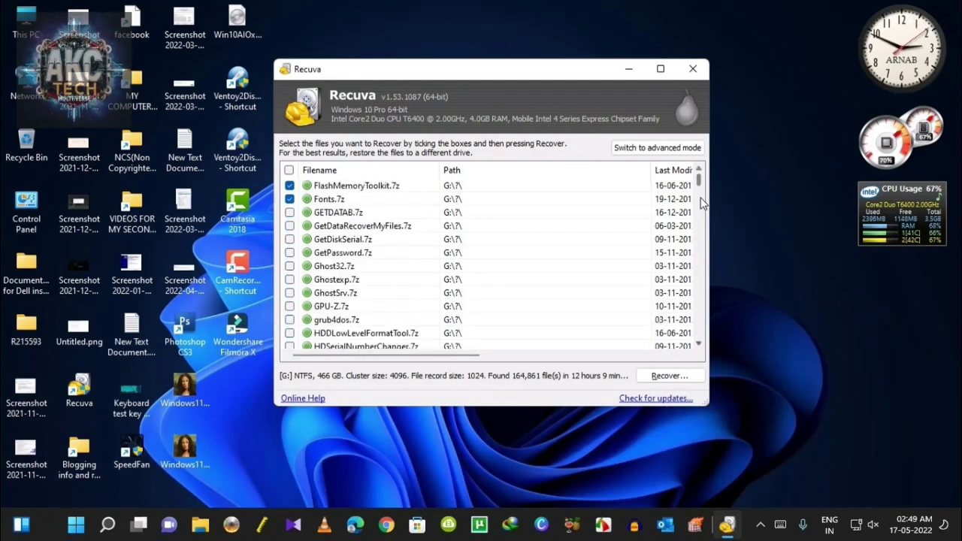
{"action": "key", "text": "Down"}
{"action": "key", "text": "space"}
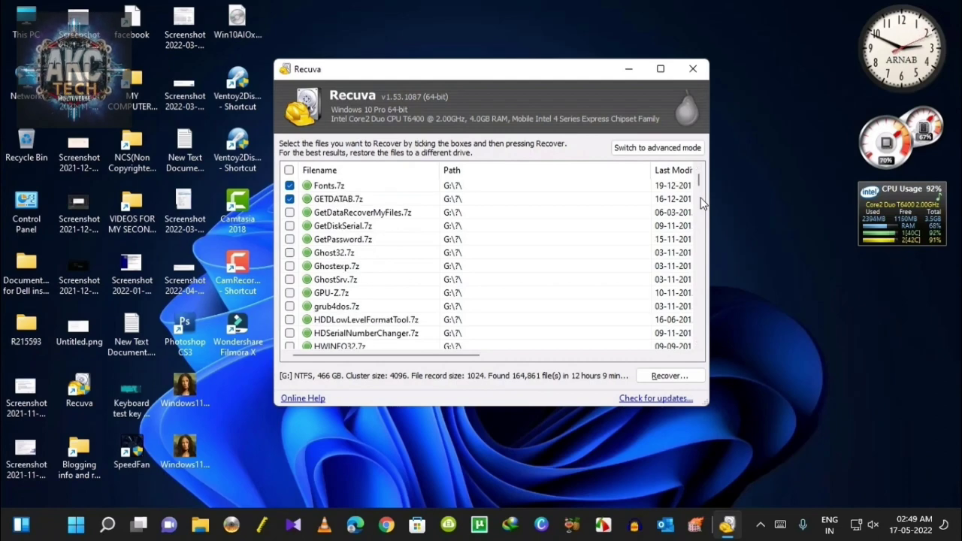
{"action": "key", "text": "Down"}
{"action": "key", "text": "space"}
{"action": "key", "text": "Down"}
{"action": "key", "text": "space"}
{"action": "key", "text": "Down"}
{"action": "key", "text": "space"}
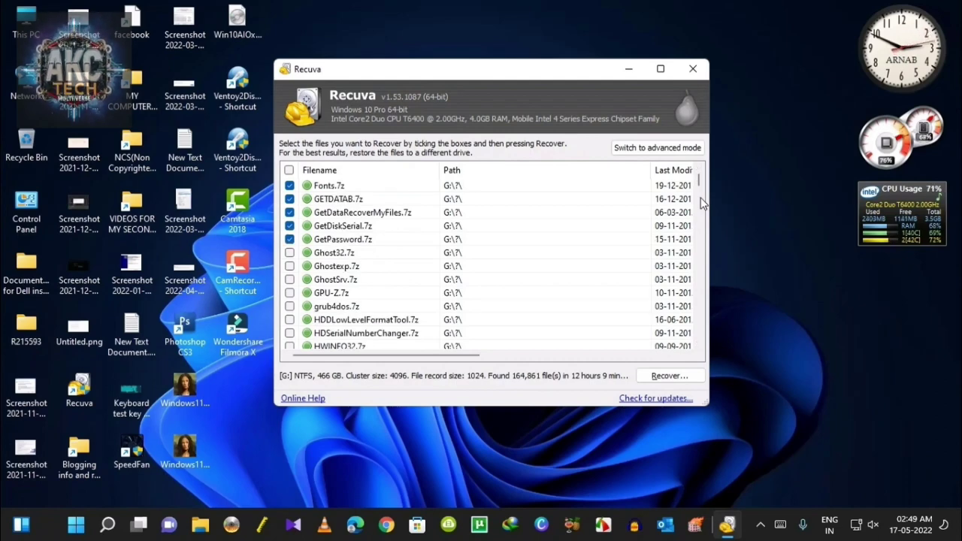
Step: Check the found files from Ghost32.7z through HWINFO32.7z for recovery
{"action": "key", "text": "Down"}
{"action": "key", "text": "space"}
{"action": "key", "text": "Down"}
{"action": "key", "text": "space"}
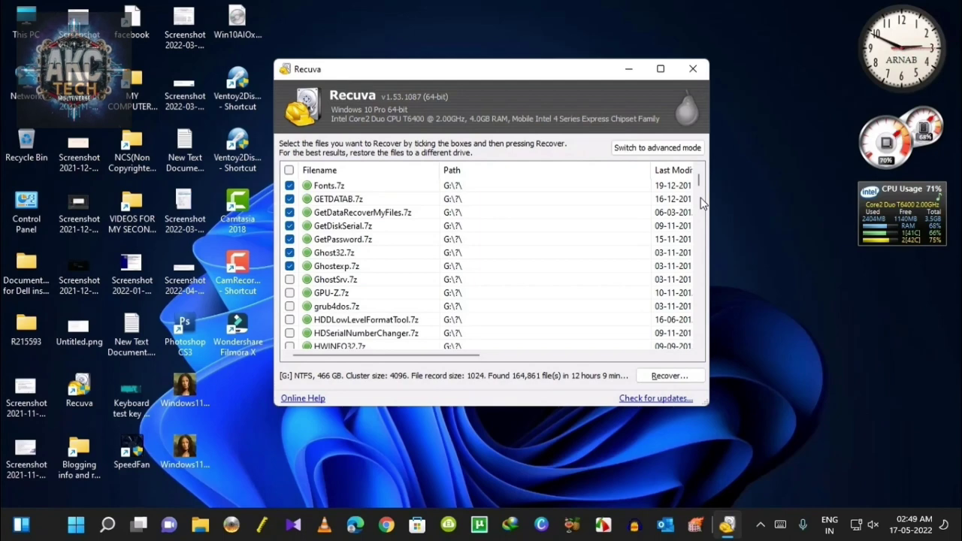
{"action": "key", "text": "Down"}
{"action": "key", "text": "space"}
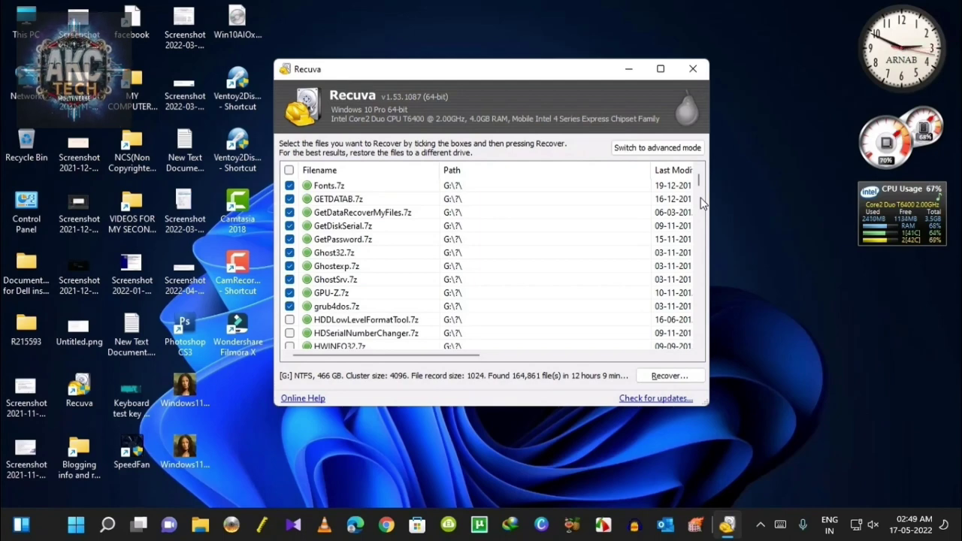
{"action": "key", "text": "Down"}
{"action": "key", "text": "space"}
{"action": "key", "text": "Down"}
{"action": "key", "text": "space"}
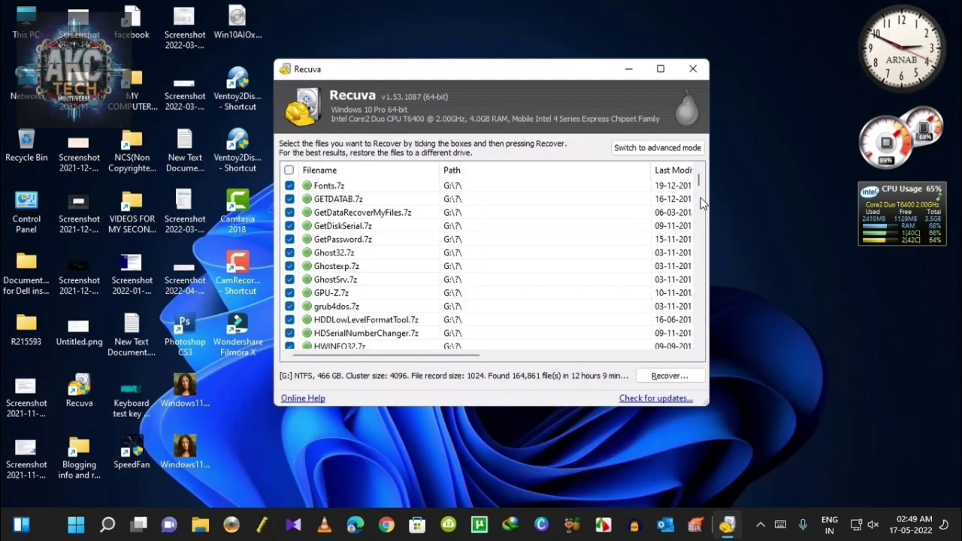
{"action": "key", "text": "Down"}
{"action": "key", "text": "space"}
Step: Check the found files from iCareDataRecovery.7z through MapDrive.7z for recovery
{"action": "scroll", "coordinate": [701, 203], "scroll_direction": "down", "scroll_amount": 3}
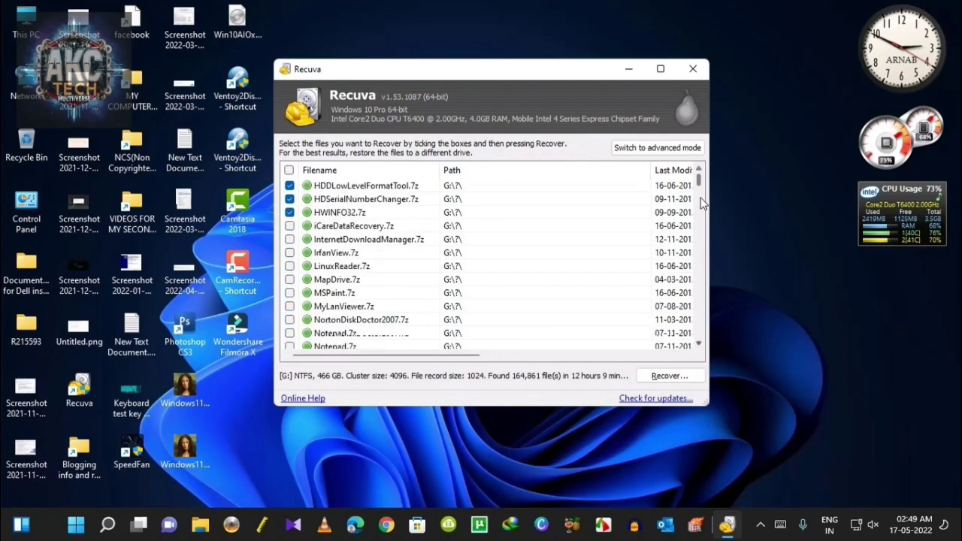
{"action": "key", "text": "Down"}
{"action": "key", "text": "space"}
{"action": "key", "text": "Down"}
{"action": "key", "text": "space"}
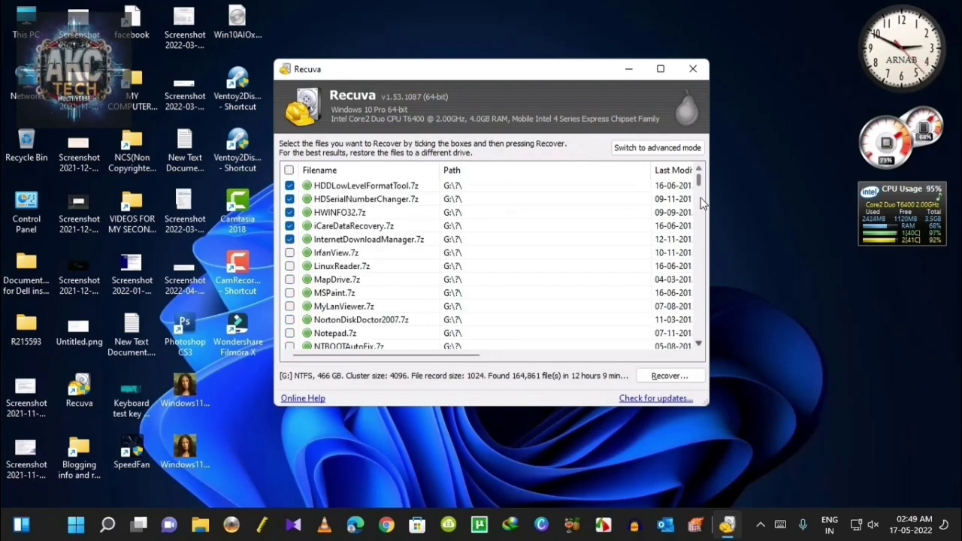
{"action": "key", "text": "Down"}
{"action": "key", "text": "space"}
{"action": "key", "text": "Down"}
{"action": "key", "text": "space"}
{"action": "key", "text": "Down"}
{"action": "key", "text": "space"}
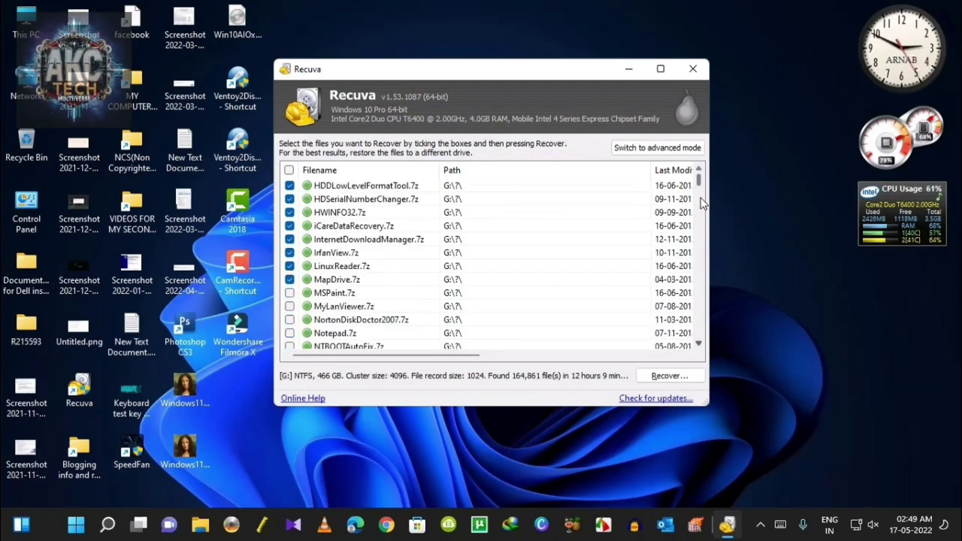
Step: Check the found files from MSPaint.7z through Office.7z for recovery
{"action": "key", "text": "Down"}
{"action": "key", "text": "space"}
{"action": "key", "text": "Down"}
{"action": "key", "text": "space"}
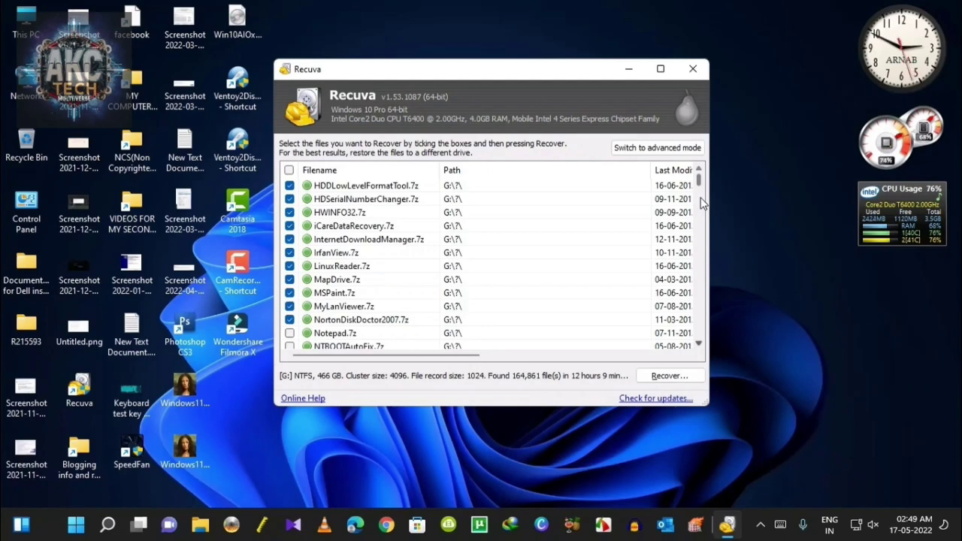
{"action": "key", "text": "Down"}
{"action": "key", "text": "space"}
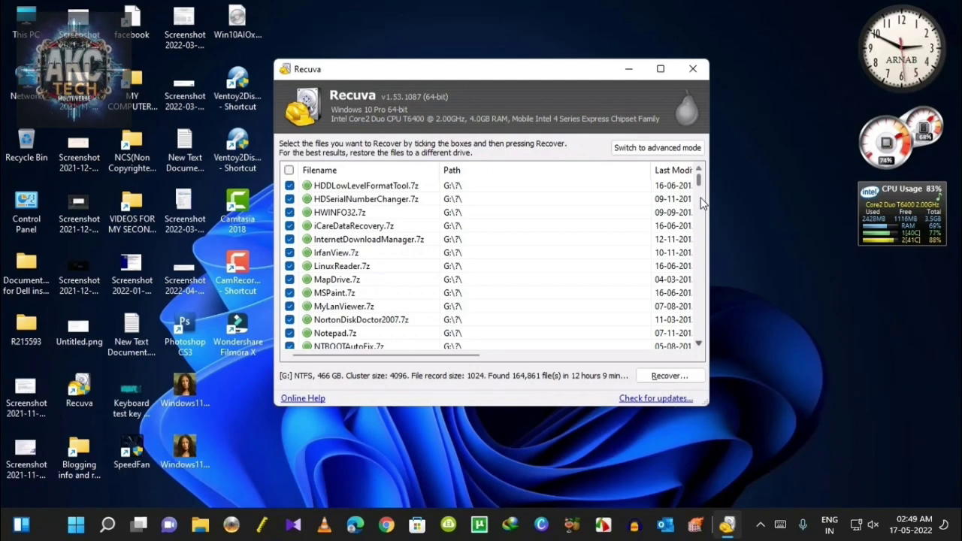
{"action": "key", "text": "Down"}
{"action": "key", "text": "Down"}
{"action": "scroll", "coordinate": [700, 203], "scroll_direction": "down", "scroll_amount": 2}
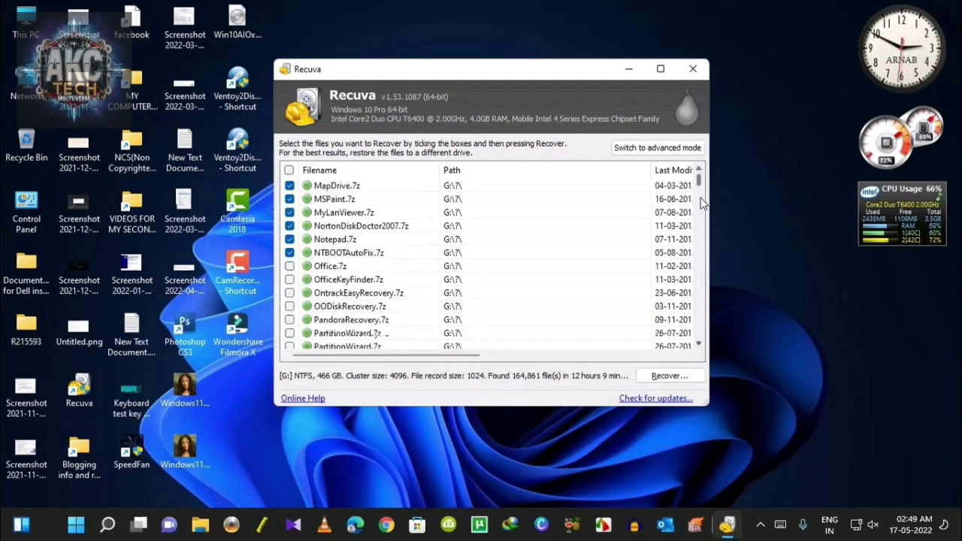
{"action": "key", "text": "space"}
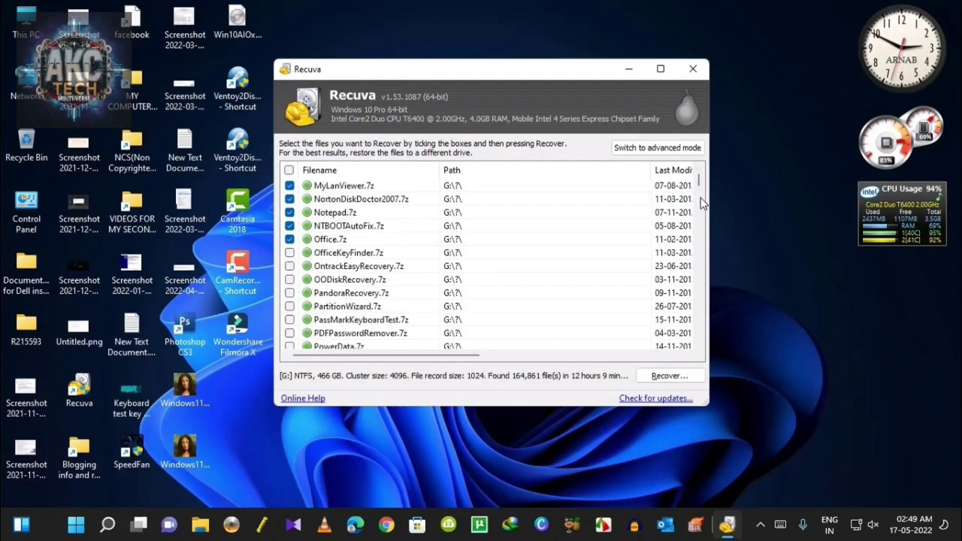
Step: Check the found files from OfficeKeyFinder.7z through PowerData.7z for recovery
{"action": "key", "text": "Down"}
{"action": "key", "text": "space"}
{"action": "key", "text": "Down"}
{"action": "key", "text": "space"}
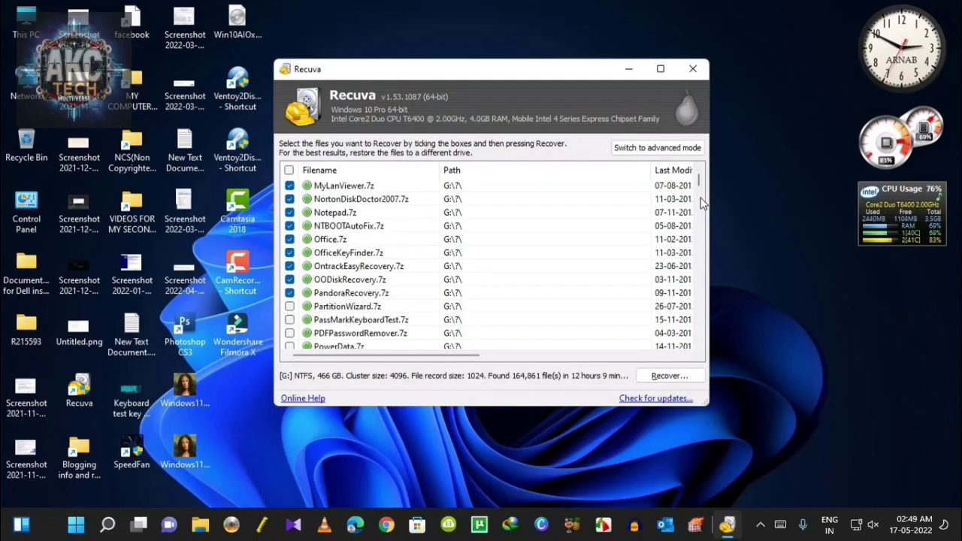
{"action": "key", "text": "Down"}
{"action": "key", "text": "space"}
{"action": "key", "text": "Down"}
{"action": "key", "text": "space"}
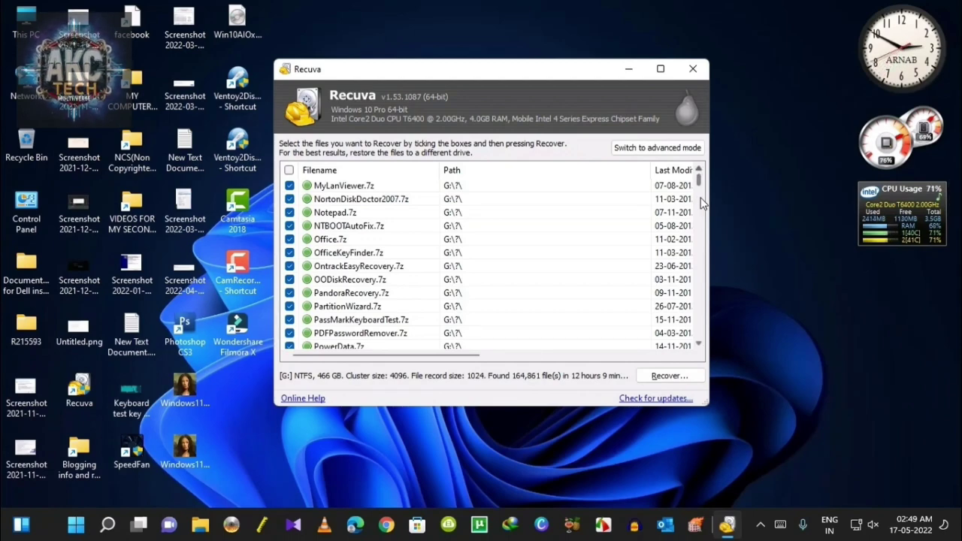
Step: Review the checked files back up to BatteryMon.7z, and mark the Recover command in red, clearing the marking
{"action": "scroll", "coordinate": [701, 203], "scroll_direction": "up", "scroll_amount": 2}
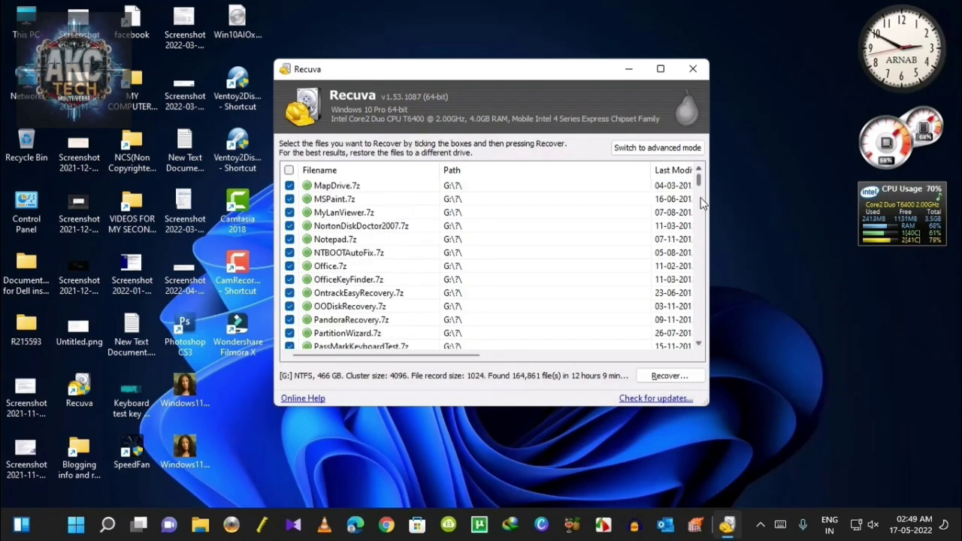
{"action": "scroll", "coordinate": [702, 203], "scroll_direction": "up", "scroll_amount": 3}
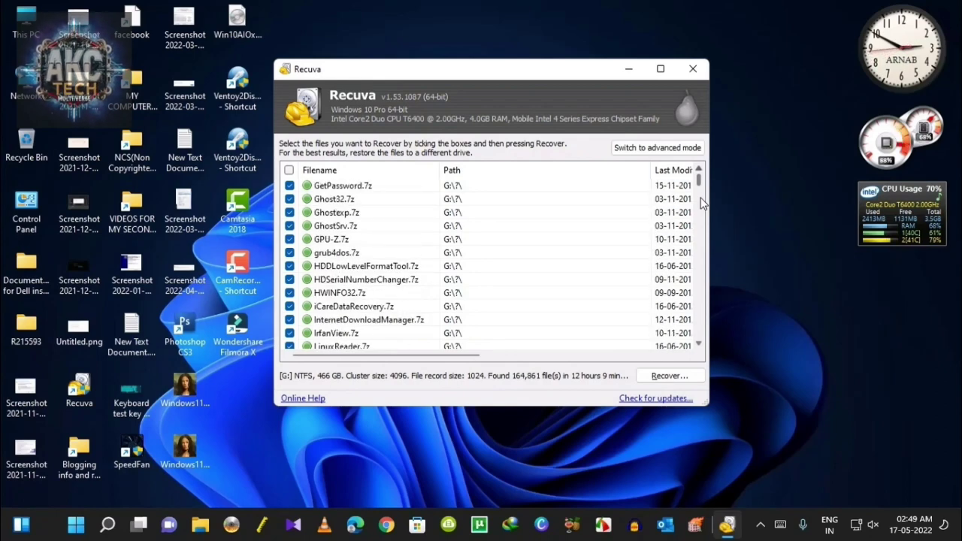
{"action": "scroll", "coordinate": [702, 203], "scroll_direction": "up", "scroll_amount": 2}
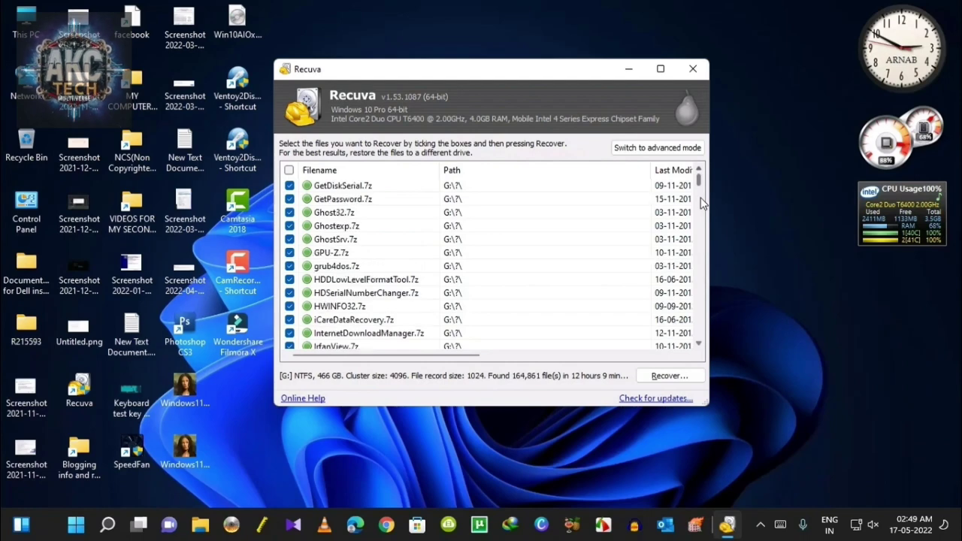
{"action": "scroll", "coordinate": [701, 203], "scroll_direction": "up", "scroll_amount": 6}
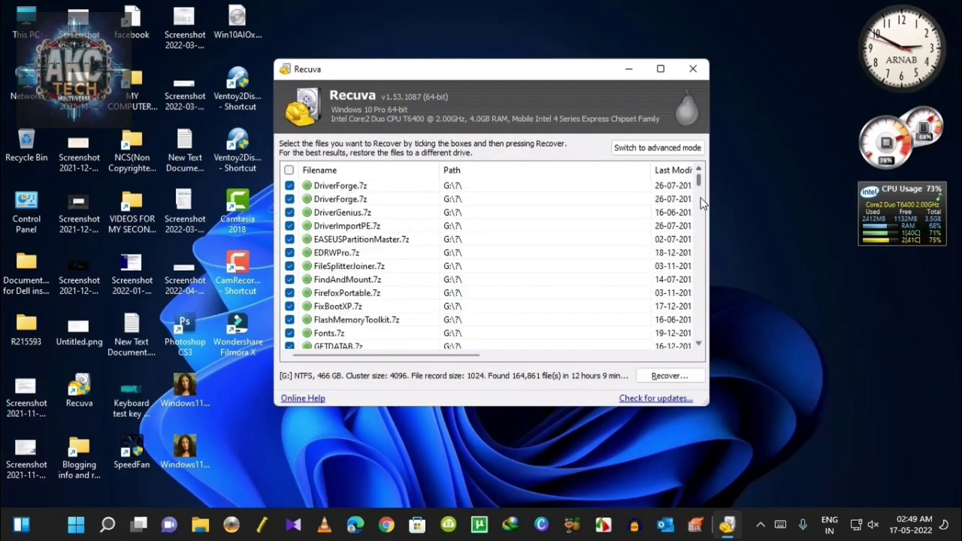
{"action": "scroll", "coordinate": [701, 203], "scroll_direction": "up", "scroll_amount": 4}
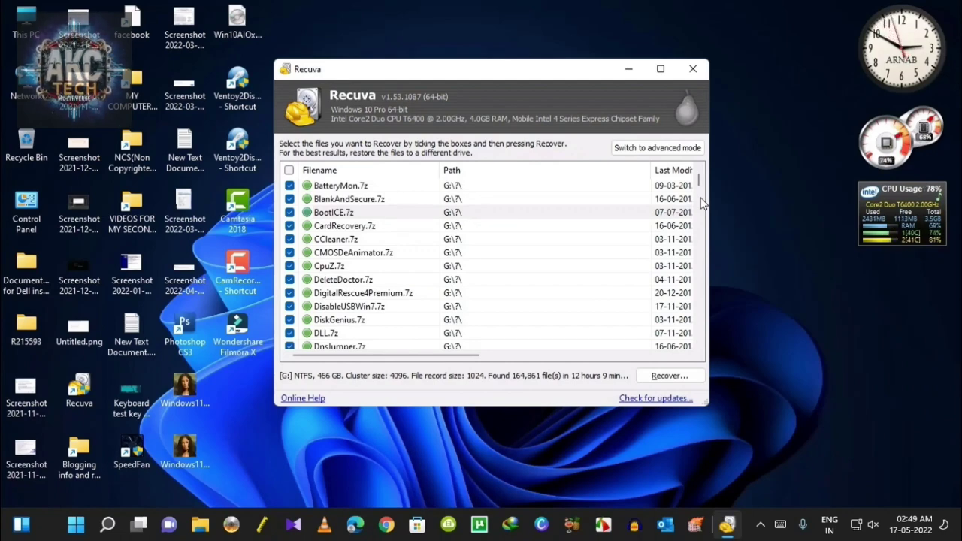
{"action": "left_click", "coordinate": [777, 302]}
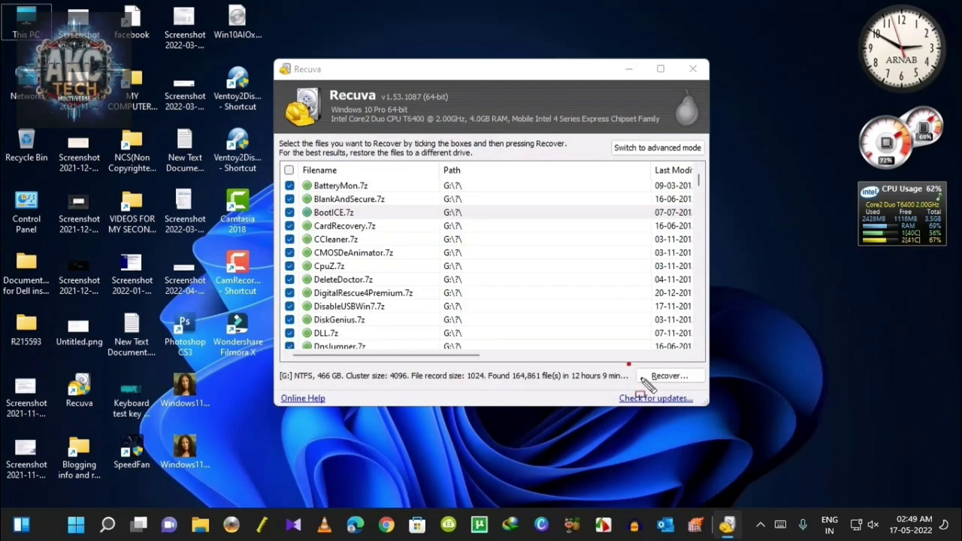
{"action": "left_click_drag", "start_coordinate": [709, 392], "coordinate": [710, 386]}
{"action": "key", "text": "Escape"}
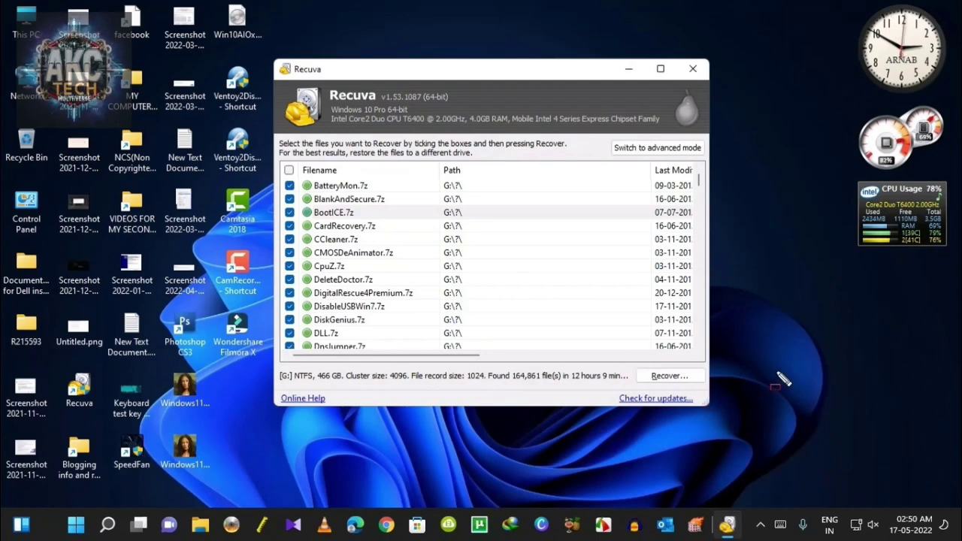
{"action": "key", "text": "Return"}
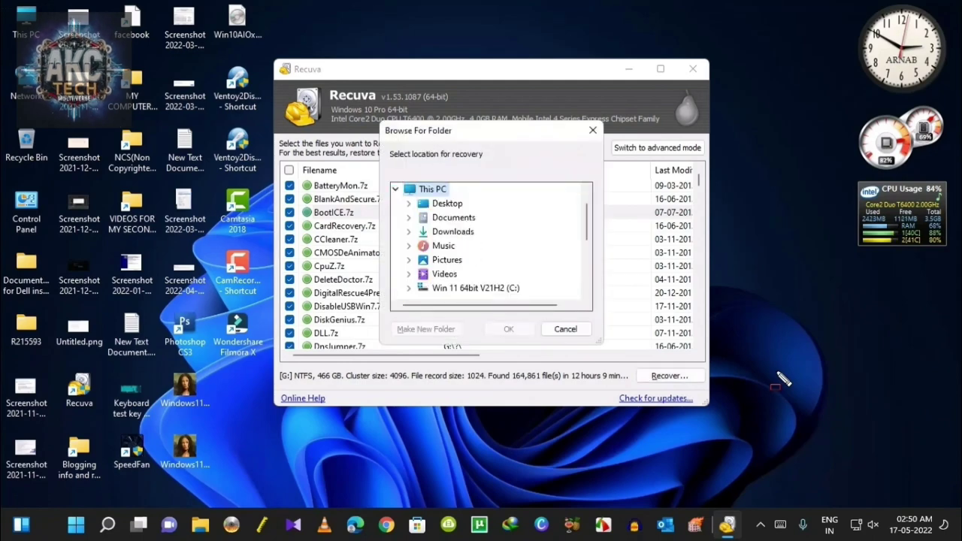
{"action": "scroll", "coordinate": [491, 240], "scroll_direction": "down", "scroll_amount": 3}
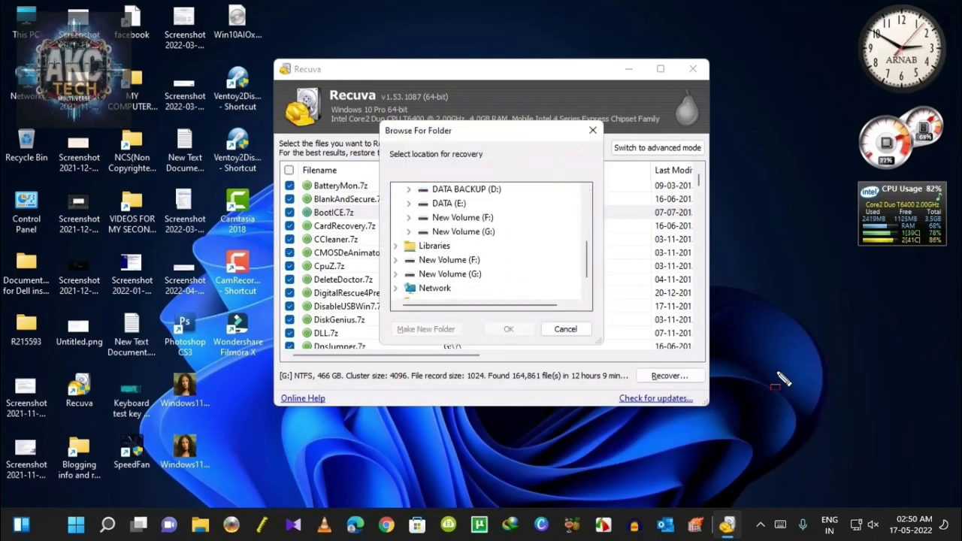
{"action": "left_click", "coordinate": [777, 371]}
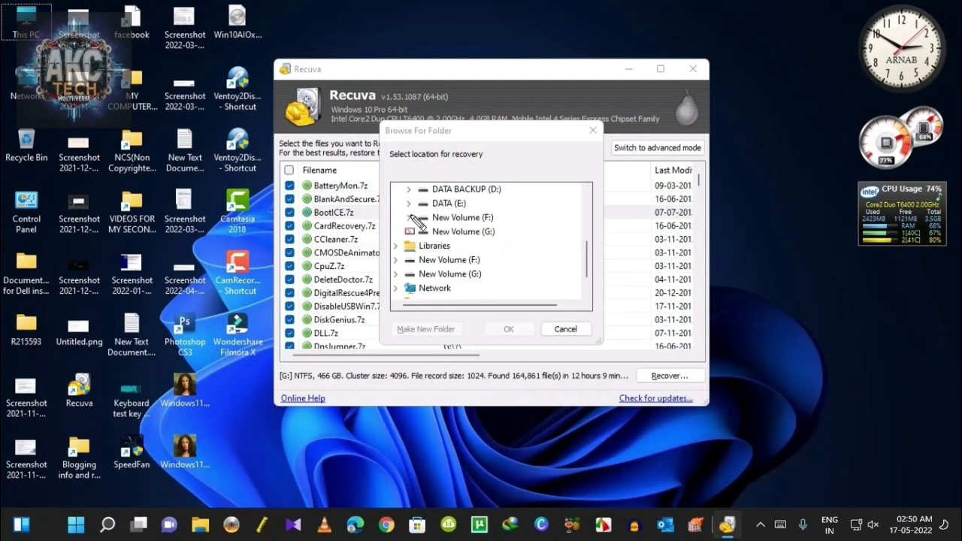
{"action": "left_click_drag", "start_coordinate": [414, 215], "coordinate": [500, 225]}
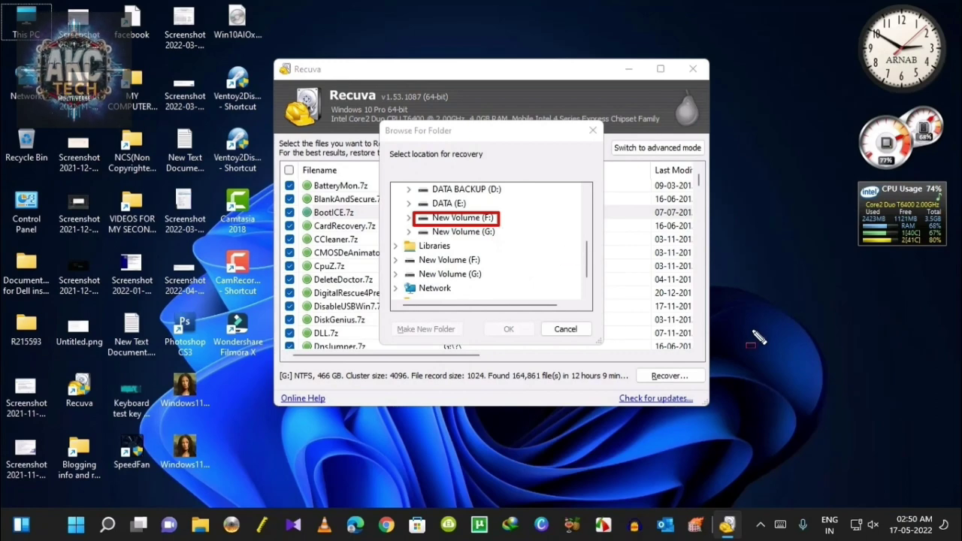
{"action": "key", "text": "Escape"}
{"action": "left_click", "coordinate": [444, 218]}
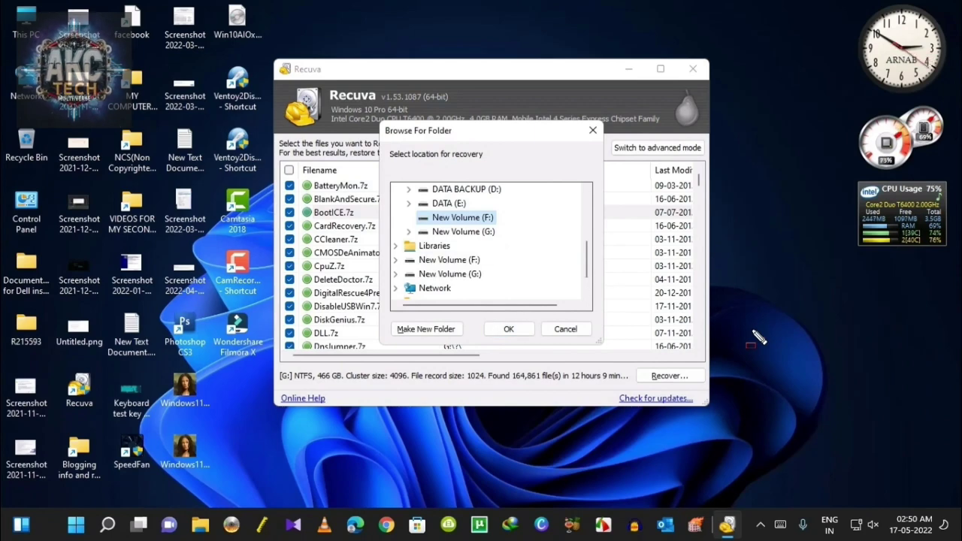
{"action": "scroll", "coordinate": [491, 242], "scroll_direction": "up", "scroll_amount": 1}
{"action": "scroll", "coordinate": [491, 242], "scroll_direction": "down", "scroll_amount": 1}
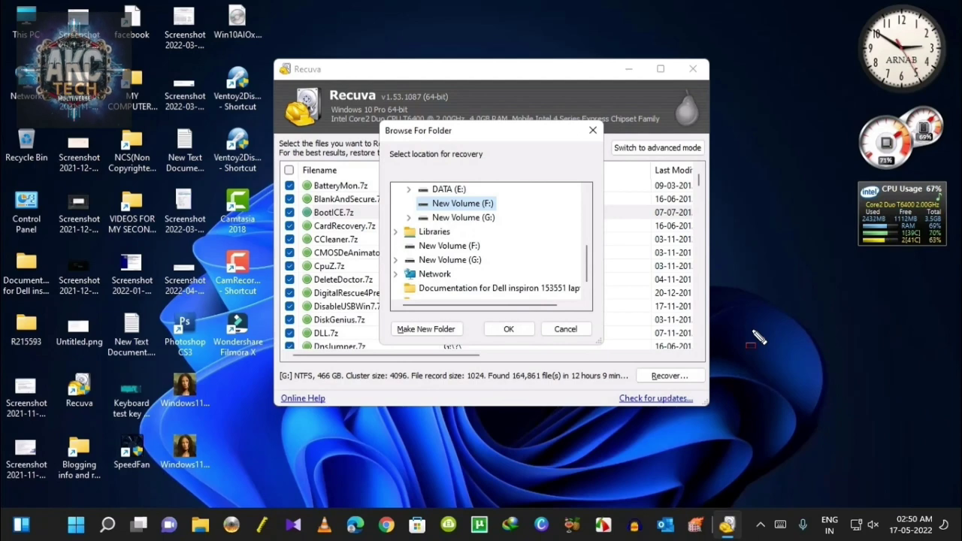
{"action": "key", "text": "Tab"}
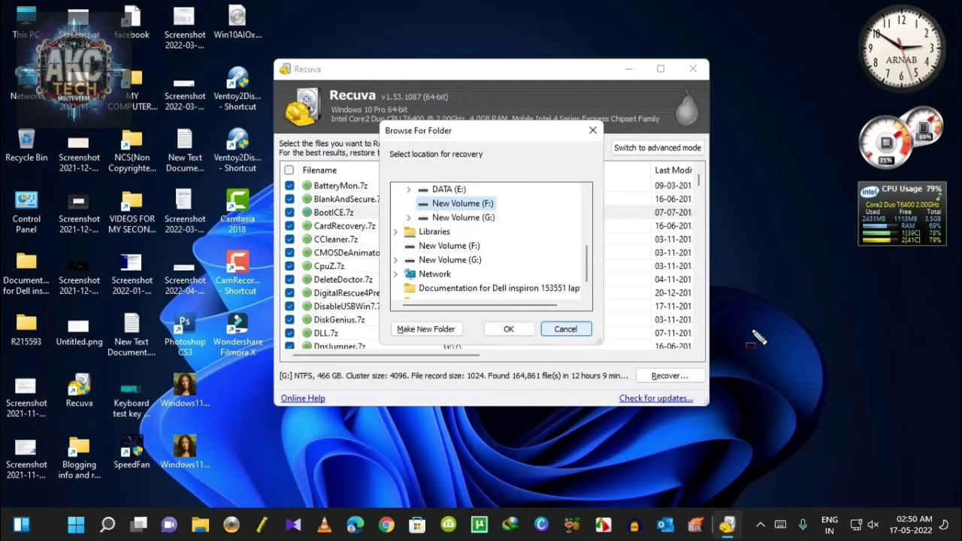
{"action": "key", "text": "Return"}
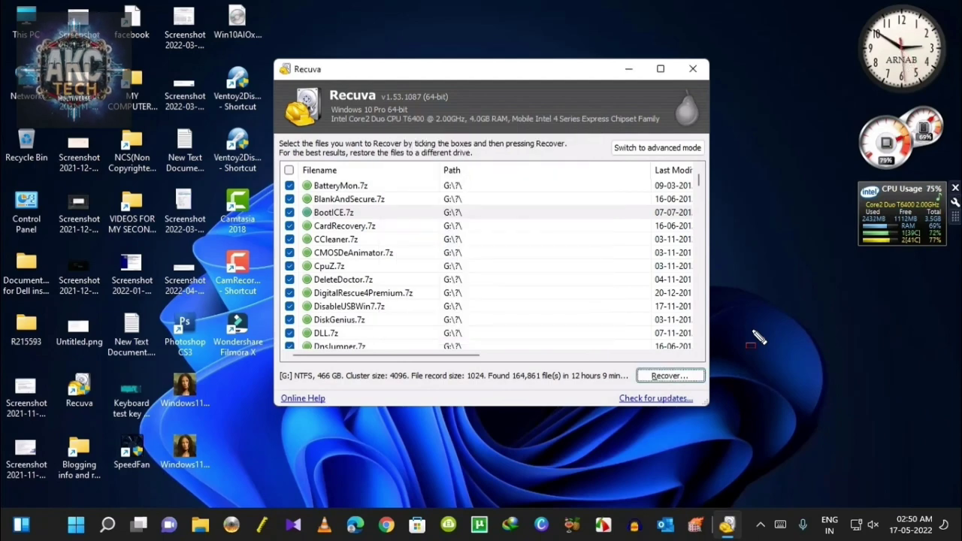
Step: Open This PC in File Explorer and outline the New Volume (F:) drive with a red rectangle
{"action": "left_click", "coordinate": [759, 285]}
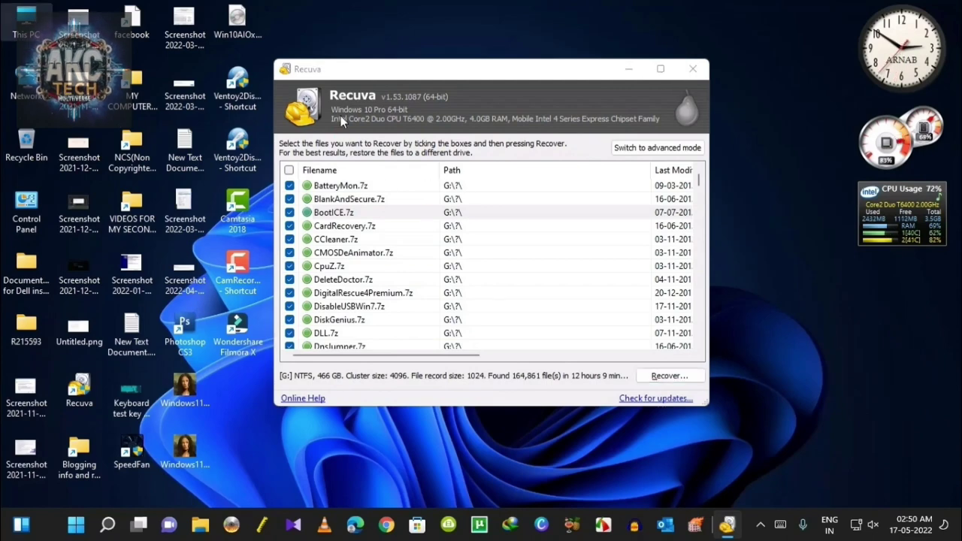
{"action": "key", "text": "Return"}
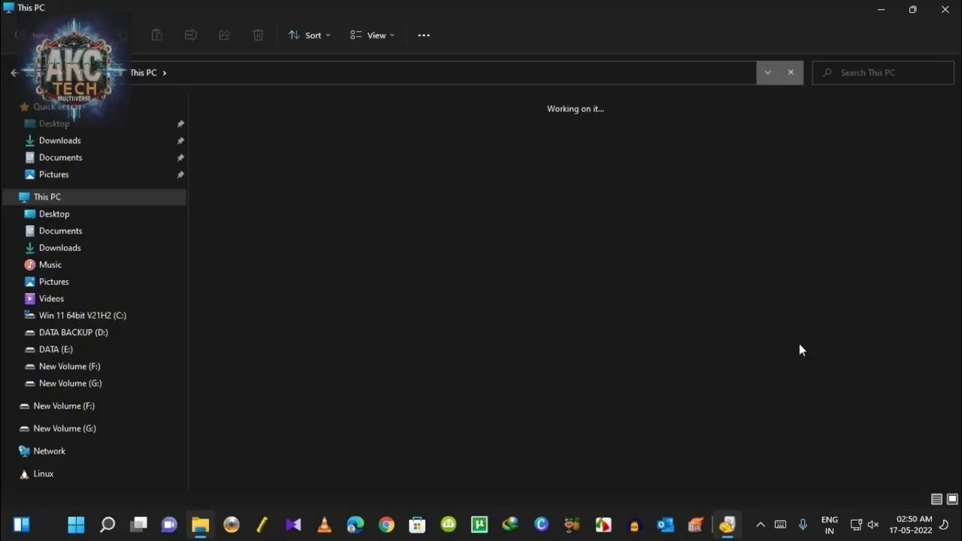
{"action": "key", "text": "F9"}
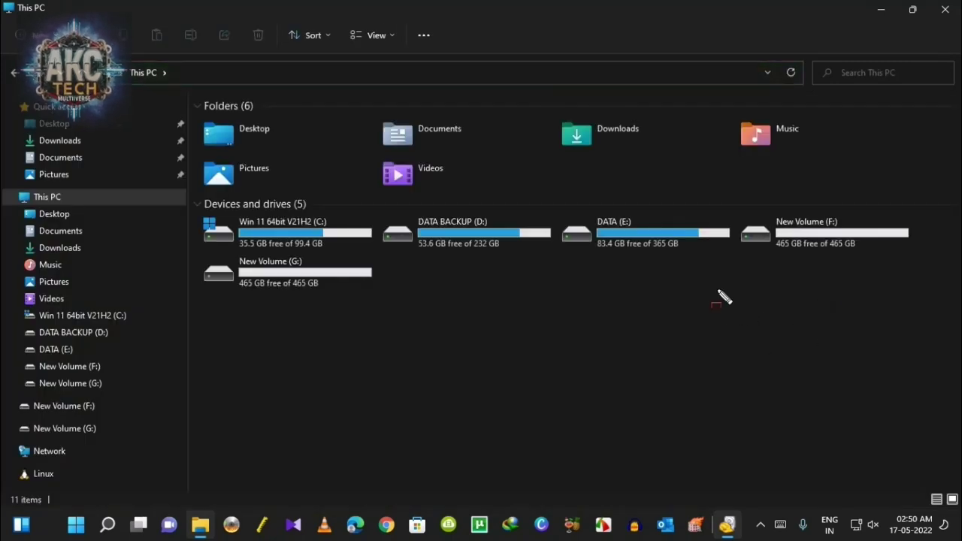
{"action": "mouse_move", "coordinate": [735, 207]}
{"action": "left_mouse_down"}
{"action": "mouse_move", "coordinate": [841, 229]}
{"action": "mouse_move", "coordinate": [920, 268]}
{"action": "left_mouse_up"}
Step: Create a folder named External Lappy HDD Data Backup on New Volume (F:)
{"action": "left_click", "coordinate": [823, 234]}
{"action": "double_click", "coordinate": [822, 239]}
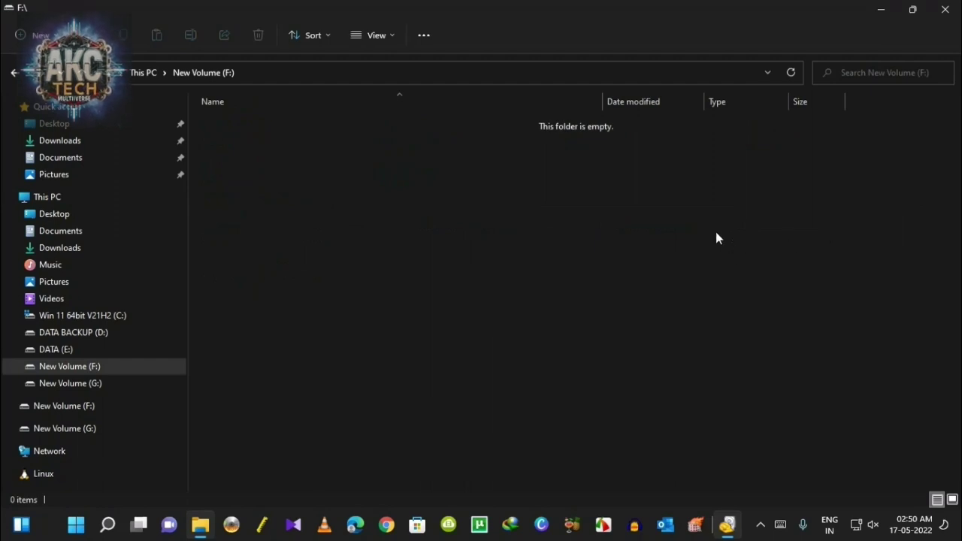
{"action": "key", "text": "ctrl+shift+n"}
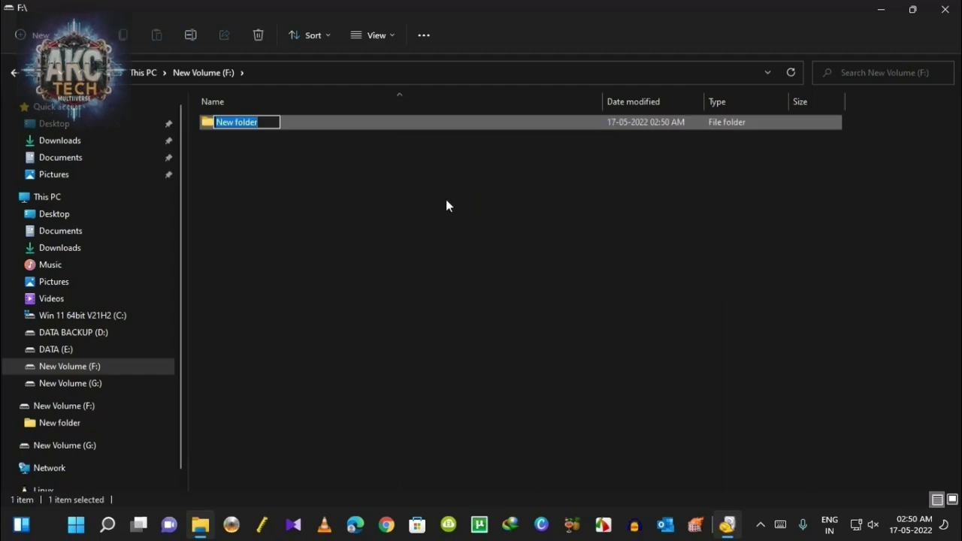
{"action": "type", "text": "External Lappy HDD Data Backup"}
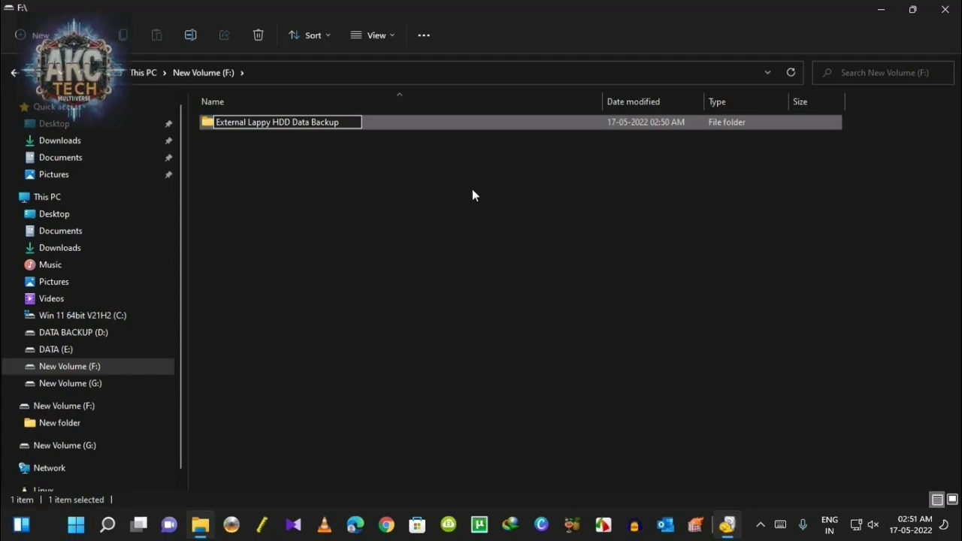
{"action": "left_click", "coordinate": [420, 182]}
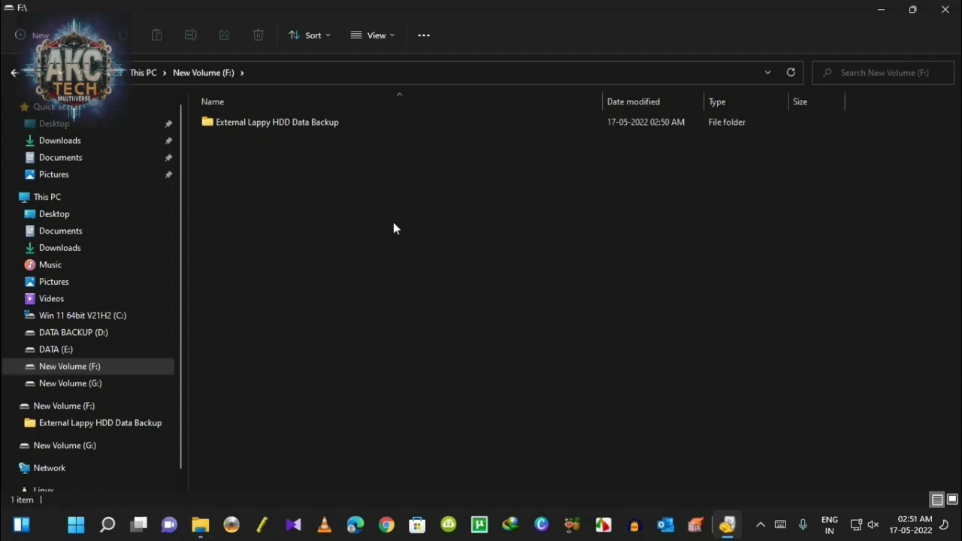
Step: Outline the External Lappy HDD Data Backup folder in red, clear the marking, and view the folder's contents before closing File Explorer
{"action": "mouse_move", "coordinate": [313, 124]}
{"action": "left_mouse_down"}
{"action": "mouse_move", "coordinate": [343, 124]}
{"action": "mouse_move", "coordinate": [344, 141]}
{"action": "left_mouse_up"}
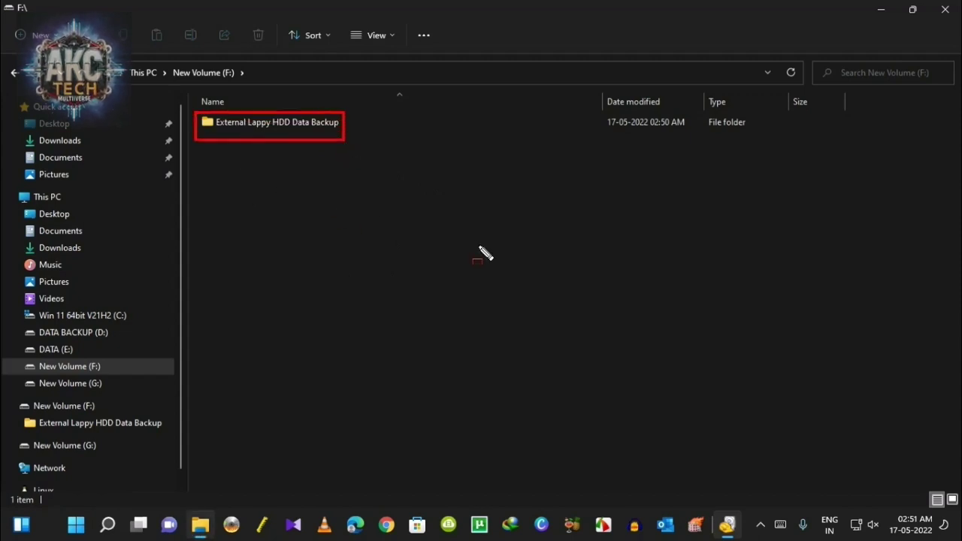
{"action": "key", "text": "Escape"}
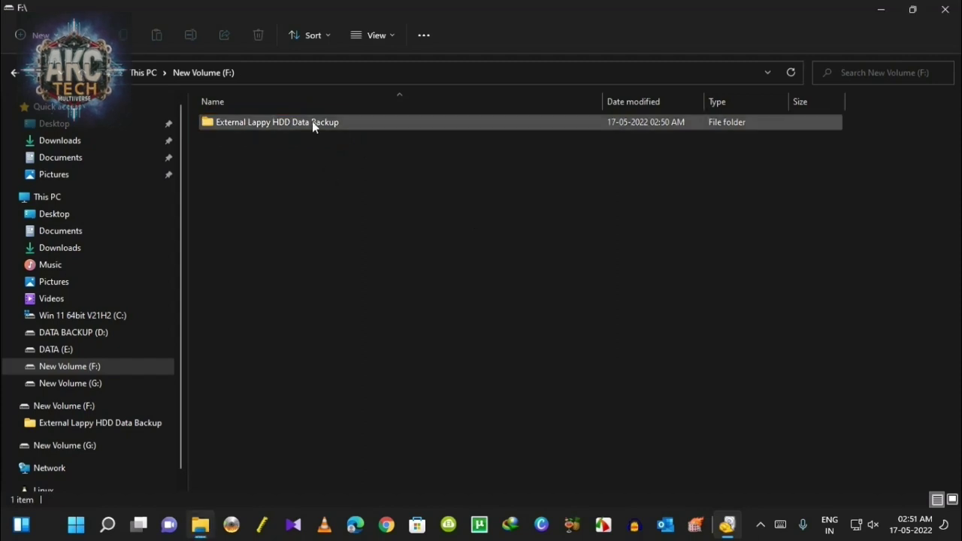
{"action": "left_click", "coordinate": [305, 121]}
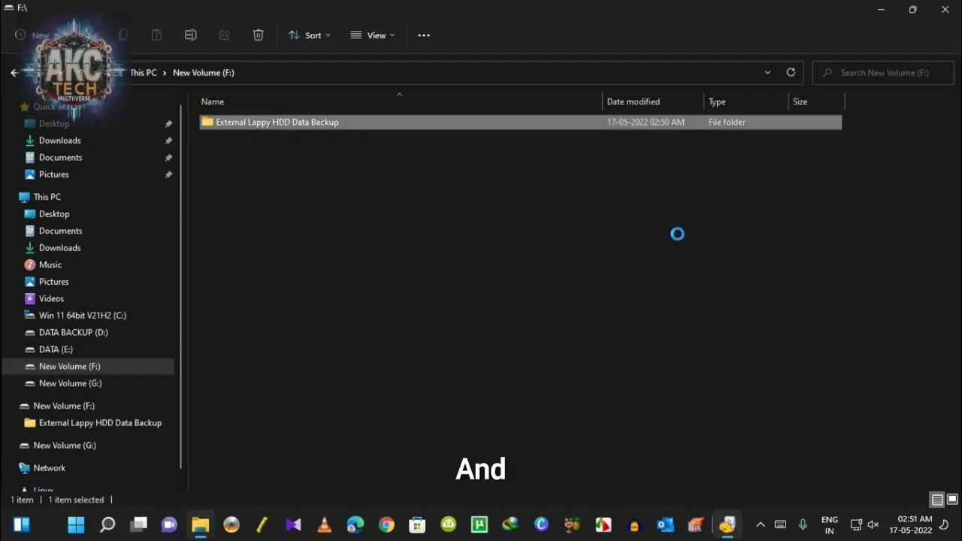
{"action": "key", "text": "Return"}
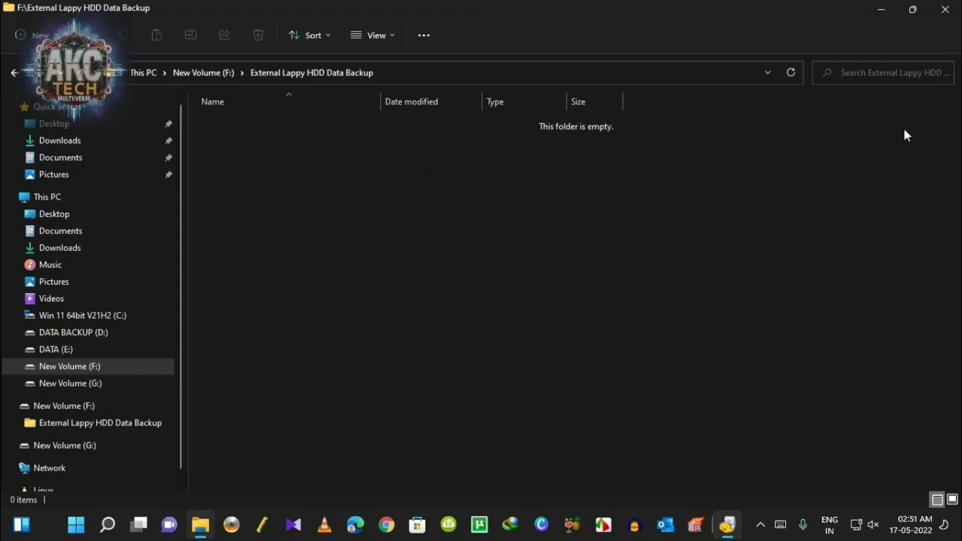
{"action": "left_click", "coordinate": [946, 10]}
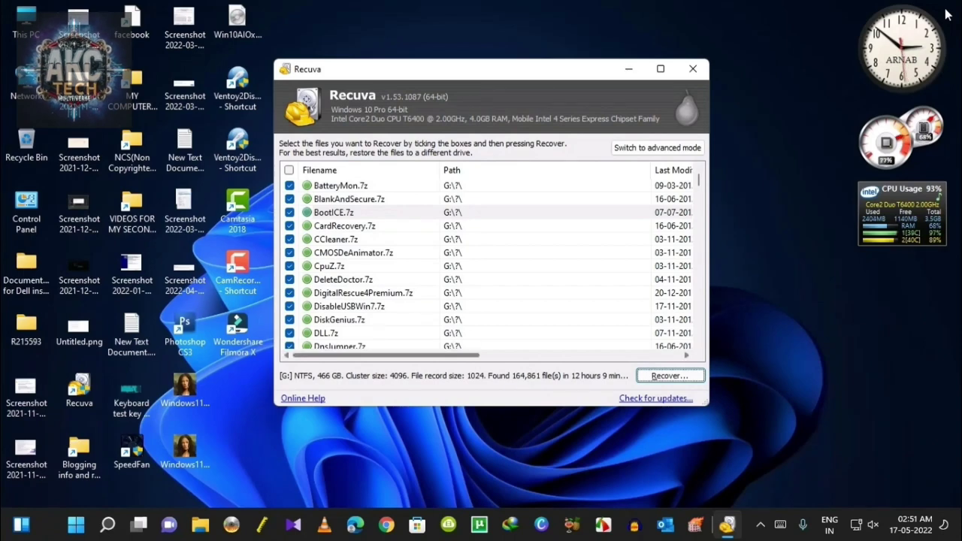
Step: Mark the Recover command in red, clear the marking, and start recovery of the checked files to browse for a destination
{"action": "left_click", "coordinate": [763, 332]}
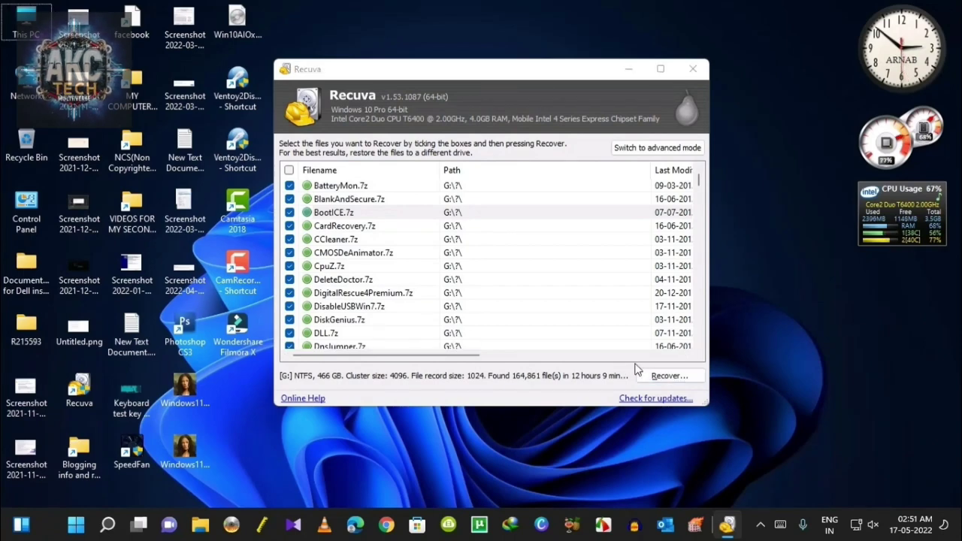
{"action": "left_click_drag", "start_coordinate": [630, 361], "coordinate": [710, 389]}
{"action": "key", "text": "Escape"}
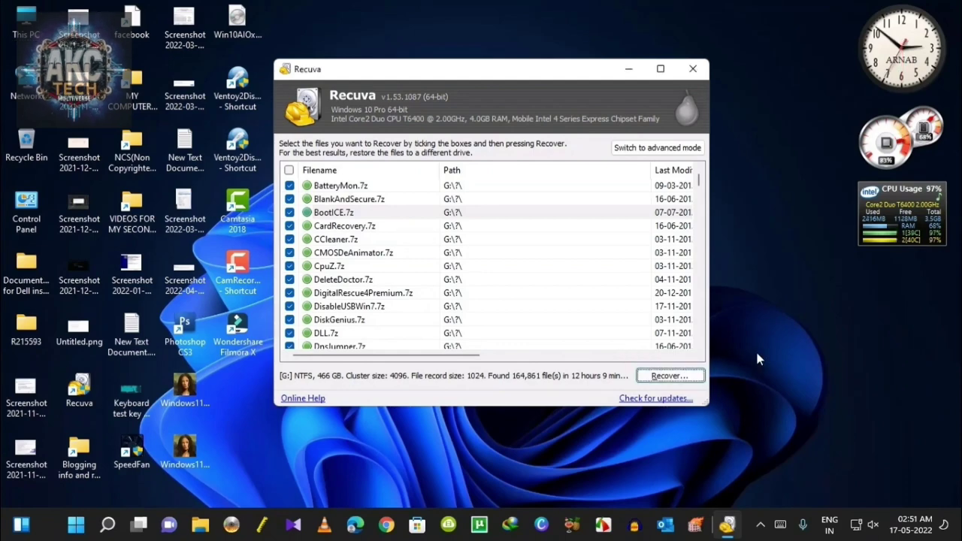
{"action": "key", "text": "Return"}
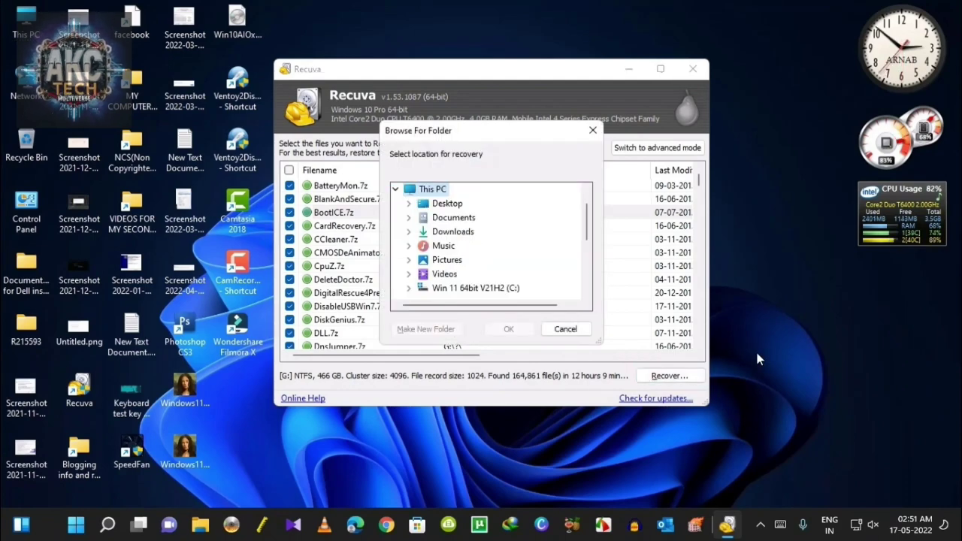
{"action": "scroll", "coordinate": [757, 359], "scroll_direction": "down", "scroll_amount": 3}
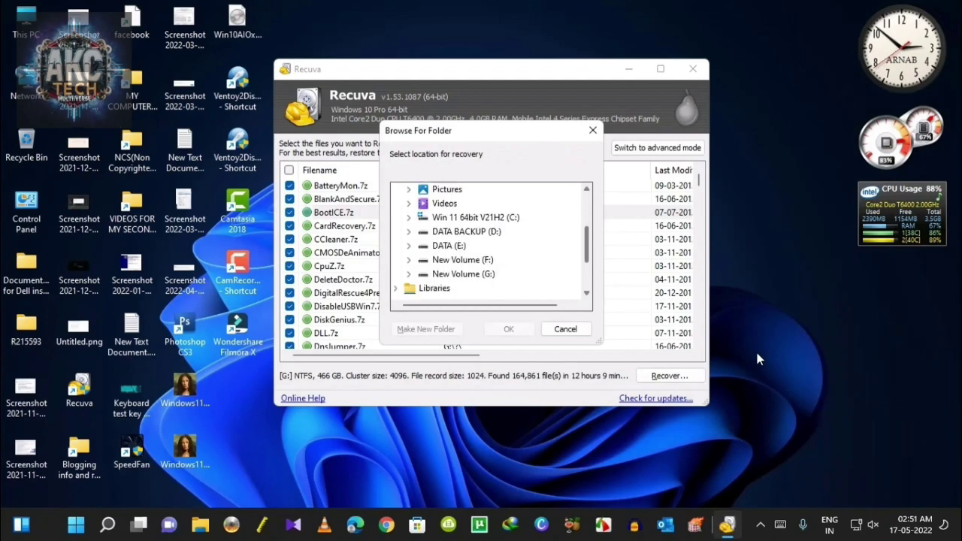
{"action": "scroll", "coordinate": [757, 355], "scroll_direction": "down", "scroll_amount": 1}
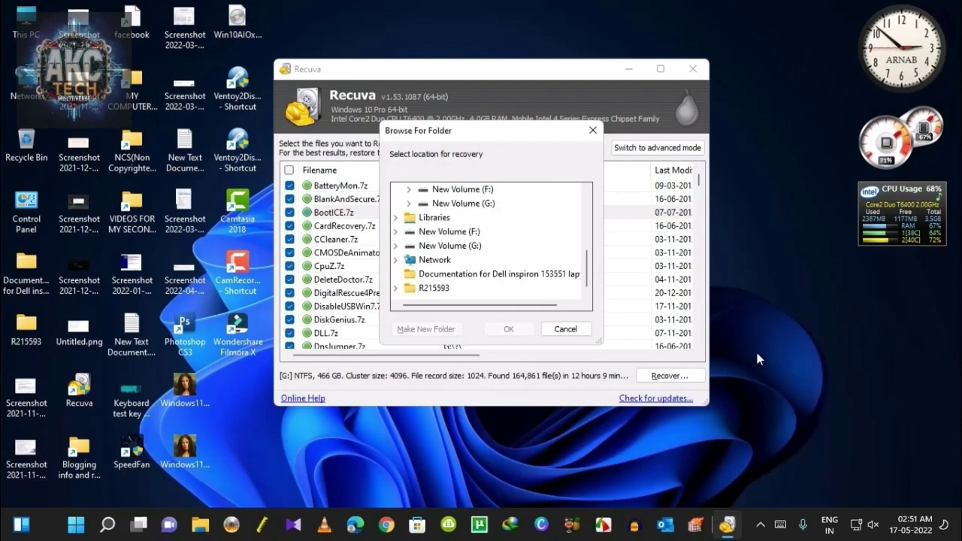
Step: Outline New Volume (F:) in red among the recovery locations, clear the marking, and expand the drive
{"action": "left_click", "coordinate": [757, 354]}
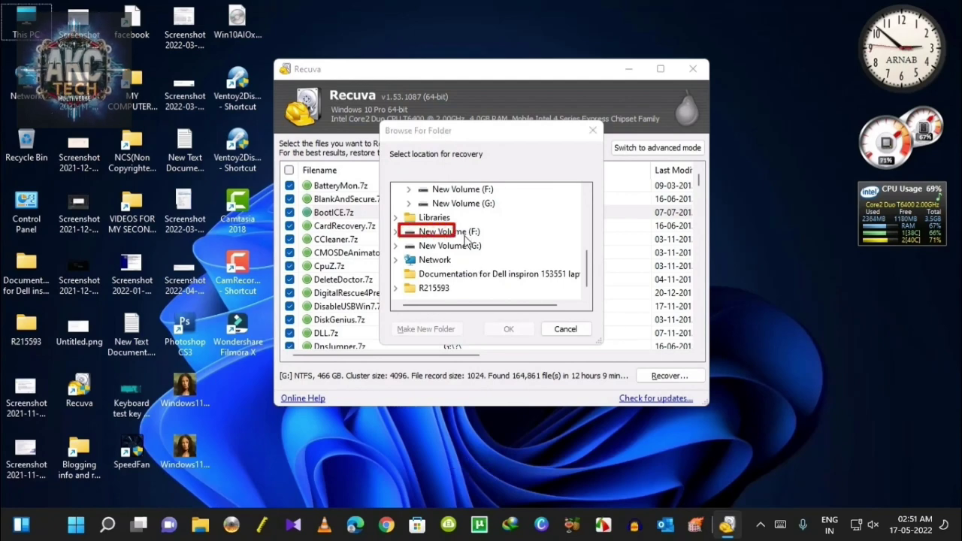
{"action": "left_click_drag", "start_coordinate": [464, 235], "coordinate": [485, 239]}
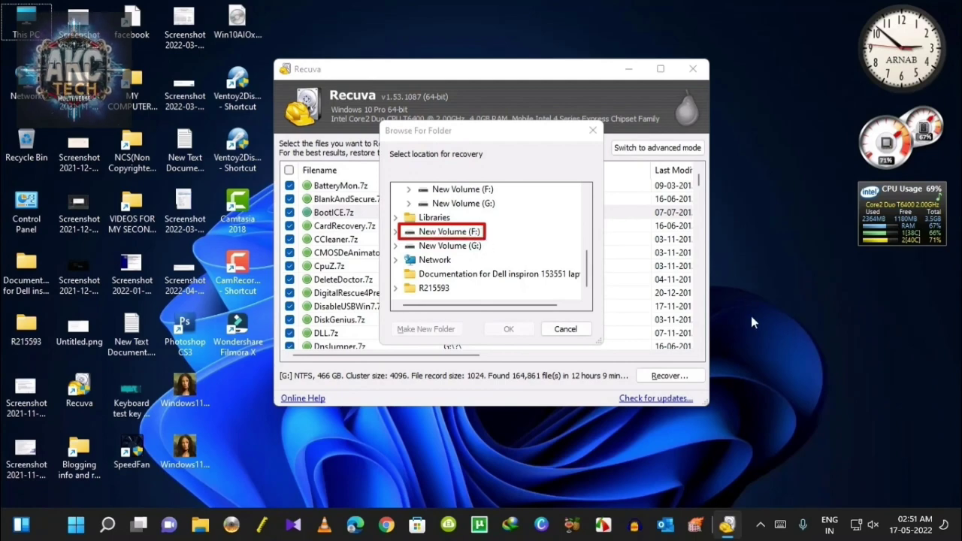
{"action": "key", "text": "Escape"}
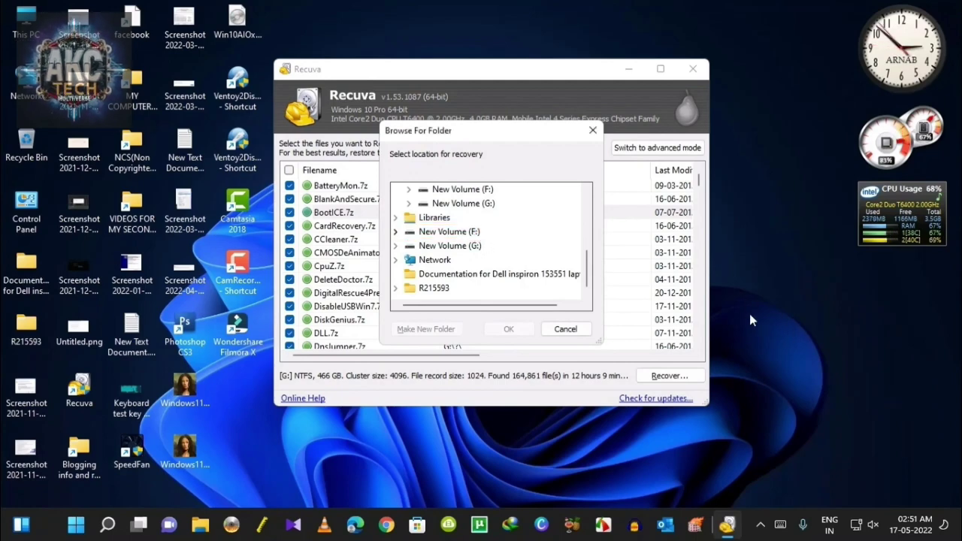
{"action": "key", "text": "Right"}
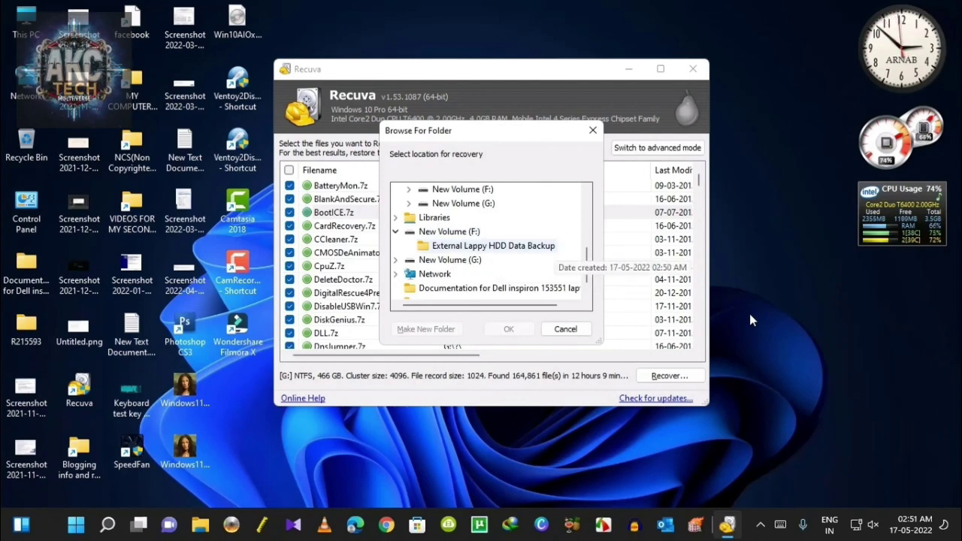
Step: Recover the checked files into External Lappy HDD Data Backup on New Volume (F:), temporarily outlining the folder and the recovery progress in red
{"action": "left_click", "coordinate": [751, 316]}
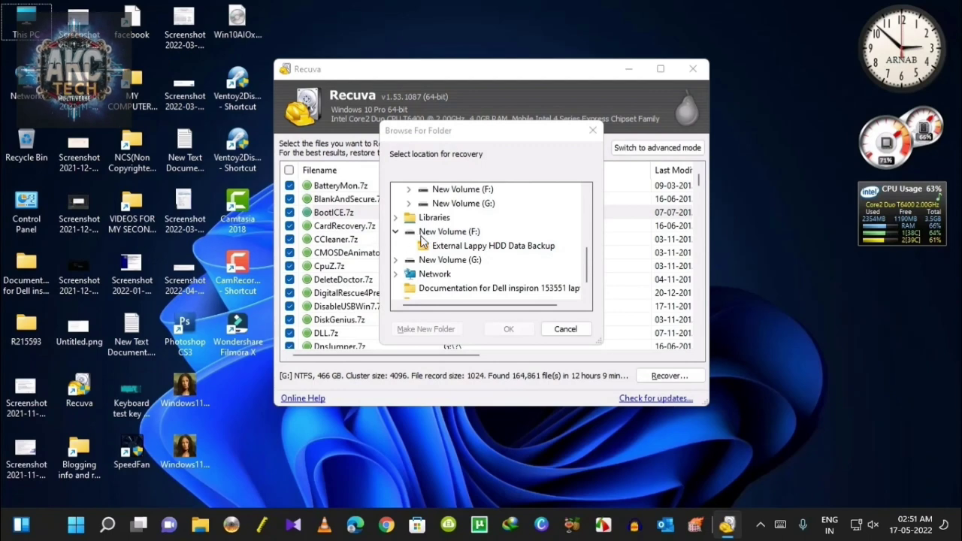
{"action": "mouse_move", "coordinate": [415, 239]}
{"action": "left_mouse_down"}
{"action": "mouse_move", "coordinate": [568, 259]}
{"action": "mouse_move", "coordinate": [561, 254]}
{"action": "left_mouse_up"}
{"action": "key", "text": "Escape"}
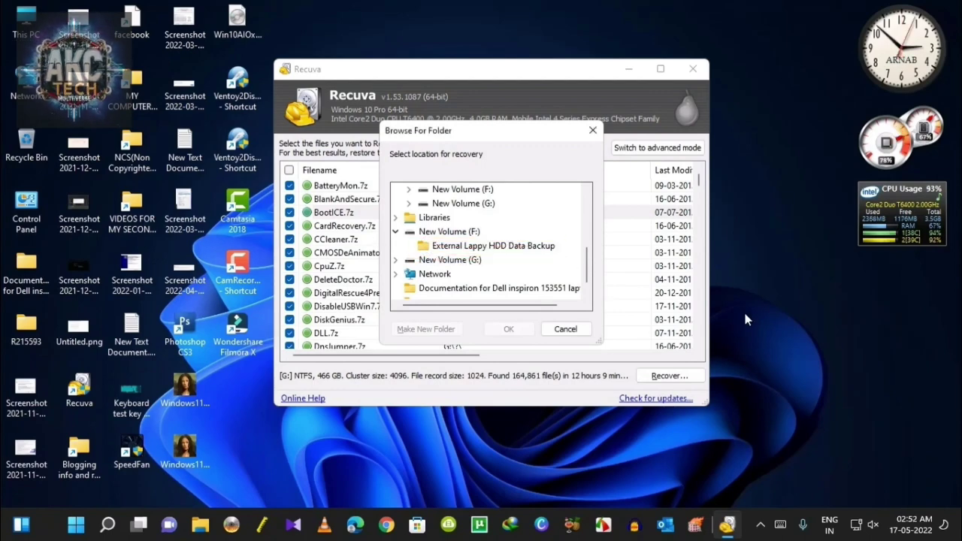
{"action": "left_click", "coordinate": [449, 232]}
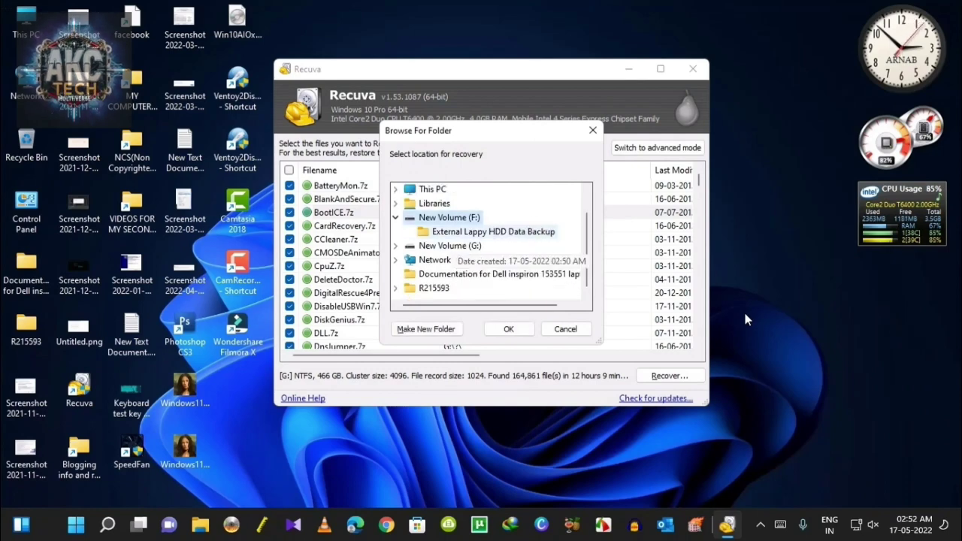
{"action": "key", "text": "Down"}
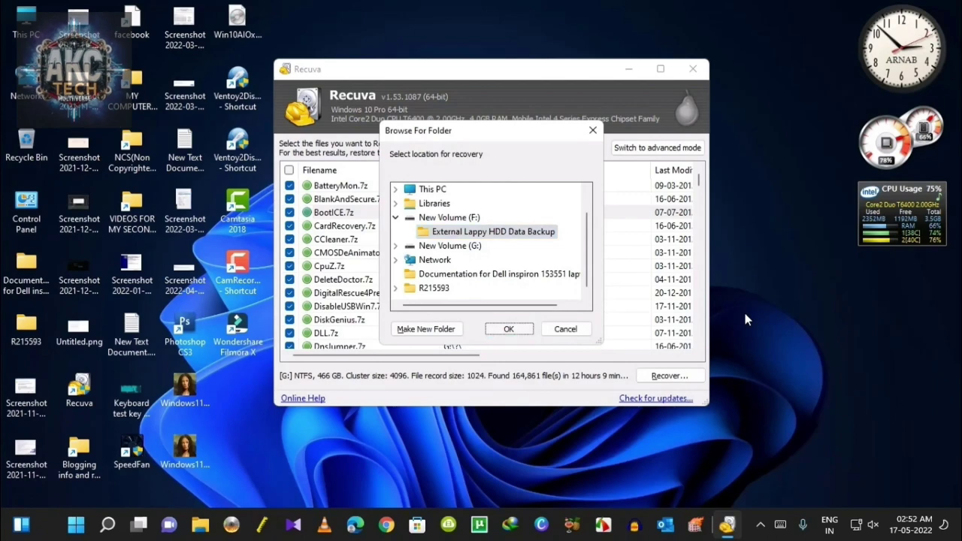
{"action": "key", "text": "Return"}
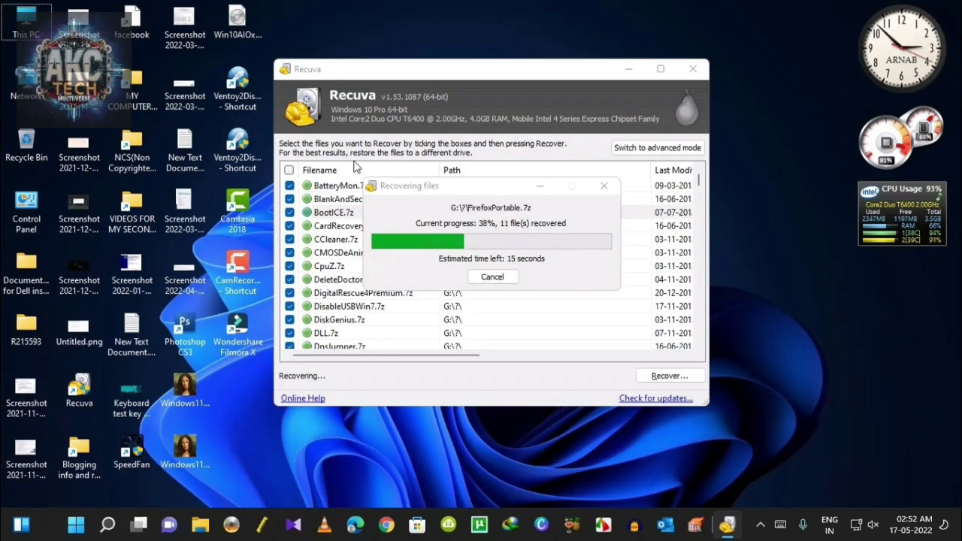
{"action": "mouse_move", "coordinate": [347, 163]}
{"action": "left_mouse_down"}
{"action": "mouse_move", "coordinate": [389, 188]}
{"action": "mouse_move", "coordinate": [603, 254]}
{"action": "mouse_move", "coordinate": [636, 298]}
{"action": "left_mouse_up"}
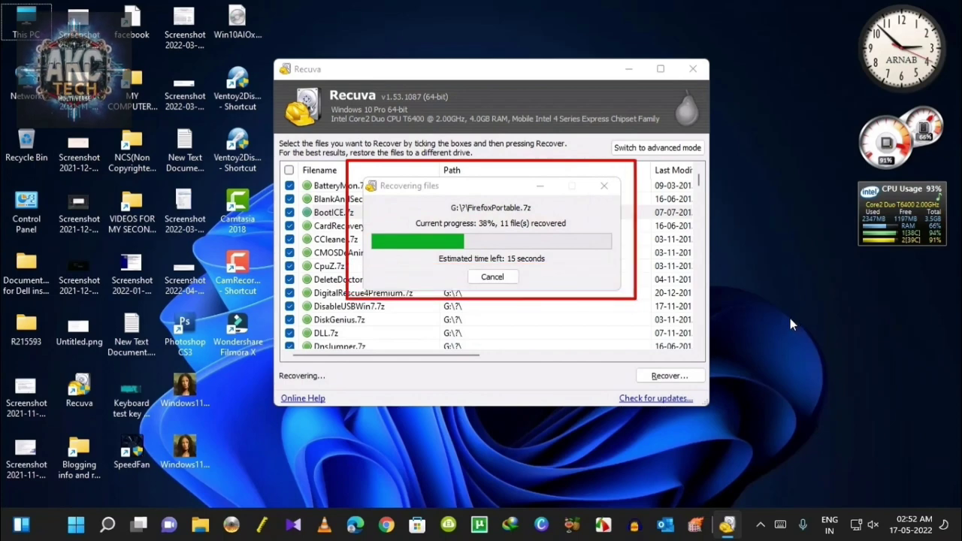
{"action": "key", "text": "Escape"}
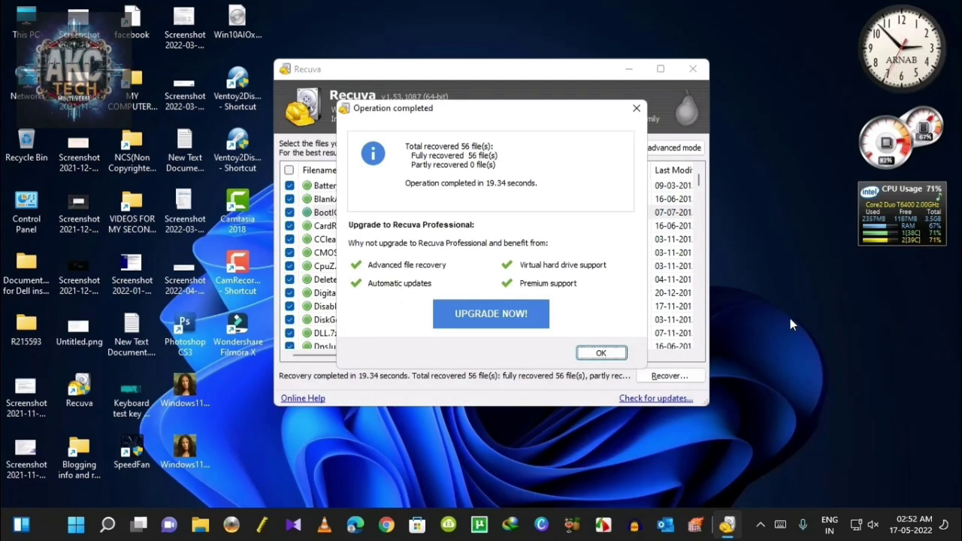
Step: Outline the recovery completion message and its recovered-file counts in red, clear the markings, and dismiss the message
{"action": "left_click", "coordinate": [790, 318]}
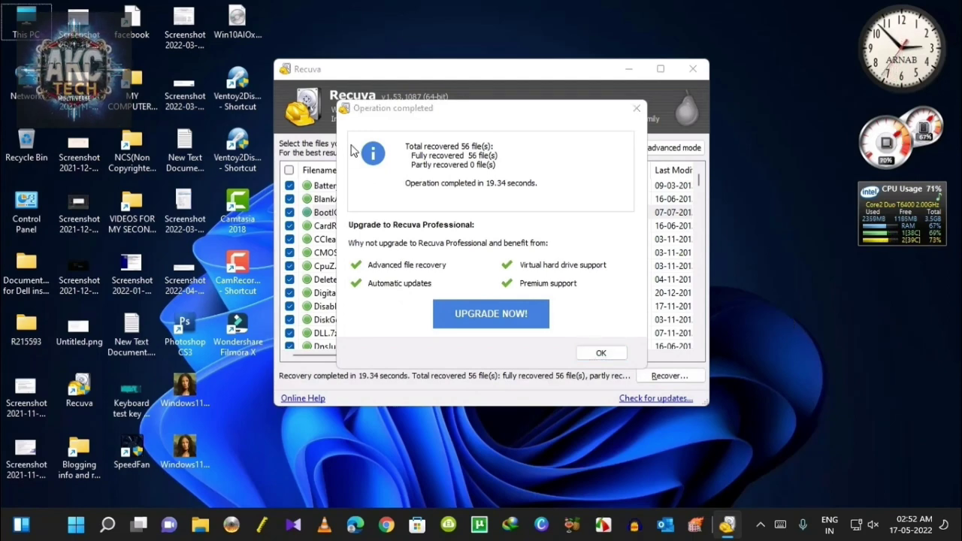
{"action": "mouse_move", "coordinate": [333, 97]}
{"action": "left_mouse_down"}
{"action": "mouse_move", "coordinate": [420, 131]}
{"action": "mouse_move", "coordinate": [495, 177]}
{"action": "mouse_move", "coordinate": [615, 300]}
{"action": "mouse_move", "coordinate": [652, 375]}
{"action": "left_mouse_up"}
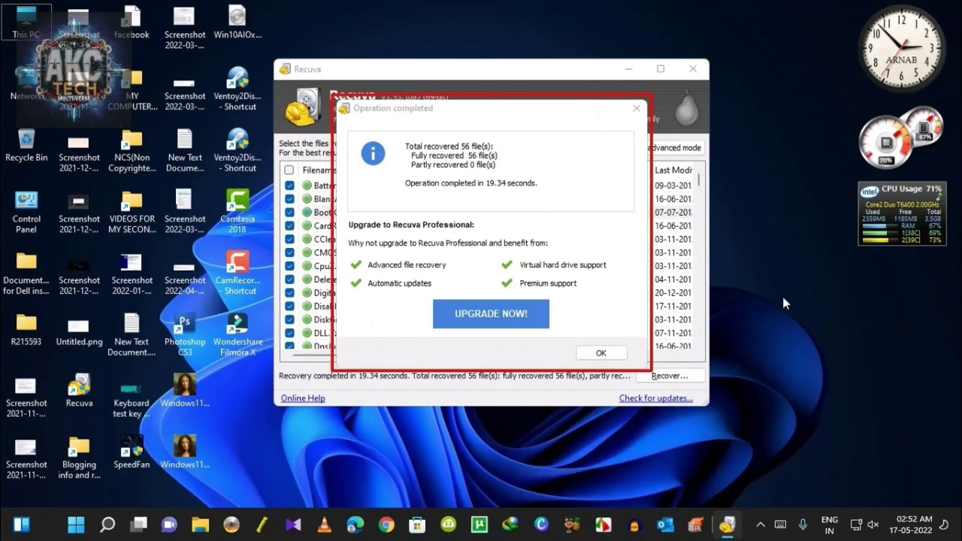
{"action": "key", "text": "Escape"}
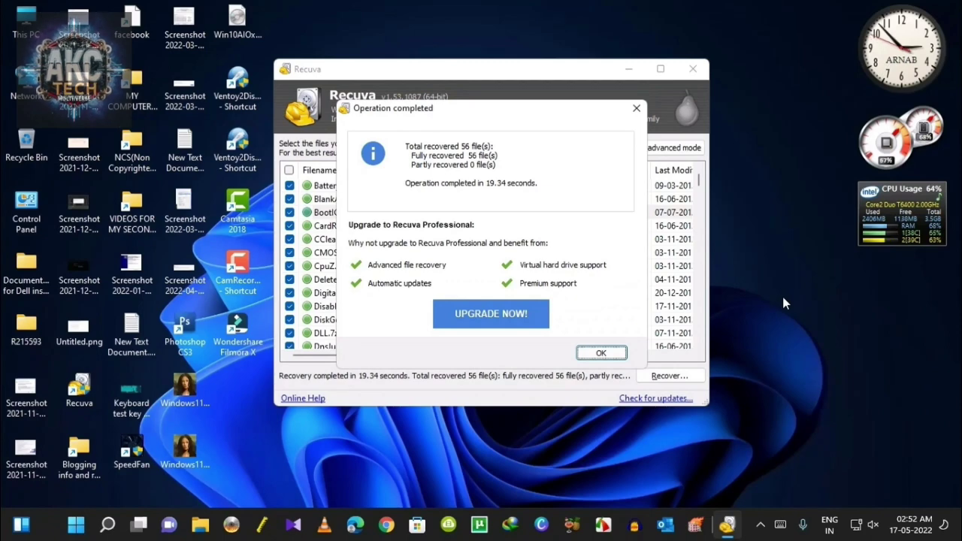
{"action": "left_click", "coordinate": [782, 302]}
{"action": "mouse_move", "coordinate": [399, 137]}
{"action": "left_mouse_down"}
{"action": "mouse_move", "coordinate": [545, 212]}
{"action": "mouse_move", "coordinate": [526, 176]}
{"action": "mouse_move", "coordinate": [507, 179]}
{"action": "left_mouse_up"}
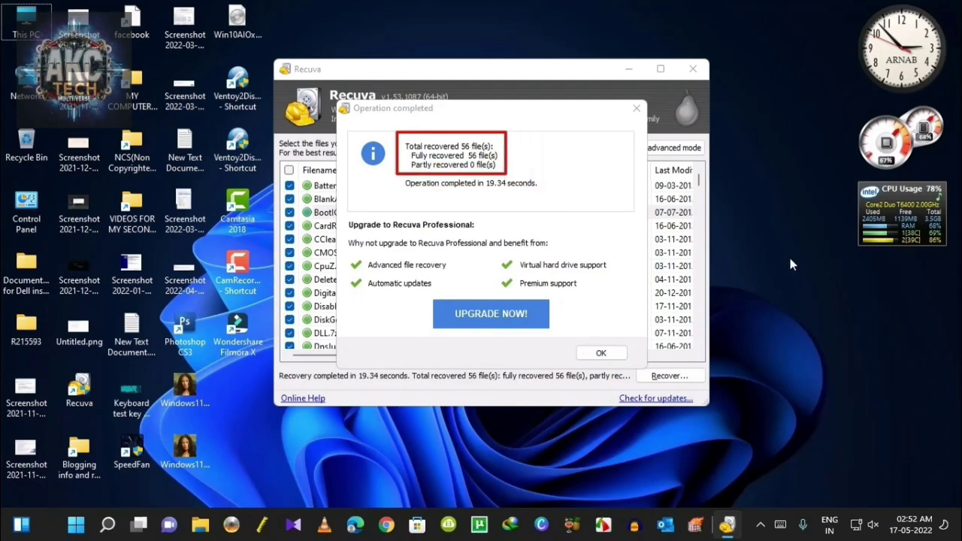
{"action": "key", "text": "Escape"}
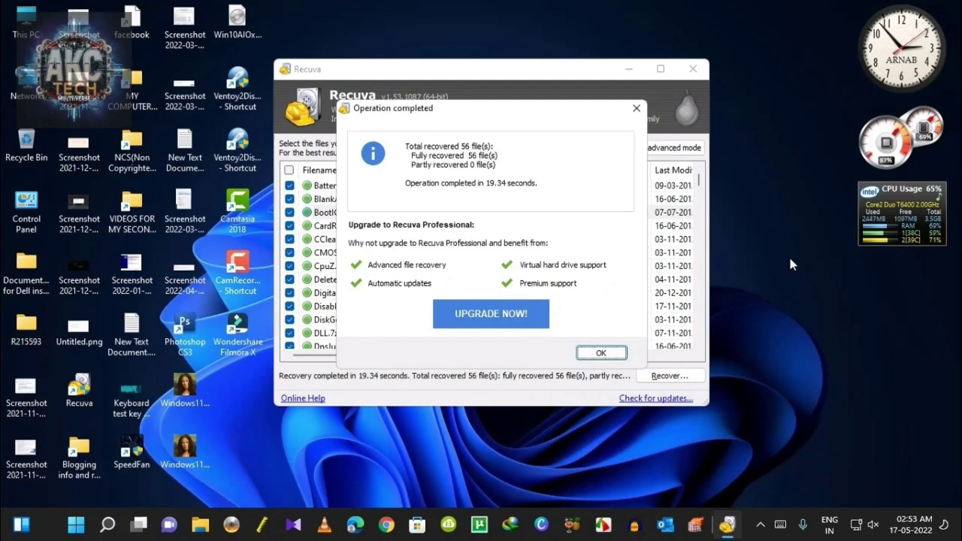
{"action": "left_click", "coordinate": [790, 305]}
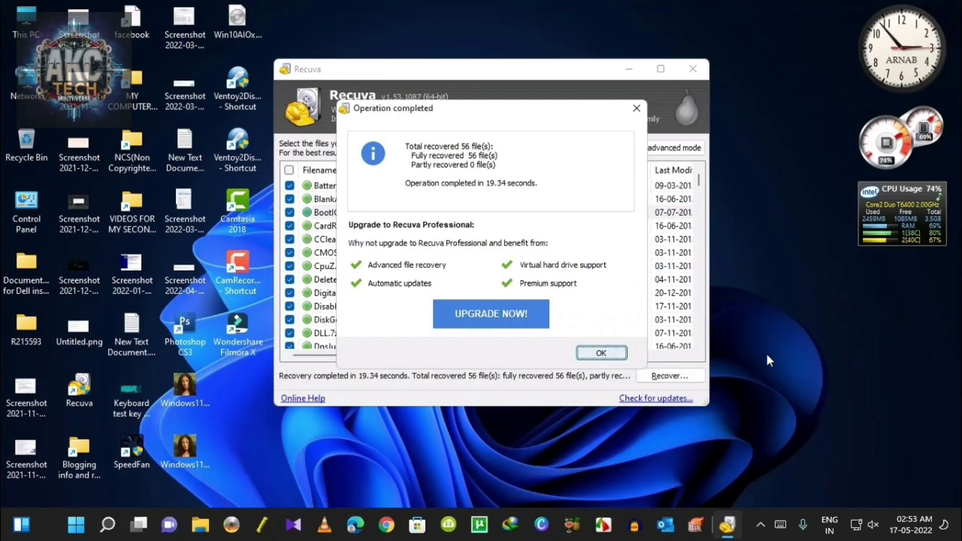
{"action": "key", "text": "Return"}
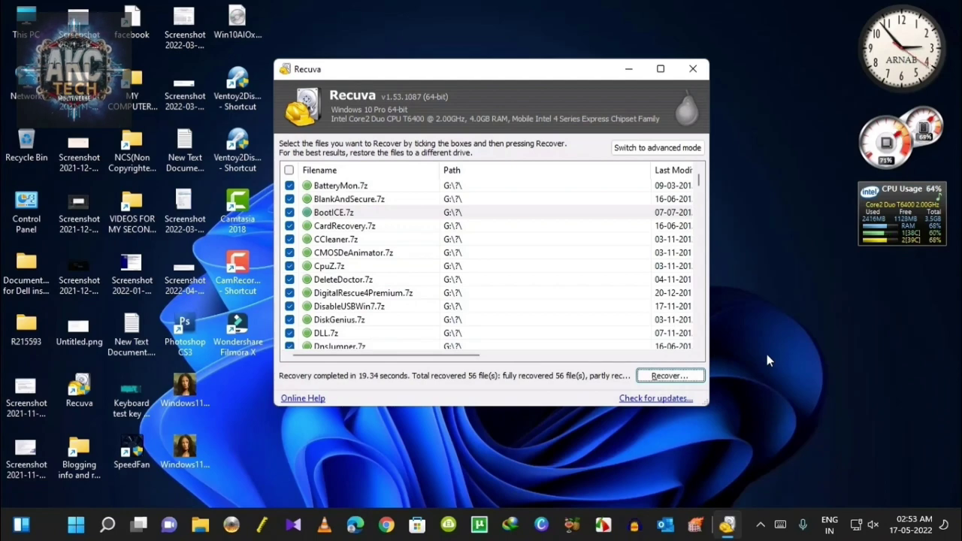
Step: Minimize the Recuva window and open This PC from the desktop
{"action": "left_click", "coordinate": [767, 354]}
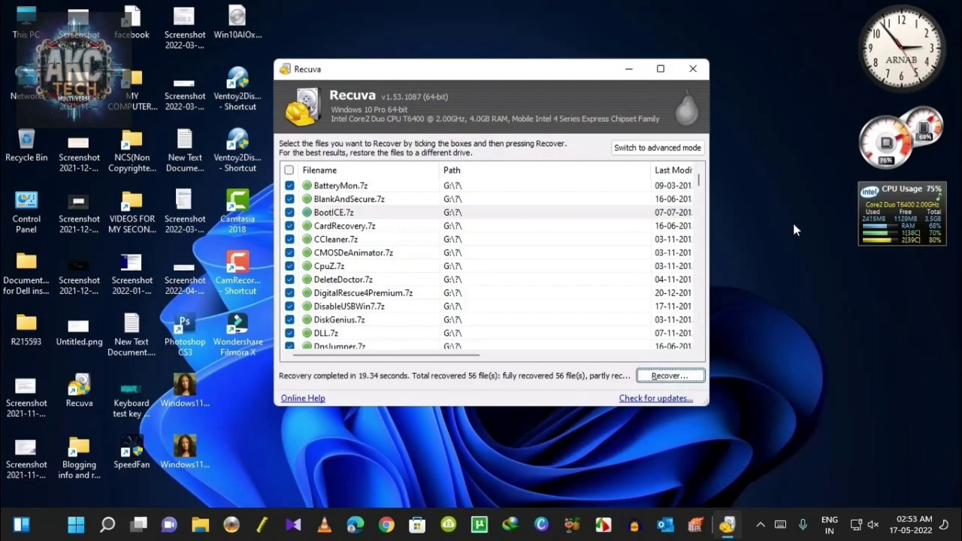
{"action": "left_click", "coordinate": [629, 69]}
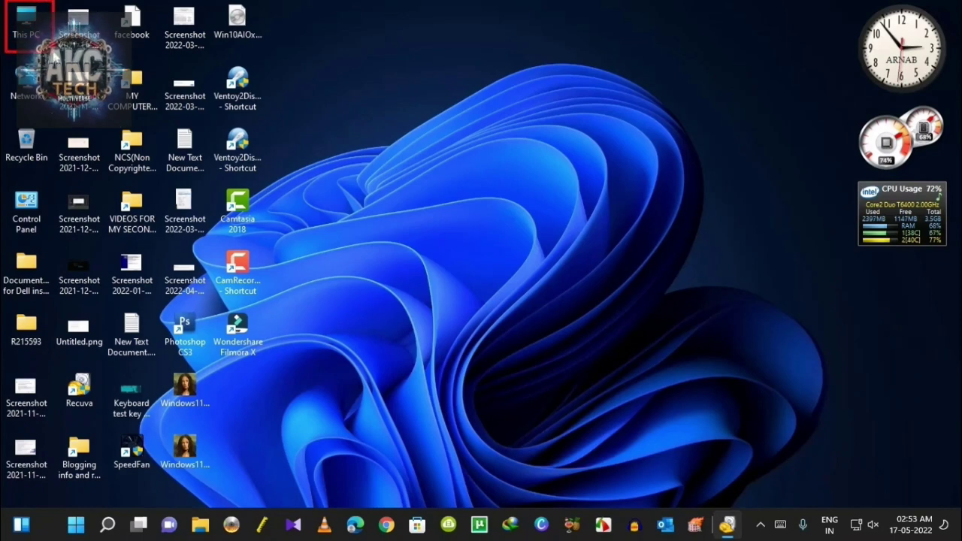
{"action": "double_click", "coordinate": [30, 22]}
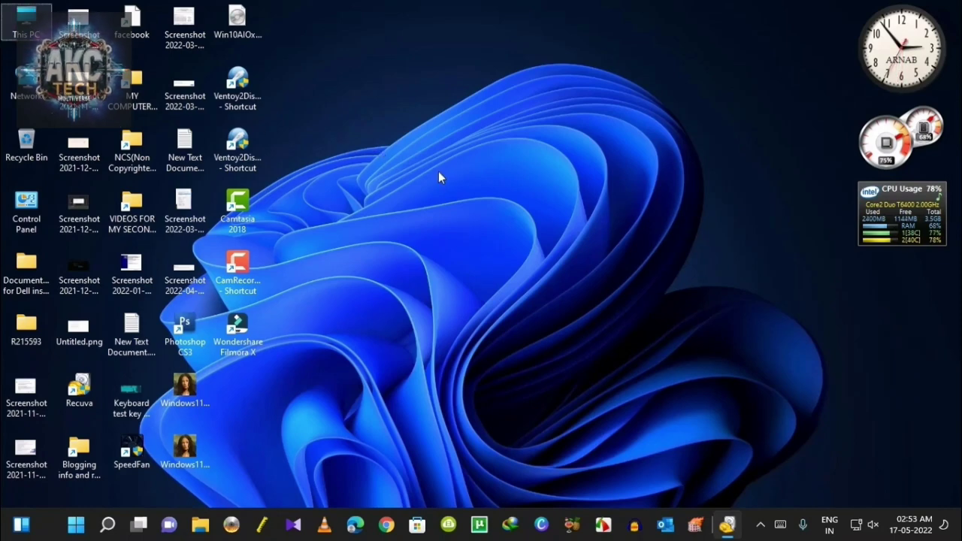
Step: Open This PC and navigate to the Unknown folder inside External Lappy HDD Data Backup on New Volume (F:)
{"action": "key", "text": "Return"}
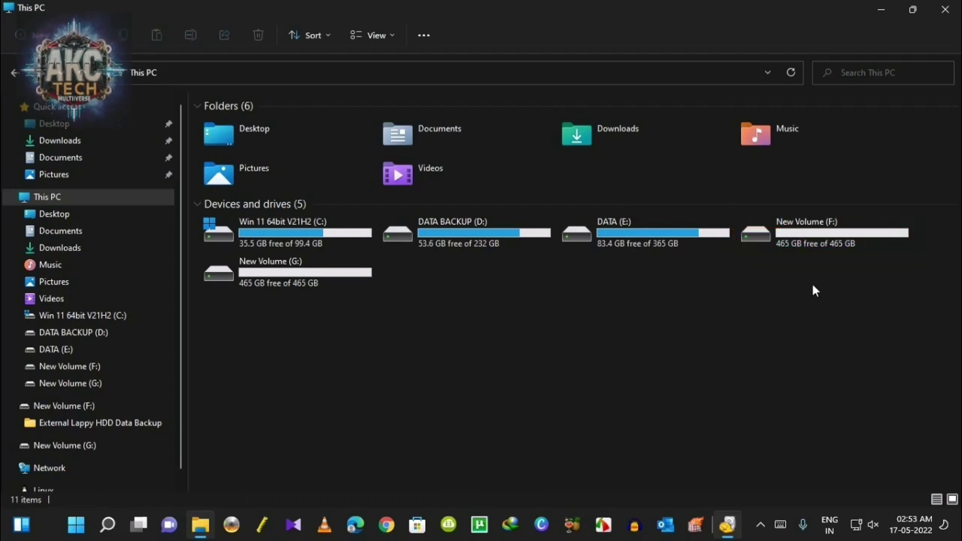
{"action": "double_click", "coordinate": [795, 221]}
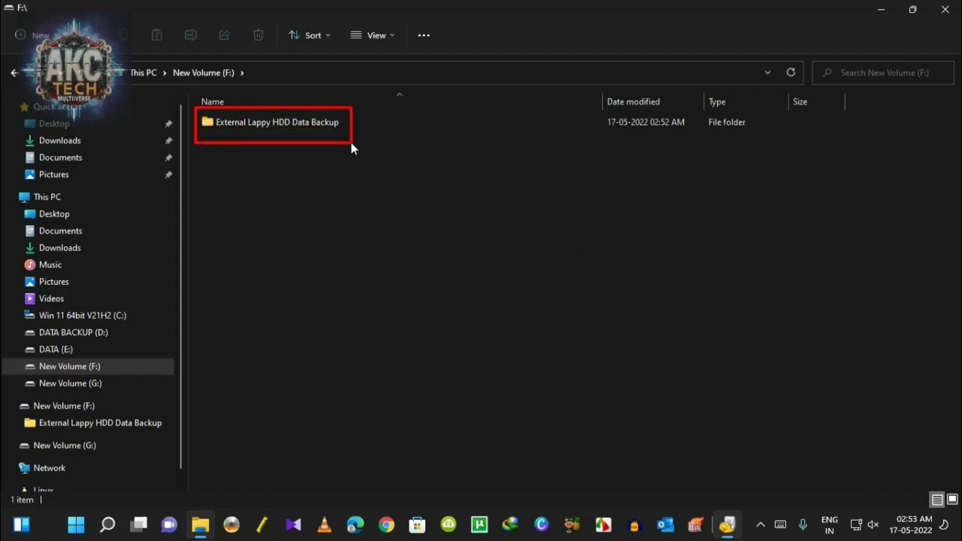
{"action": "left_click", "coordinate": [257, 125]}
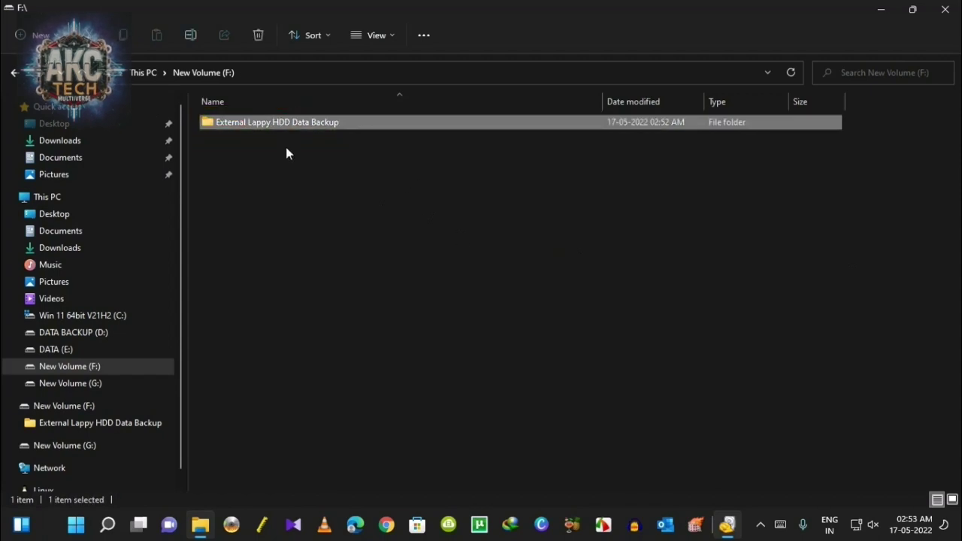
{"action": "key", "text": "Return"}
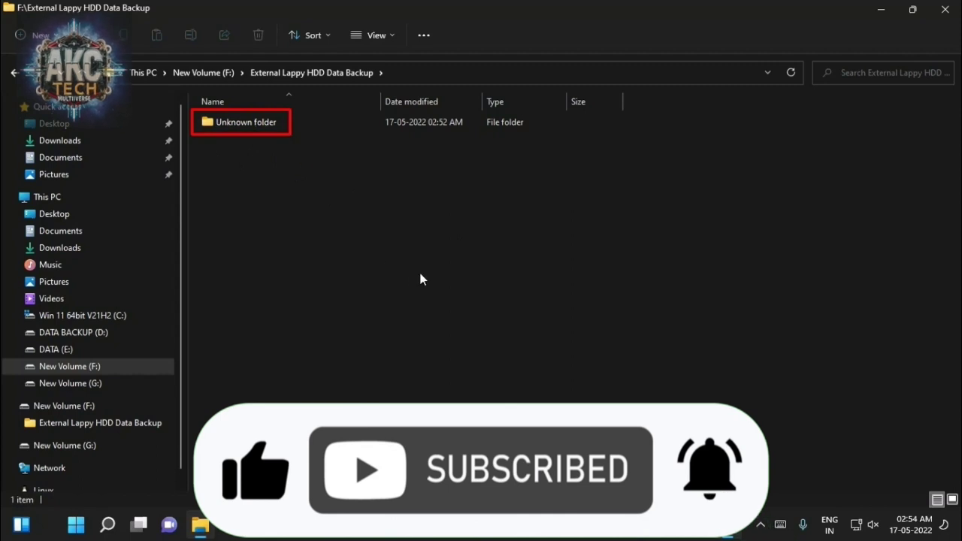
{"action": "left_click", "coordinate": [256, 122]}
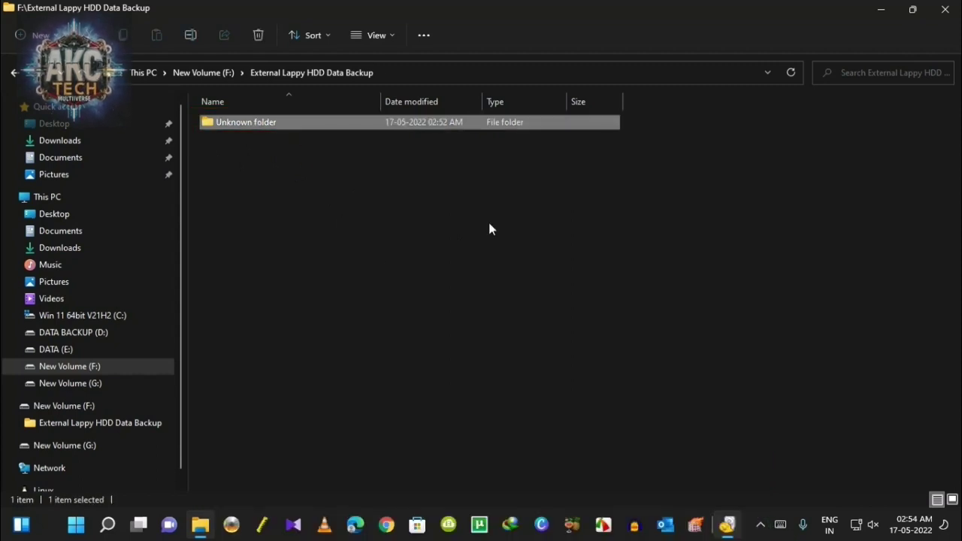
{"action": "key", "text": "Return"}
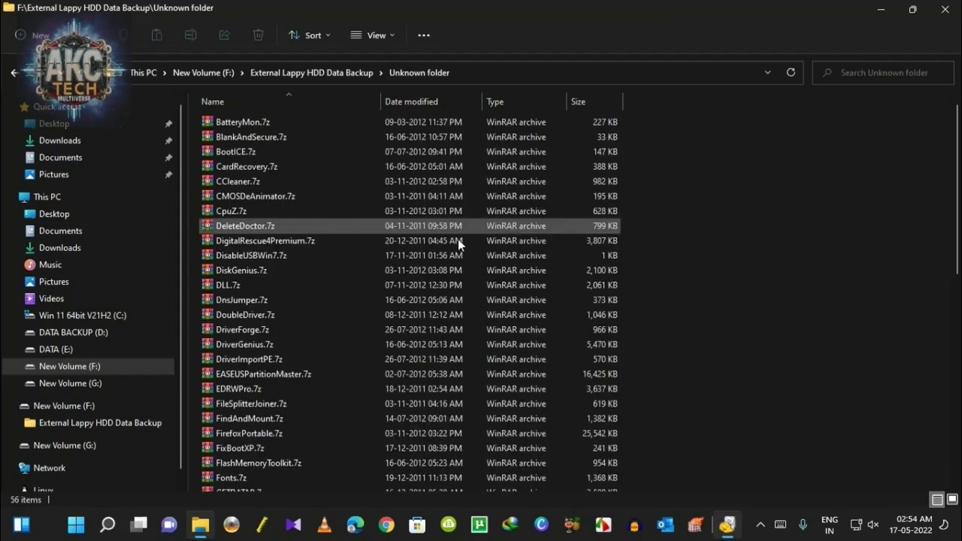
Step: Look through the full list of recovered 7z archives in the Unknown folder
{"action": "left_click", "coordinate": [458, 239]}
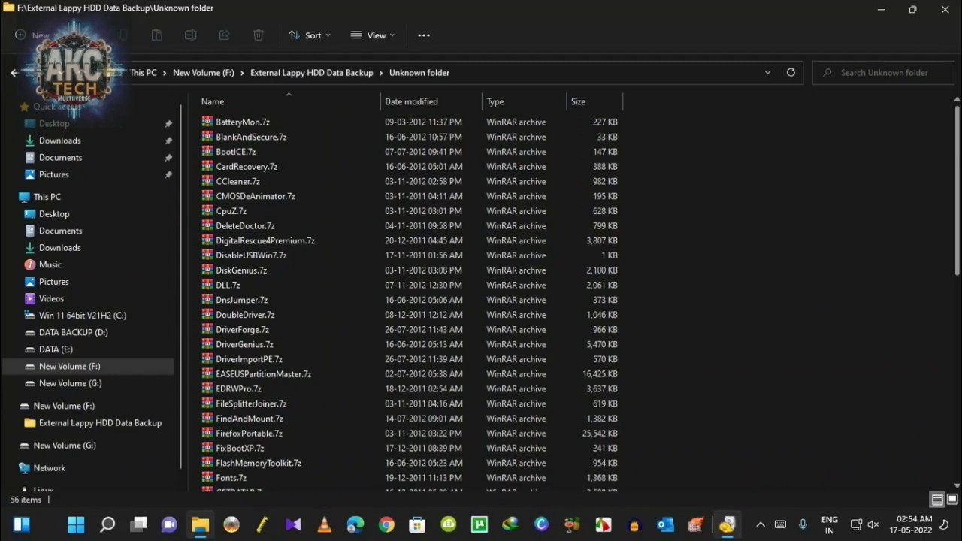
{"action": "scroll", "coordinate": [889, 200], "scroll_direction": "down", "scroll_amount": 3}
{"action": "scroll", "coordinate": [889, 180], "scroll_direction": "down", "scroll_amount": 8}
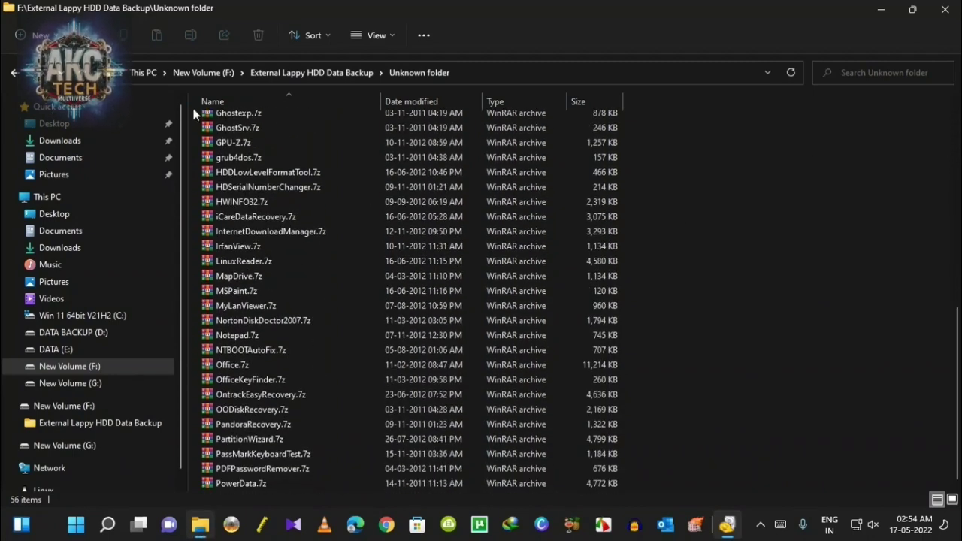
{"action": "mouse_move", "coordinate": [342, 299]}
{"action": "left_mouse_down"}
{"action": "mouse_move", "coordinate": [372, 422]}
{"action": "mouse_move", "coordinate": [367, 490]}
{"action": "left_mouse_up"}
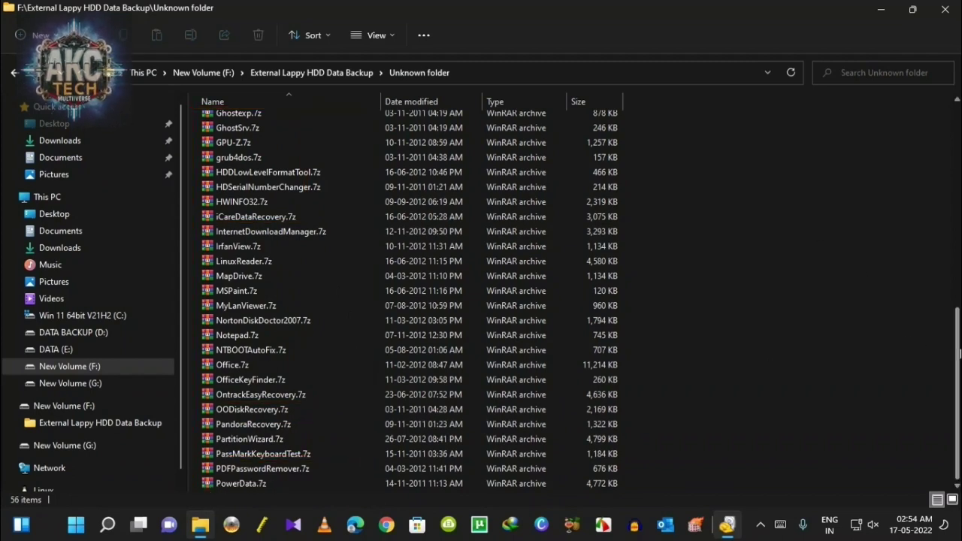
{"action": "left_click_drag", "start_coordinate": [960, 353], "coordinate": [959, 150]}
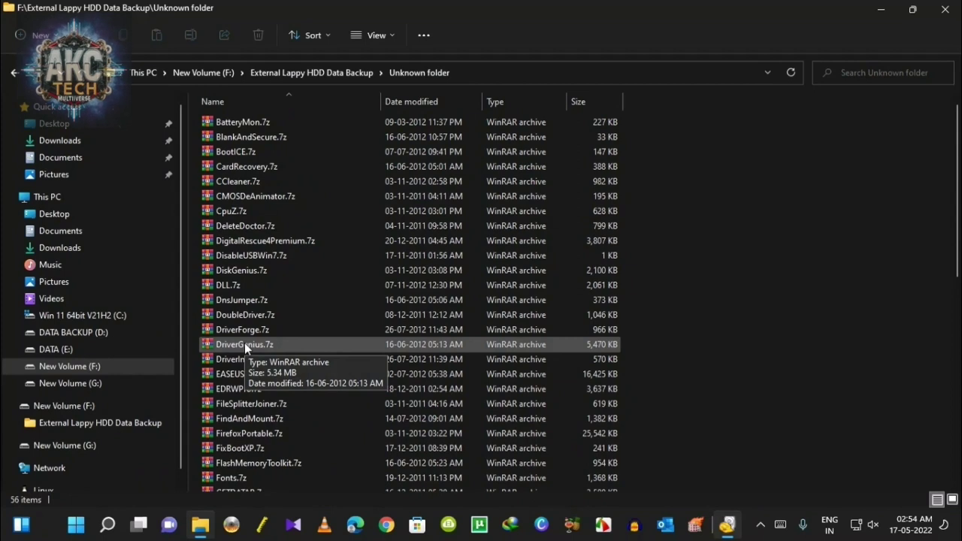
Step: Open the recovered DisableUSBWin7.7z archive to check its contents, close it, and clear the file selection
{"action": "left_click", "coordinate": [261, 259]}
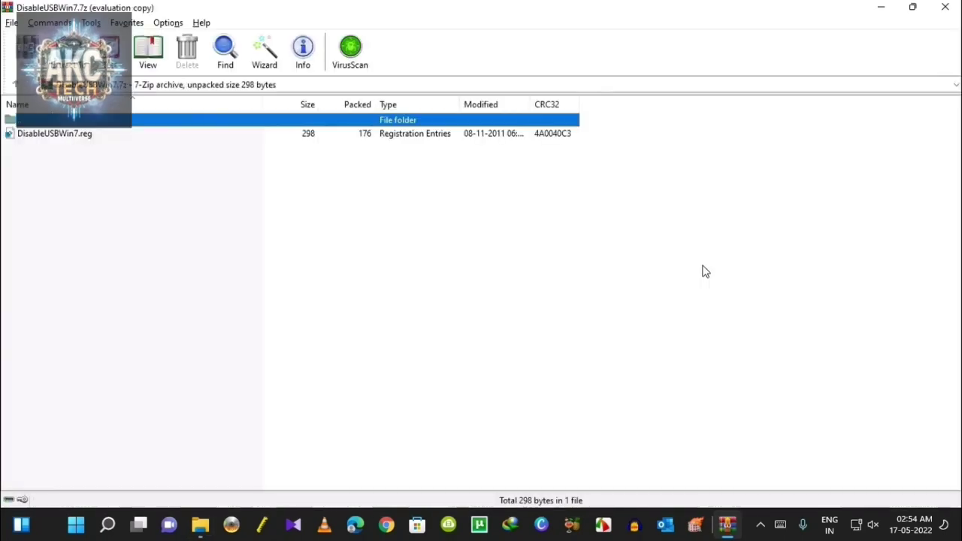
{"action": "left_click", "coordinate": [566, 262]}
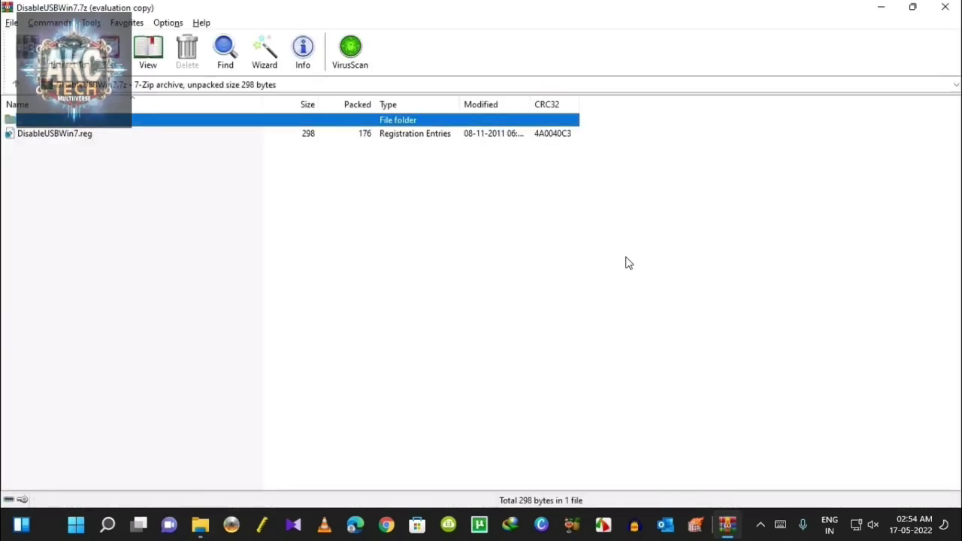
{"action": "left_click", "coordinate": [947, 9]}
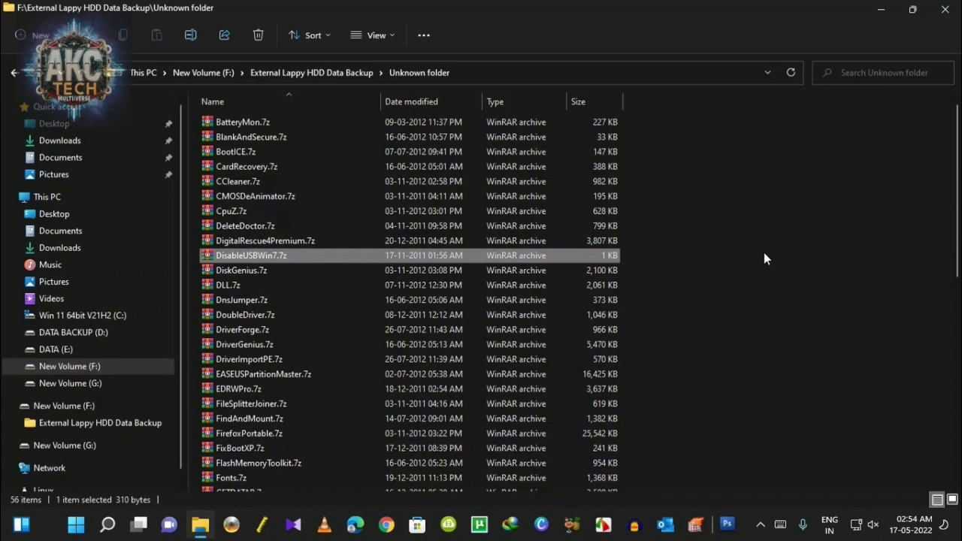
{"action": "left_click", "coordinate": [762, 221]}
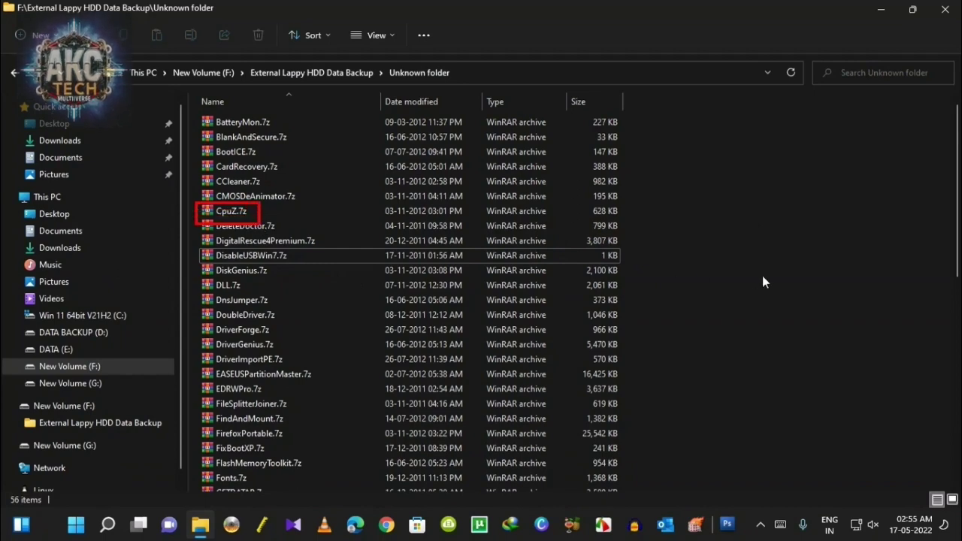
Step: Open the recovered CpuZ.7z archive, dismiss the WinRAR popup, check the archive's contents, and close it
{"action": "left_click", "coordinate": [220, 207]}
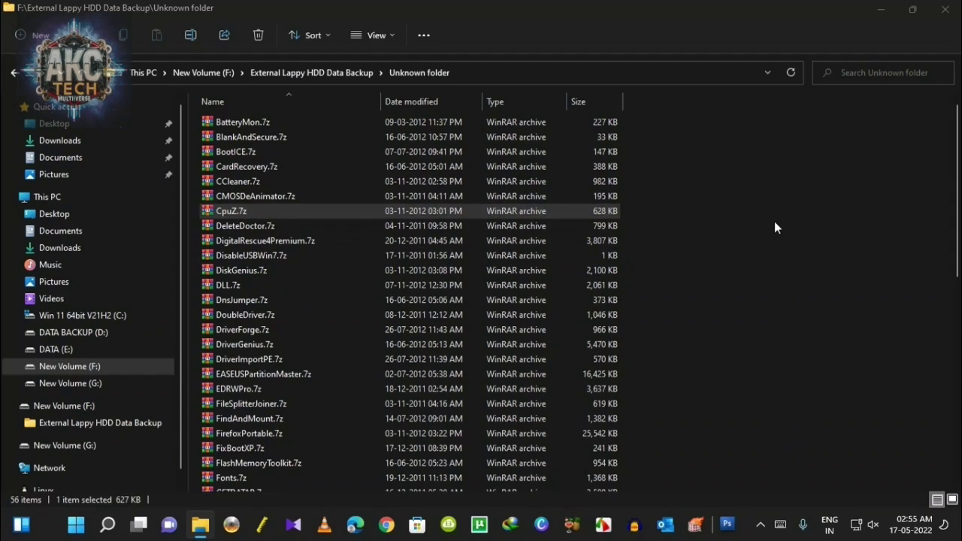
{"action": "key", "text": "Return"}
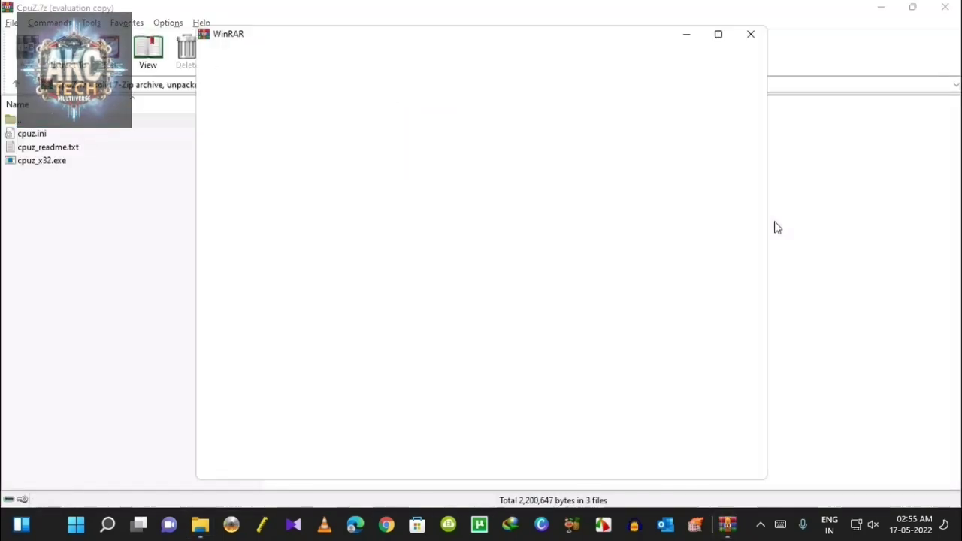
{"action": "left_click", "coordinate": [750, 38]}
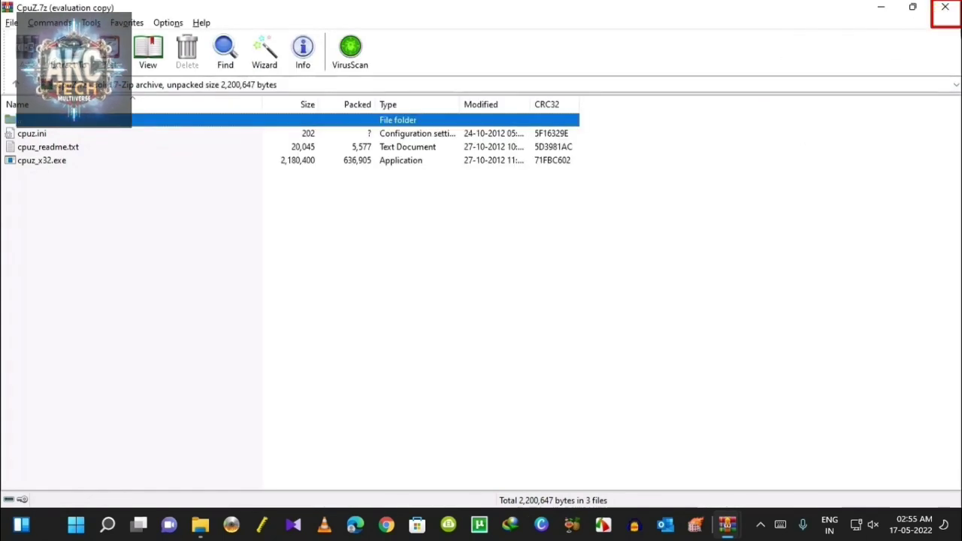
{"action": "left_click", "coordinate": [945, 7]}
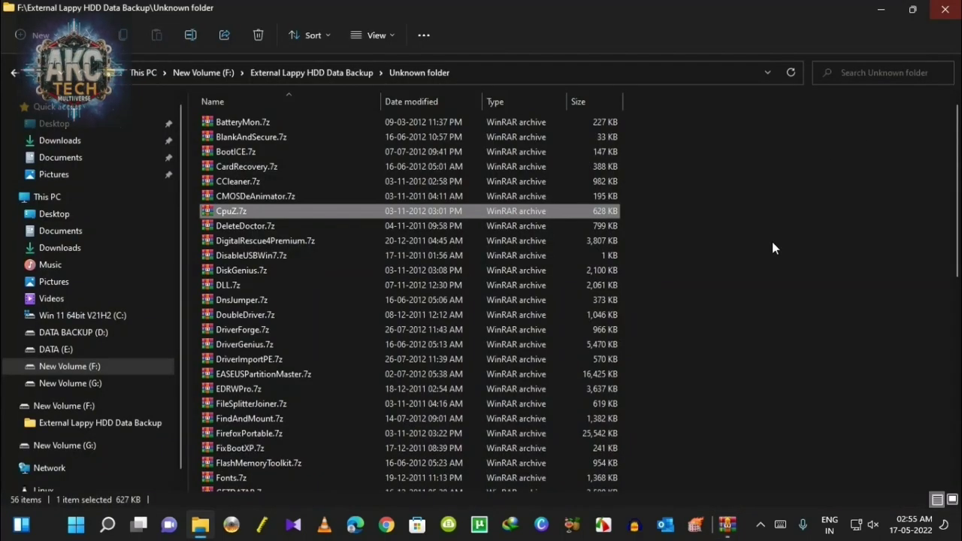
Step: Glance through the rest of the recovered files and close the folder window and the remaining CpuZ.7z archive window
{"action": "left_click_drag", "start_coordinate": [956, 201], "coordinate": [949, 400]}
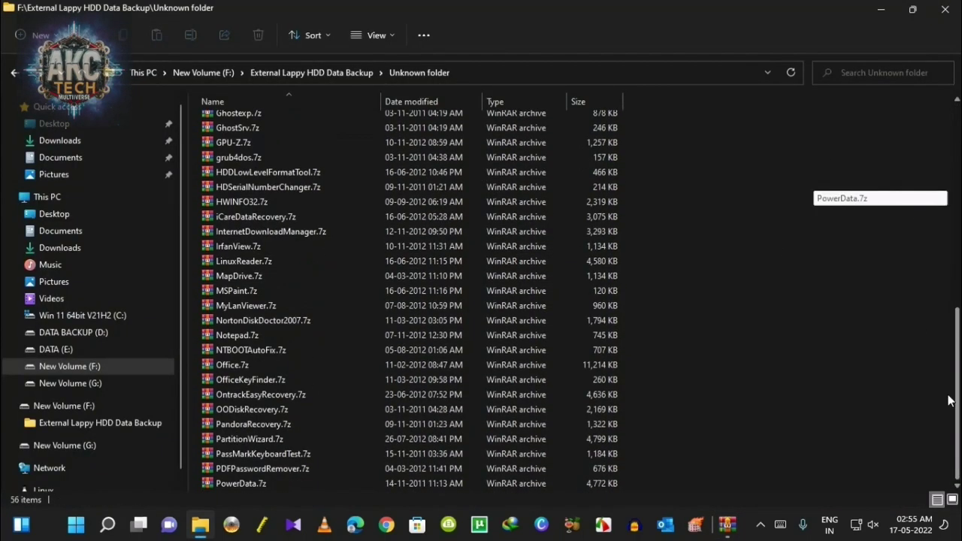
{"action": "left_click", "coordinate": [951, 9]}
{"action": "left_click", "coordinate": [578, 263]}
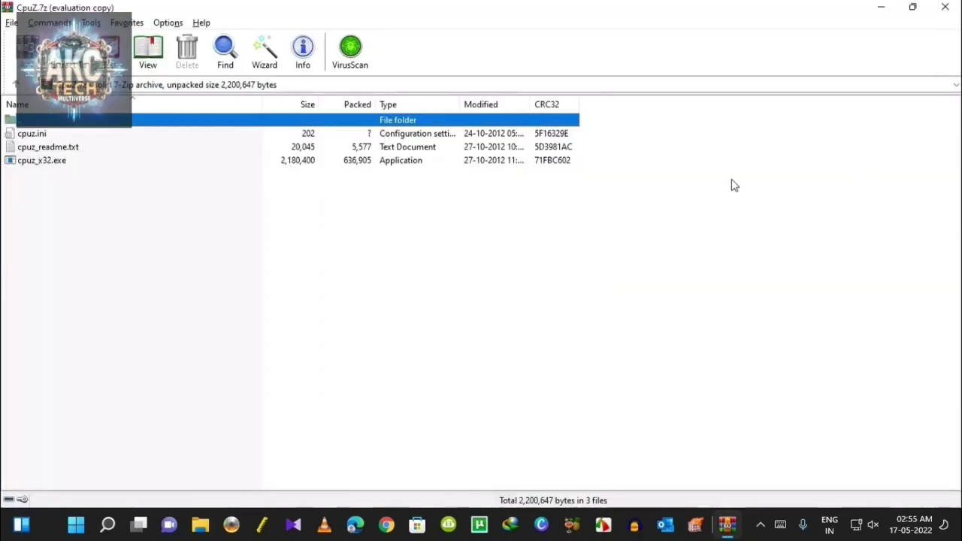
{"action": "left_click", "coordinate": [945, 7]}
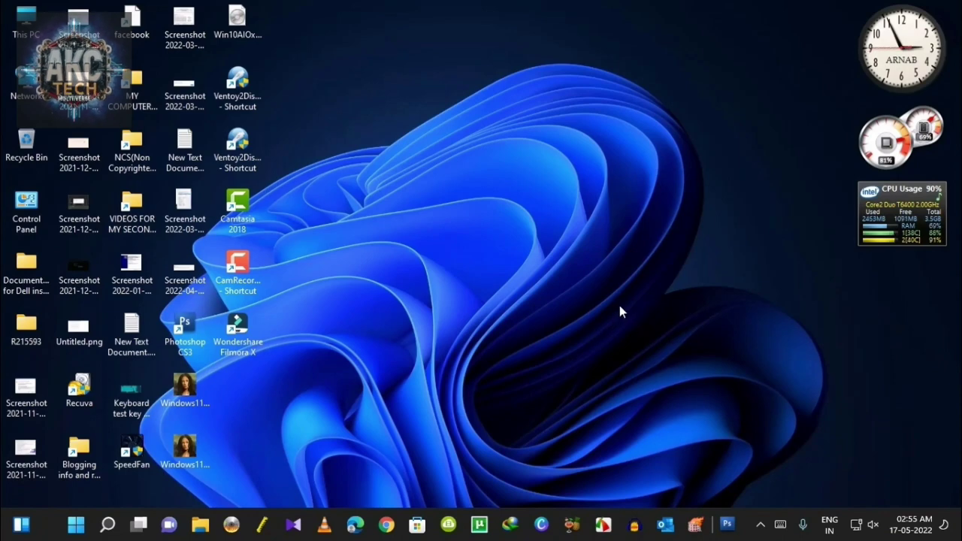
Step: Switch back to Recuva and review the file list to see where the checked files end and the unchecked ones begin
{"action": "key", "text": "alt+Tab"}
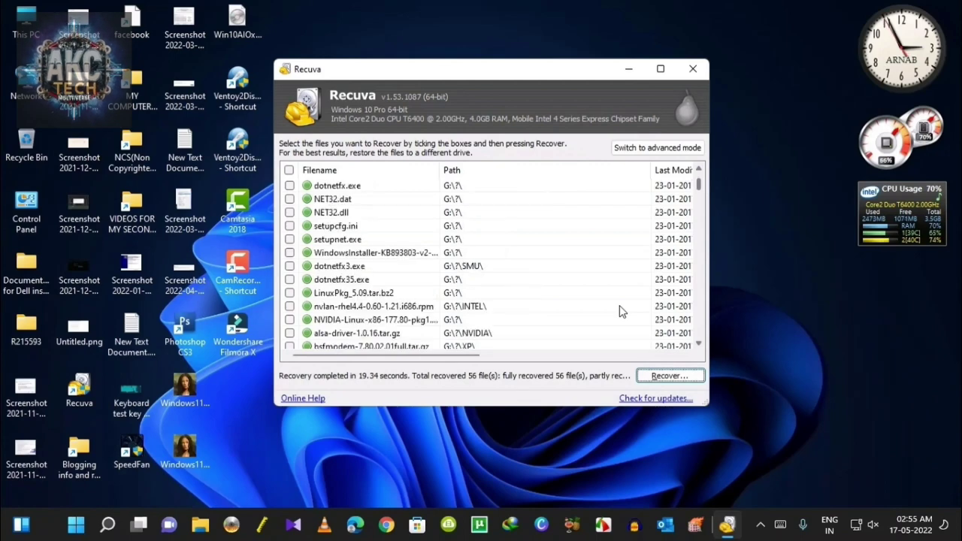
{"action": "scroll", "coordinate": [623, 311], "scroll_direction": "up", "scroll_amount": 5}
{"action": "scroll", "coordinate": [622, 311], "scroll_direction": "down", "scroll_amount": 1}
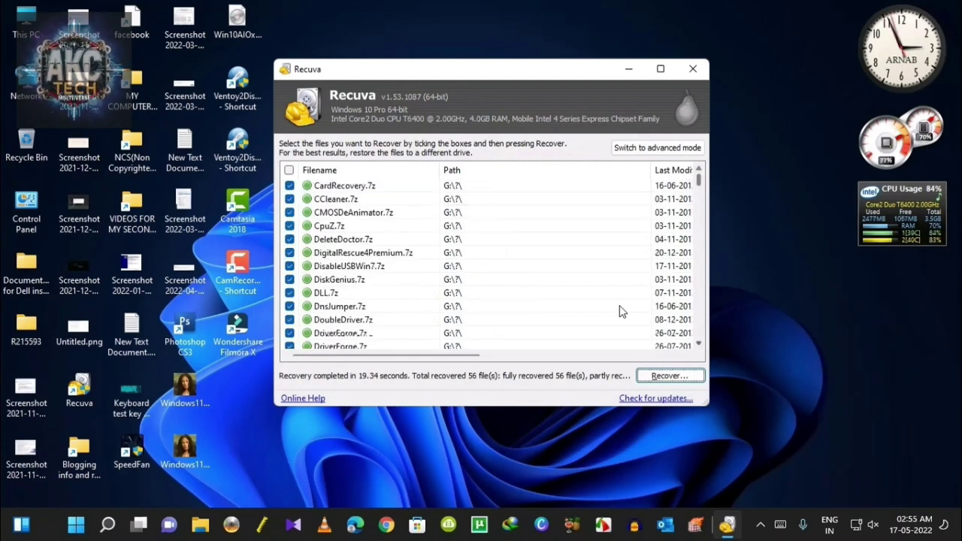
{"action": "scroll", "coordinate": [622, 312], "scroll_direction": "down", "scroll_amount": 8}
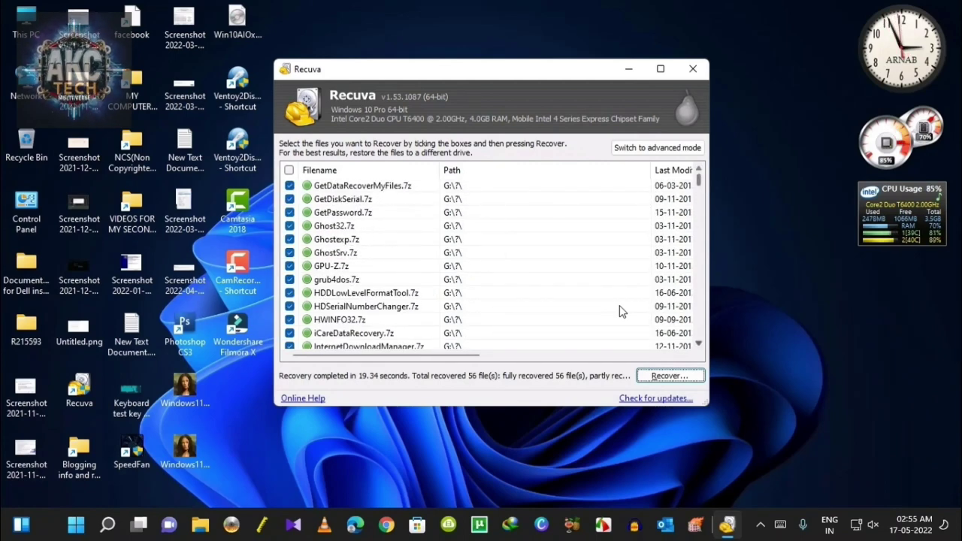
{"action": "scroll", "coordinate": [623, 312], "scroll_direction": "down", "scroll_amount": 10}
{"action": "scroll", "coordinate": [623, 312], "scroll_direction": "up", "scroll_amount": 2}
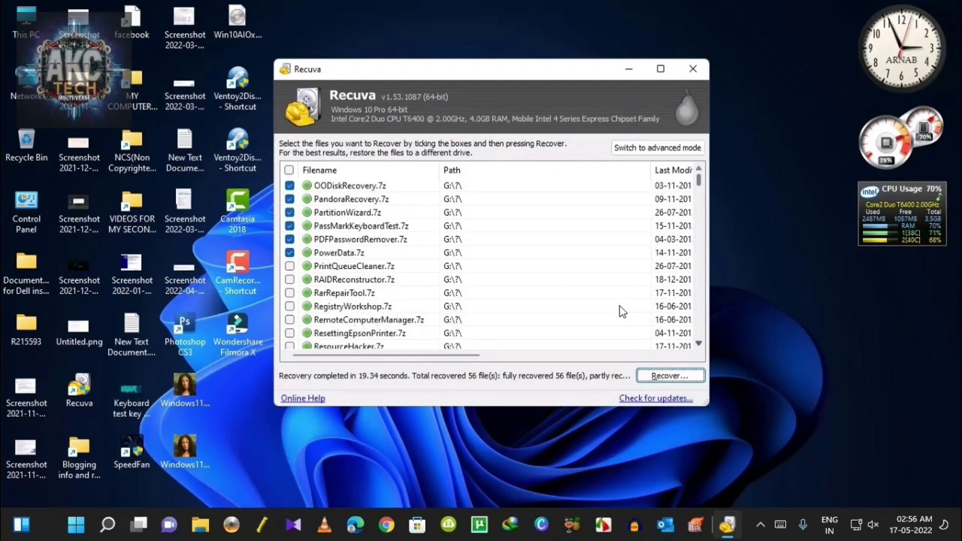
{"action": "scroll", "coordinate": [622, 312], "scroll_direction": "up", "scroll_amount": 1}
{"action": "scroll", "coordinate": [622, 312], "scroll_direction": "down", "scroll_amount": 1}
{"action": "scroll", "coordinate": [622, 312], "scroll_direction": "down", "scroll_amount": 1}
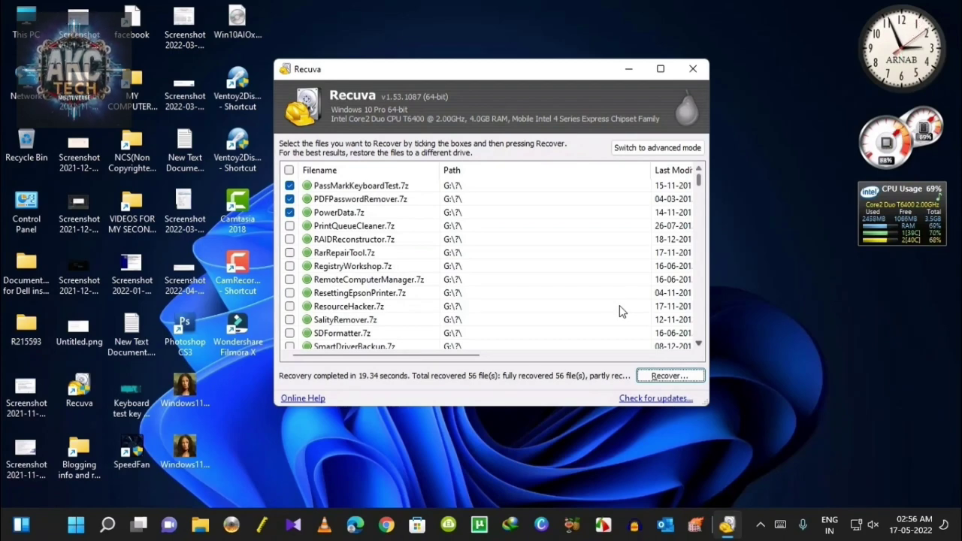
{"action": "scroll", "coordinate": [621, 311], "scroll_direction": "down", "scroll_amount": 1}
{"action": "scroll", "coordinate": [621, 312], "scroll_direction": "down", "scroll_amount": 1}
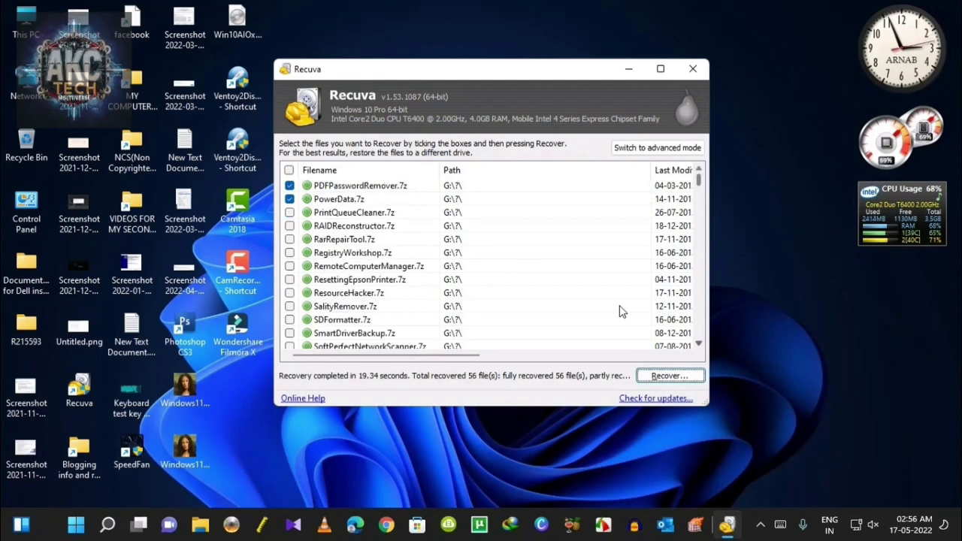
{"action": "scroll", "coordinate": [621, 311], "scroll_direction": "down", "scroll_amount": 1}
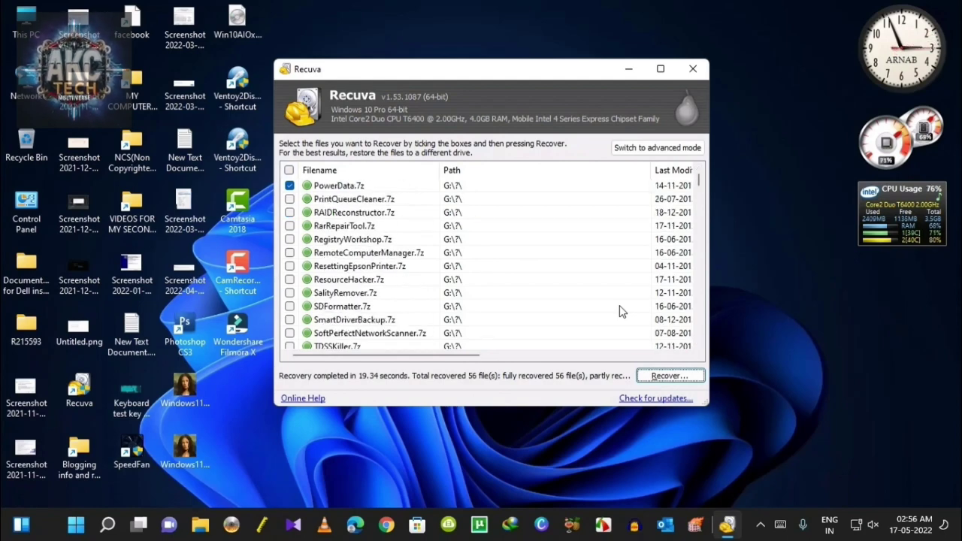
Step: Check all files in the Recuva list at once, and uncheck them all again
{"action": "key", "text": "ctrl+a"}
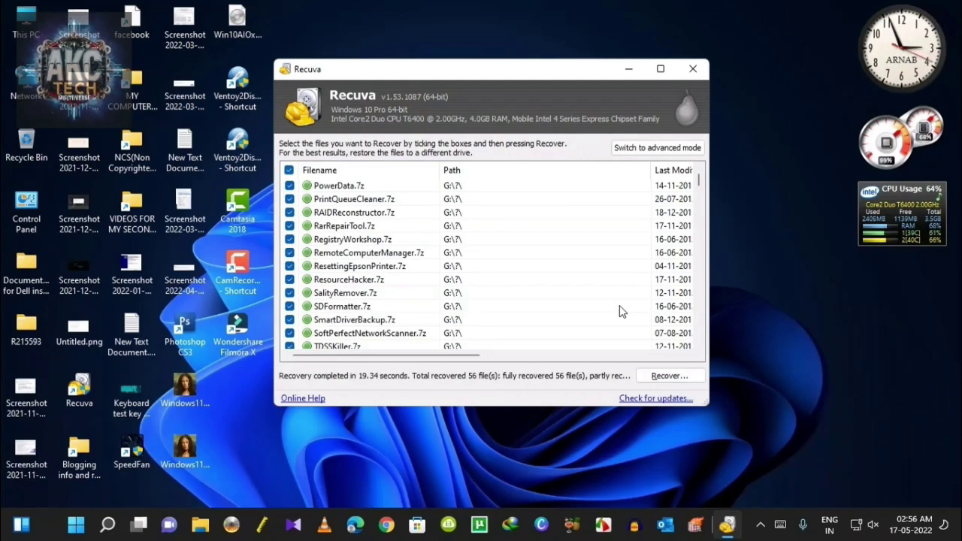
{"action": "left_click", "coordinate": [776, 257]}
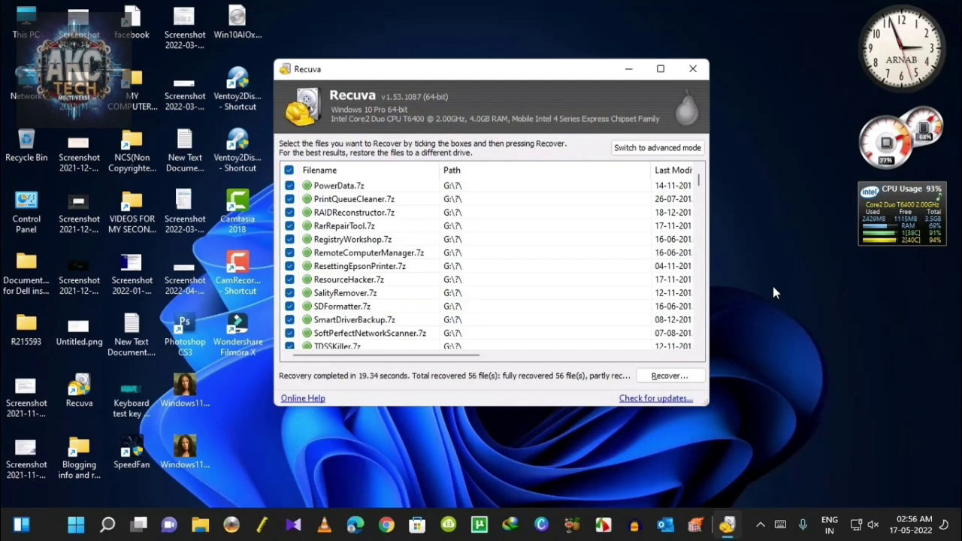
{"action": "key", "text": "space"}
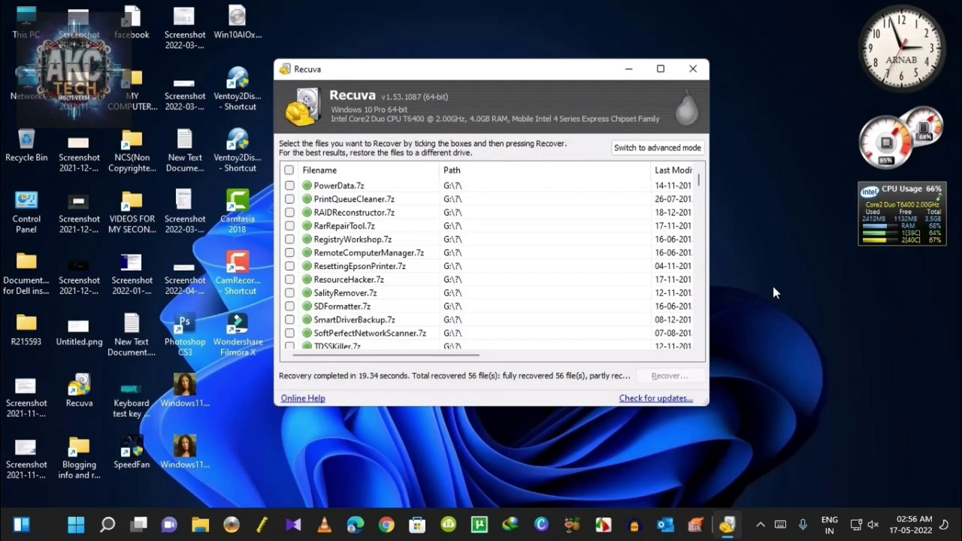
{"action": "left_click", "coordinate": [773, 286]}
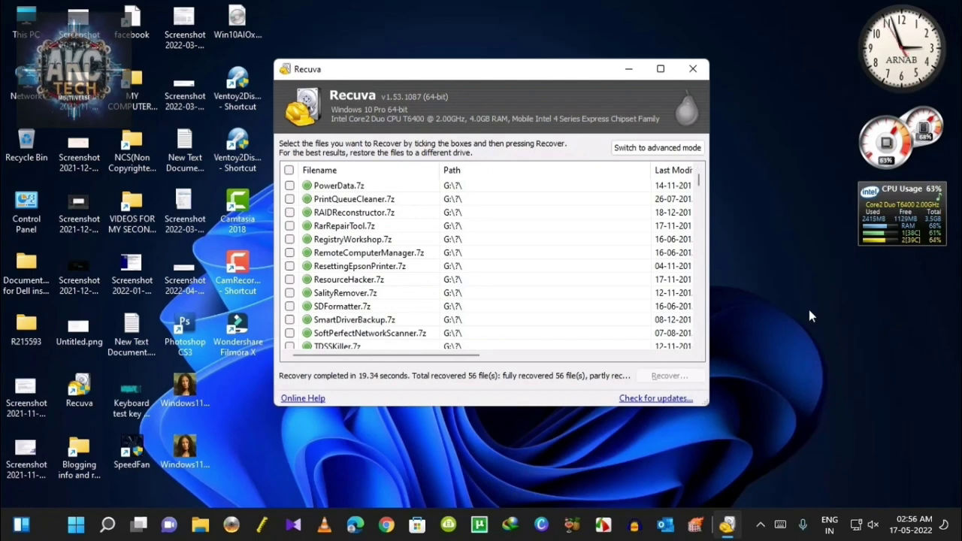
Step: Check PowerData.7z, PrintQueueCleaner.7z, RAIDReconstructor.7z, RarRepairTool.7z and RegistryWorkshop.7z one by one for recovery
{"action": "key", "text": "space"}
{"action": "key", "text": "Down"}
{"action": "key", "text": "space"}
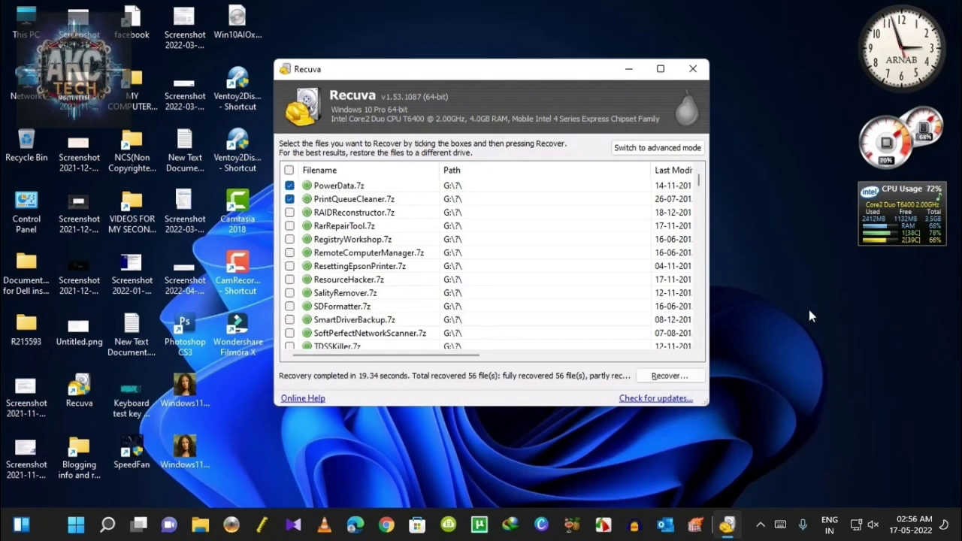
{"action": "key", "text": "Down"}
{"action": "key", "text": "space"}
{"action": "key", "text": "Down"}
{"action": "key", "text": "space"}
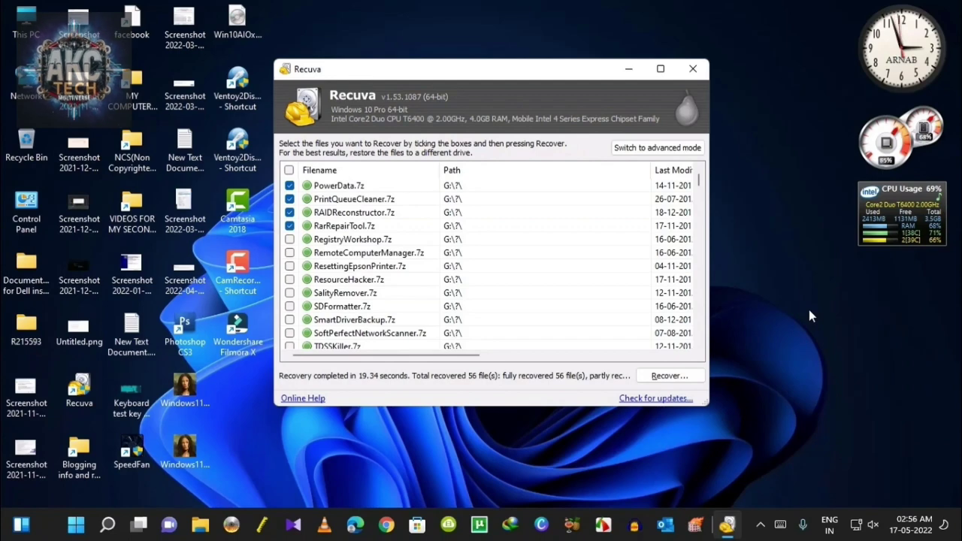
{"action": "key", "text": "Down"}
{"action": "key", "text": "space"}
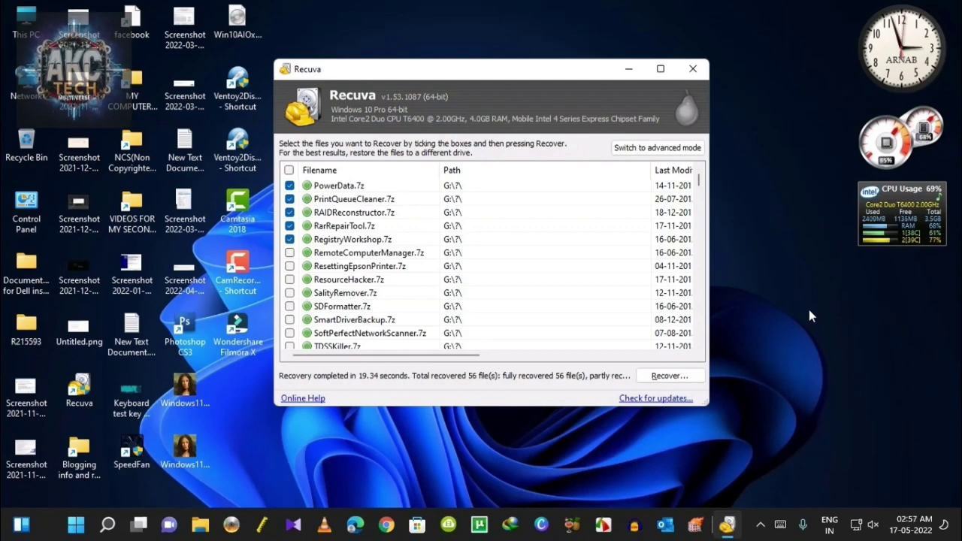
Step: Check RemoteComputerManager.7z and ResettingEpsonPrinter.7z for recovery, and uncheck PowerData.7z
{"action": "key", "text": "Down"}
{"action": "key", "text": "space"}
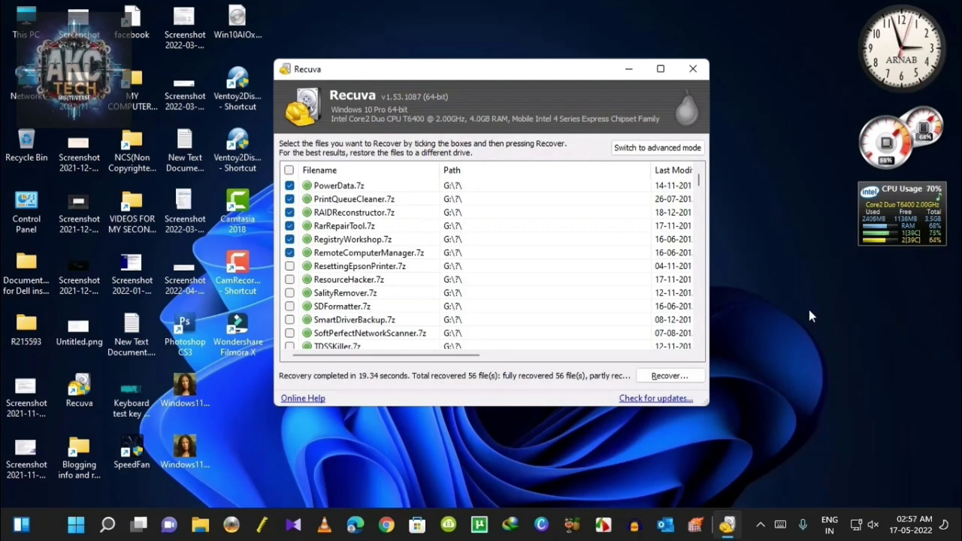
{"action": "key", "text": "Home"}
{"action": "key", "text": "space"}
{"action": "key", "text": "Down"}
{"action": "key", "text": "space"}
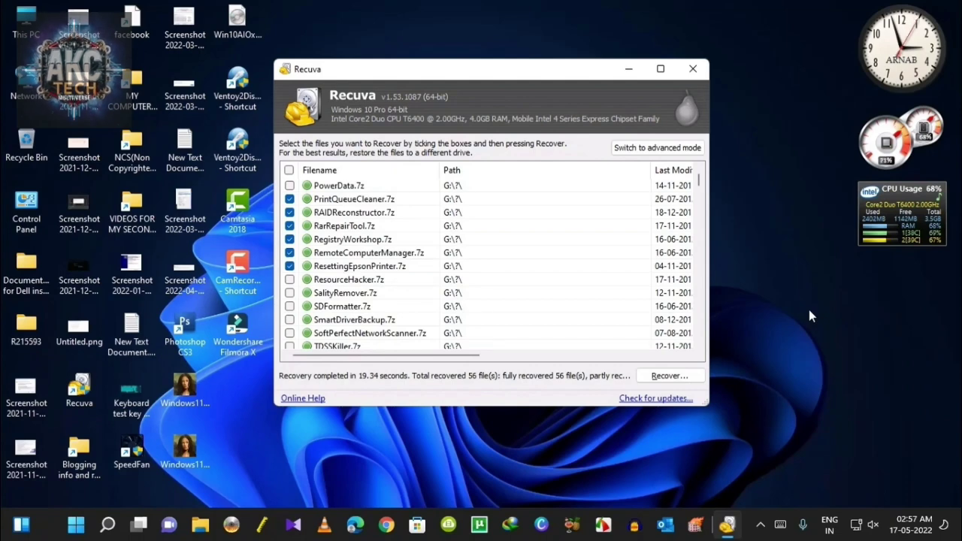
Step: Check ResourceHacker.7z, SalityRemover.7z, SDFormatter.7z, SmartDriverBackup.7z, SoftPerfectNetworkScanner.7z and TDSSKiller.7z for recovery
{"action": "key", "text": "Down"}
{"action": "key", "text": "space"}
{"action": "key", "text": "Down"}
{"action": "key", "text": "space"}
{"action": "key", "text": "Down"}
{"action": "key", "text": "space"}
{"action": "key", "text": "Down"}
{"action": "key", "text": "space"}
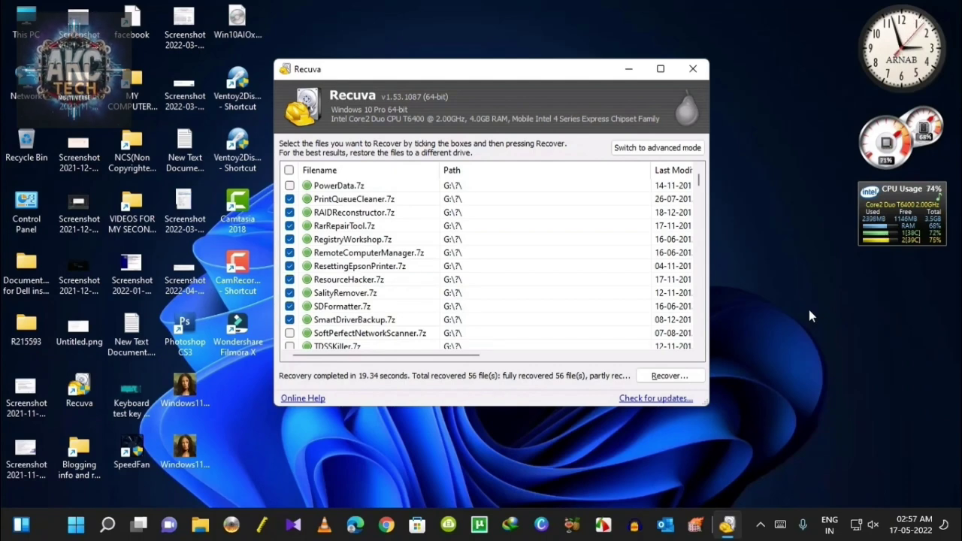
{"action": "key", "text": "Down"}
{"action": "key", "text": "space"}
{"action": "key", "text": "Down"}
{"action": "key", "text": "space"}
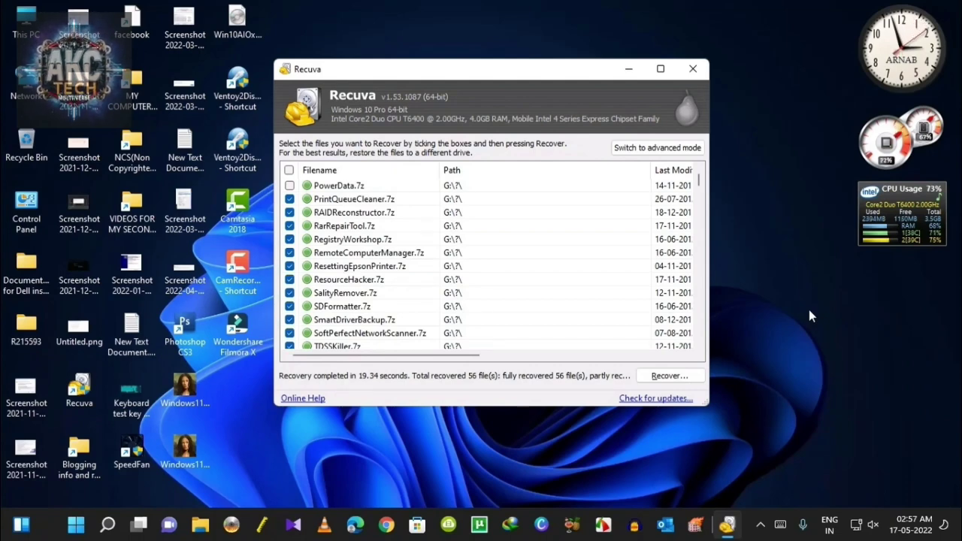
Step: Check TeamViewer.7z, TeraCopy.7z, TeraDisableEnable.7z and TFtpd32.7z one by one for recovery
{"action": "key", "text": "Down"}
{"action": "key", "text": "Down"}
{"action": "key", "text": "Down"}
{"action": "key", "text": "Down"}
{"action": "key", "text": "Down"}
{"action": "key", "text": "Down"}
{"action": "key", "text": "Down"}
{"action": "key", "text": "Down"}
{"action": "key", "text": "Down"}
{"action": "key", "text": "Down"}
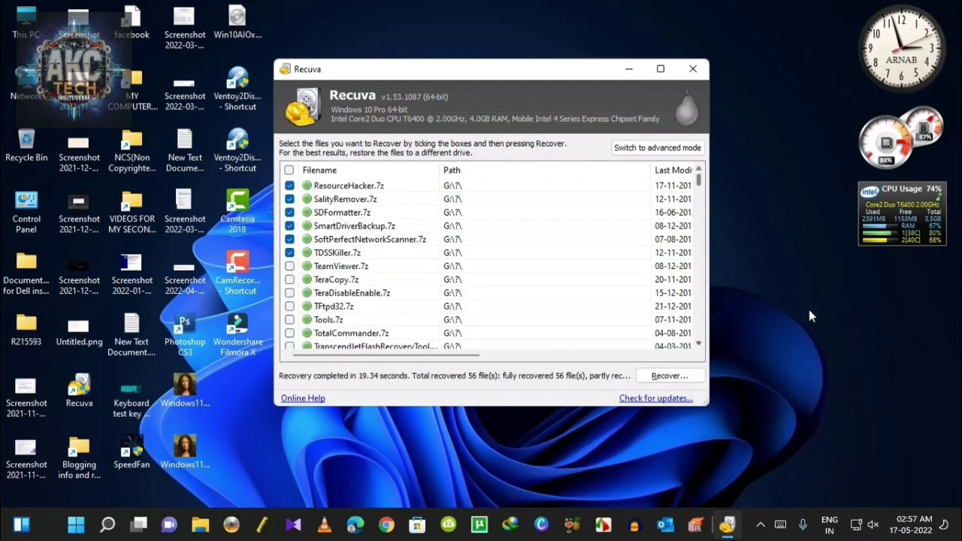
{"action": "key", "text": "Down"}
{"action": "key", "text": "space"}
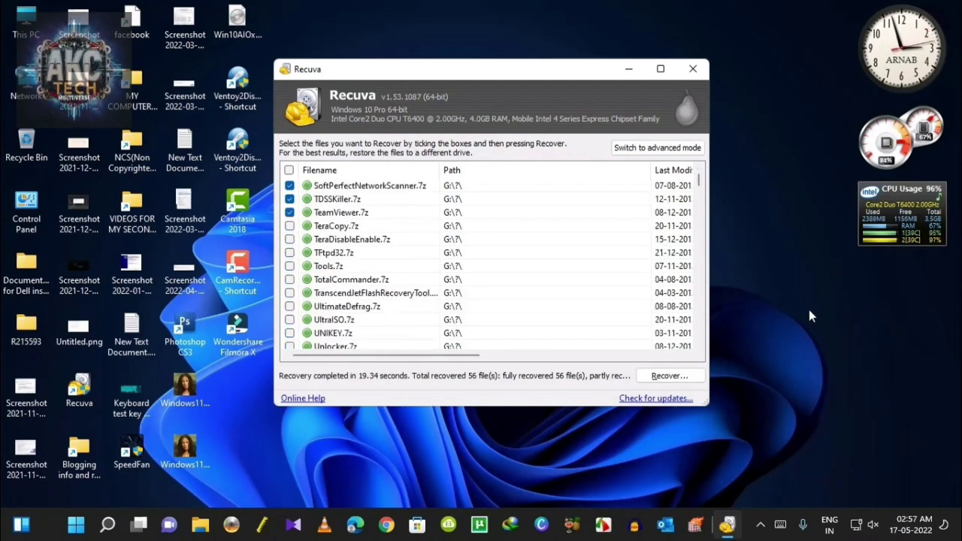
{"action": "key", "text": "Down"}
{"action": "key", "text": "space"}
{"action": "key", "text": "Down"}
{"action": "key", "text": "space"}
{"action": "key", "text": "Down"}
{"action": "key", "text": "space"}
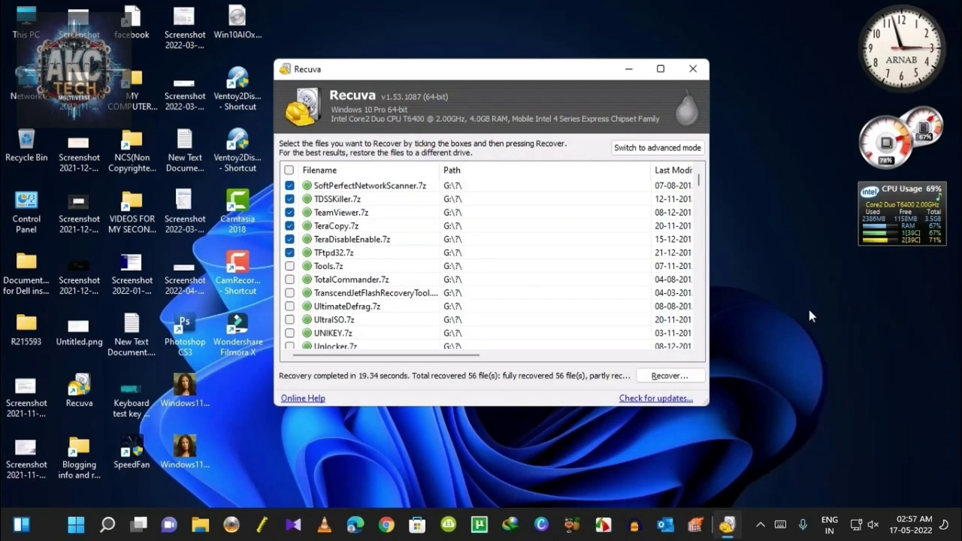
Step: Check the seven files from Tools.7z through Unlocker.7z, including TotalCommander.7z, UltimateDefrag.7z and UltraISO.7z, for recovery
{"action": "key", "text": "Down"}
{"action": "key", "text": "space"}
{"action": "key", "text": "Down"}
{"action": "key", "text": "space"}
{"action": "key", "text": "Down"}
{"action": "key", "text": "space"}
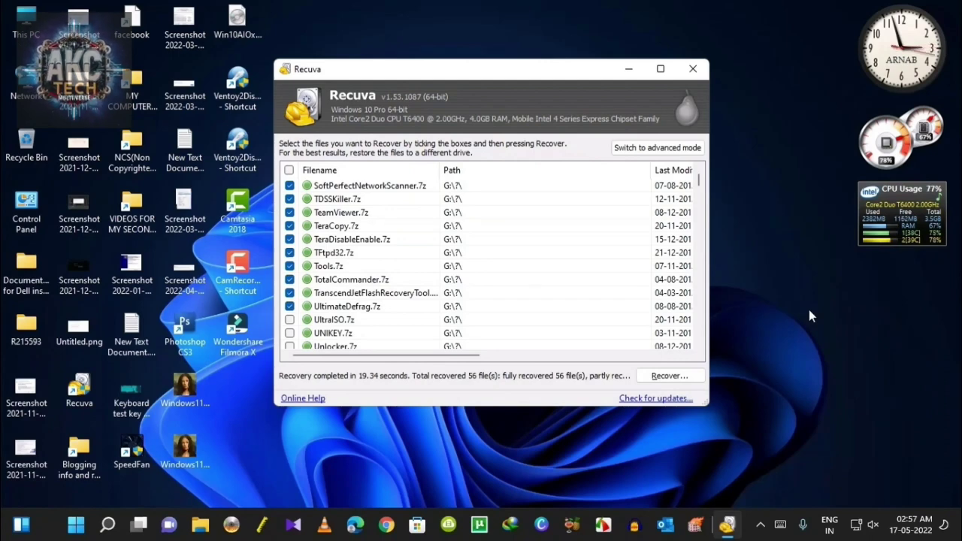
{"action": "key", "text": "Down"}
{"action": "key", "text": "space"}
{"action": "key", "text": "Down"}
{"action": "key", "text": "space"}
{"action": "key", "text": "Down"}
{"action": "key", "text": "space"}
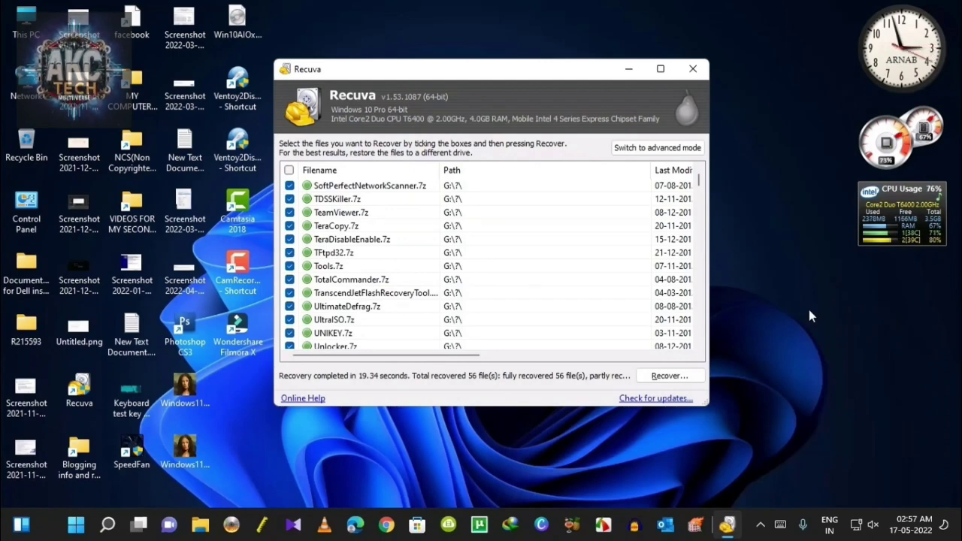
Step: Check USBHiddenFolderFix.7z, USBShow.7z, USBWriteProtector.7z, WebBrowserPassView.7z and Win7Files.7z for recovery
{"action": "key", "text": "Down"}
{"action": "key", "text": "Down"}
{"action": "key", "text": "Down"}
{"action": "key", "text": "Down"}
{"action": "key", "text": "Down"}
{"action": "key", "text": "Down"}
{"action": "key", "text": "Down"}
{"action": "key", "text": "Down"}
{"action": "key", "text": "Down"}
{"action": "key", "text": "Down"}
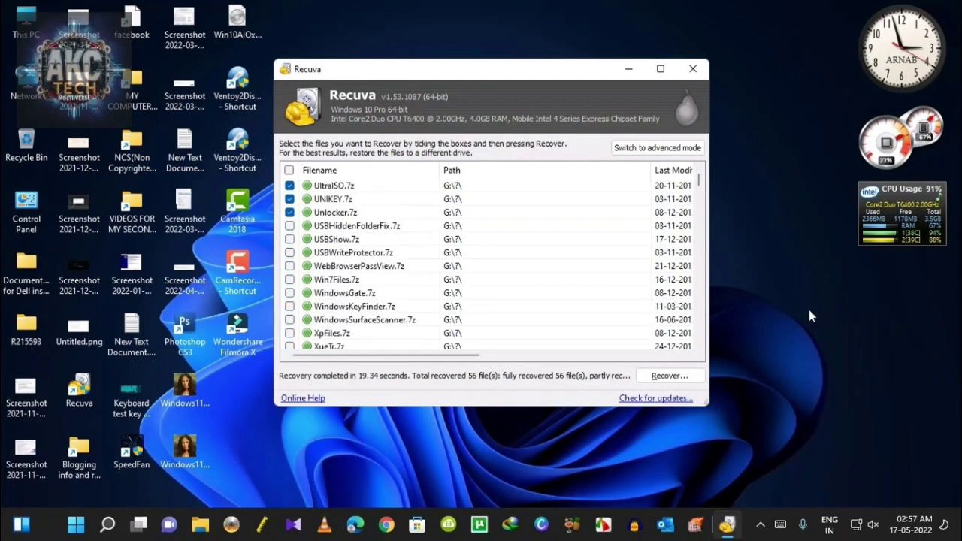
{"action": "key", "text": "Down"}
{"action": "key", "text": "space"}
{"action": "key", "text": "Down"}
{"action": "key", "text": "space"}
{"action": "key", "text": "Down"}
{"action": "key", "text": "space"}
{"action": "key", "text": "Down"}
{"action": "key", "text": "space"}
{"action": "key", "text": "Down"}
{"action": "key", "text": "space"}
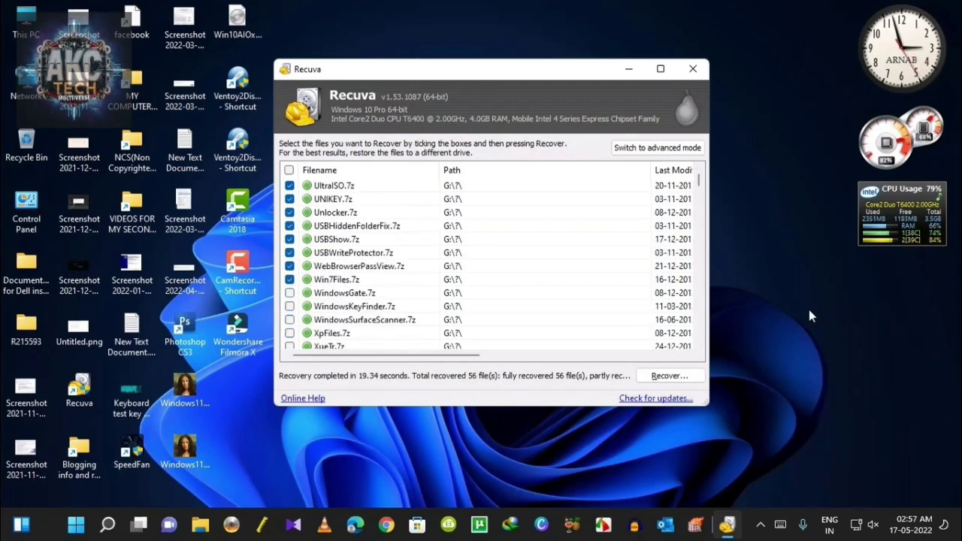
Step: Check WindowsGate.7z, WindowsKeyFinder.7z, WindowsSurfaceScanner.7z, XpFiles.7z and XueTr.7z for recovery
{"action": "key", "text": "Down"}
{"action": "key", "text": "space"}
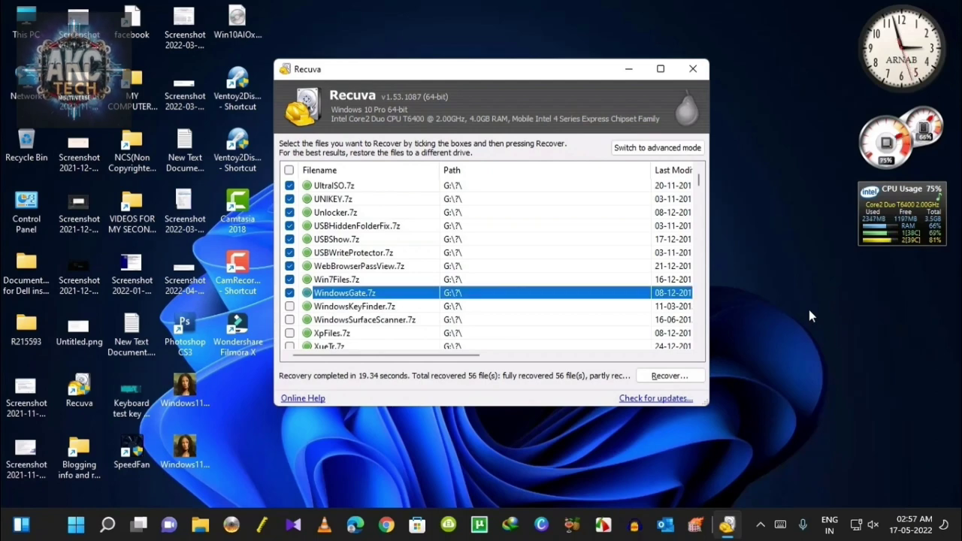
{"action": "key", "text": "Down"}
{"action": "key", "text": "space"}
{"action": "key", "text": "Down"}
{"action": "key", "text": "space"}
{"action": "key", "text": "Down"}
{"action": "key", "text": "space"}
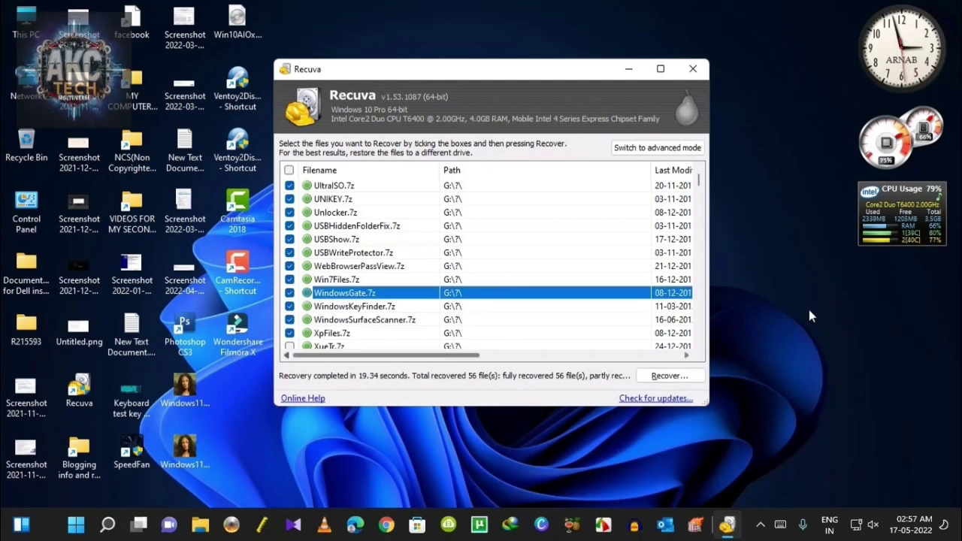
{"action": "key", "text": "Down"}
{"action": "key", "text": "space"}
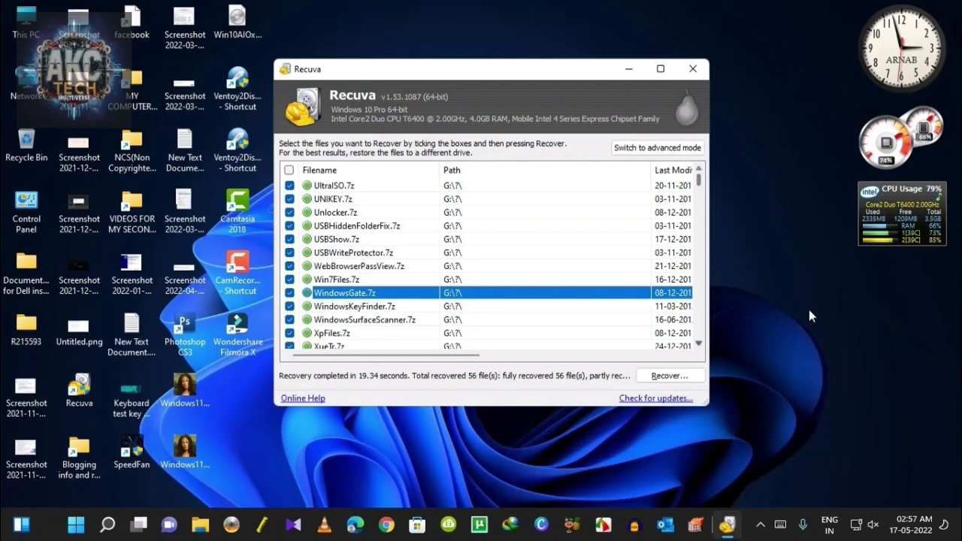
Step: Check the files X, XP.BIN, XP.wim, XpCustomize.cmd, XpDrvLAN.7z and XpDrvWLAN.7z for recovery
{"action": "key", "text": "Down"}
{"action": "scroll", "coordinate": [809, 310], "scroll_direction": "down", "scroll_amount": 2}
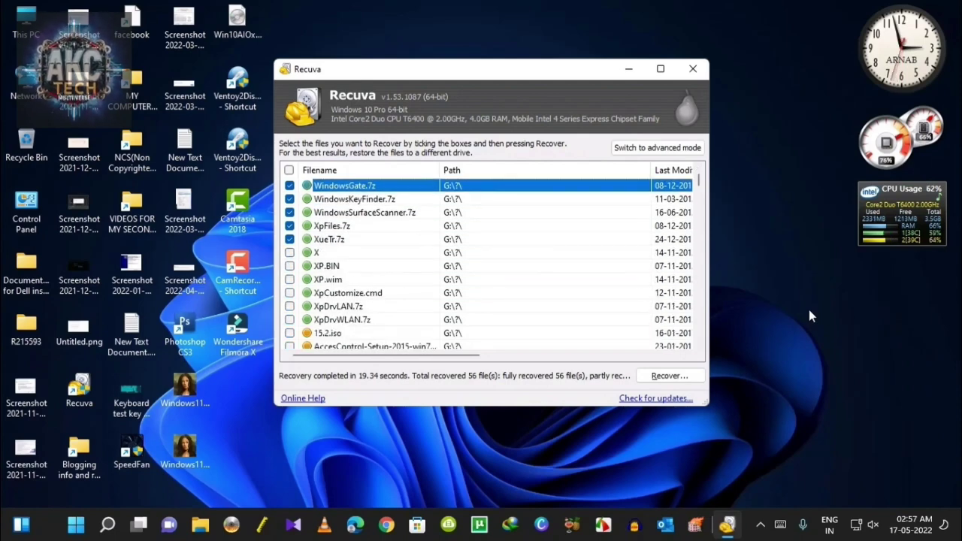
{"action": "key", "text": "space"}
{"action": "key", "text": "Down"}
{"action": "key", "text": "space"}
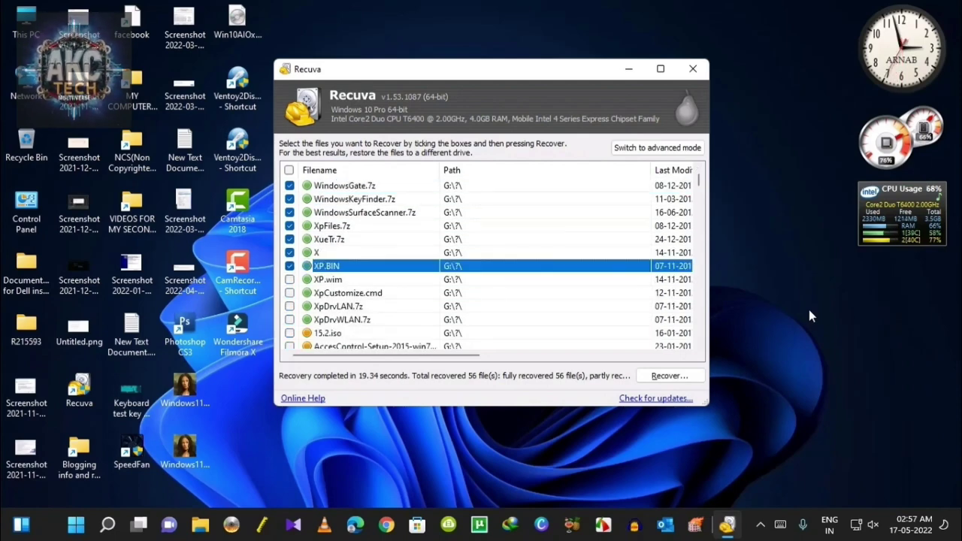
{"action": "key", "text": "Down"}
{"action": "key", "text": "space"}
{"action": "key", "text": "space"}
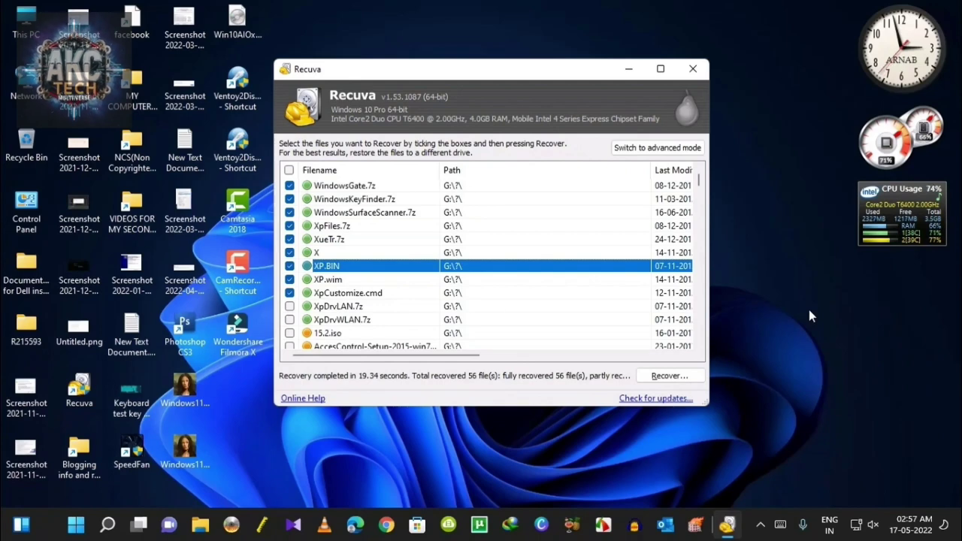
{"action": "key", "text": "space"}
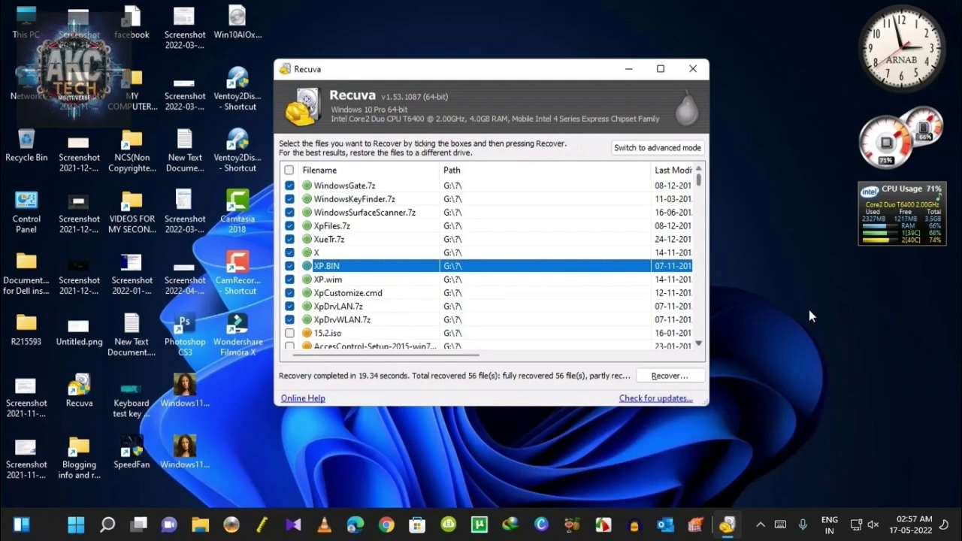
Step: Check the files from 15.2.iso through the Audio_Conexant_8.54.6.0 archive, including both Access Control archives, for recovery
{"action": "scroll", "coordinate": [809, 310], "scroll_direction": "down", "scroll_amount": 1}
{"action": "scroll", "coordinate": [810, 314], "scroll_direction": "down", "scroll_amount": 2}
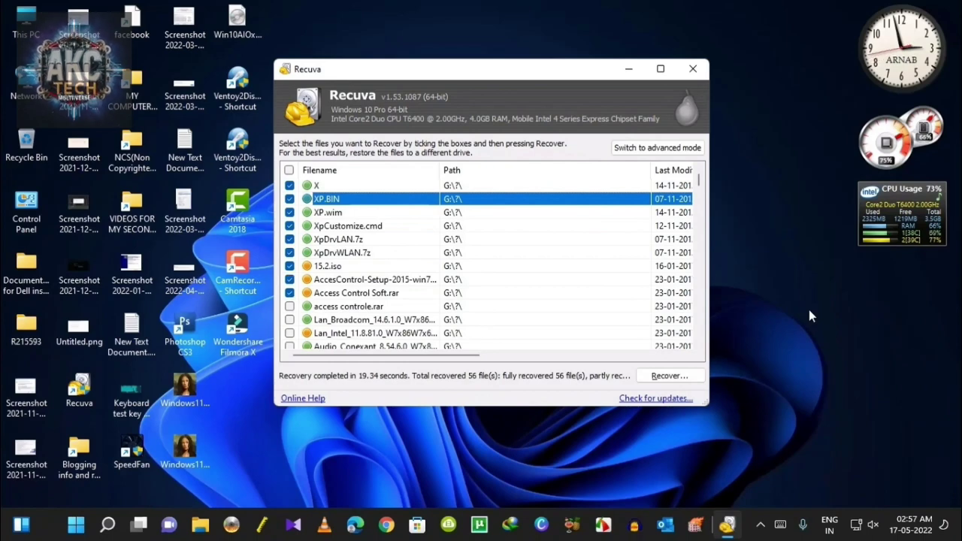
{"action": "left_click", "coordinate": [290, 320]}
{"action": "left_click", "coordinate": [289, 333]}
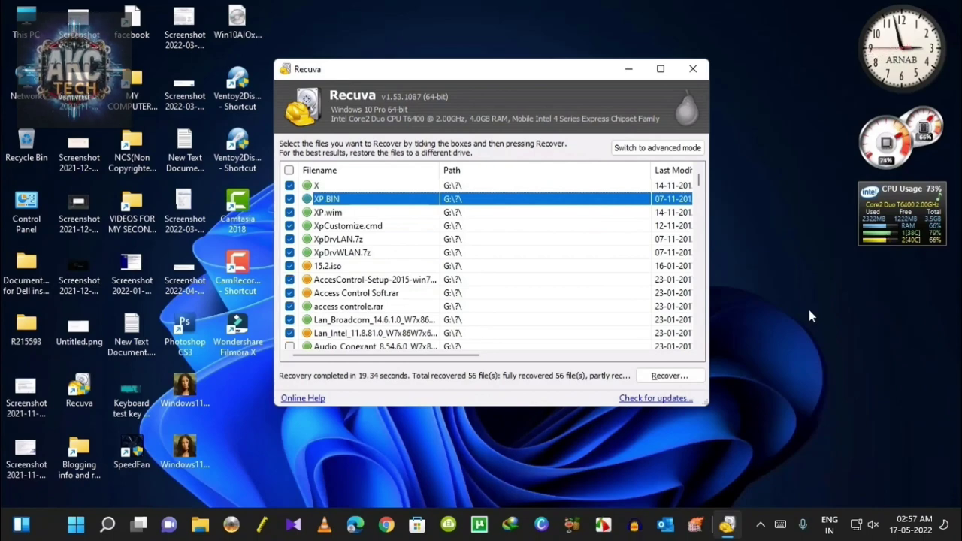
{"action": "left_click", "coordinate": [289, 345]}
{"action": "scroll", "coordinate": [488, 263], "scroll_direction": "down", "scroll_amount": 2}
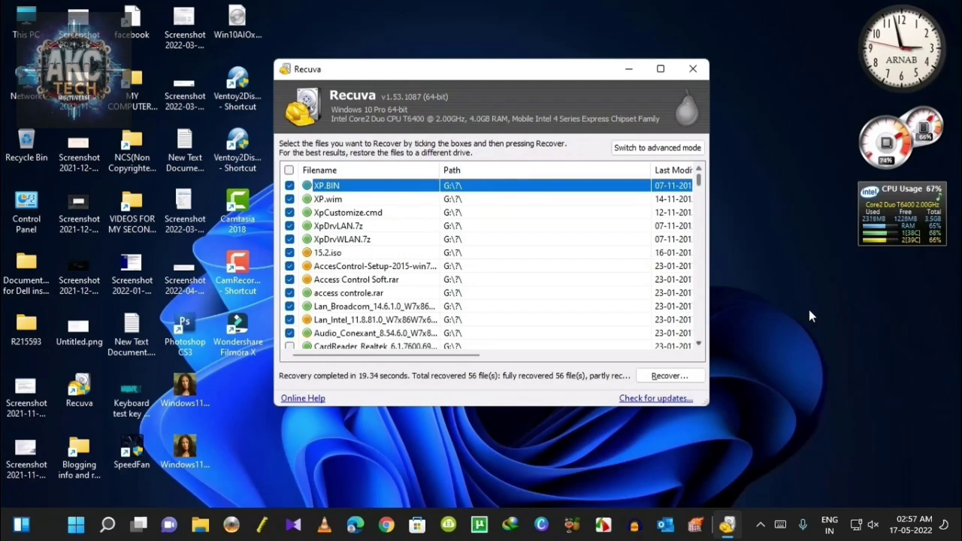
Step: Check the files from the CardReader_Realtek archive through SamSfPa.dat and ForteConfig.ini for recovery
{"action": "scroll", "coordinate": [489, 263], "scroll_direction": "down", "scroll_amount": 1}
{"action": "left_click", "coordinate": [289, 266]}
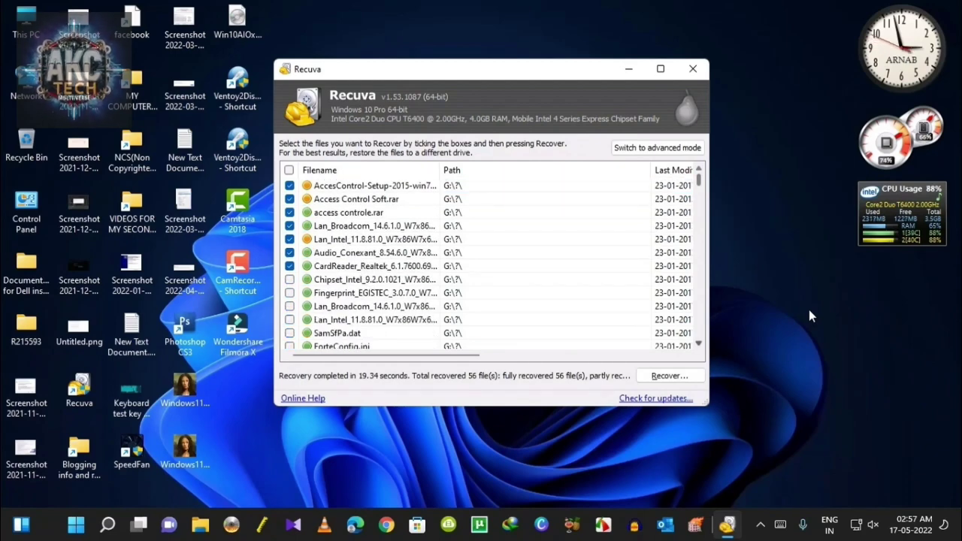
{"action": "left_click", "coordinate": [289, 293]}
{"action": "left_click", "coordinate": [289, 306]}
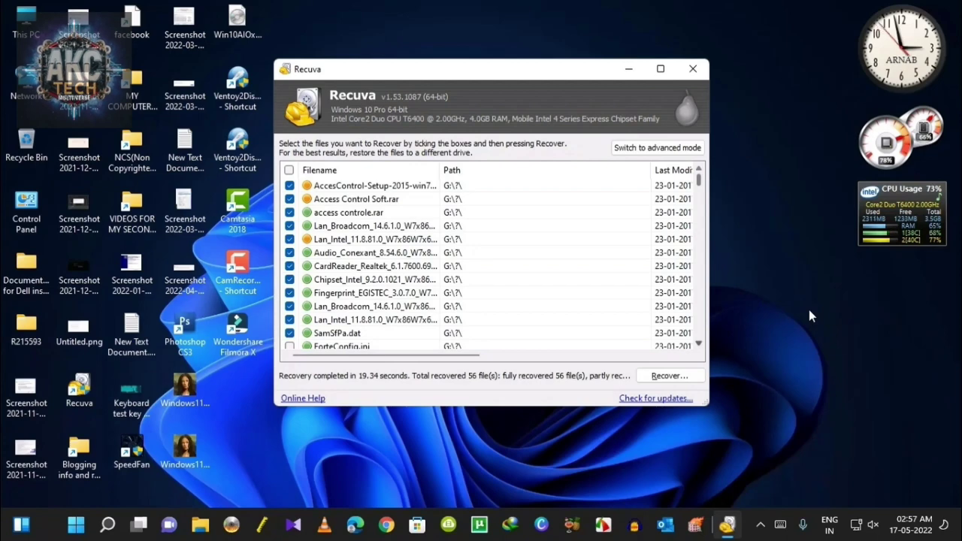
{"action": "left_click", "coordinate": [290, 346]}
{"action": "scroll", "coordinate": [489, 255], "scroll_direction": "down", "scroll_amount": 2}
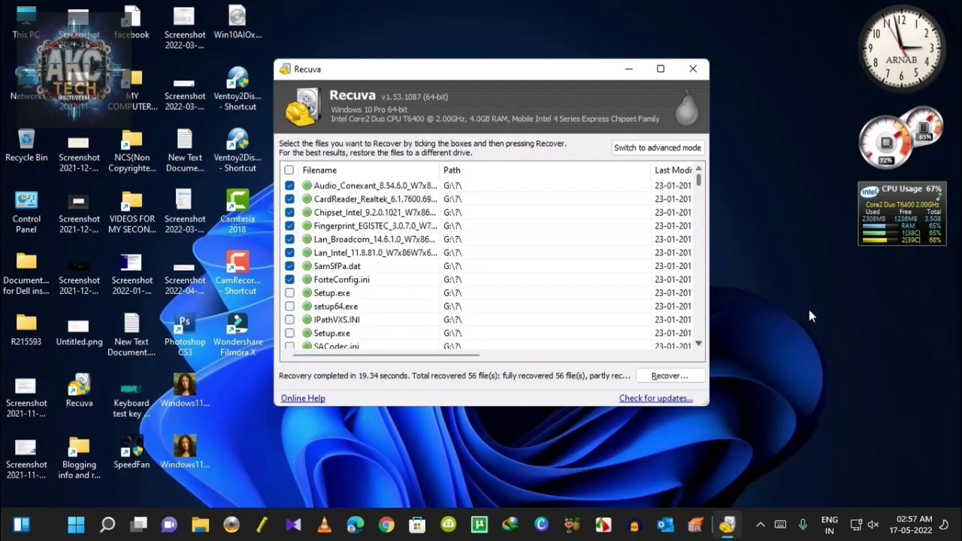
Step: Check both Setup.exe files, setup64.exe, IPathVXS.INI and SACodec.ini for recovery
{"action": "left_click", "coordinate": [290, 293]}
{"action": "left_click", "coordinate": [289, 306]}
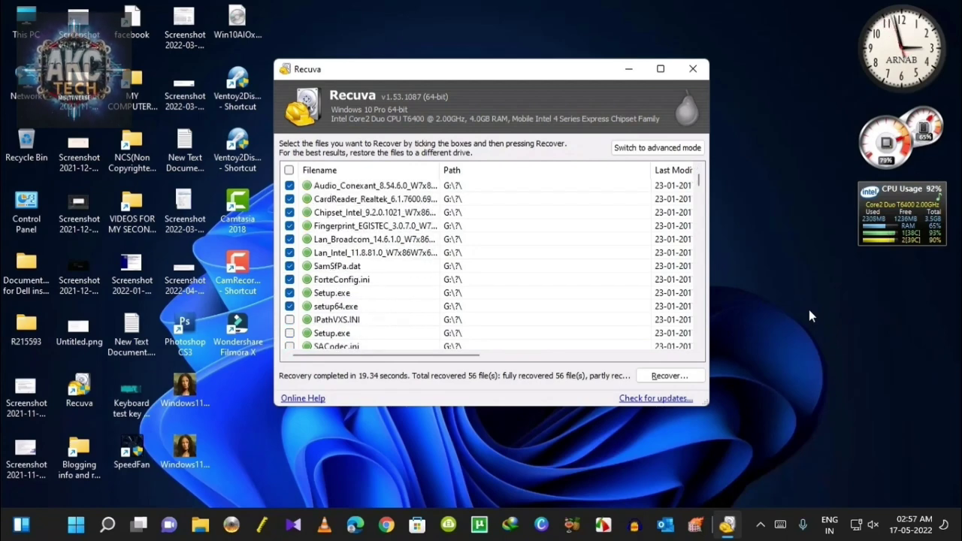
{"action": "left_click", "coordinate": [289, 320]}
{"action": "left_click", "coordinate": [290, 346]}
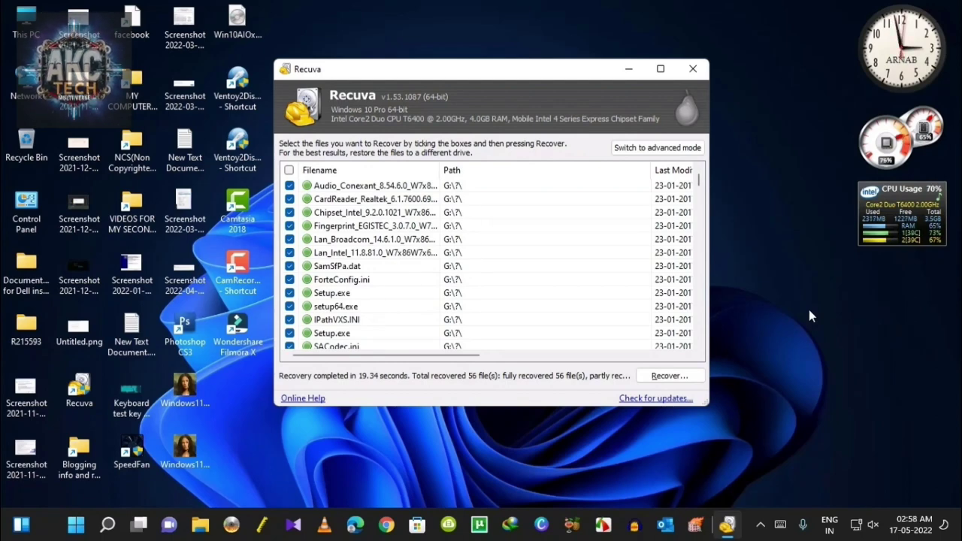
Step: Recover the checked files into the External Lappy HDD Data Backup folder on New Volume (F:)
{"action": "left_click", "coordinate": [811, 291]}
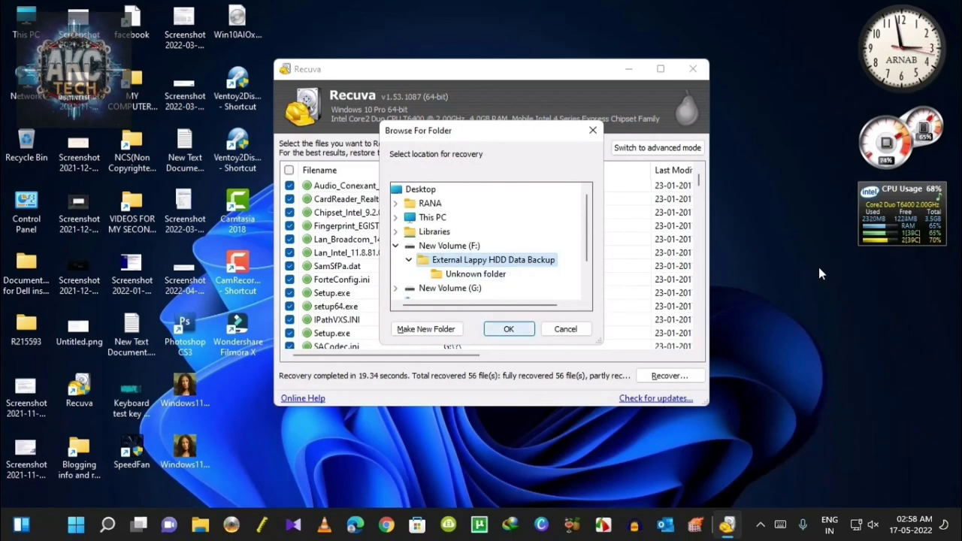
{"action": "key", "text": "Return"}
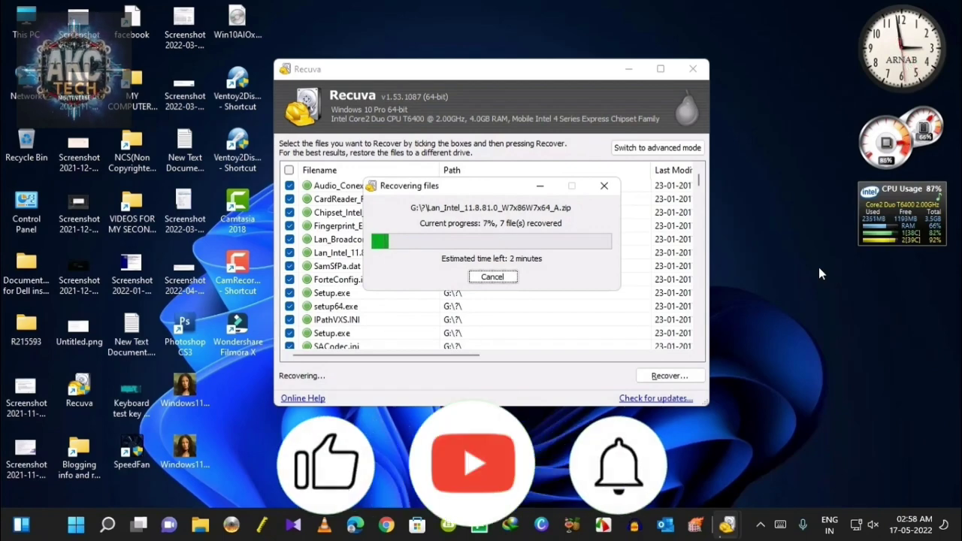
{"action": "left_click", "coordinate": [800, 249]}
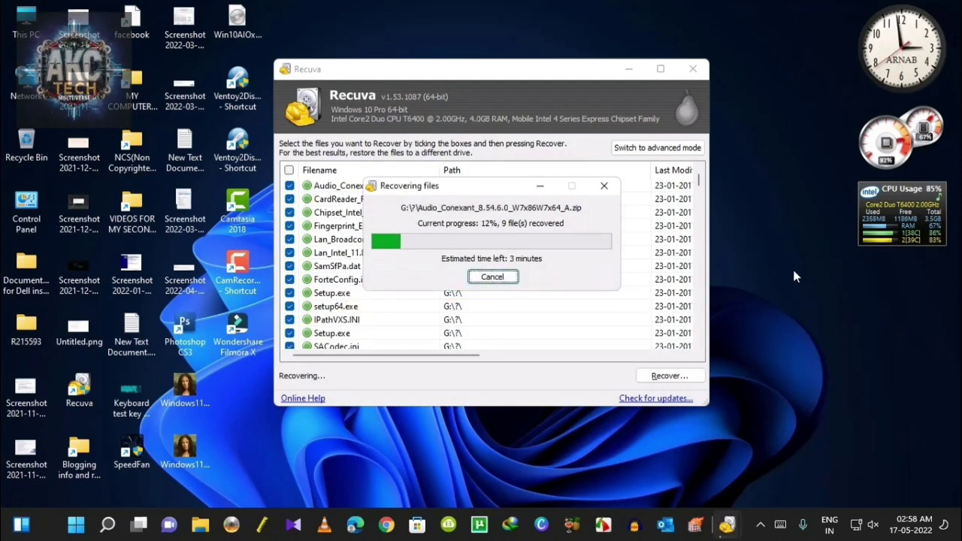
{"action": "left_click", "coordinate": [795, 272]}
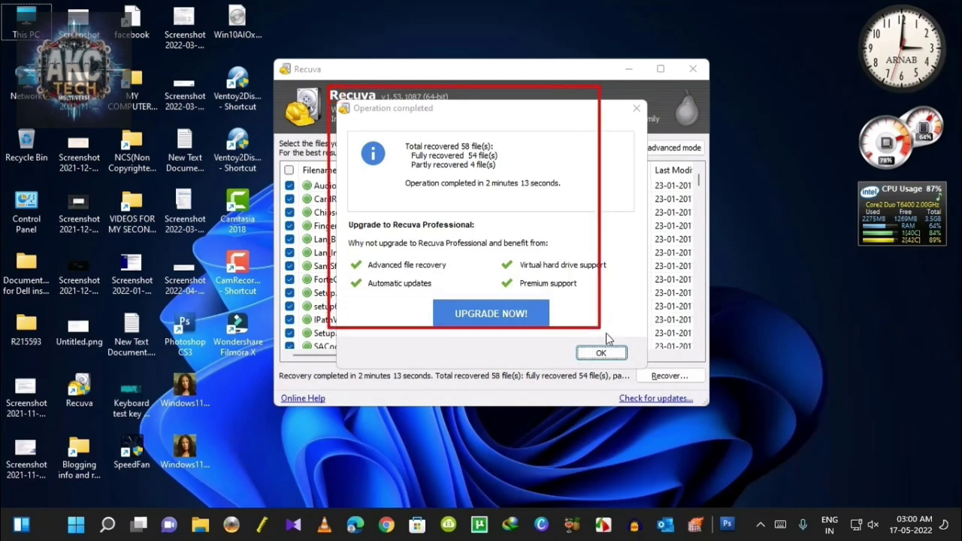
Step: Review the recovery summary and close the Operation completed message
{"action": "left_click", "coordinate": [772, 337]}
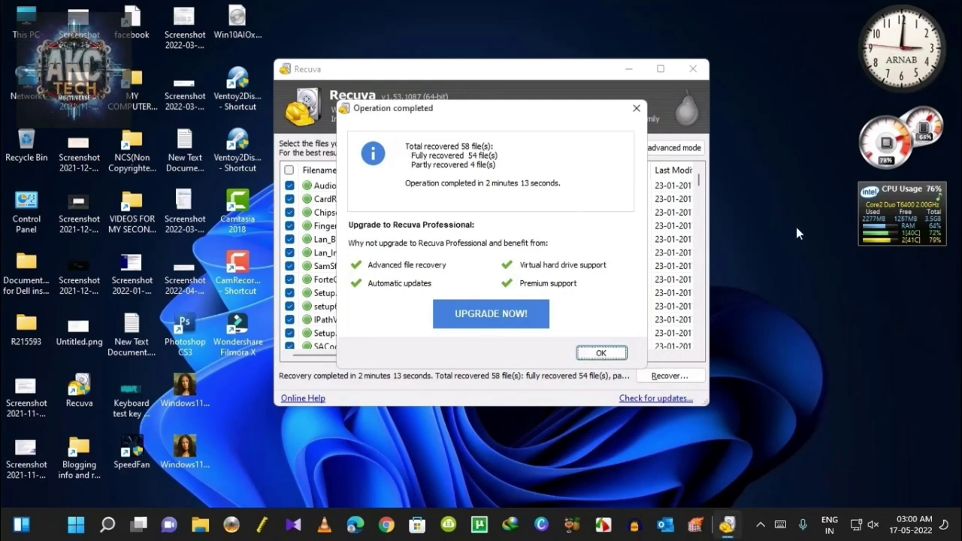
{"action": "left_click", "coordinate": [796, 227]}
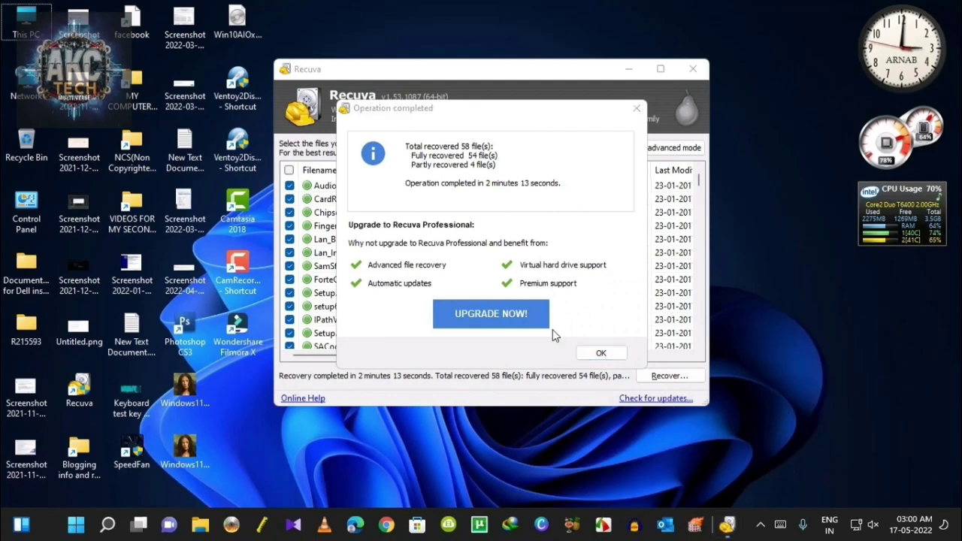
{"action": "left_click_drag", "start_coordinate": [569, 336], "coordinate": [632, 366]}
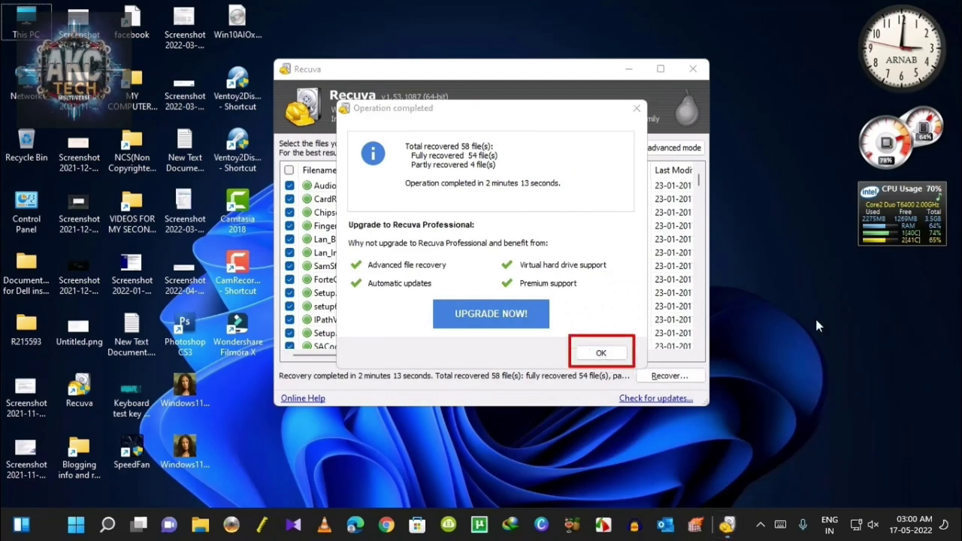
{"action": "key", "text": "Escape"}
{"action": "key", "text": "Return"}
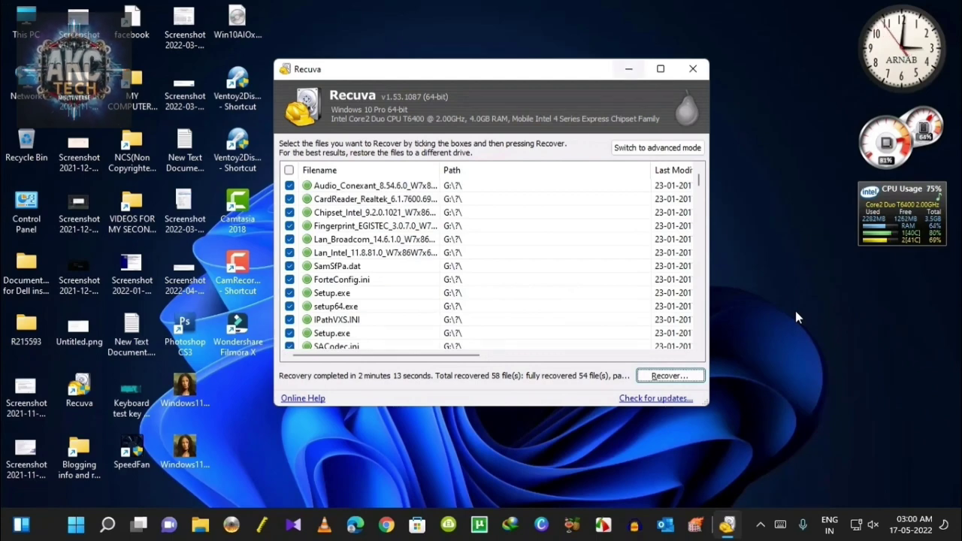
{"action": "left_click", "coordinate": [795, 310]}
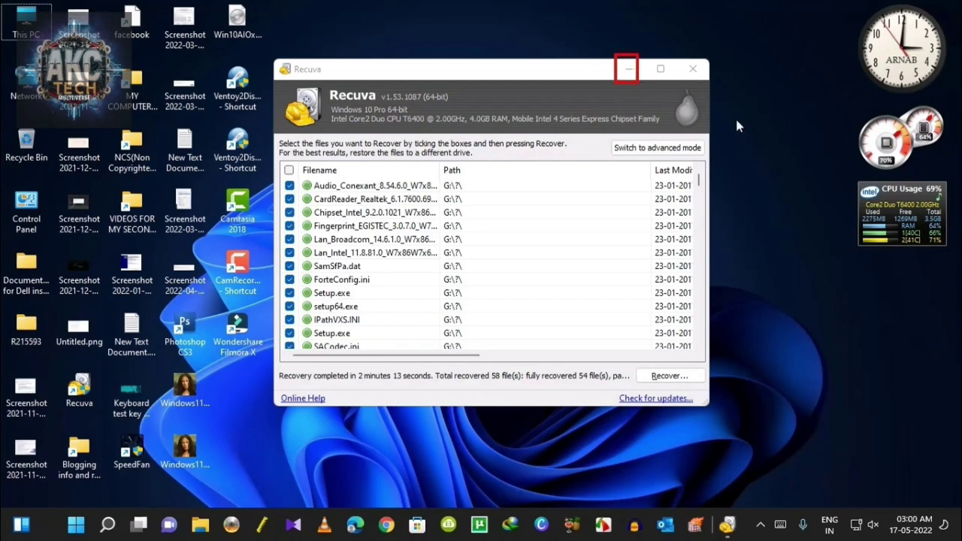
Step: Minimize Recuva and open the Unknown folder within External Lappy HDD Data Backup on New Volume (F:) in File Explorer
{"action": "left_click", "coordinate": [628, 68]}
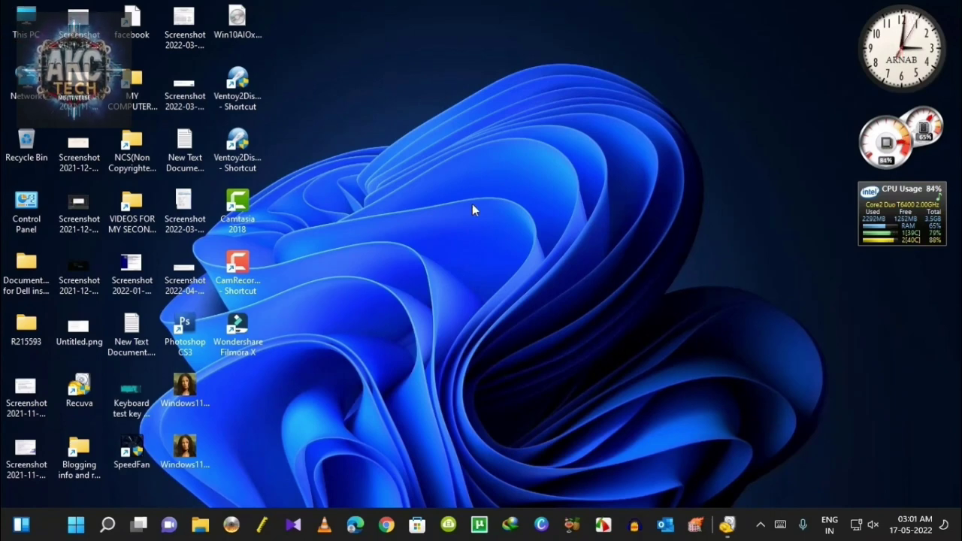
{"action": "key", "text": "super+e"}
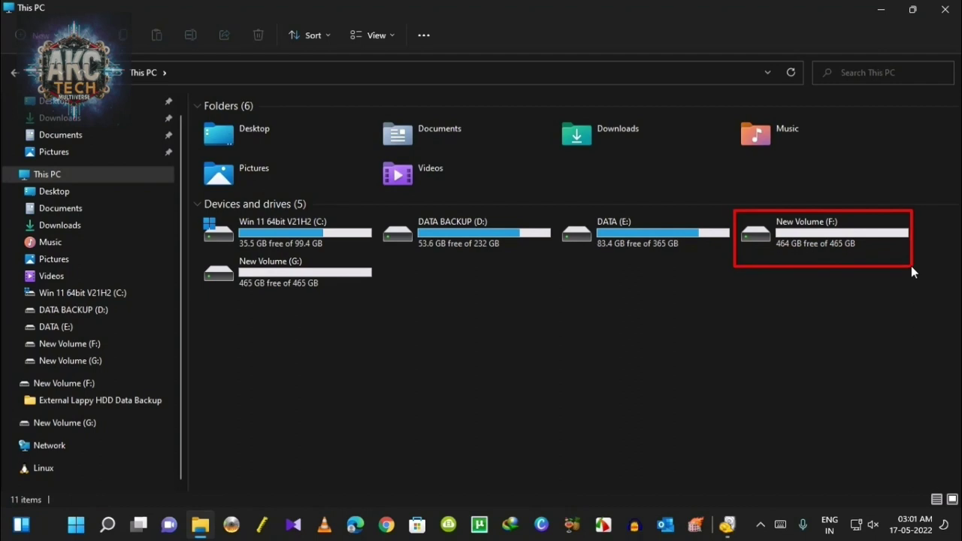
{"action": "left_click", "coordinate": [809, 228]}
{"action": "key", "text": "Return"}
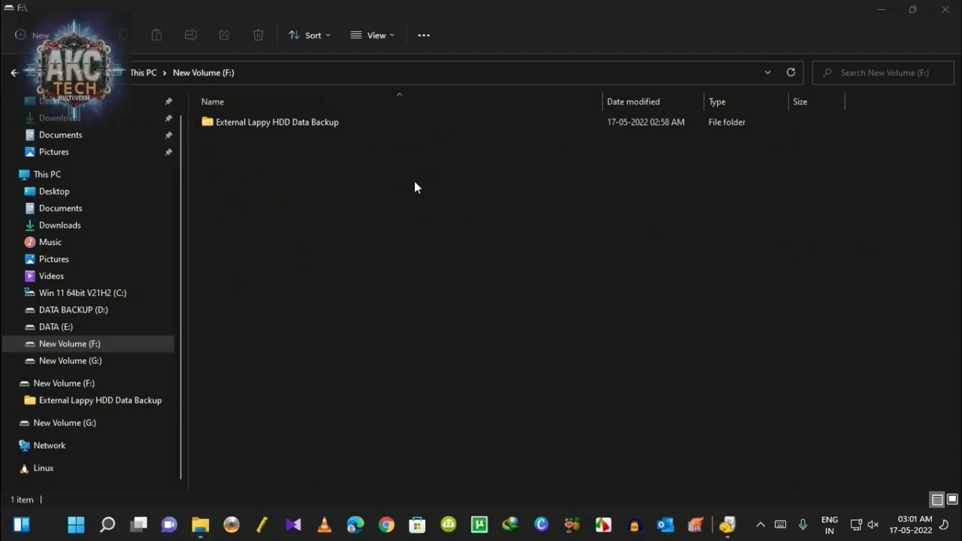
{"action": "left_click", "coordinate": [287, 127]}
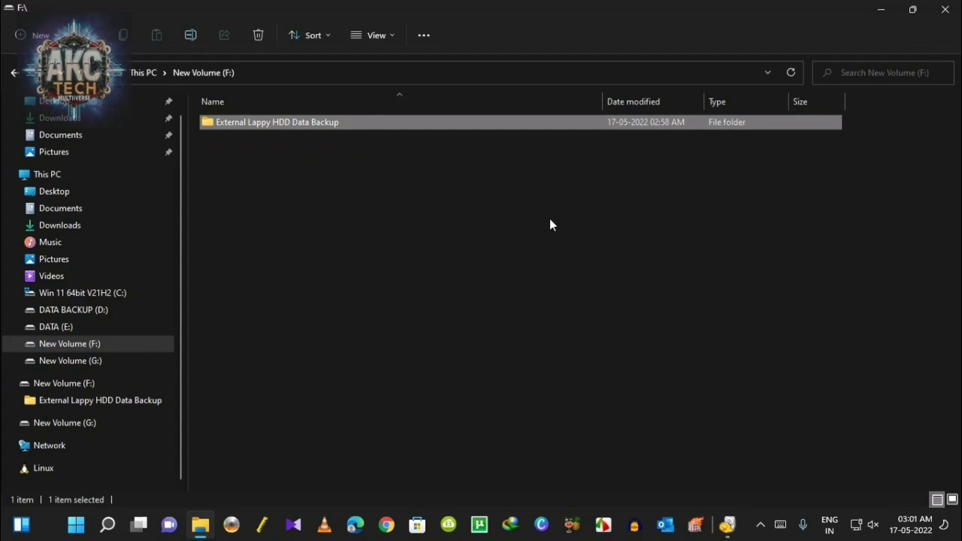
{"action": "key", "text": "Return"}
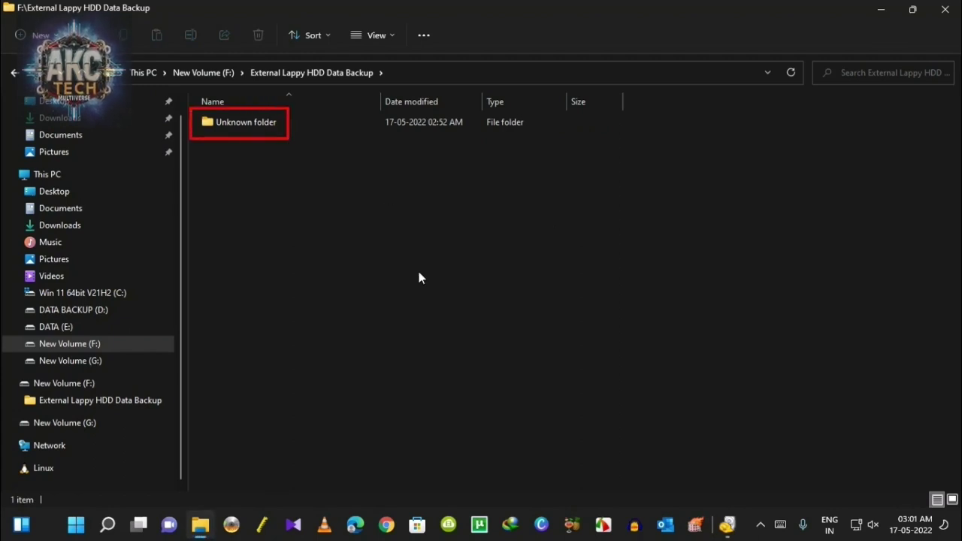
{"action": "left_click", "coordinate": [248, 124]}
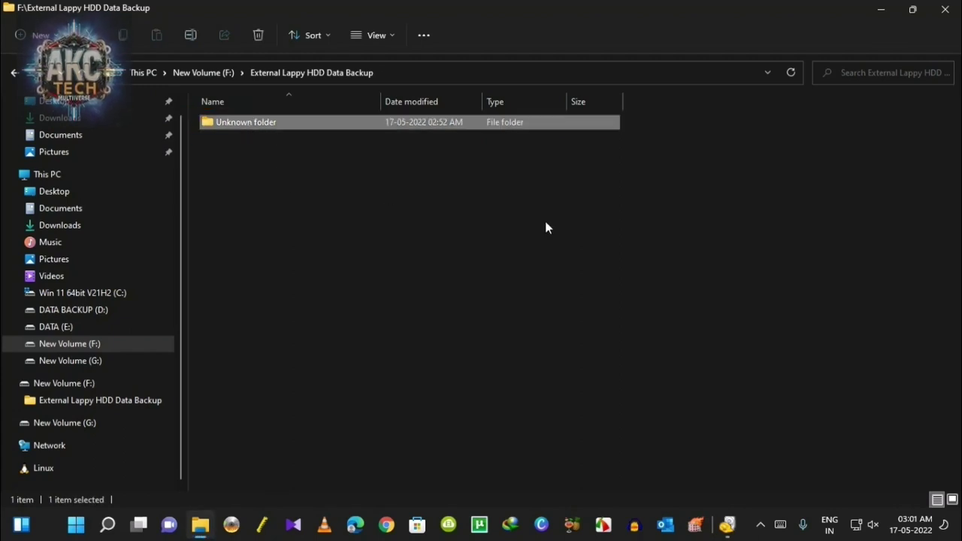
{"action": "key", "text": "Return"}
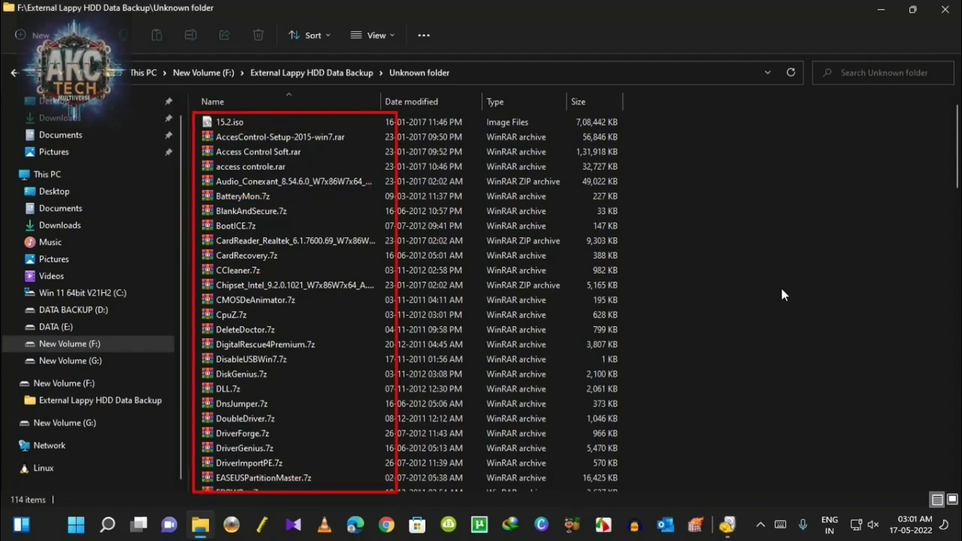
Step: Examine the recovered files through the end of the Unknown folder and close File Explorer
{"action": "left_click_drag", "start_coordinate": [958, 152], "coordinate": [958, 331]}
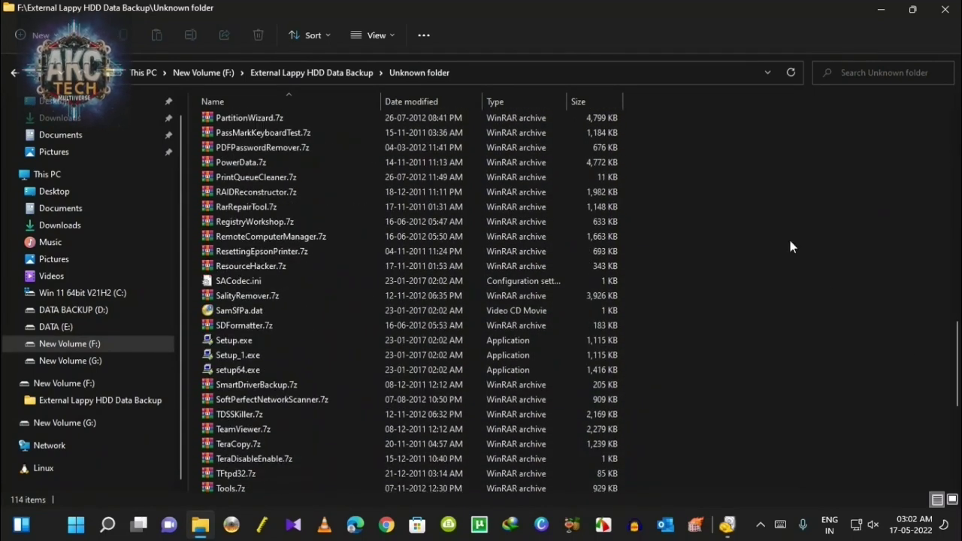
{"action": "mouse_move", "coordinate": [188, 123]}
{"action": "left_mouse_down"}
{"action": "mouse_move", "coordinate": [355, 337]}
{"action": "mouse_move", "coordinate": [480, 431]}
{"action": "mouse_move", "coordinate": [498, 494]}
{"action": "left_mouse_up"}
{"action": "left_click_drag", "start_coordinate": [958, 334], "coordinate": [959, 410]}
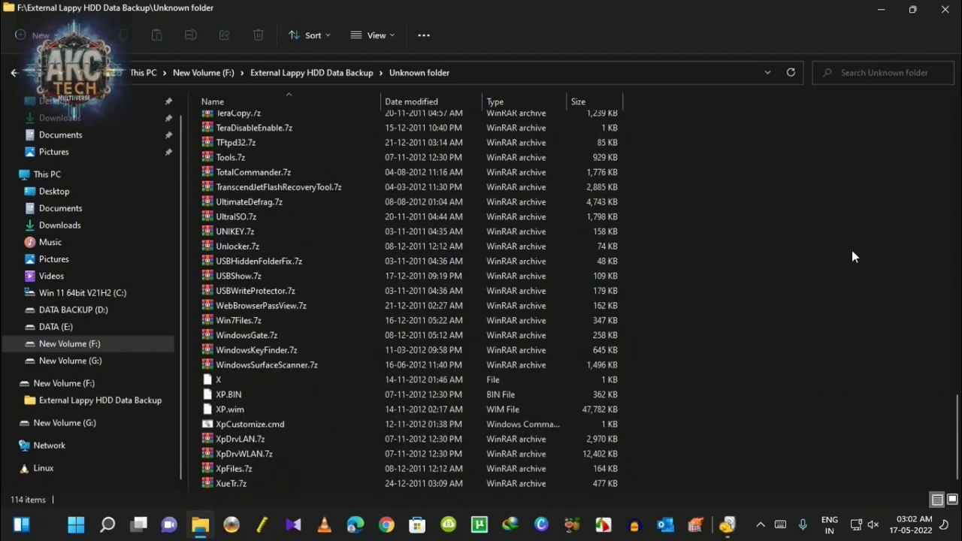
{"action": "left_click", "coordinate": [939, 16]}
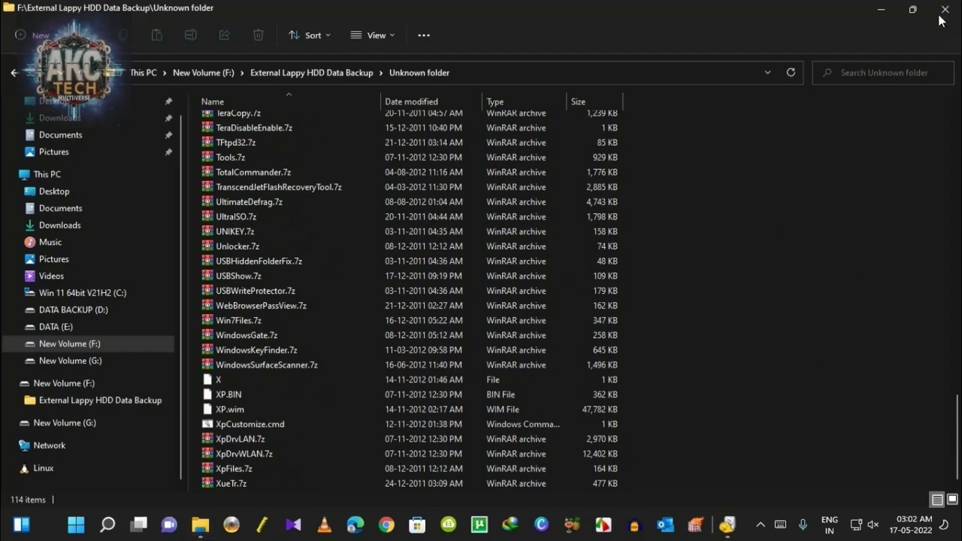
{"action": "left_click", "coordinate": [946, 13]}
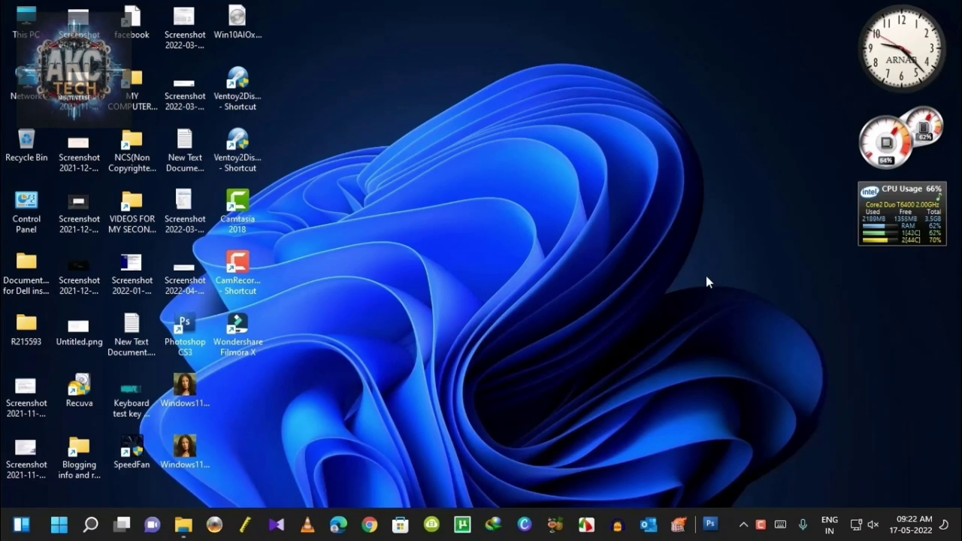
Step: Switch back to the Recuva window with the list of recoverable files from the Custom folder
{"action": "key", "text": "alt+Tab"}
{"action": "key", "text": "Tab"}
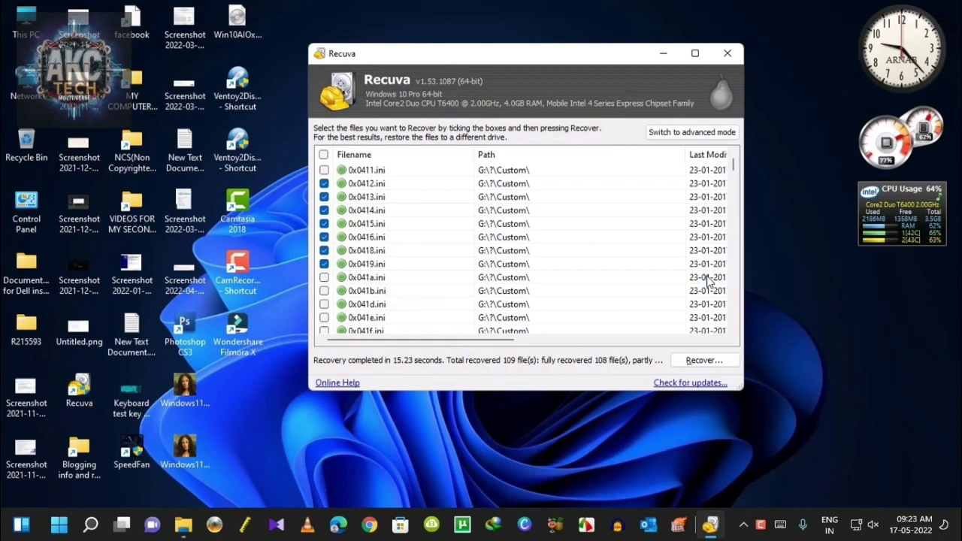
{"action": "key", "text": "ctrl+shift+d"}
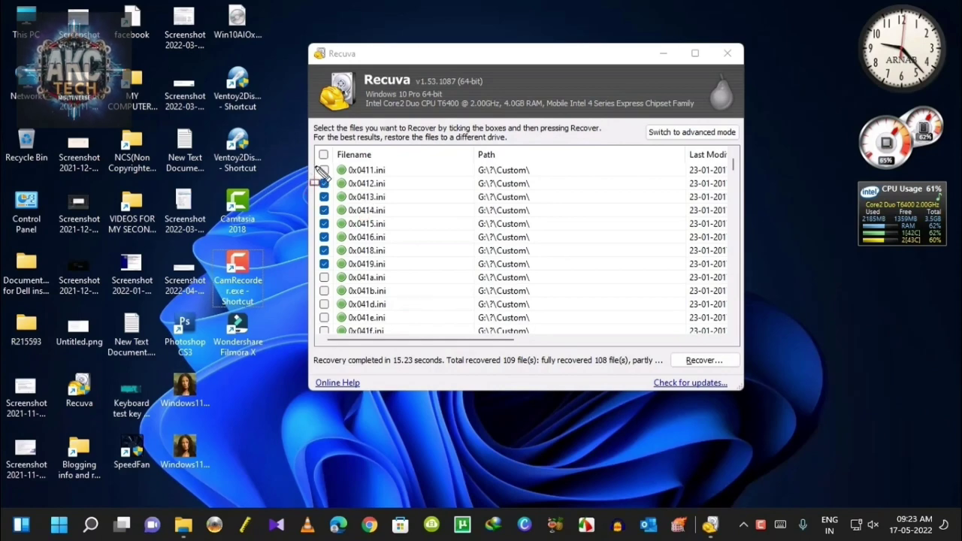
{"action": "mouse_move", "coordinate": [312, 179]}
{"action": "left_mouse_down"}
{"action": "mouse_move", "coordinate": [328, 182]}
{"action": "mouse_move", "coordinate": [338, 223]}
{"action": "mouse_move", "coordinate": [335, 349]}
{"action": "mouse_move", "coordinate": [335, 338]}
{"action": "left_mouse_up"}
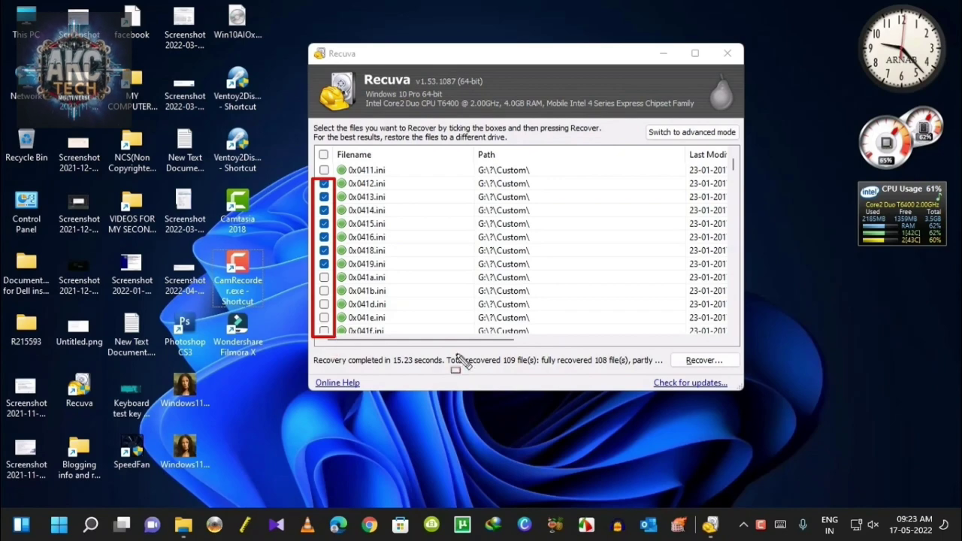
{"action": "key", "text": "Escape"}
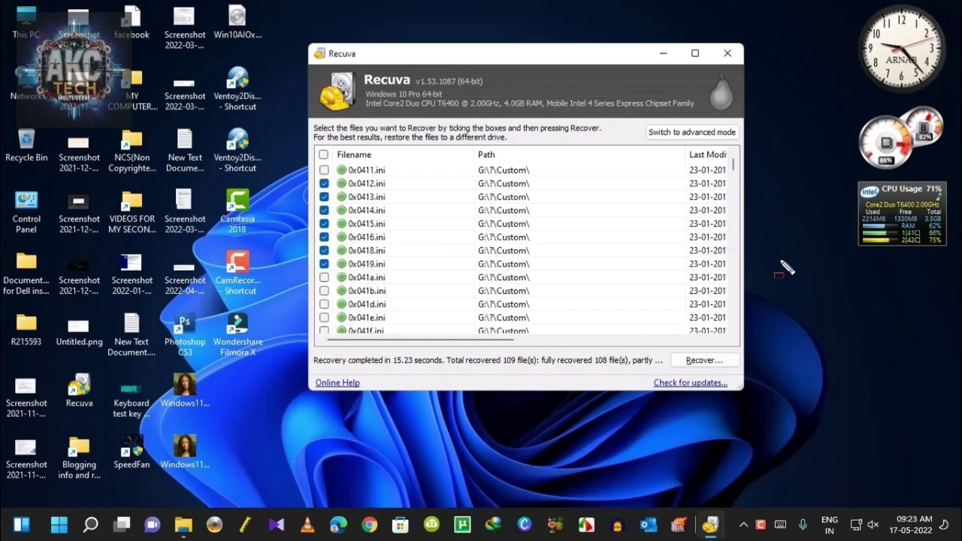
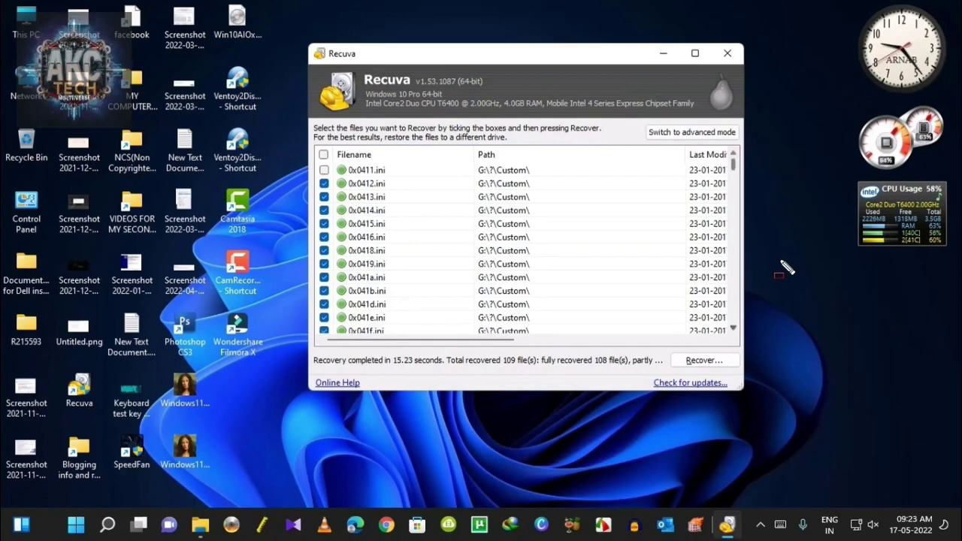
Step: Check 0x0424.ini, 0x0804.ini, 0x0816.ini, 0x0c1a.ini and 1026.mst for recovery
{"action": "scroll", "coordinate": [526, 249], "scroll_direction": "down", "scroll_amount": 3}
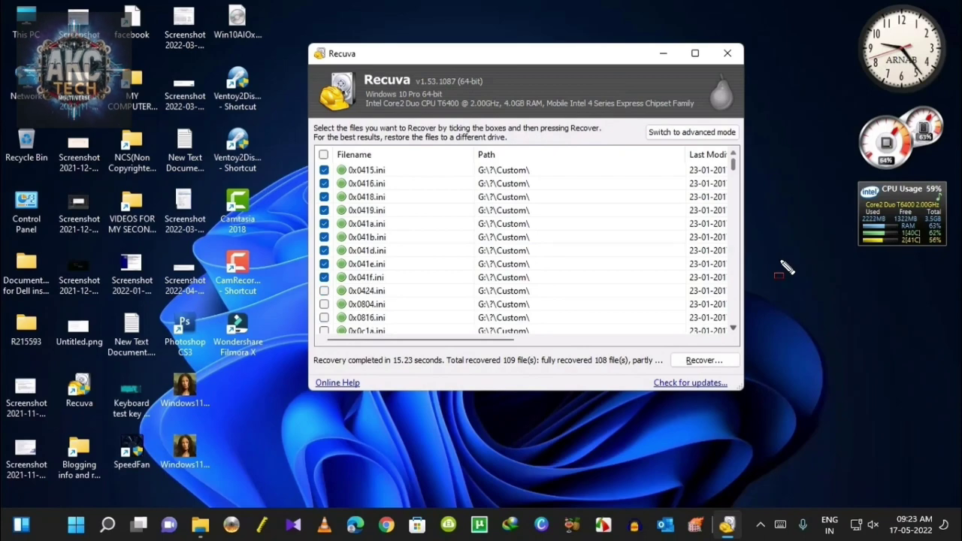
{"action": "scroll", "coordinate": [526, 248], "scroll_direction": "down", "scroll_amount": 1}
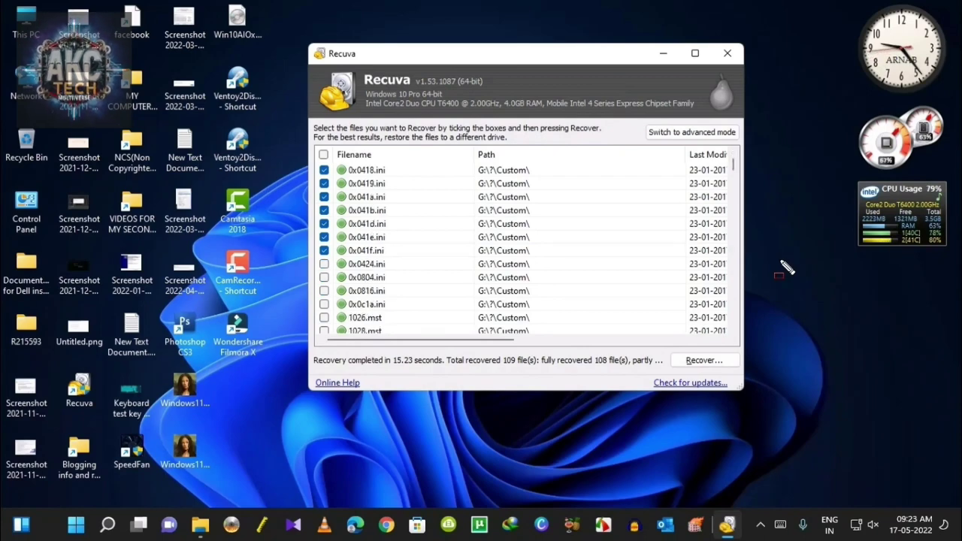
{"action": "left_click", "coordinate": [324, 264]}
{"action": "left_click", "coordinate": [341, 278]}
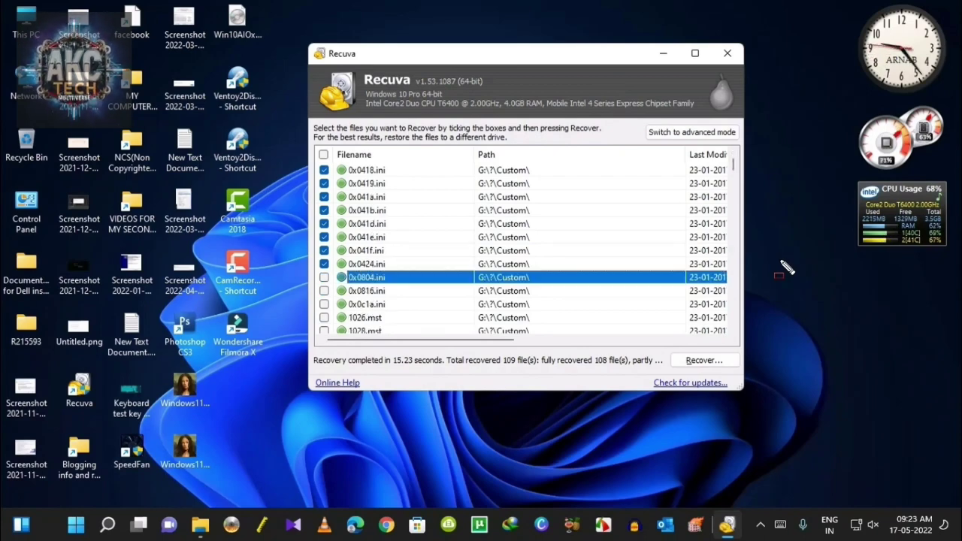
{"action": "left_click", "coordinate": [324, 277]}
{"action": "left_click", "coordinate": [324, 291]}
{"action": "key", "text": "Down"}
{"action": "key", "text": "space"}
{"action": "key", "text": "Down"}
{"action": "key", "text": "space"}
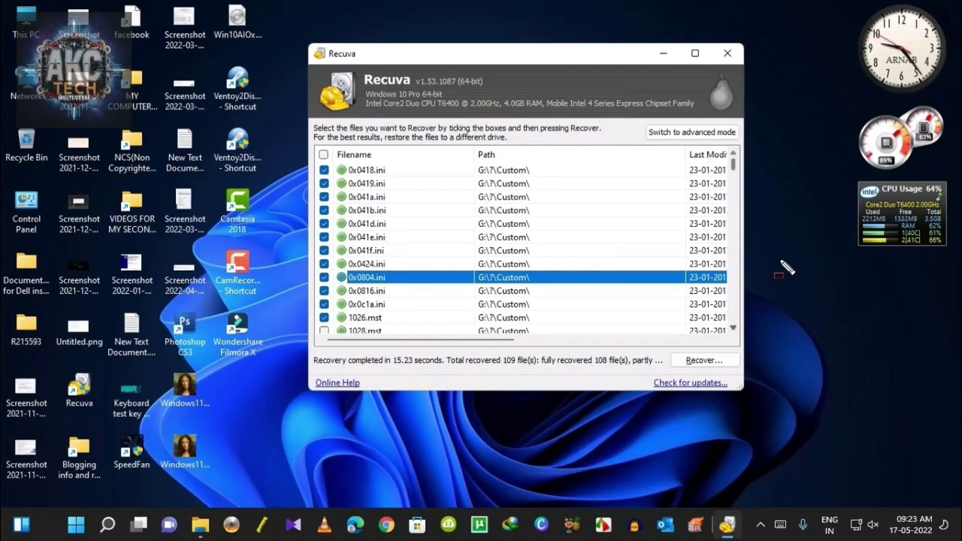
Step: Check the files from 1028.mst through 1032.mst for recovery
{"action": "key", "text": "Down"}
{"action": "key", "text": "Down"}
{"action": "key", "text": "Down"}
{"action": "key", "text": "Down"}
{"action": "key", "text": "Down"}
{"action": "key", "text": "Down"}
{"action": "key", "text": "Down"}
{"action": "key", "text": "Down"}
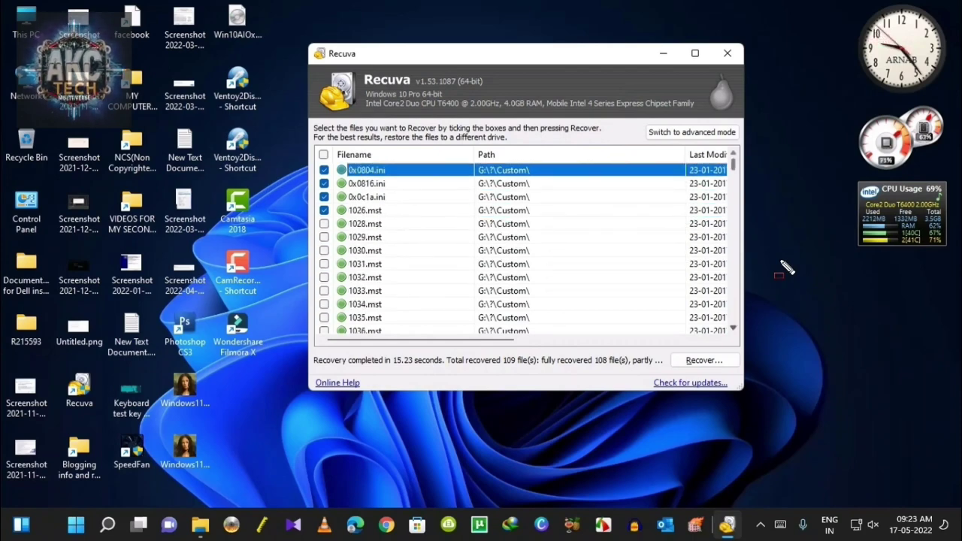
{"action": "key", "text": "Down"}
{"action": "key", "text": "space"}
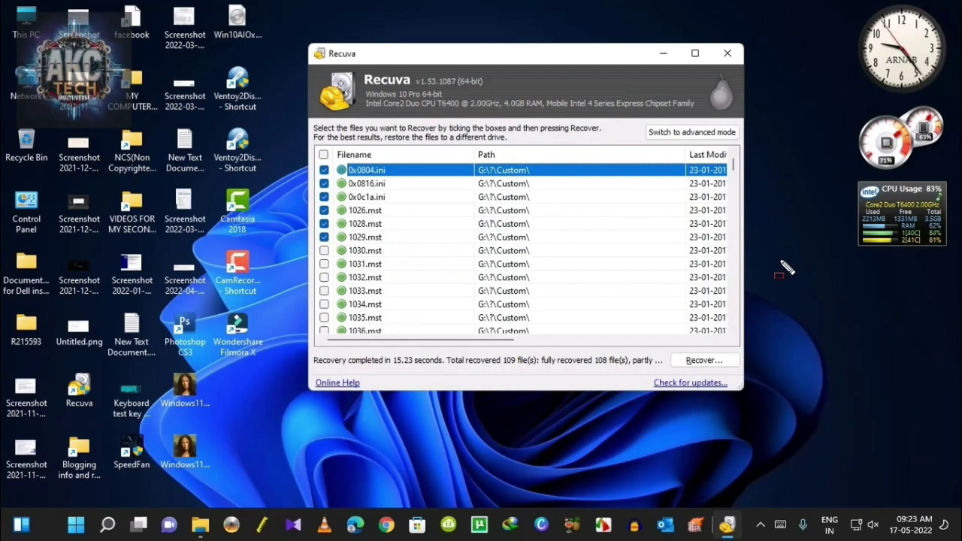
{"action": "key", "text": "Down"}
{"action": "key", "text": "space"}
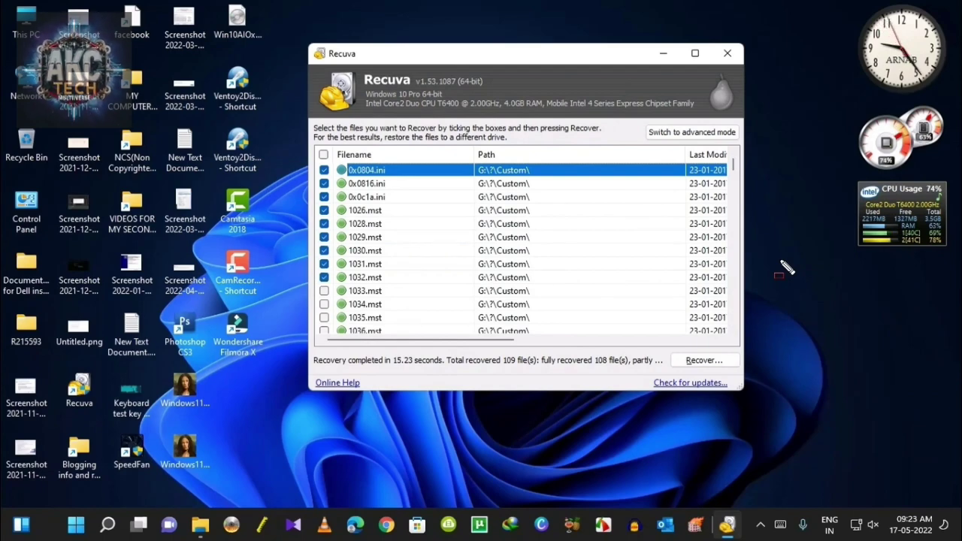
Step: Check the files from 1033.mst through 1036.mst for recovery
{"action": "key", "text": "Down"}
{"action": "key", "text": "space"}
{"action": "key", "text": "Down"}
{"action": "key", "text": "space"}
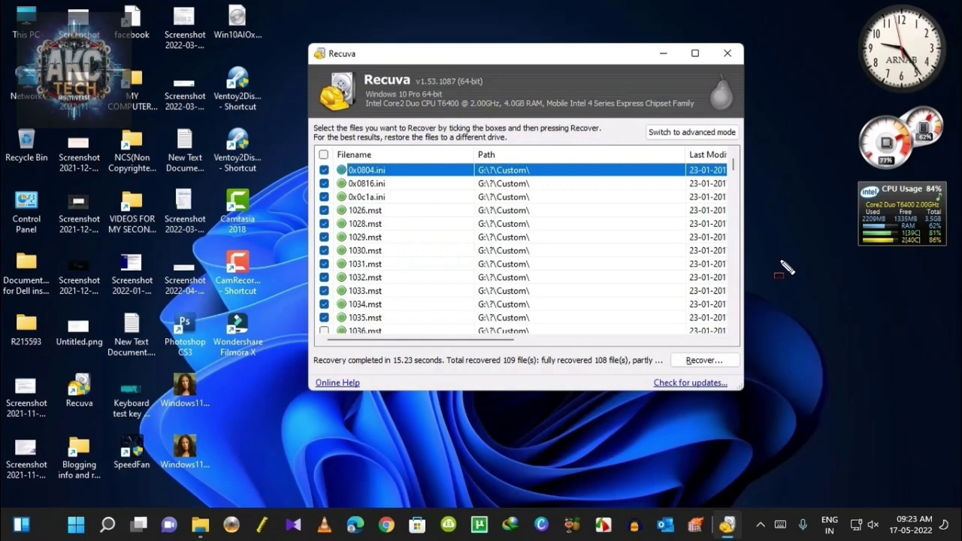
{"action": "key", "text": "Down"}
{"action": "key", "text": "space"}
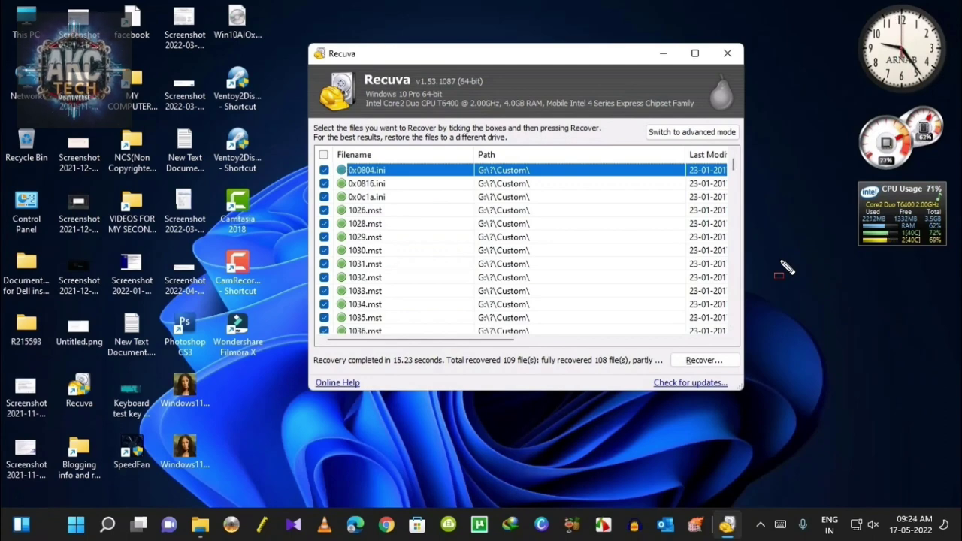
Step: Check the files from 1038.mst through 1044.mst for recovery
{"action": "scroll", "coordinate": [526, 248], "scroll_direction": "down", "scroll_amount": 4}
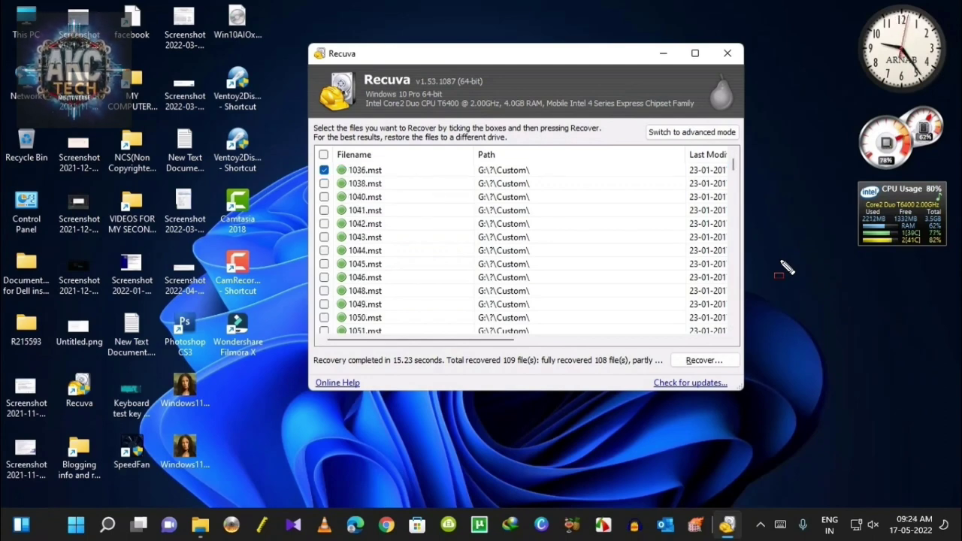
{"action": "left_click", "coordinate": [324, 197]}
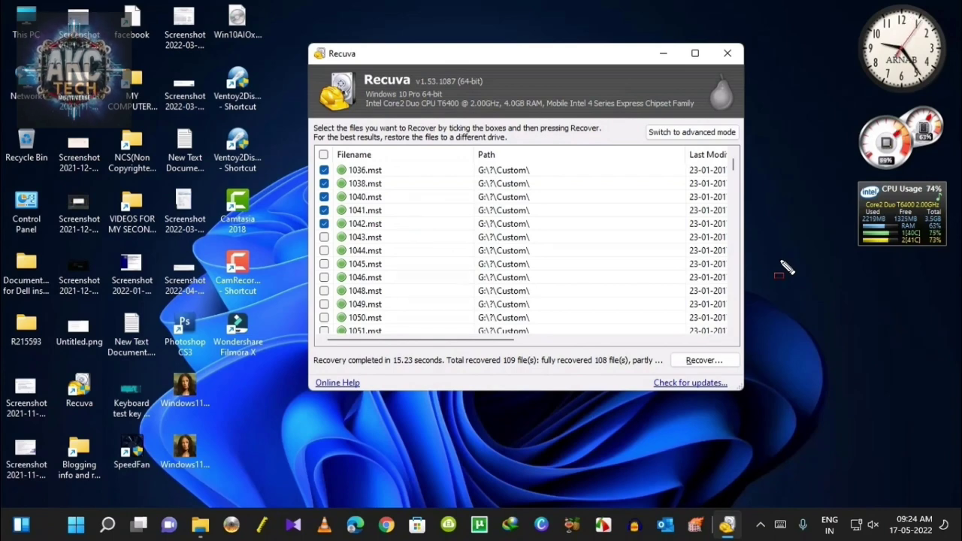
{"action": "key", "text": "Down"}
{"action": "key", "text": "space"}
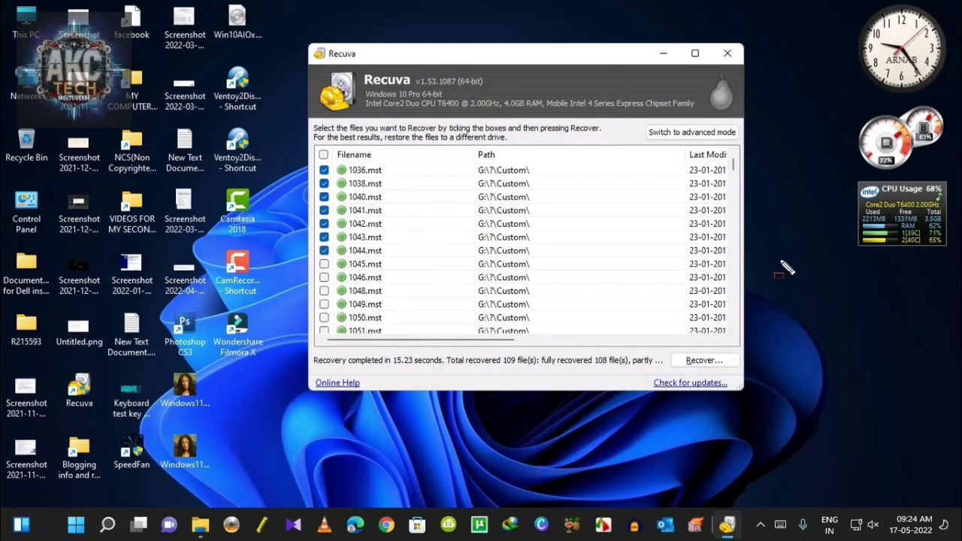
Step: Check the files from 1045.mst through 1051.mst for recovery
{"action": "key", "text": "Down"}
{"action": "key", "text": "space"}
{"action": "key", "text": "Down"}
{"action": "key", "text": "space"}
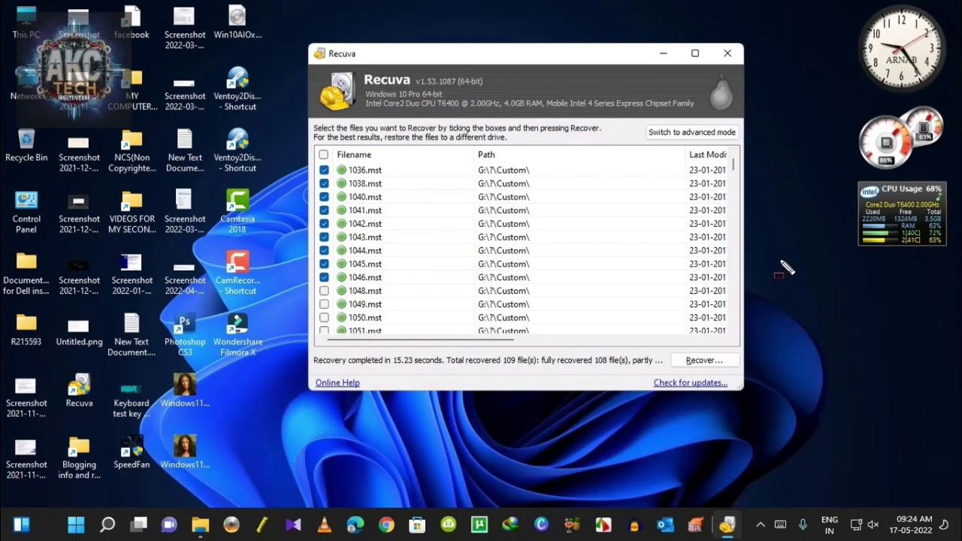
{"action": "key", "text": "Down"}
{"action": "key", "text": "space"}
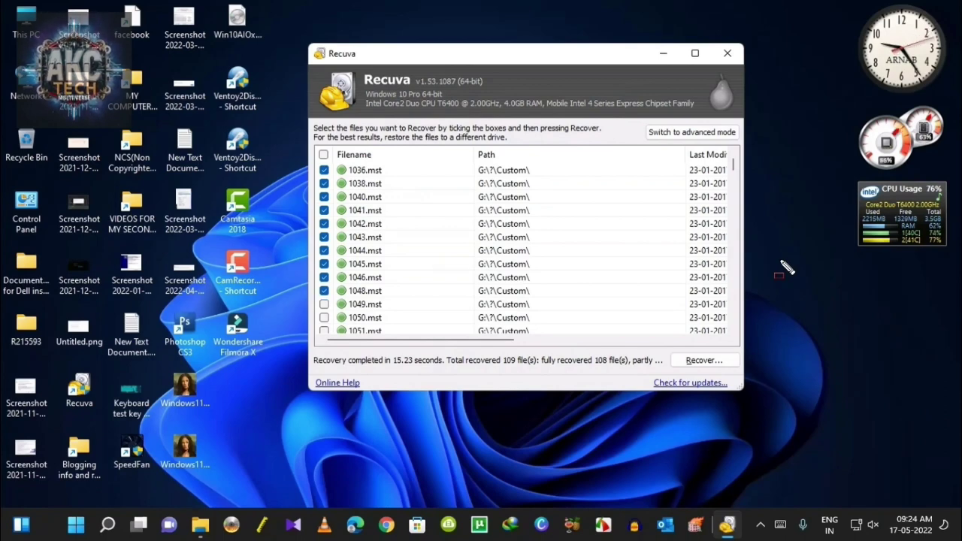
{"action": "key", "text": "Down"}
{"action": "key", "text": "space"}
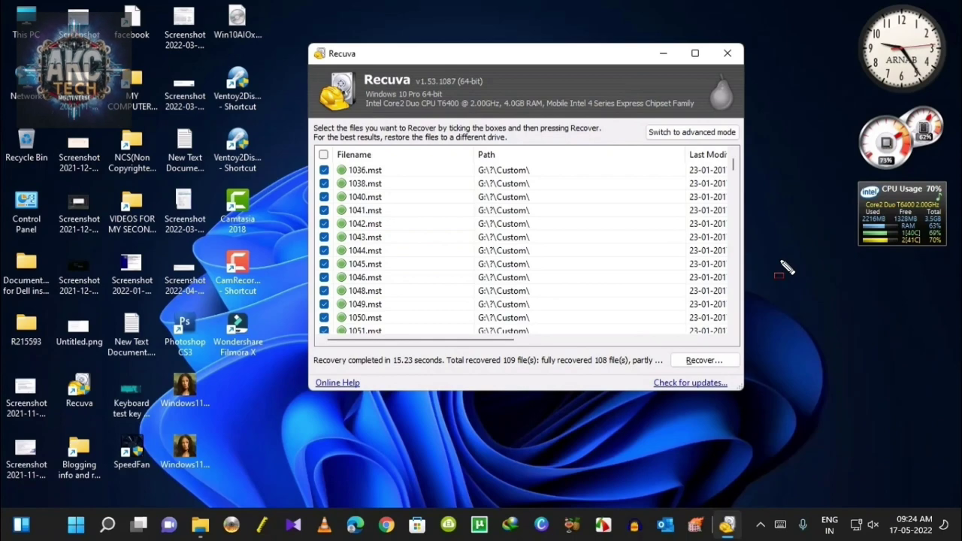
Step: Check 1053.mst, 1054.mst and 1055.mst for recovery
{"action": "scroll", "coordinate": [526, 250], "scroll_direction": "down", "scroll_amount": 1}
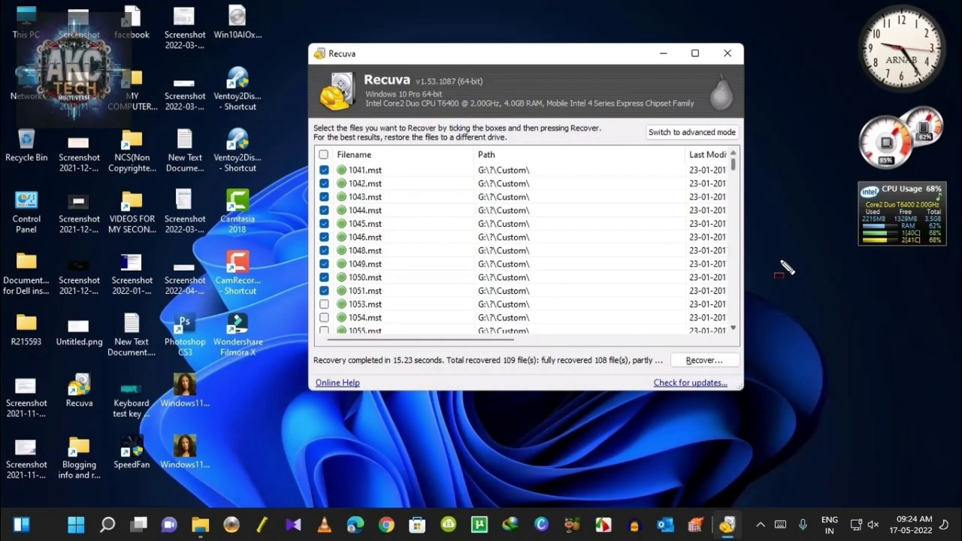
{"action": "key", "text": "Down"}
{"action": "key", "text": "Down"}
{"action": "key", "text": "Down"}
{"action": "key", "text": "Down"}
{"action": "key", "text": "Down"}
{"action": "key", "text": "Down"}
{"action": "key", "text": "Down"}
{"action": "key", "text": "Down"}
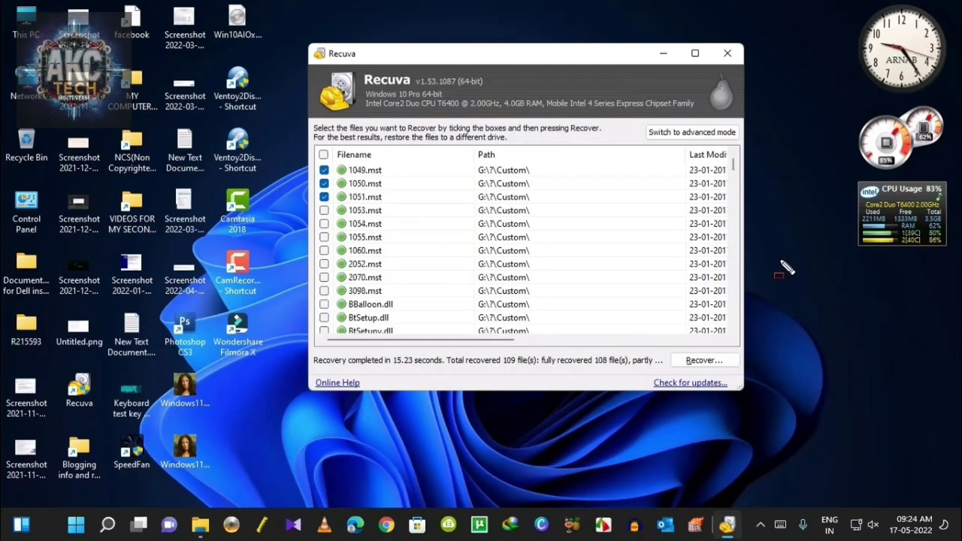
{"action": "left_click", "coordinate": [324, 210]}
{"action": "left_click", "coordinate": [324, 224]}
{"action": "left_click", "coordinate": [325, 237]}
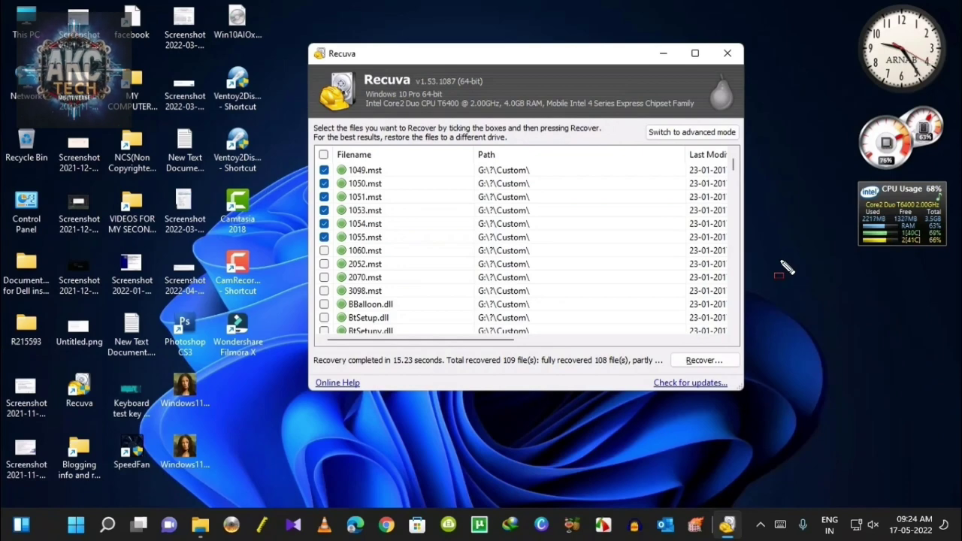
Step: Check 1060.mst, 2052.mst and 2070.mst for recovery
{"action": "key", "text": "Down"}
{"action": "key", "text": "space"}
{"action": "key", "text": "Down"}
{"action": "key", "text": "space"}
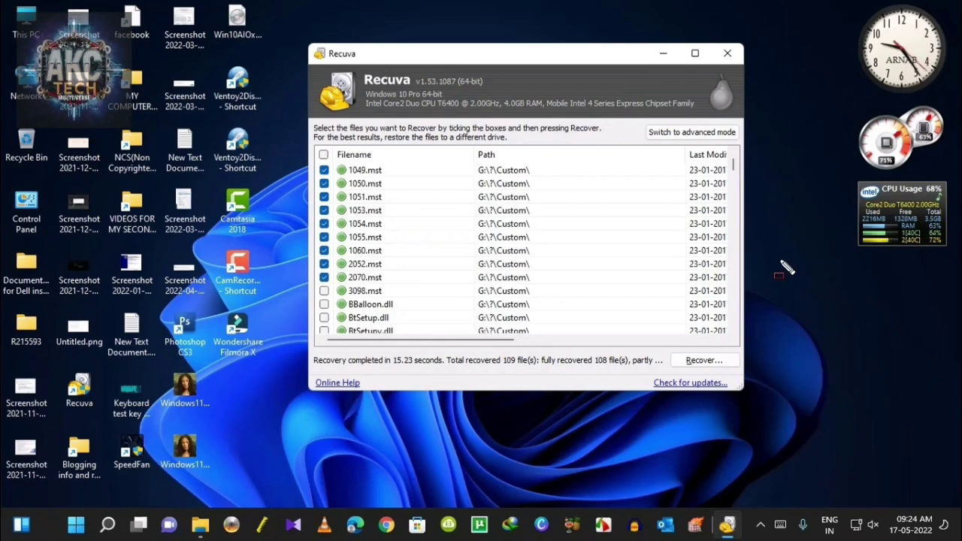
Step: Check 3098.mst, BBalloon.dll, BtSetup.dll and BtSetupv.dll for recovery
{"action": "key", "text": "Down"}
{"action": "key", "text": "space"}
{"action": "key", "text": "Down"}
{"action": "key", "text": "space"}
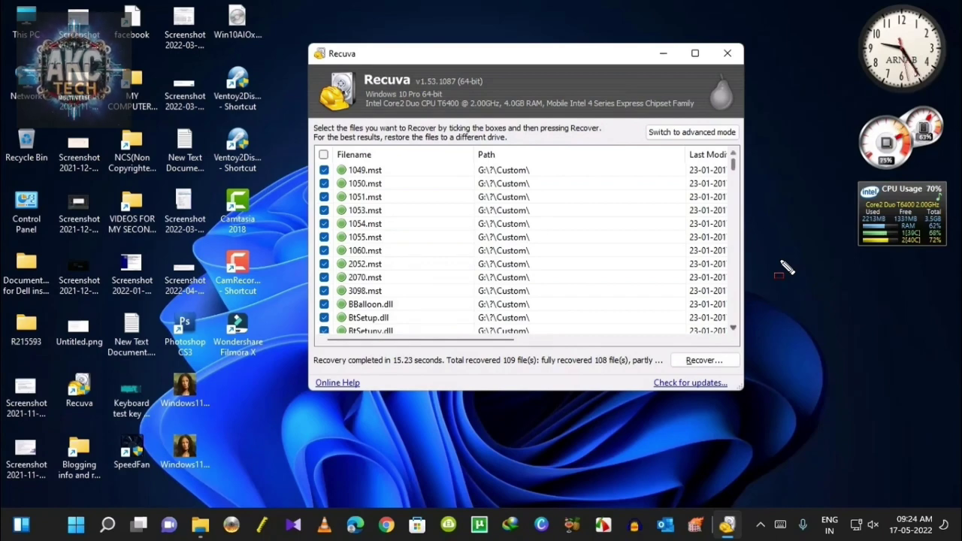
{"action": "key", "text": "Down"}
{"action": "key", "text": "Down"}
{"action": "scroll", "coordinate": [782, 262], "scroll_direction": "down", "scroll_amount": 1}
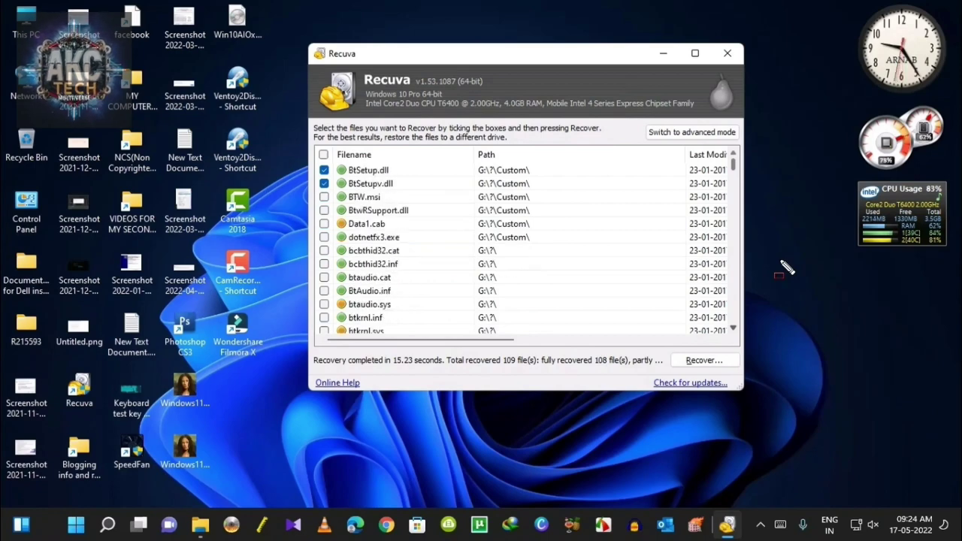
{"action": "scroll", "coordinate": [786, 268], "scroll_direction": "down", "scroll_amount": 1}
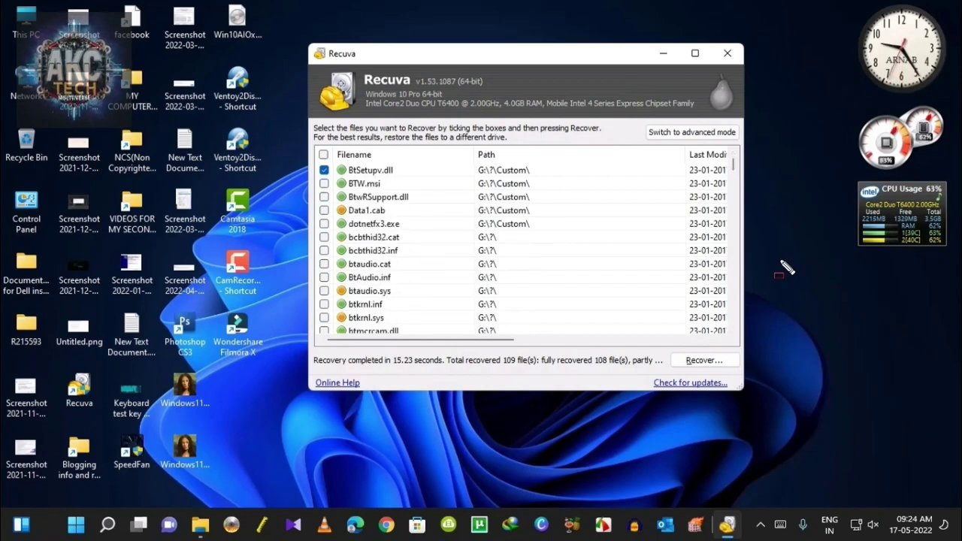
Step: Recover the checked files to the External Lappy HDD Data Backup folder on New Volume (F:) and dismiss the completion message
{"action": "left_click", "coordinate": [840, 309]}
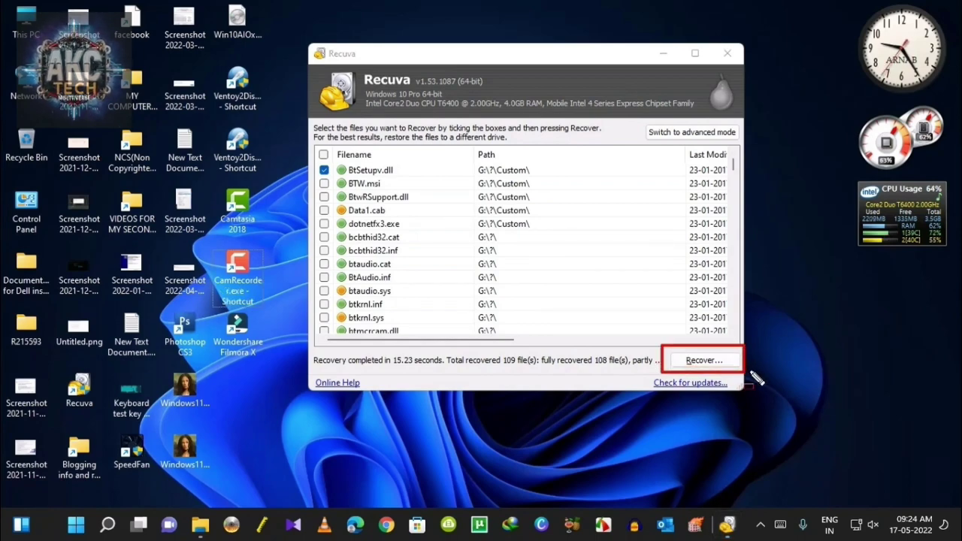
{"action": "key", "text": "Escape"}
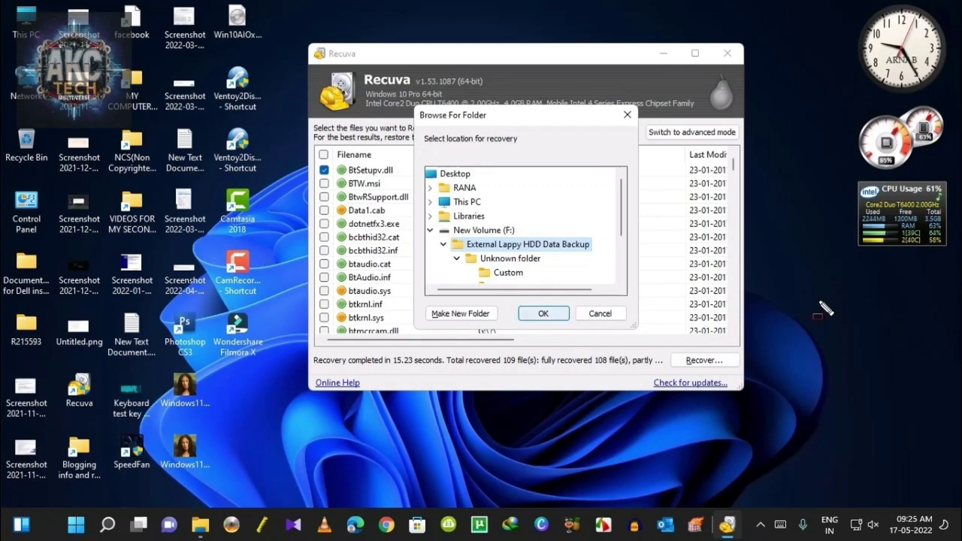
{"action": "key", "text": "Return"}
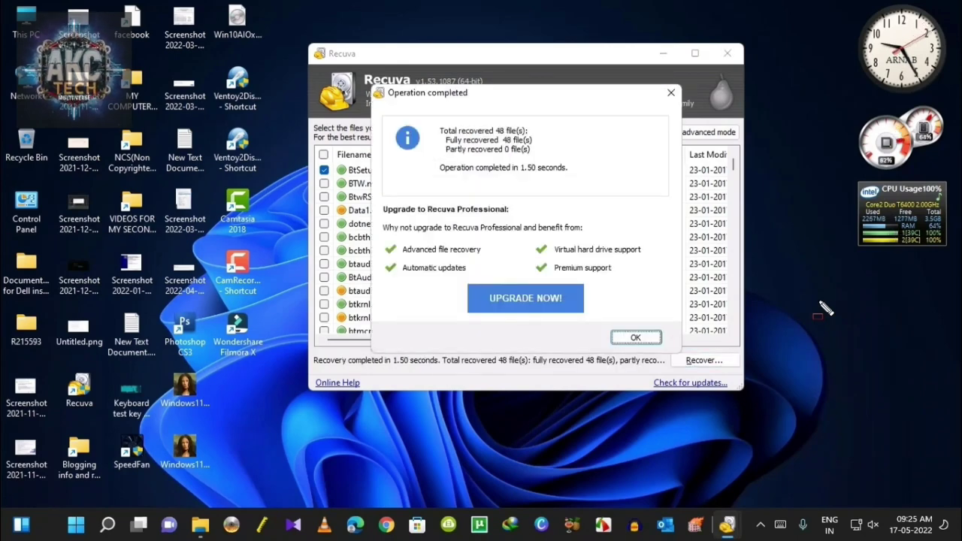
{"action": "left_click", "coordinate": [819, 302]}
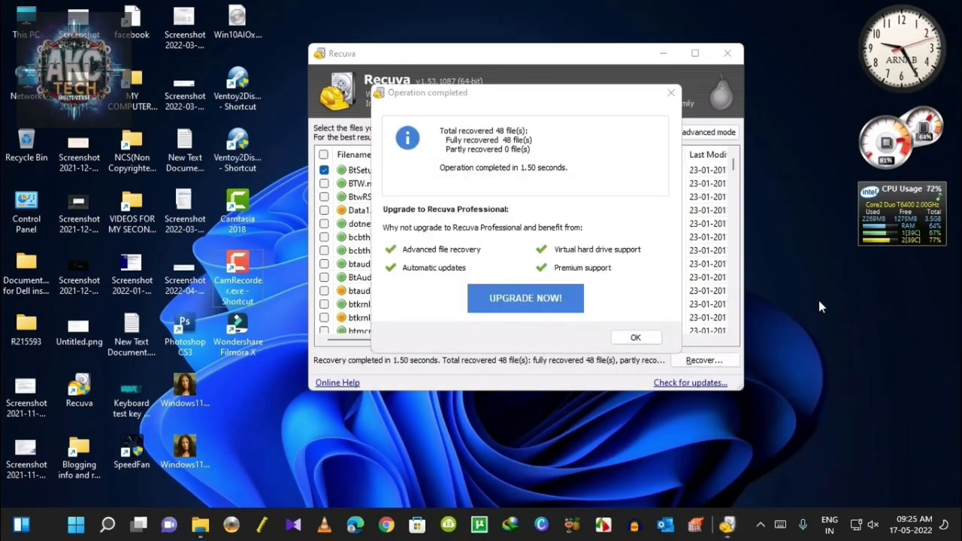
{"action": "left_click_drag", "start_coordinate": [366, 76], "coordinate": [600, 132]}
{"action": "left_click_drag", "start_coordinate": [711, 292], "coordinate": [692, 363]}
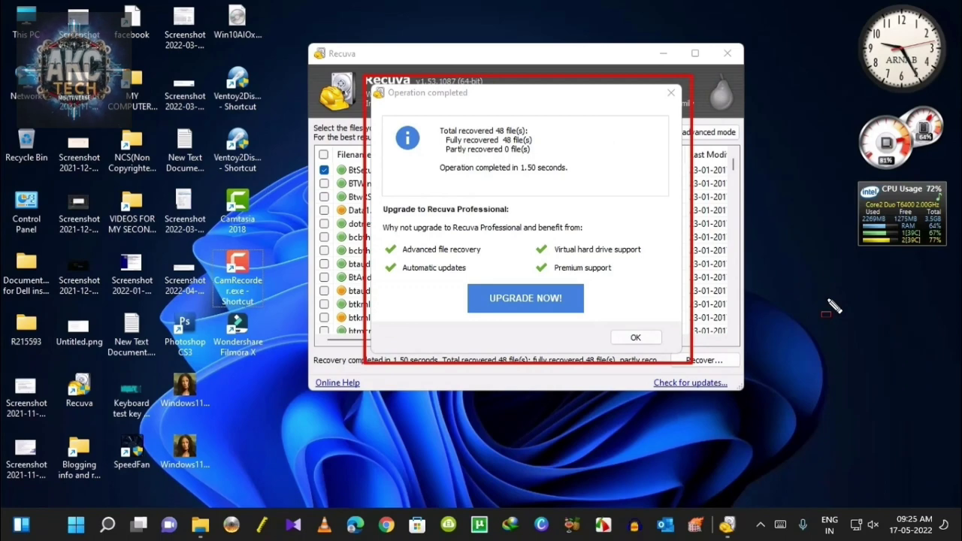
{"action": "key", "text": "Escape"}
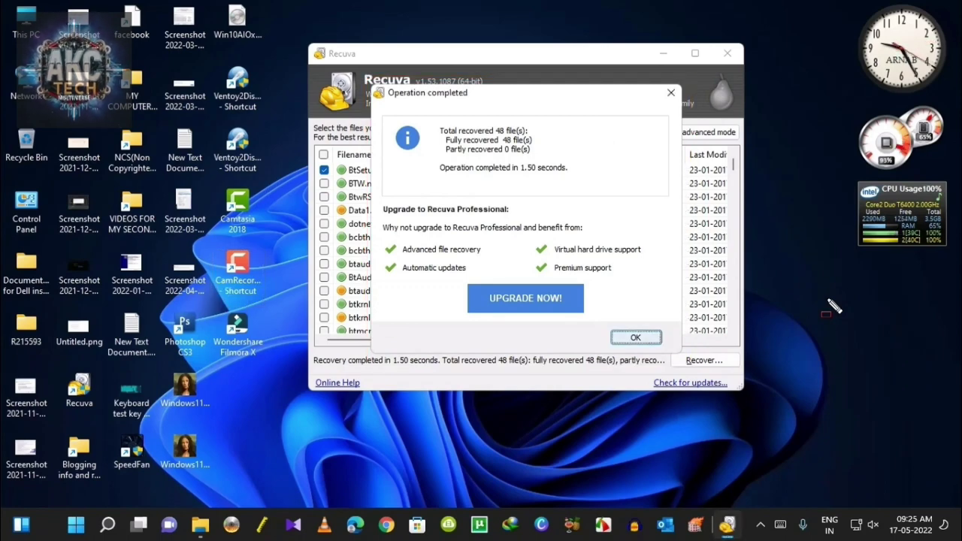
{"action": "key", "text": "Return"}
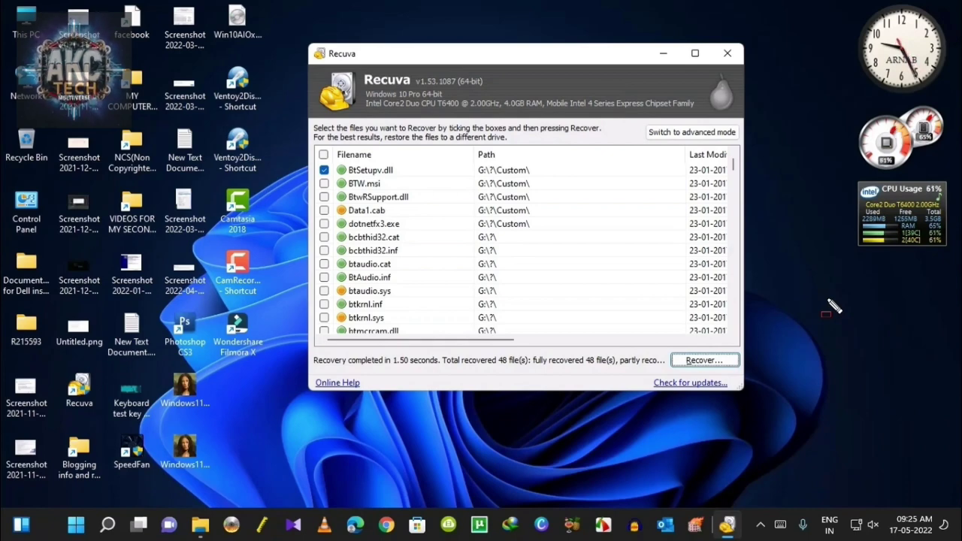
Step: Uncheck every file in the recovery list by toggling the selection of all files on and off
{"action": "left_click", "coordinate": [827, 299]}
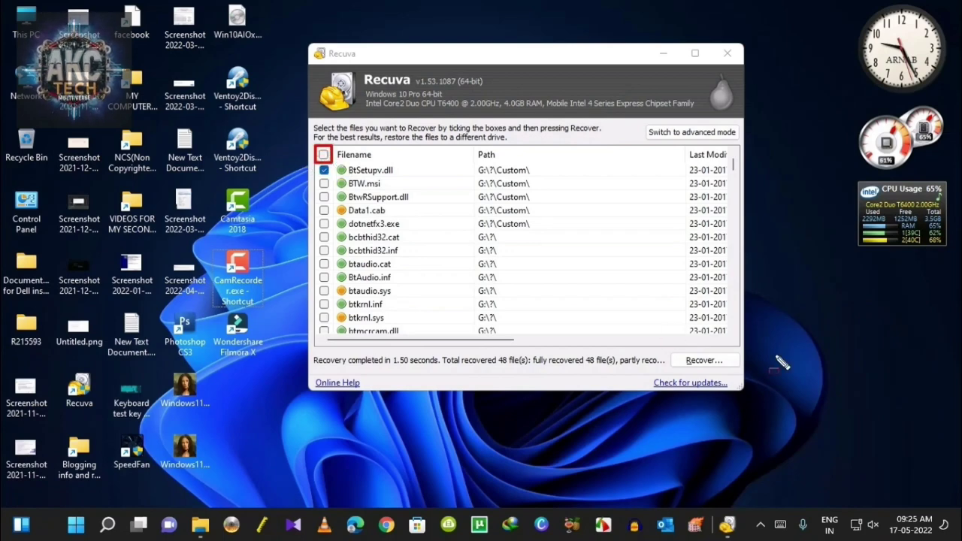
{"action": "key", "text": "Escape"}
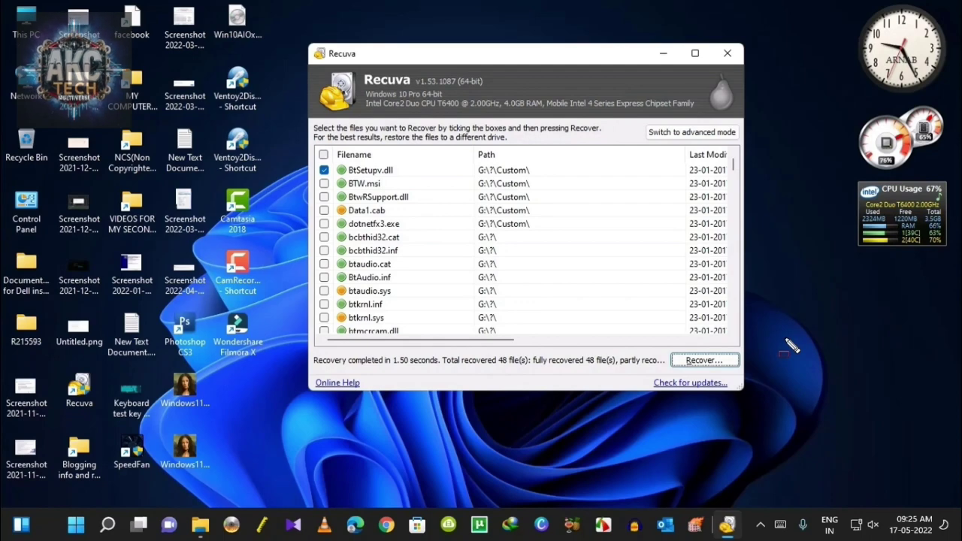
{"action": "left_click", "coordinate": [792, 346]}
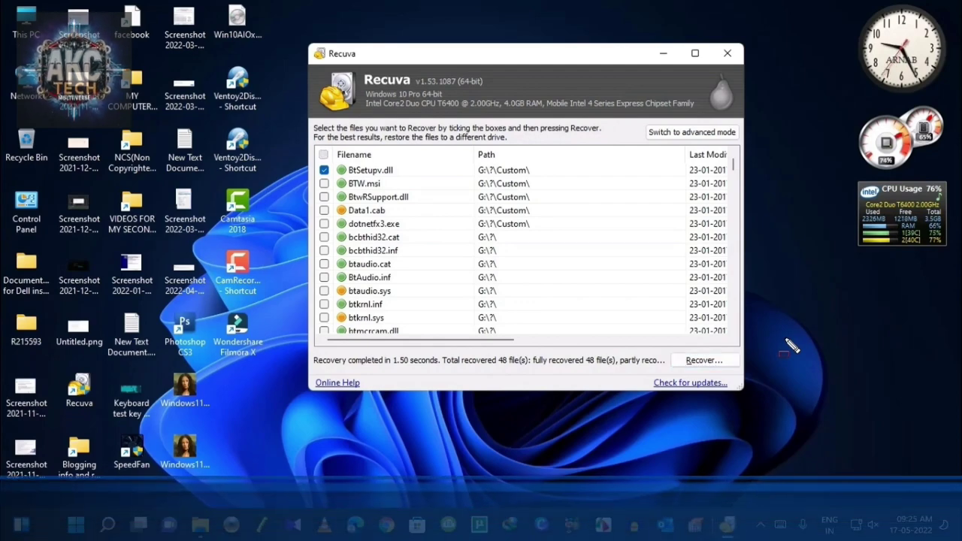
{"action": "left_click", "coordinate": [324, 154]}
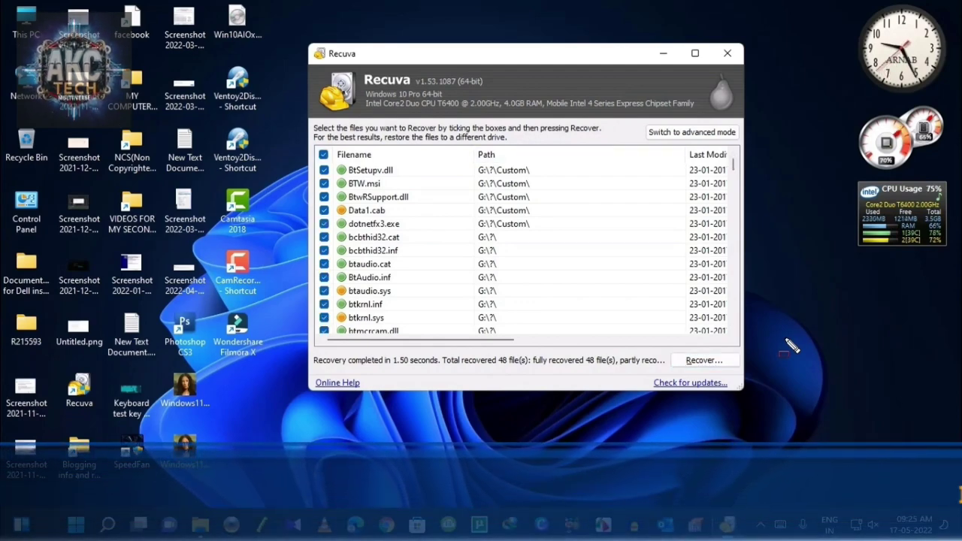
{"action": "left_click", "coordinate": [785, 338]}
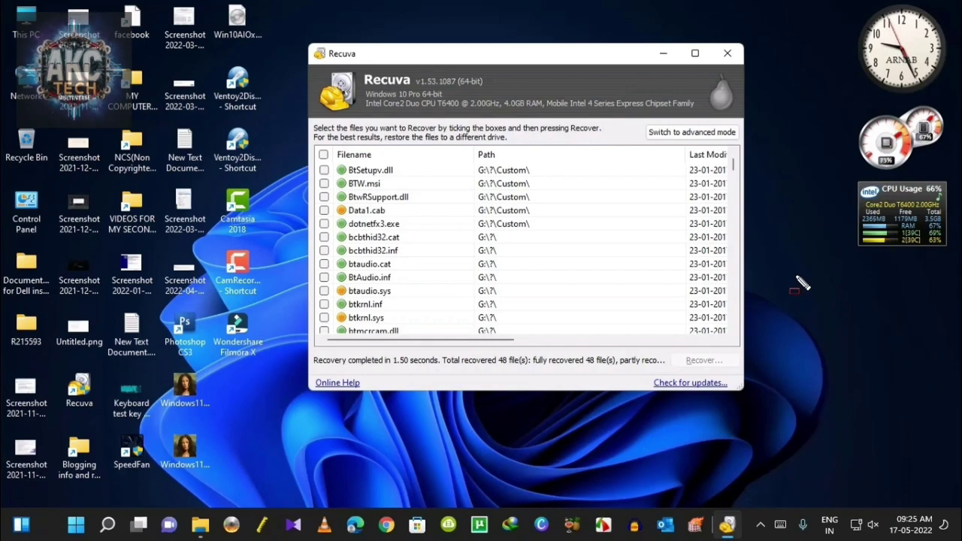
{"action": "left_click", "coordinate": [799, 278]}
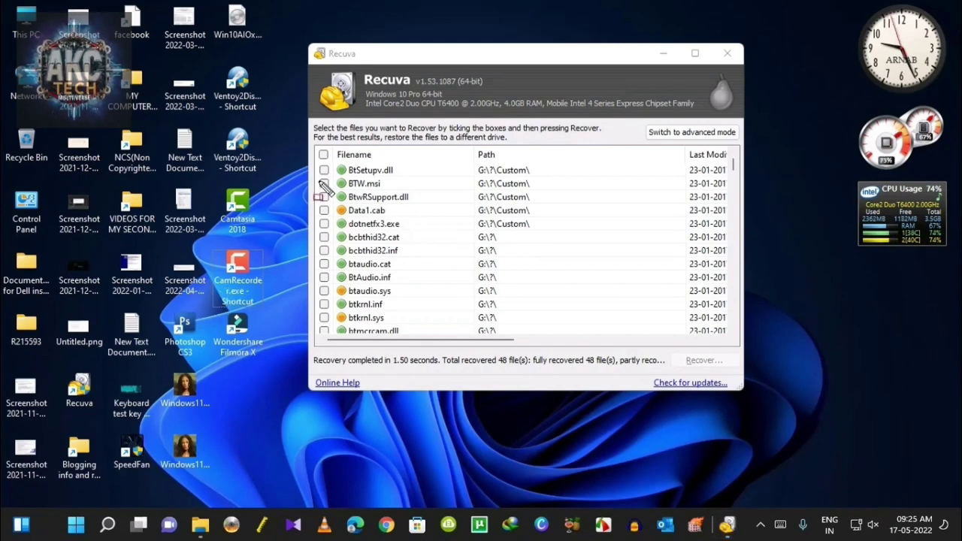
{"action": "mouse_move", "coordinate": [316, 177]}
{"action": "left_mouse_down"}
{"action": "mouse_move", "coordinate": [410, 212]}
{"action": "mouse_move", "coordinate": [411, 338]}
{"action": "left_mouse_up"}
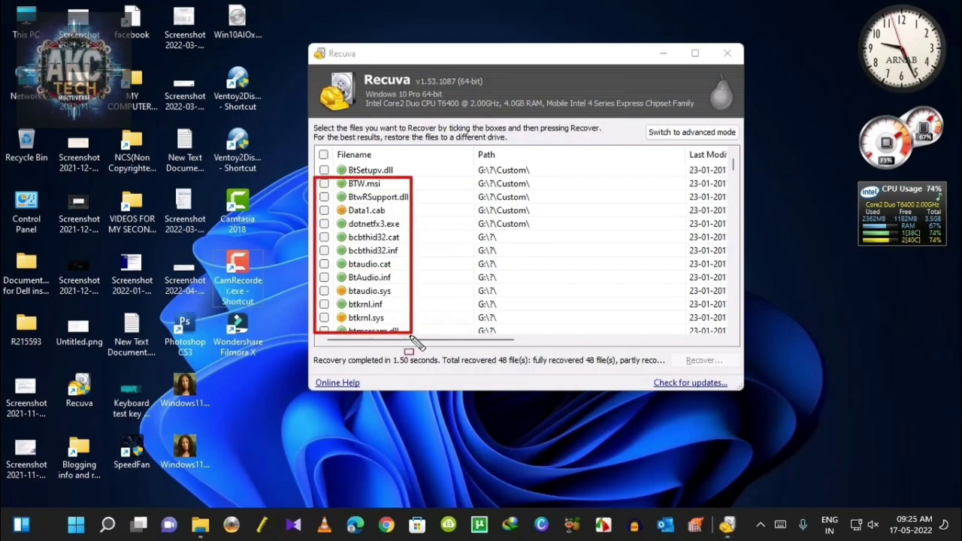
{"action": "key", "text": "Escape"}
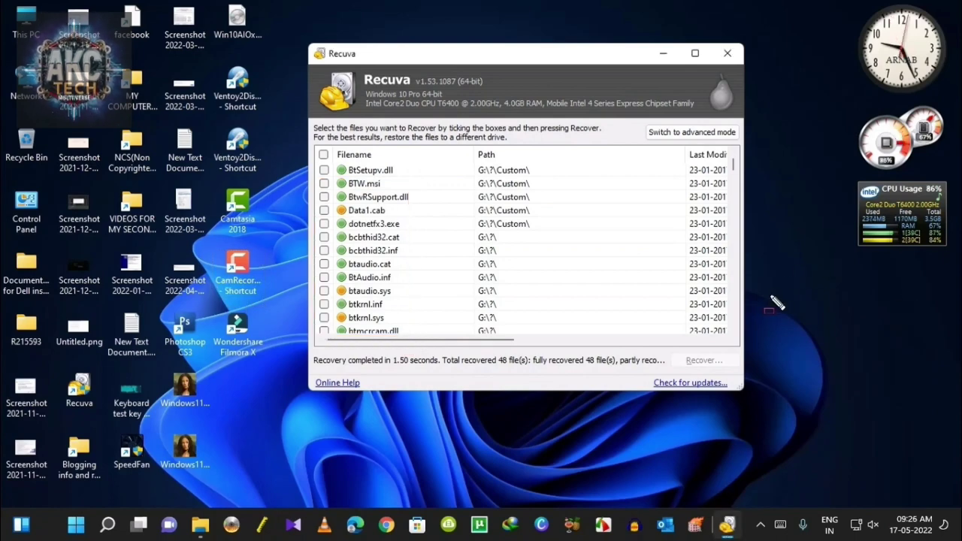
Step: Check BTW.msi, BtwRSupport.dll, Data1.cab, dotnetfx3.exe and bcbthid32.cat for recovery
{"action": "key", "text": "space"}
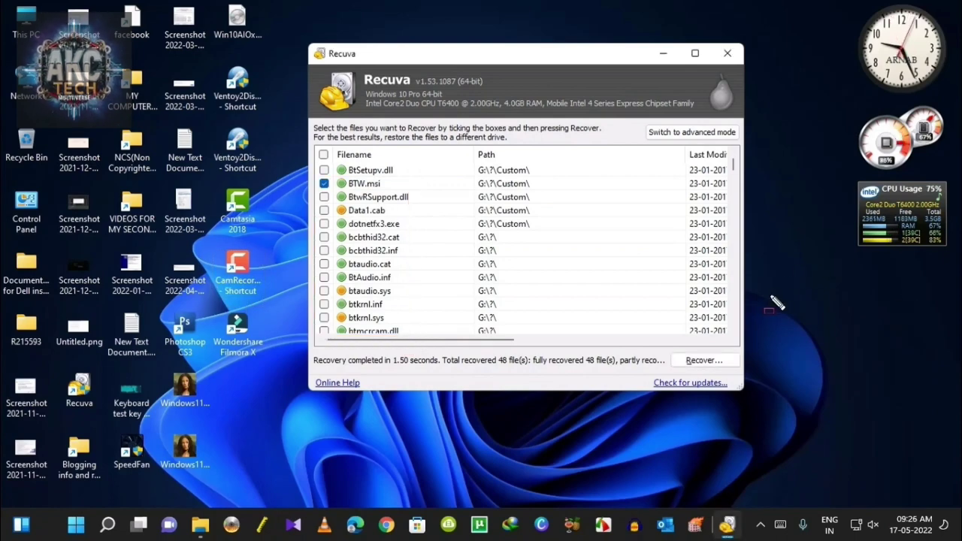
{"action": "key", "text": "Down"}
{"action": "key", "text": "space"}
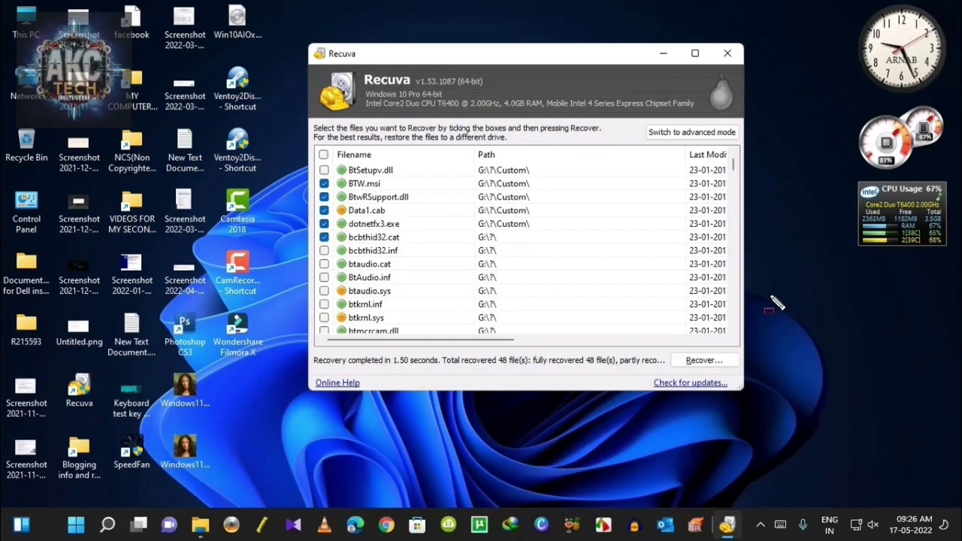
Step: Check the files from bcbthid32.inf through btkrnl.sys for recovery
{"action": "left_click", "coordinate": [324, 250]}
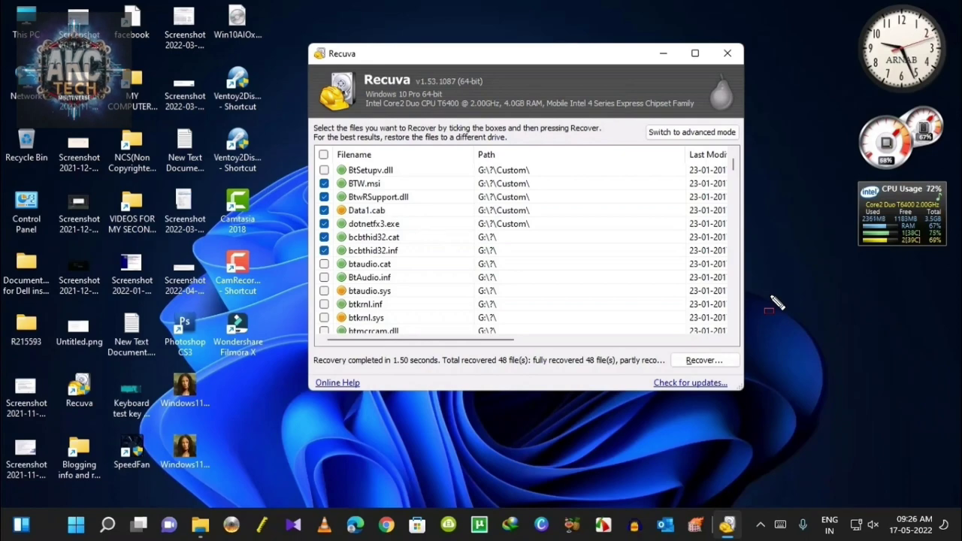
{"action": "key", "text": "Down"}
{"action": "key", "text": "space"}
{"action": "key", "text": "Down"}
{"action": "key", "text": "space"}
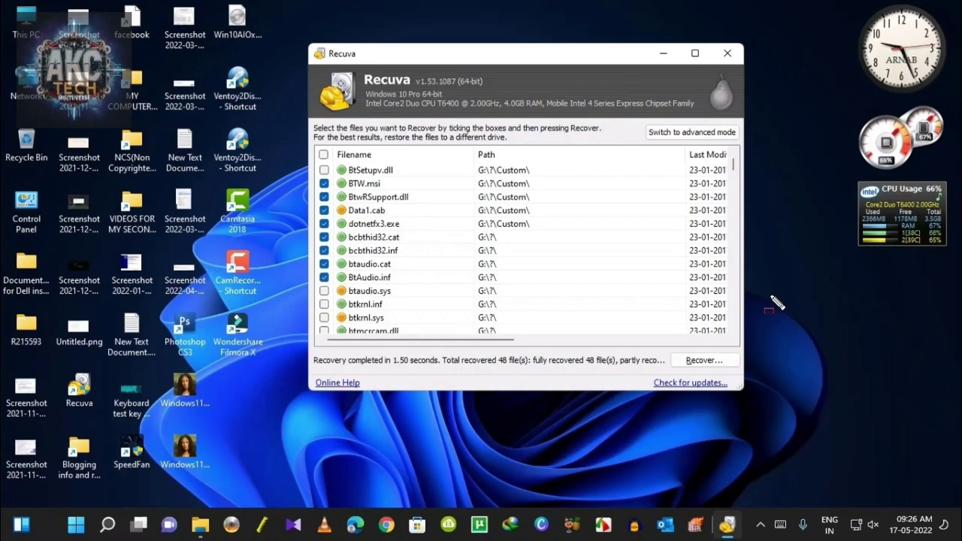
{"action": "key", "text": "Down"}
{"action": "key", "text": "space"}
{"action": "key", "text": "Down"}
{"action": "key", "text": "space"}
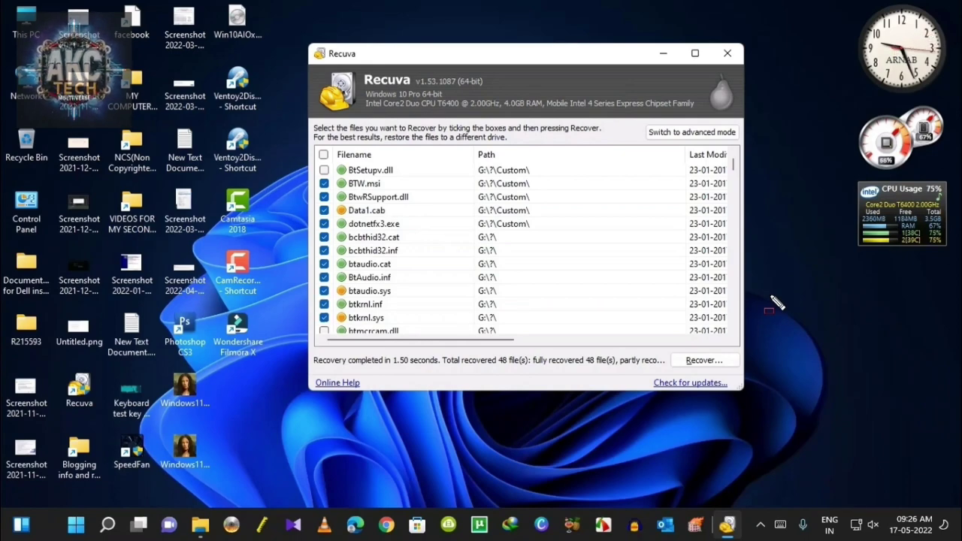
Step: Check btmcrcam.dll, btport.cat, btport.inf, btport.sys and btw.cat for recovery
{"action": "scroll", "coordinate": [526, 250], "scroll_direction": "down", "scroll_amount": 3}
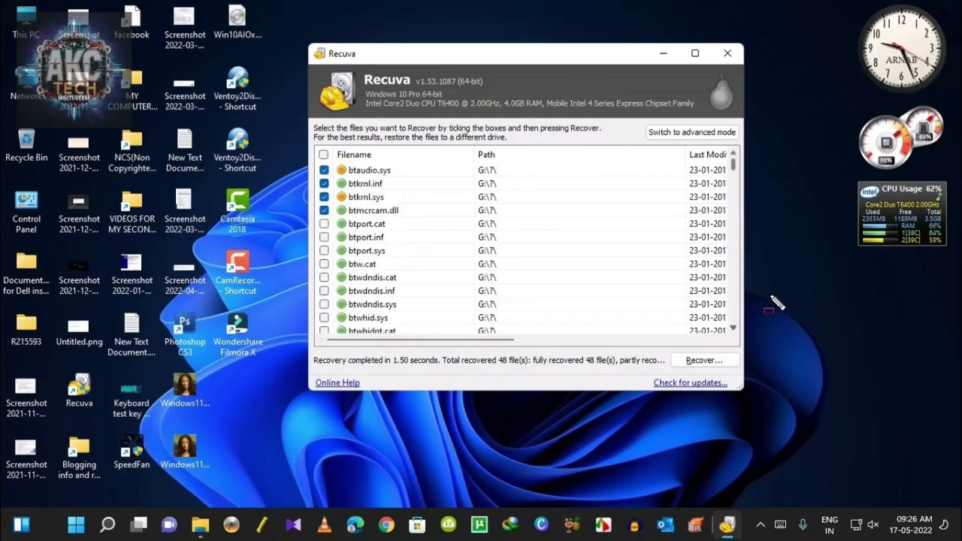
{"action": "scroll", "coordinate": [775, 302], "scroll_direction": "down", "scroll_amount": 1}
{"action": "scroll", "coordinate": [776, 303], "scroll_direction": "down", "scroll_amount": 1}
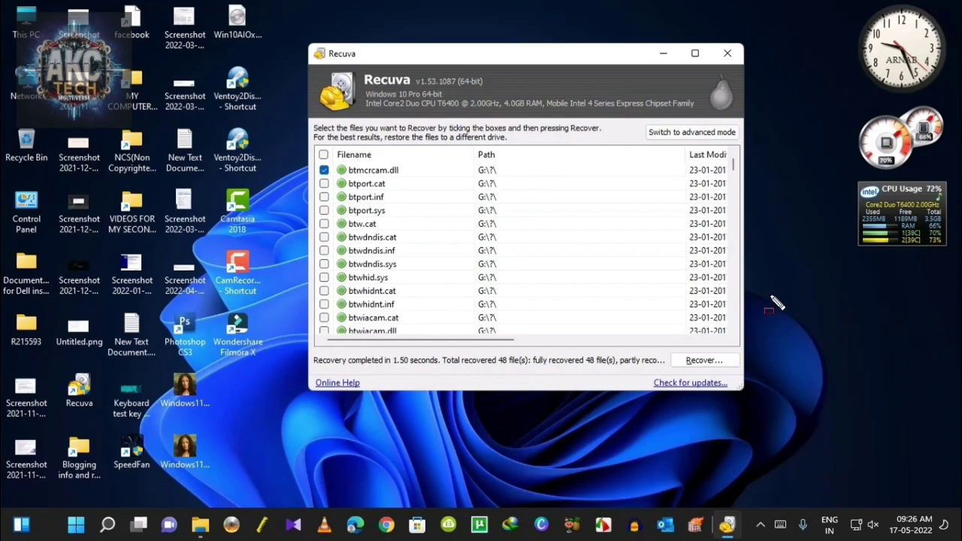
{"action": "key", "text": "space"}
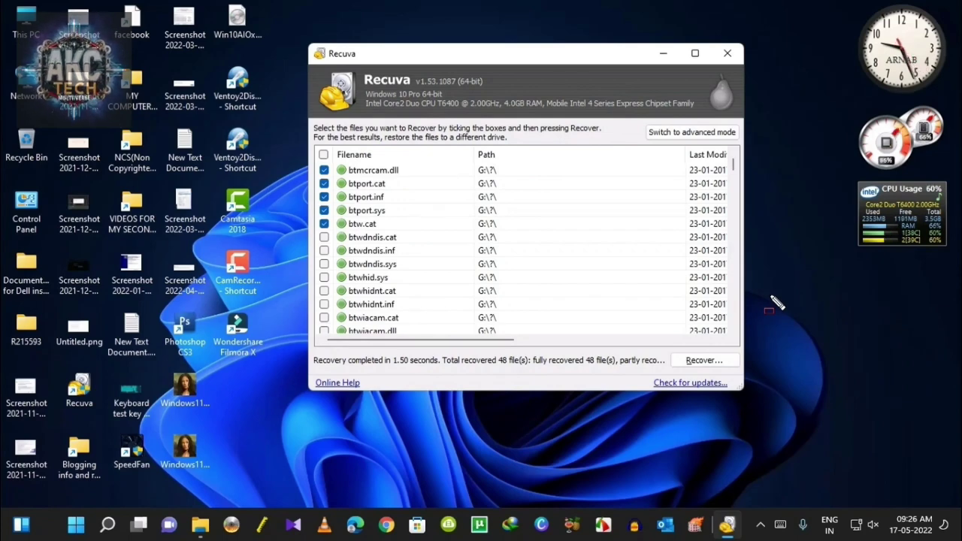
Step: Check the files from btwdndis.cat through btwiacam.inf for recovery
{"action": "key", "text": "space"}
{"action": "key", "text": "Down"}
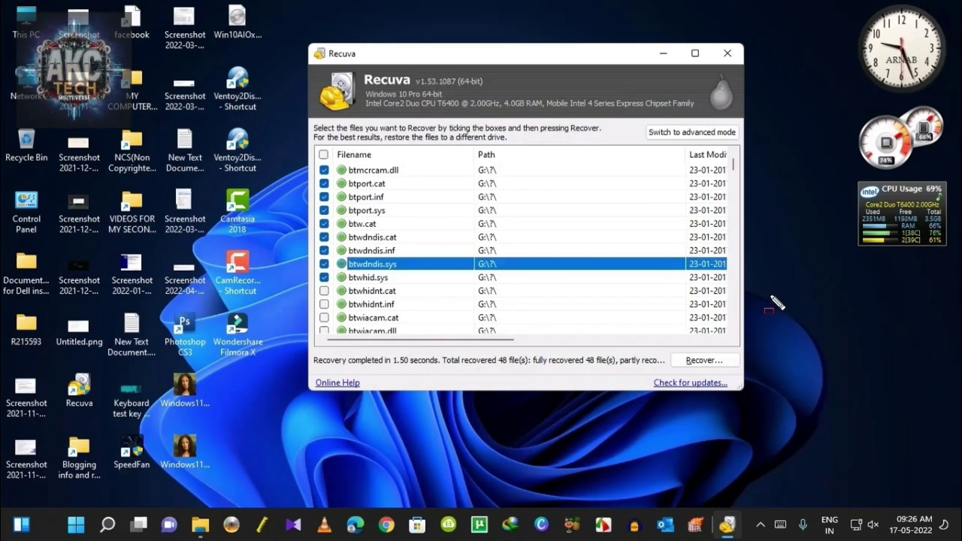
{"action": "key", "text": "space"}
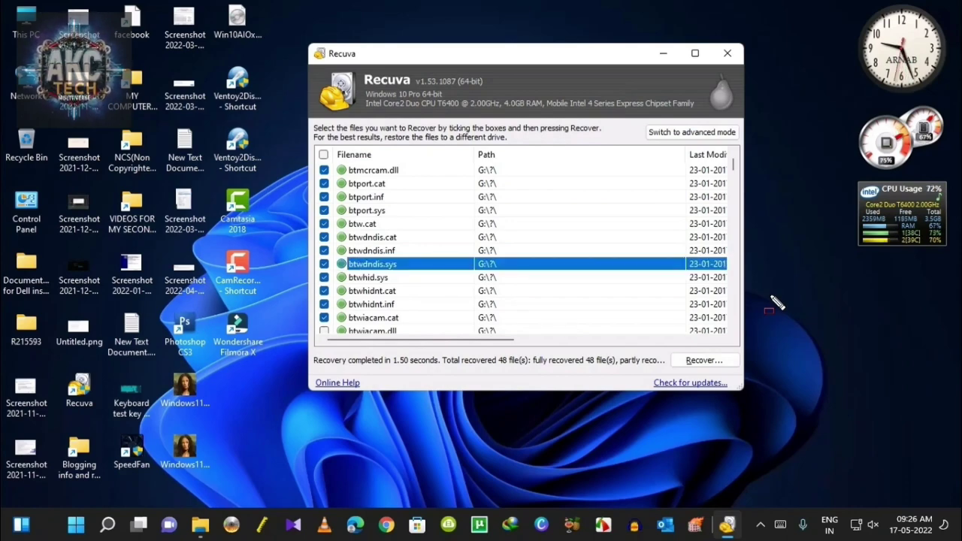
{"action": "scroll", "coordinate": [776, 303], "scroll_direction": "down", "scroll_amount": 3}
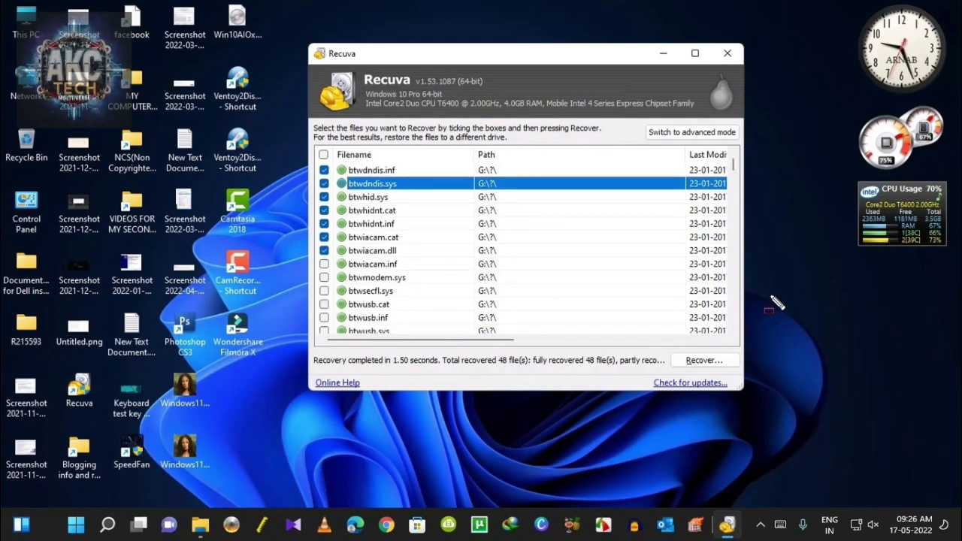
{"action": "scroll", "coordinate": [777, 303], "scroll_direction": "down", "scroll_amount": 1}
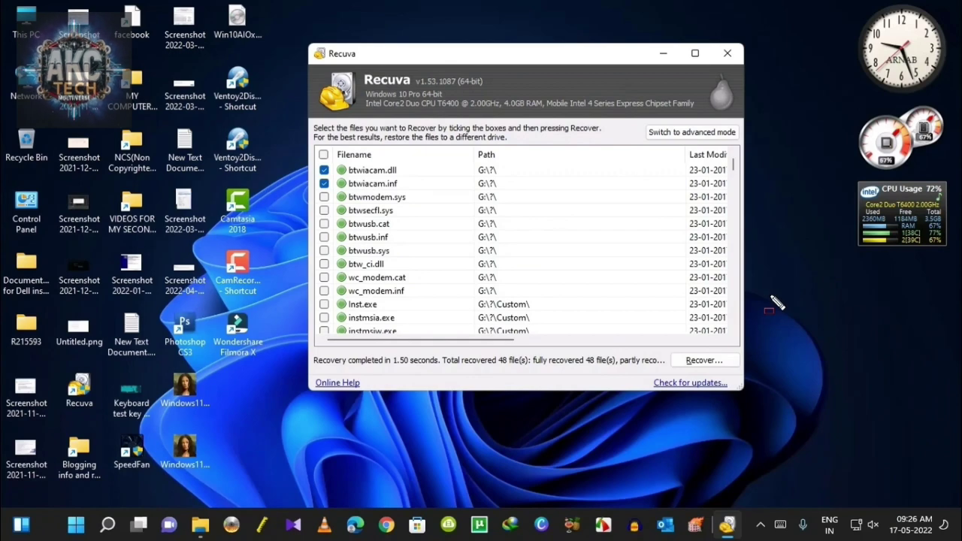
Step: Check the files from btwmodem.sys through wc_modem.inf for recovery
{"action": "left_click", "coordinate": [324, 210]}
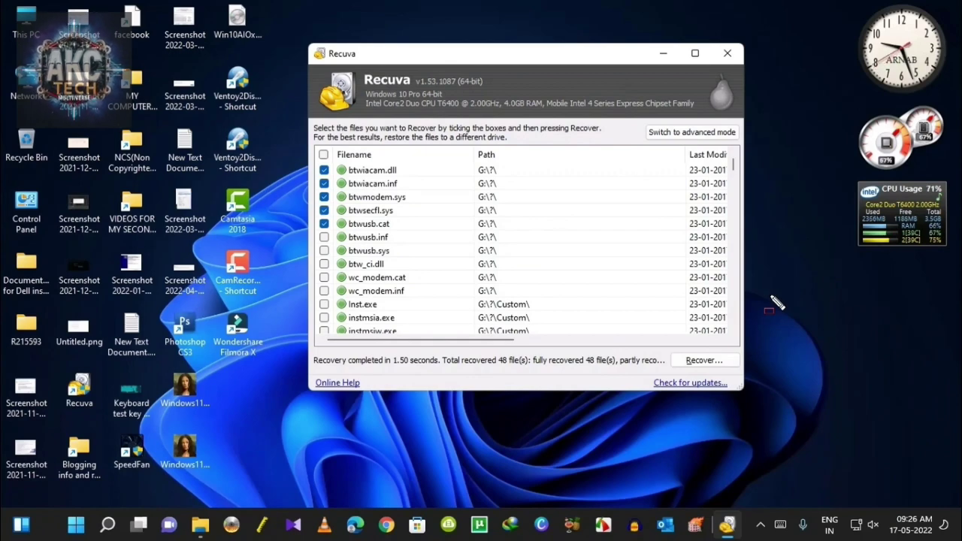
{"action": "key", "text": "Down"}
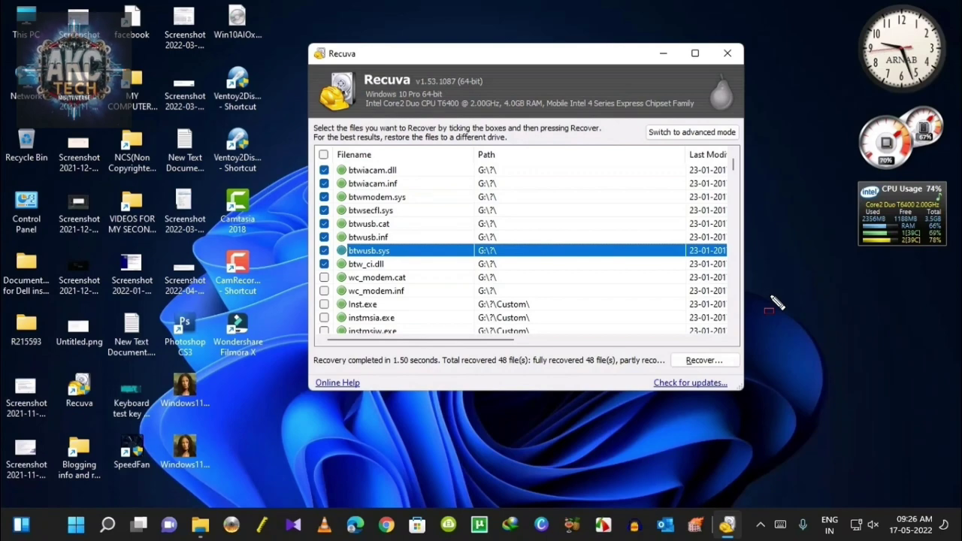
{"action": "left_click", "coordinate": [324, 278]}
{"action": "key", "text": "Down"}
{"action": "key", "text": "Down"}
{"action": "key", "text": "Down"}
{"action": "key", "text": "Down"}
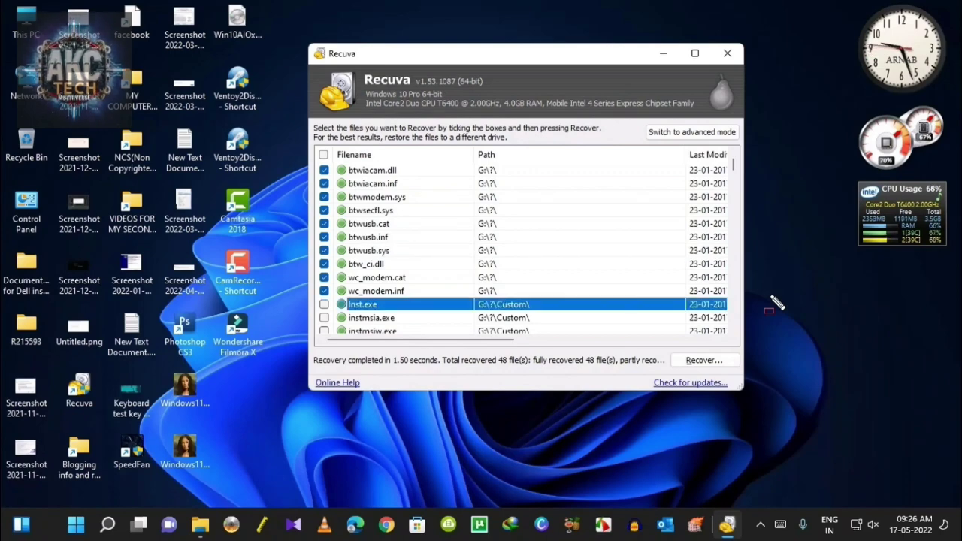
Step: Check Inst.exe, instmsia.exe and instmsiw.exe in the Custom folder for recovery
{"action": "key", "text": "Down"}
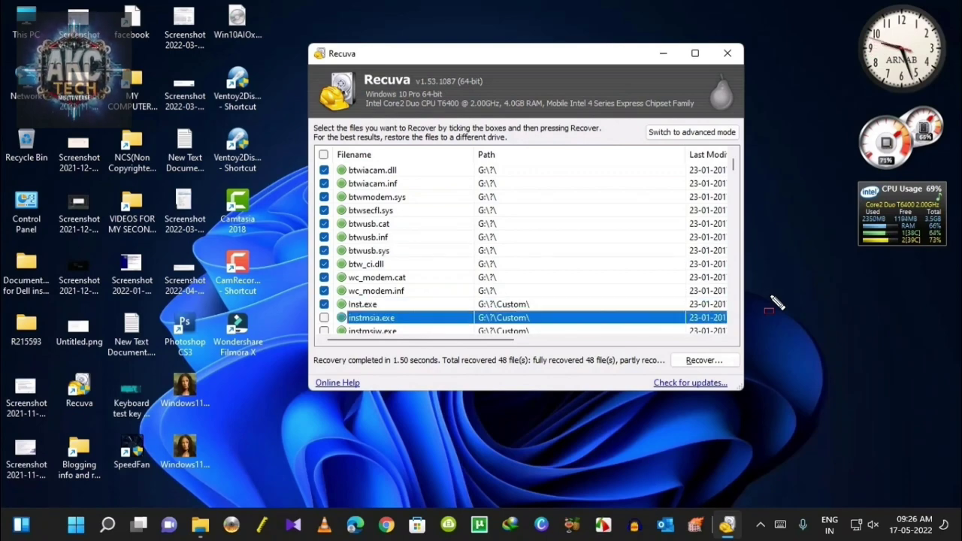
{"action": "key", "text": "space"}
{"action": "scroll", "coordinate": [772, 299], "scroll_direction": "down", "scroll_amount": 4}
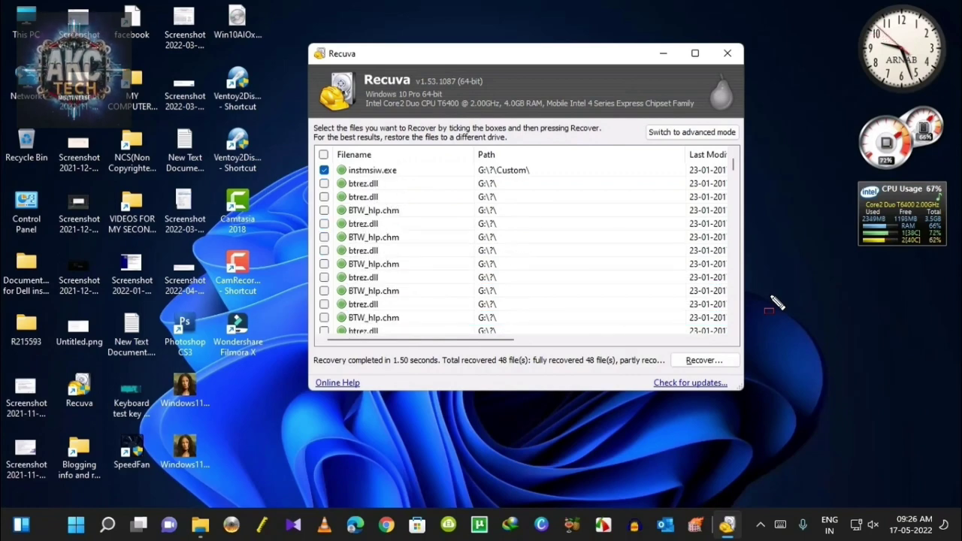
Step: Check the twelve btrez.dll and BTW_hlp.chm files listed directly after instmsiw.exe for recovery
{"action": "key", "text": "space"}
{"action": "key", "text": "Down"}
{"action": "key", "text": "space"}
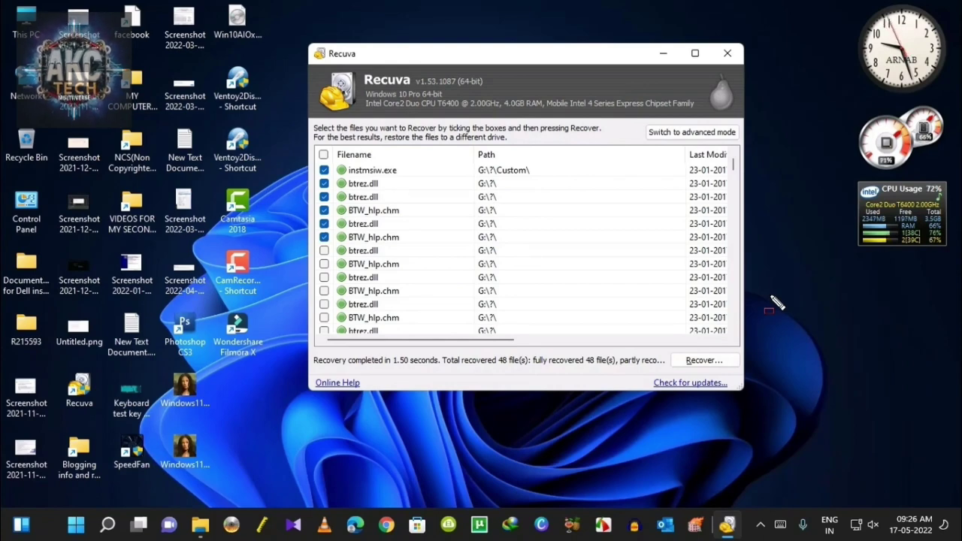
{"action": "key", "text": "Down"}
{"action": "key", "text": "space"}
{"action": "key", "text": "Down"}
{"action": "key", "text": "space"}
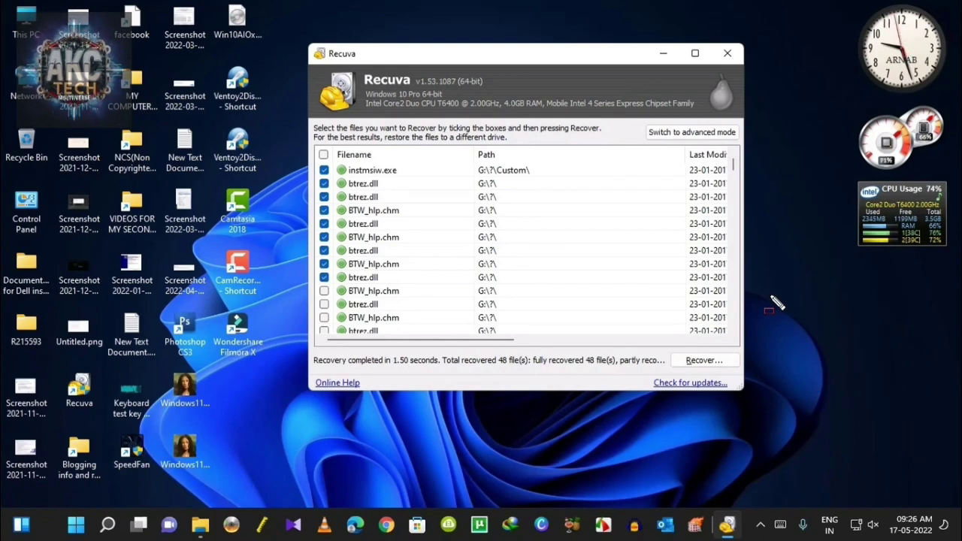
{"action": "key", "text": "Down"}
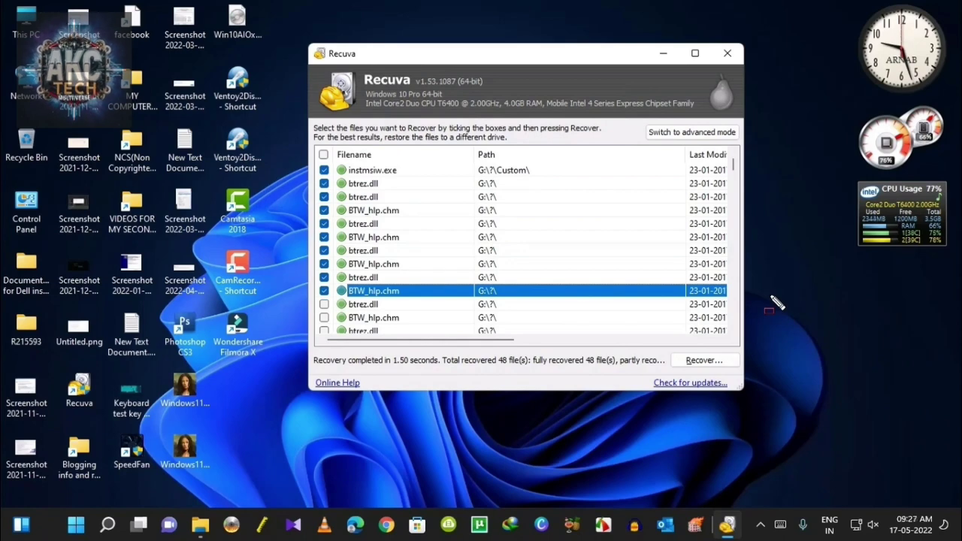
{"action": "key", "text": "space"}
{"action": "key", "text": "Down"}
{"action": "key", "text": "space"}
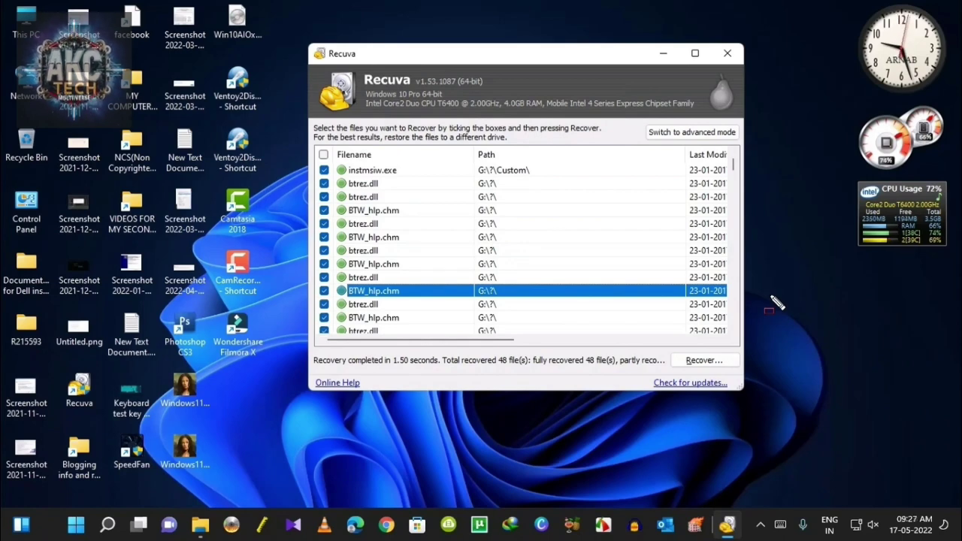
Step: Check the next five btw_hlp.chm and btrez.dll files after the last checked btrez.dll for recovery
{"action": "scroll", "coordinate": [525, 251], "scroll_direction": "down", "scroll_amount": 4}
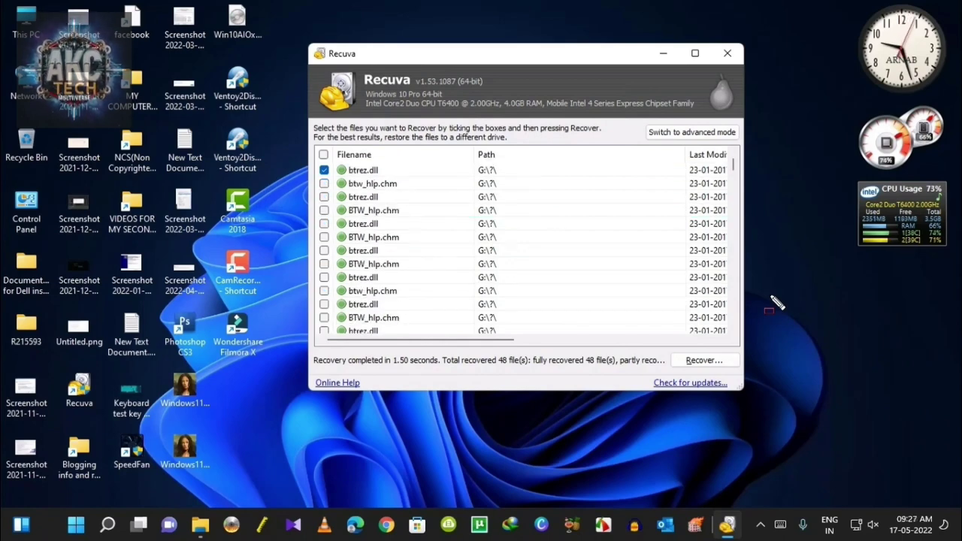
{"action": "key", "text": "Down"}
{"action": "key", "text": "space"}
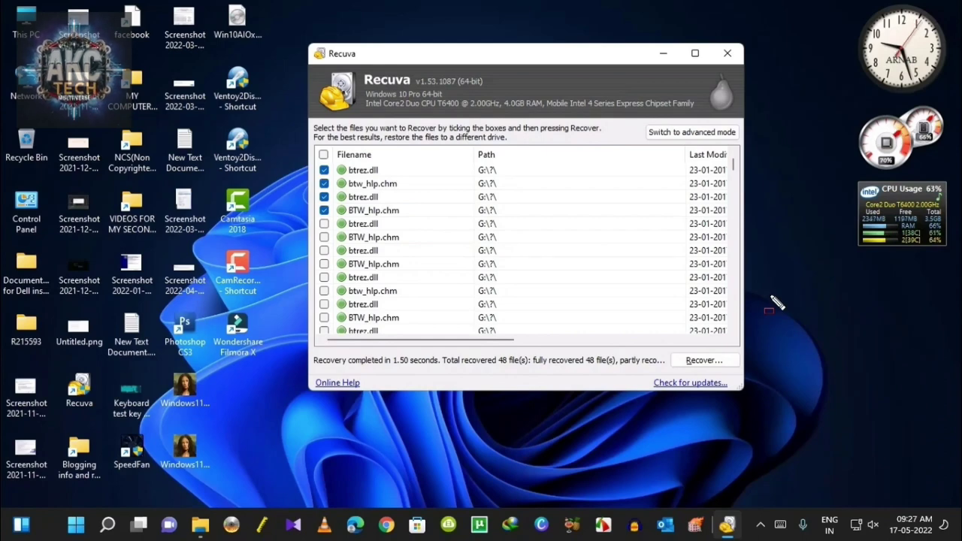
{"action": "key", "text": "Down"}
{"action": "key", "text": "space"}
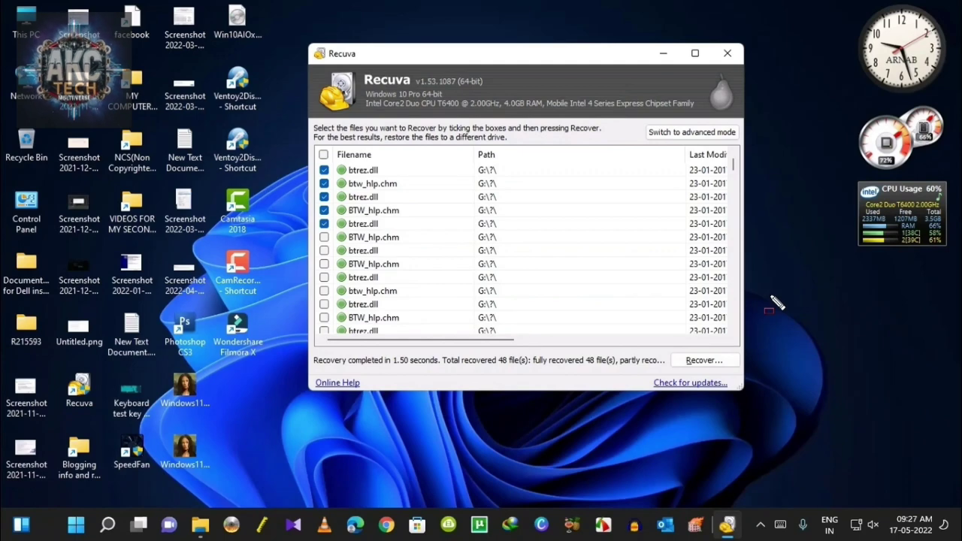
{"action": "key", "text": "Down"}
{"action": "key", "text": "space"}
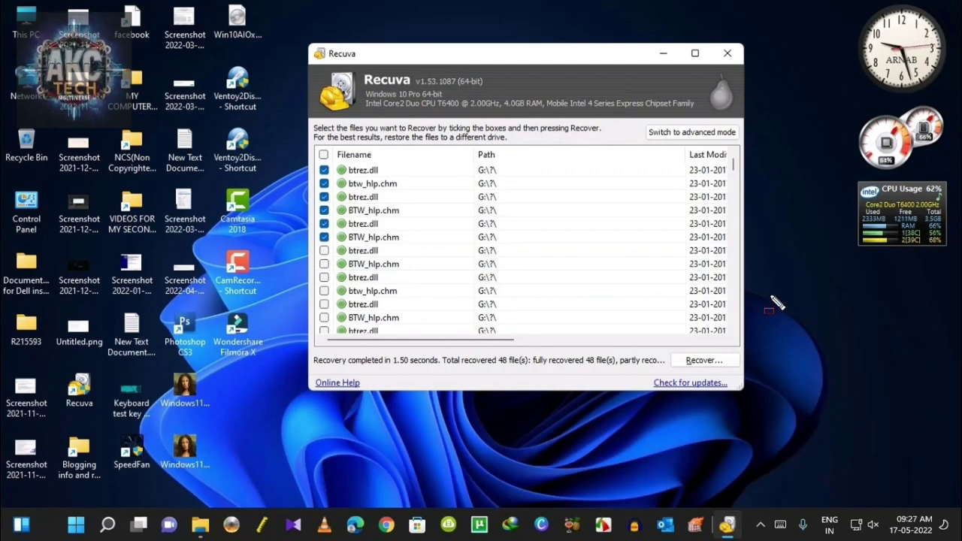
Step: Check the following six btrez.dll and BTW_hlp.chm files in the list for recovery
{"action": "key", "text": "space"}
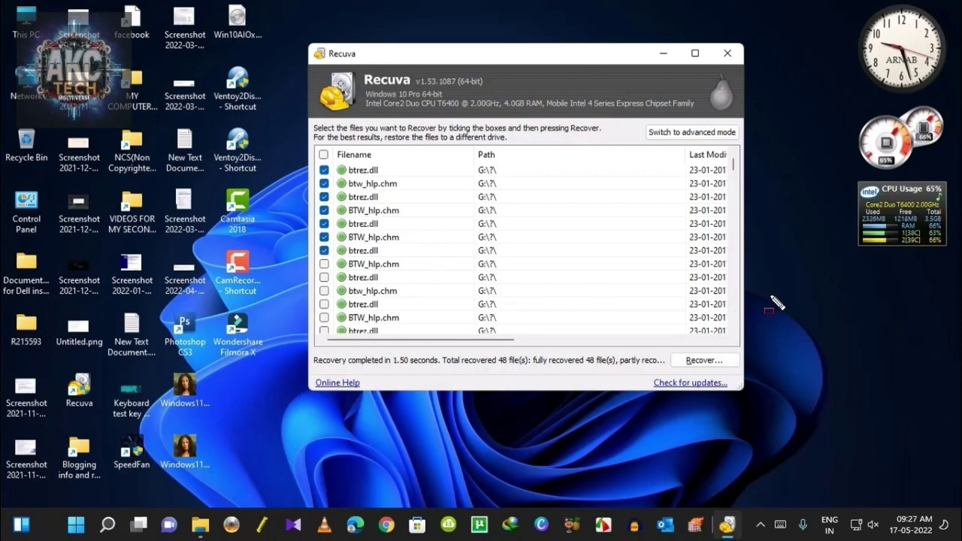
{"action": "key", "text": "Down"}
{"action": "key", "text": "space"}
{"action": "key", "text": "Down"}
{"action": "key", "text": "space"}
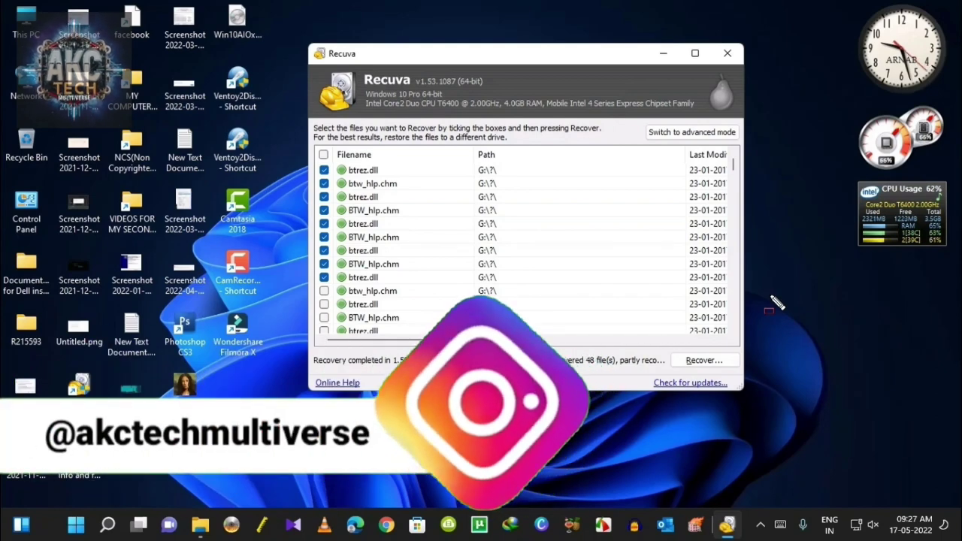
{"action": "key", "text": "Down"}
{"action": "key", "text": "space"}
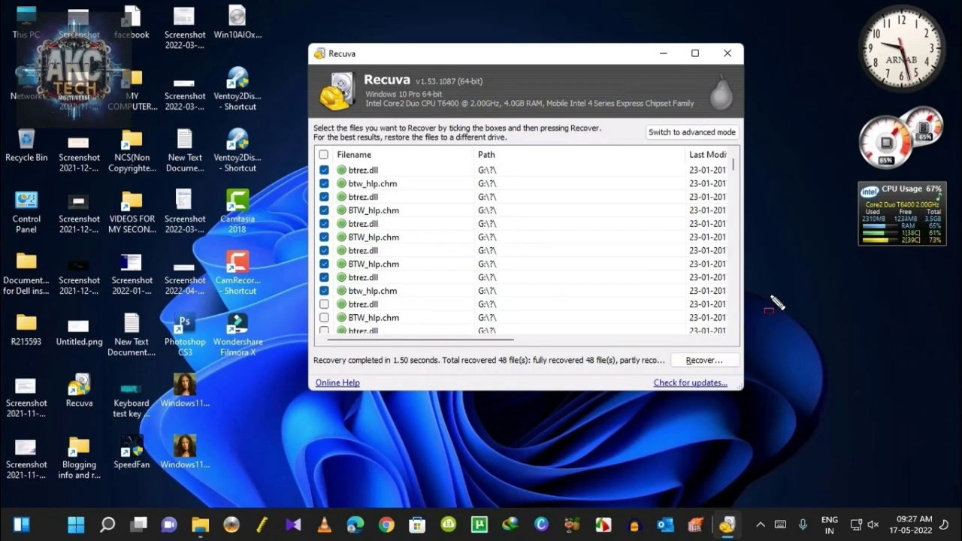
{"action": "key", "text": "Down"}
{"action": "key", "text": "space"}
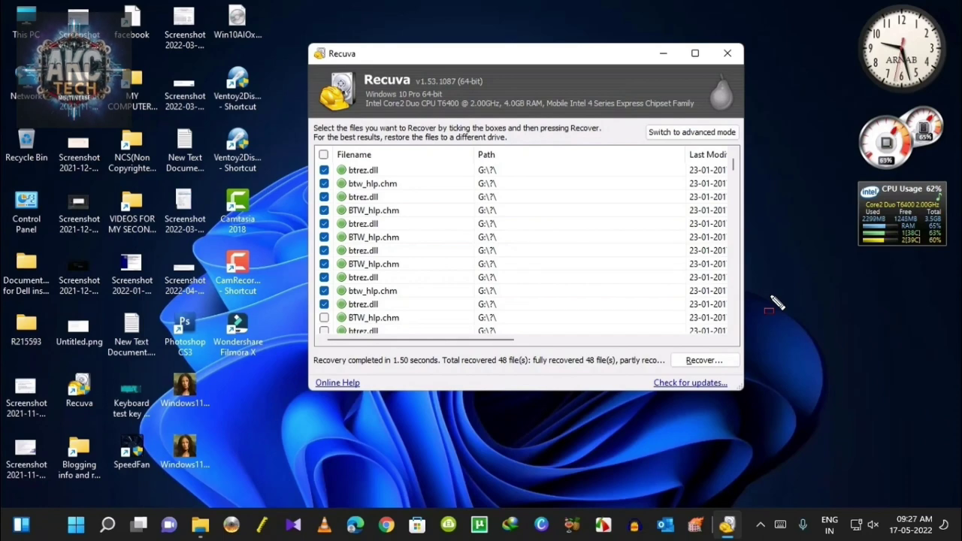
{"action": "key", "text": "Down"}
{"action": "key", "text": "space"}
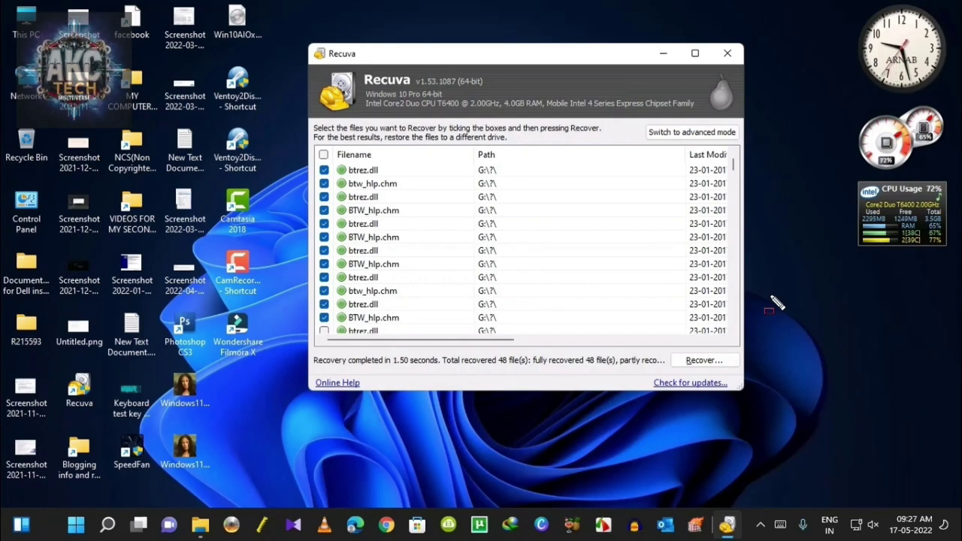
Step: Check another twelve btrez.dll and BTW_hlp.chm files after the last checked BTW_hlp.chm for recovery
{"action": "scroll", "coordinate": [524, 248], "scroll_direction": "down", "scroll_amount": 3}
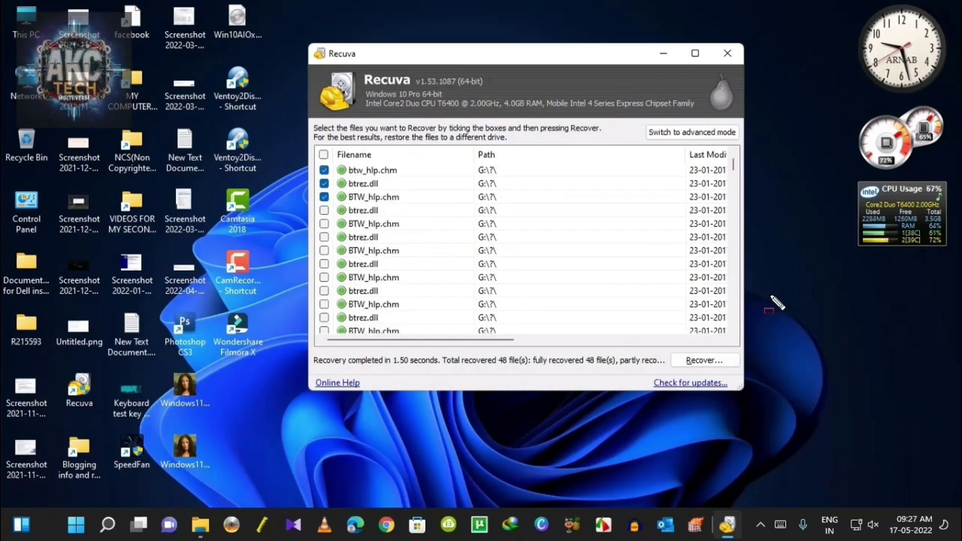
{"action": "key", "text": "Down"}
{"action": "key", "text": "Down"}
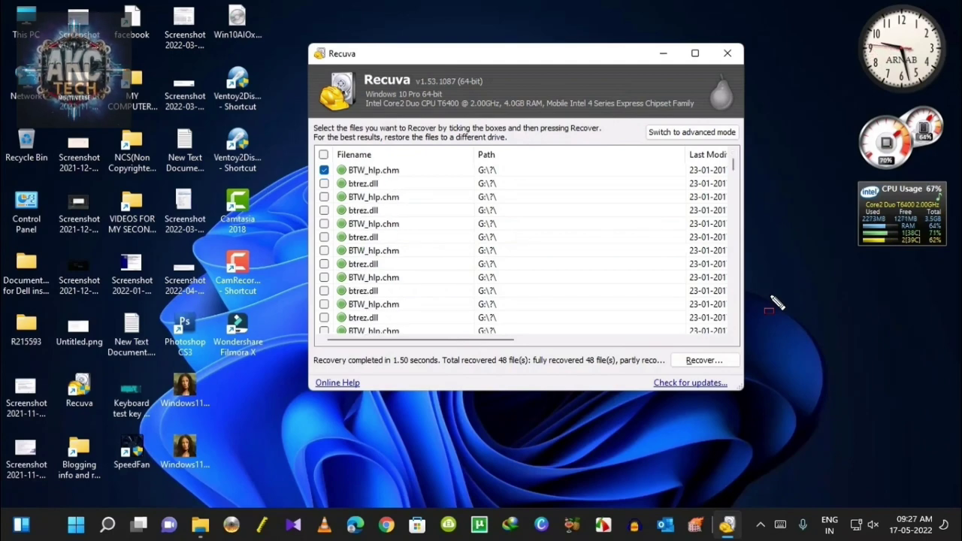
{"action": "key", "text": "space"}
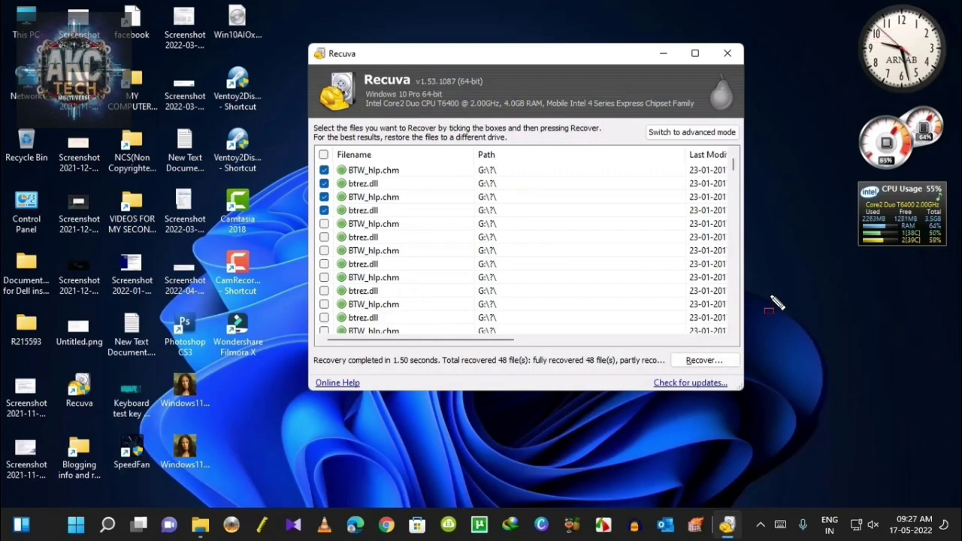
{"action": "key", "text": "Down"}
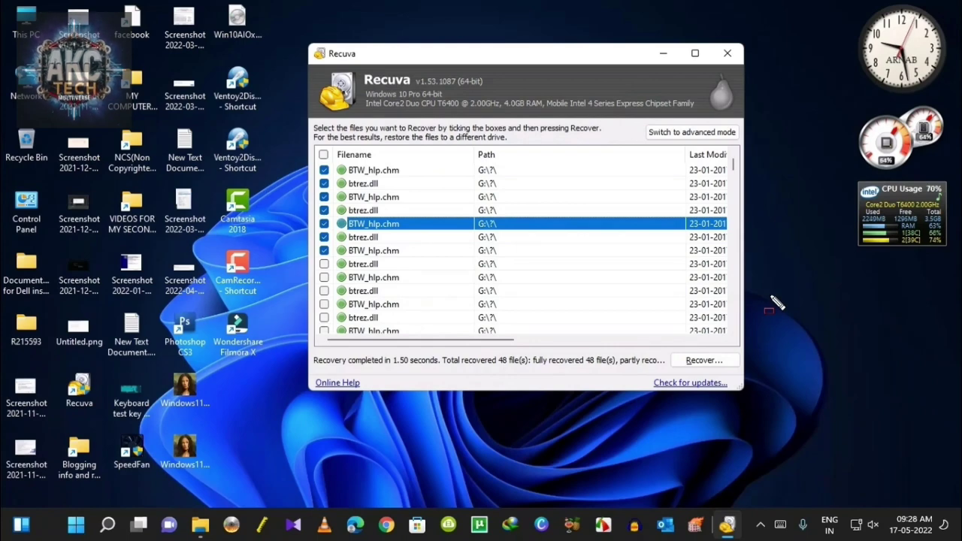
{"action": "left_click", "coordinate": [324, 263]}
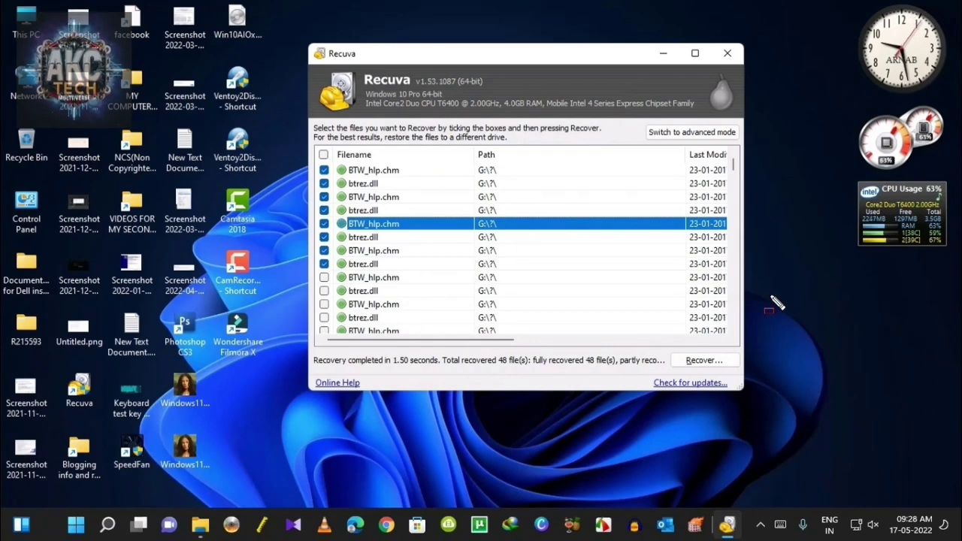
{"action": "left_click", "coordinate": [324, 277]}
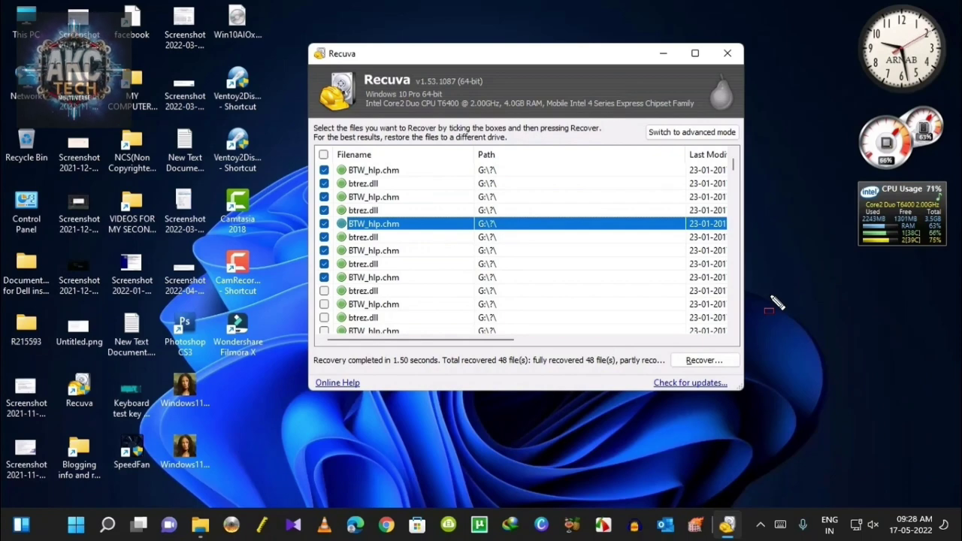
{"action": "left_click", "coordinate": [324, 291]}
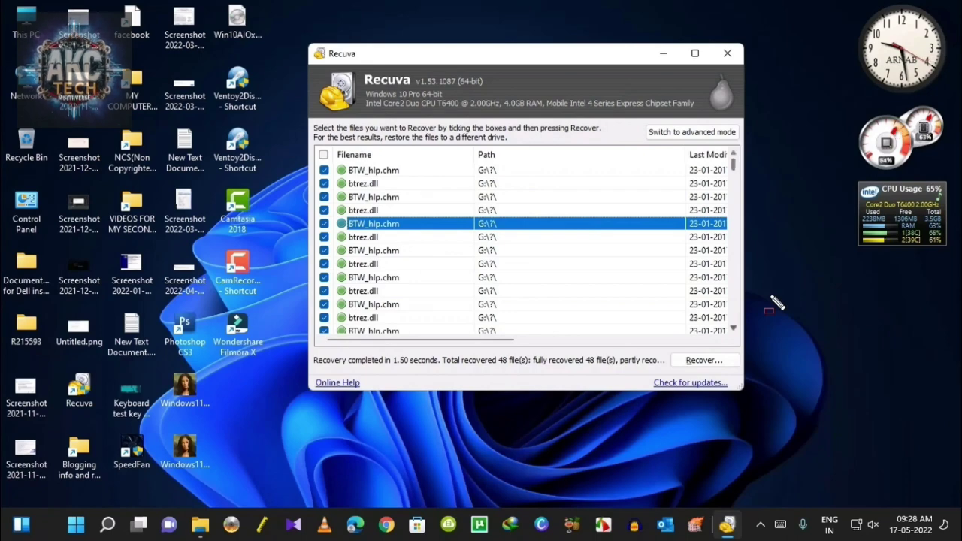
Step: Look through the remaining unchecked files in the recoverable file list, down to its last entry
{"action": "scroll", "coordinate": [521, 251], "scroll_direction": "down", "scroll_amount": 2}
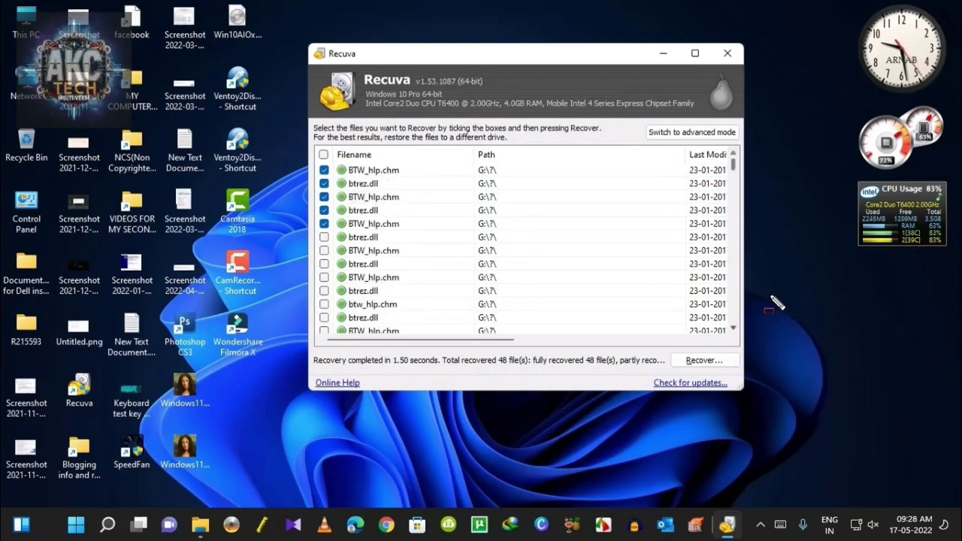
{"action": "scroll", "coordinate": [777, 302], "scroll_direction": "down", "scroll_amount": 3}
{"action": "scroll", "coordinate": [777, 302], "scroll_direction": "down", "scroll_amount": 1}
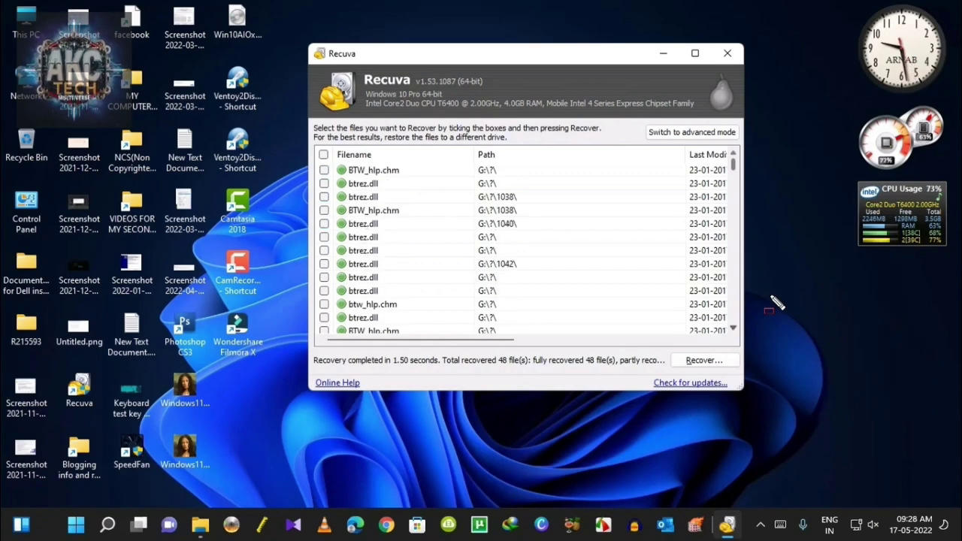
{"action": "scroll", "coordinate": [776, 302], "scroll_direction": "down", "scroll_amount": 4}
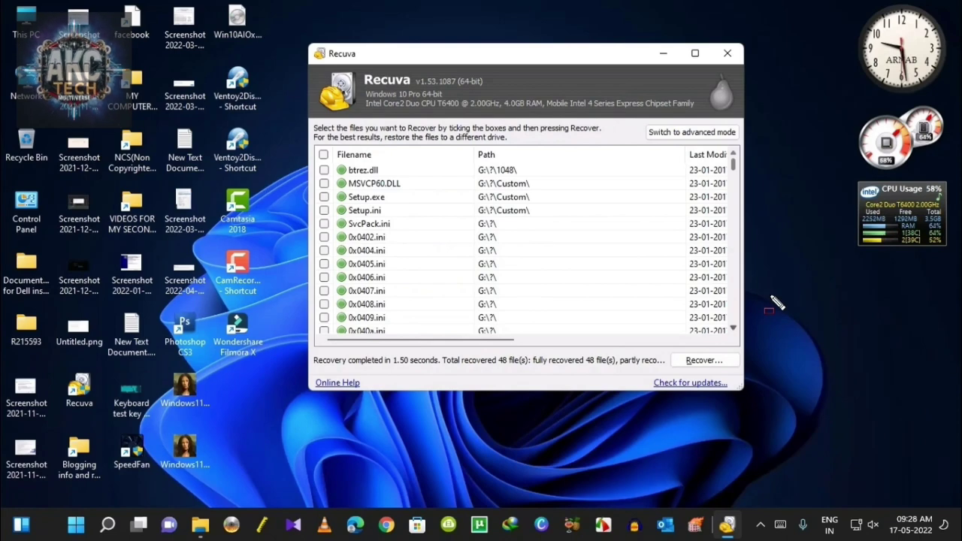
{"action": "scroll", "coordinate": [777, 302], "scroll_direction": "down", "scroll_amount": 6}
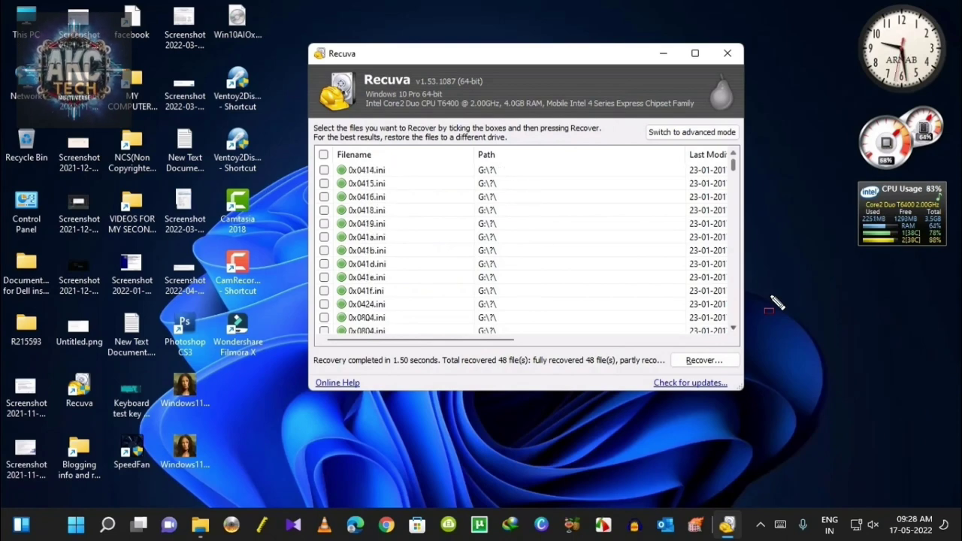
{"action": "scroll", "coordinate": [776, 303], "scroll_direction": "down", "scroll_amount": 6}
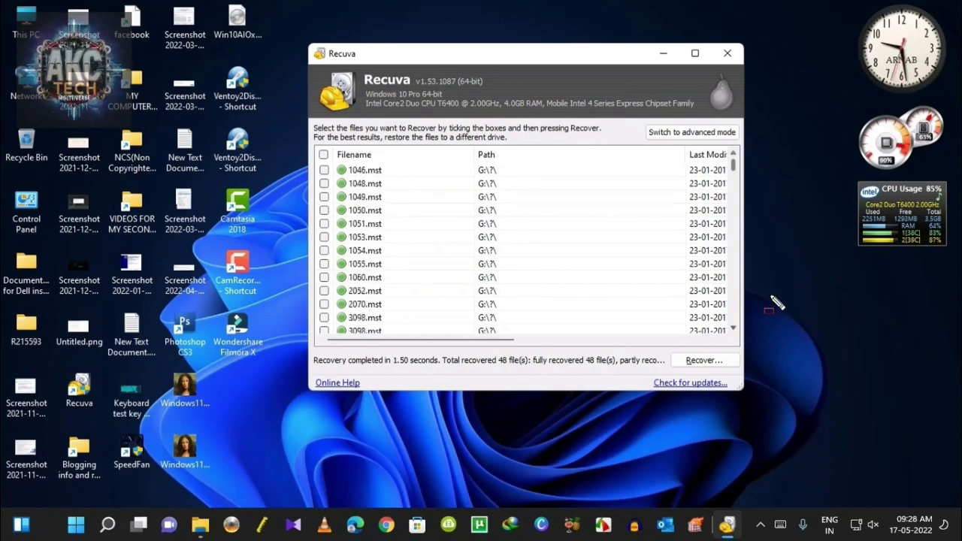
{"action": "scroll", "coordinate": [776, 302], "scroll_direction": "down", "scroll_amount": 6}
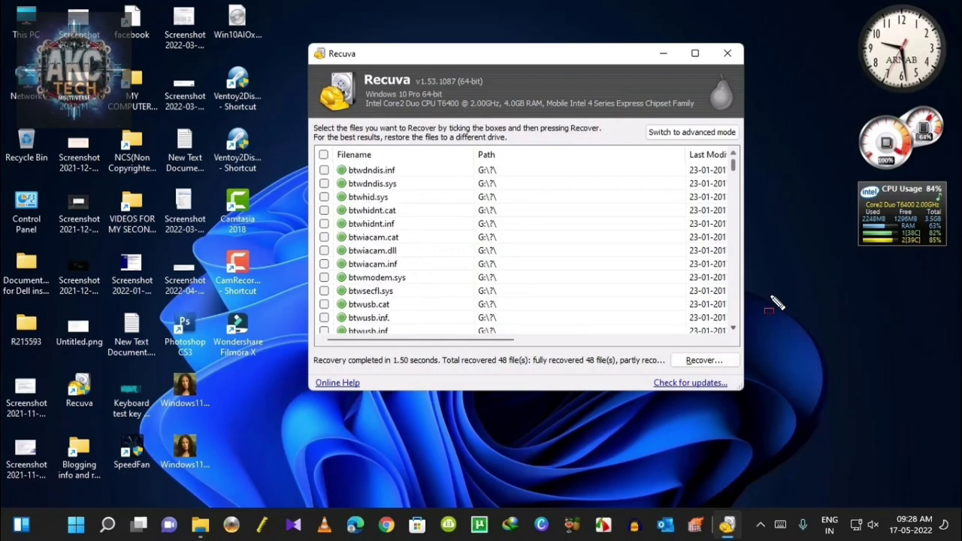
{"action": "scroll", "coordinate": [777, 302], "scroll_direction": "down", "scroll_amount": 1}
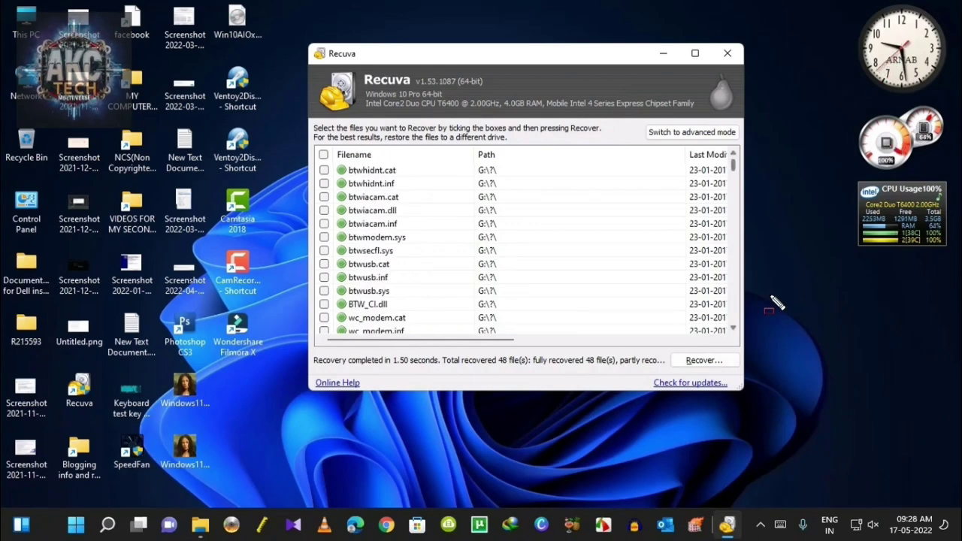
{"action": "scroll", "coordinate": [776, 302], "scroll_direction": "down", "scroll_amount": 20}
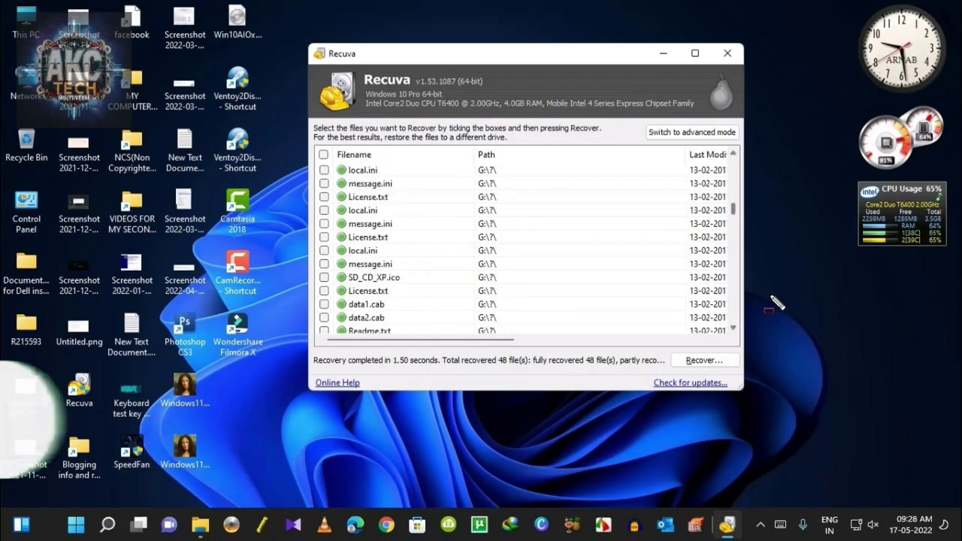
{"action": "scroll", "coordinate": [777, 302], "scroll_direction": "down", "scroll_amount": 20}
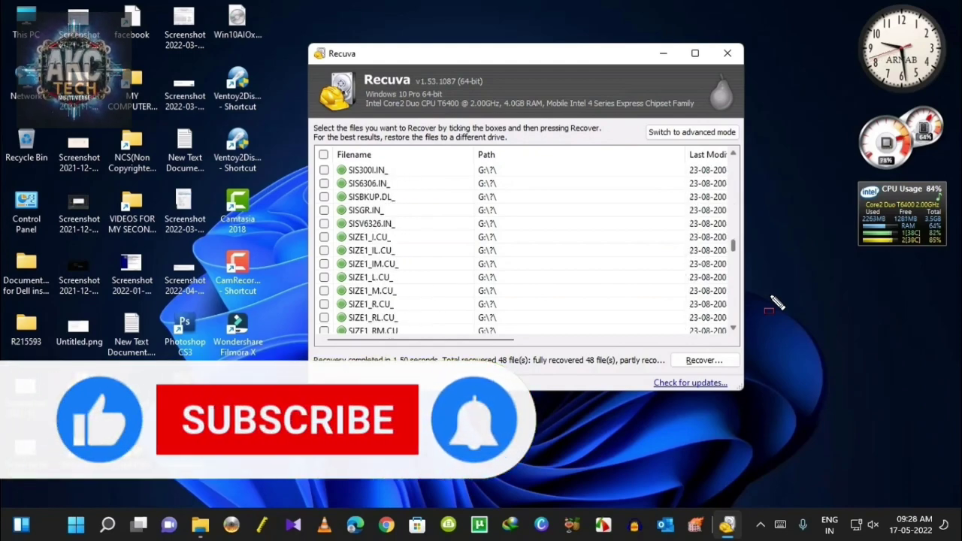
{"action": "scroll", "coordinate": [777, 303], "scroll_direction": "down", "scroll_amount": 5}
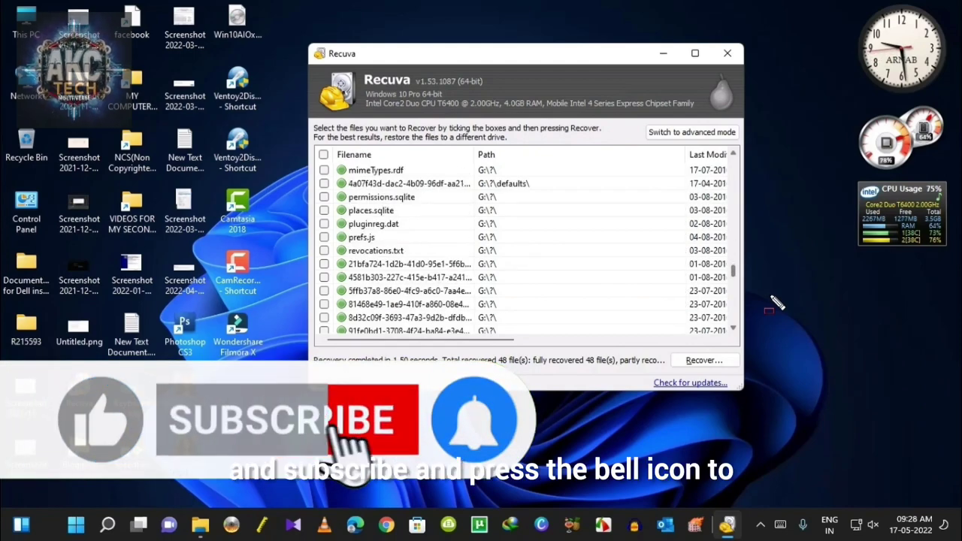
{"action": "scroll", "coordinate": [777, 302], "scroll_direction": "down", "scroll_amount": 5}
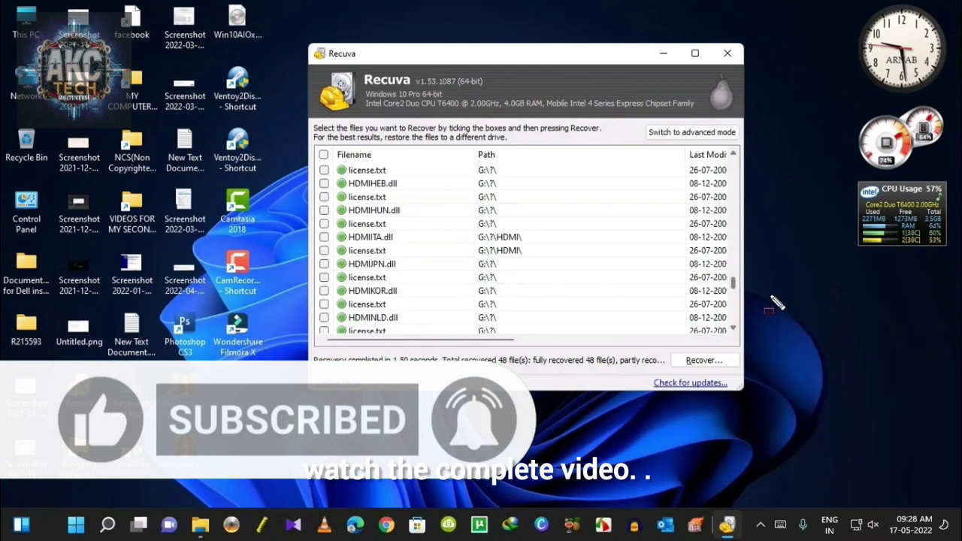
{"action": "scroll", "coordinate": [777, 303], "scroll_direction": "down", "scroll_amount": 10}
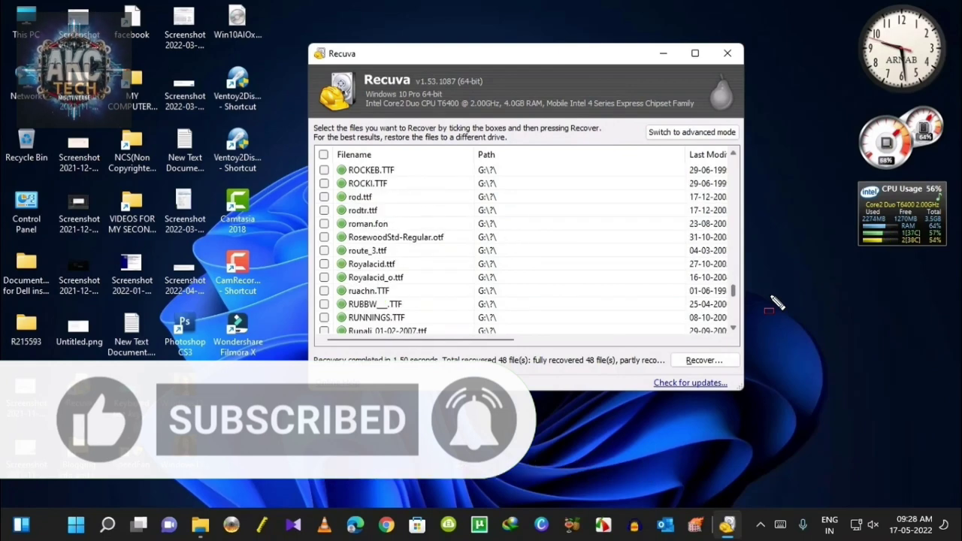
{"action": "scroll", "coordinate": [777, 303], "scroll_direction": "down", "scroll_amount": 10}
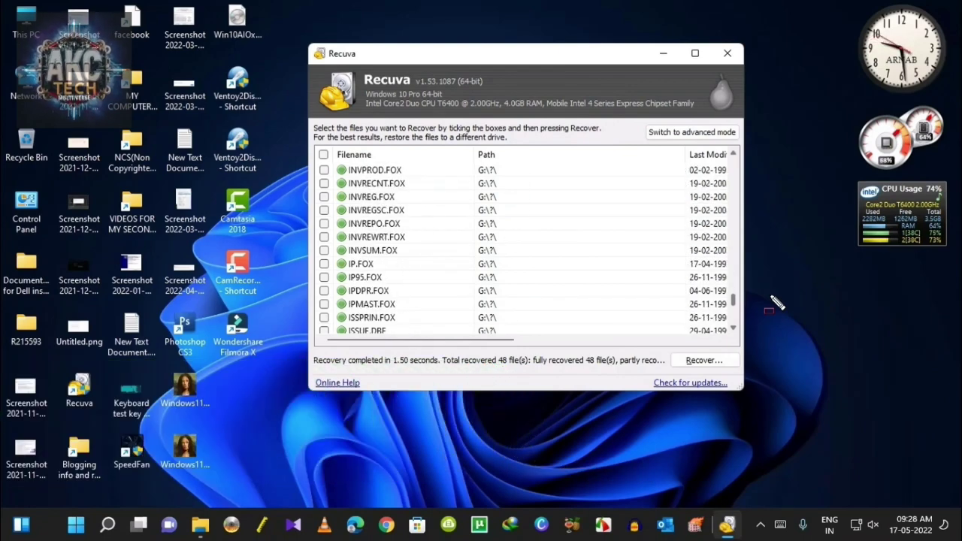
{"action": "scroll", "coordinate": [777, 302], "scroll_direction": "down", "scroll_amount": 15}
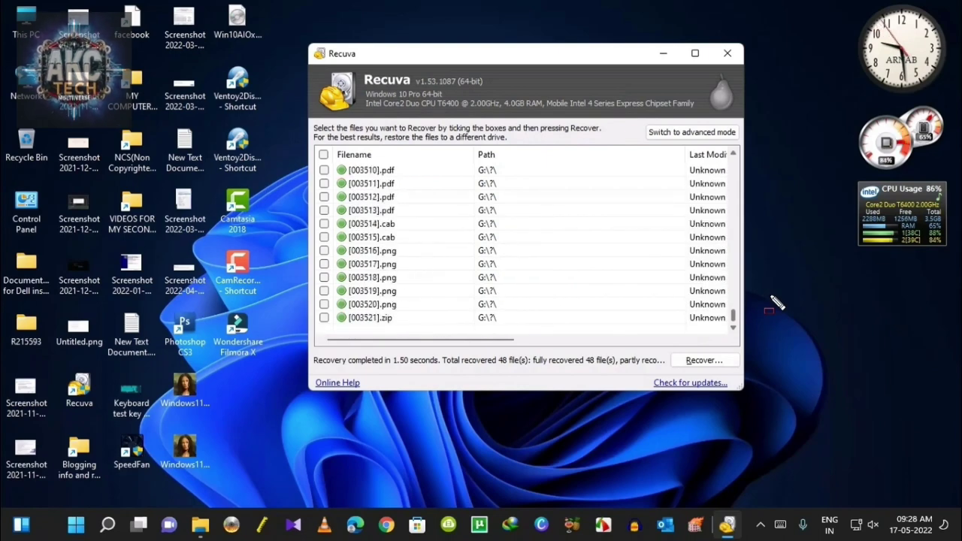
{"action": "scroll", "coordinate": [777, 302], "scroll_direction": "up", "scroll_amount": 20}
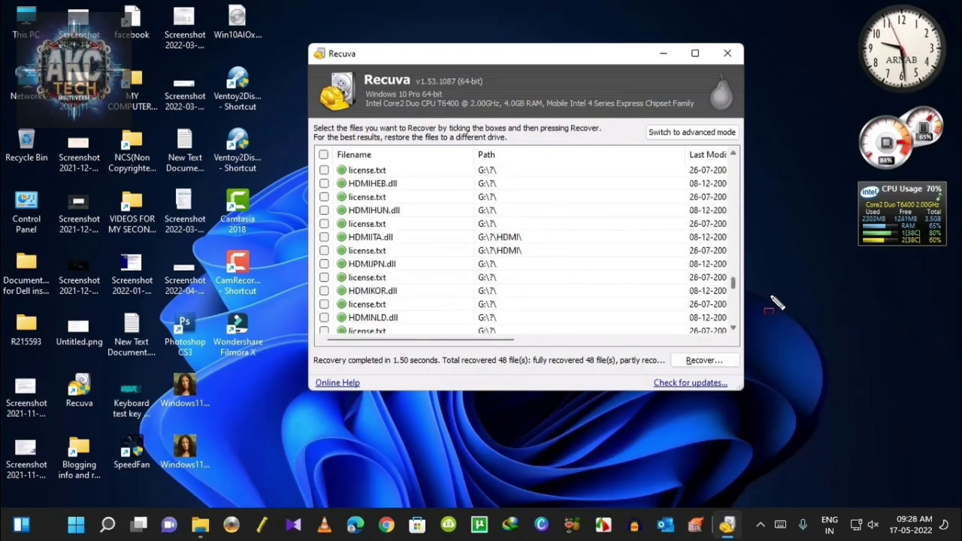
Step: Look back through the unchecked recoverable files towards the start of the list, reviewing the archives, images, drivers and scripts on the way
{"action": "scroll", "coordinate": [777, 302], "scroll_direction": "up", "scroll_amount": 3}
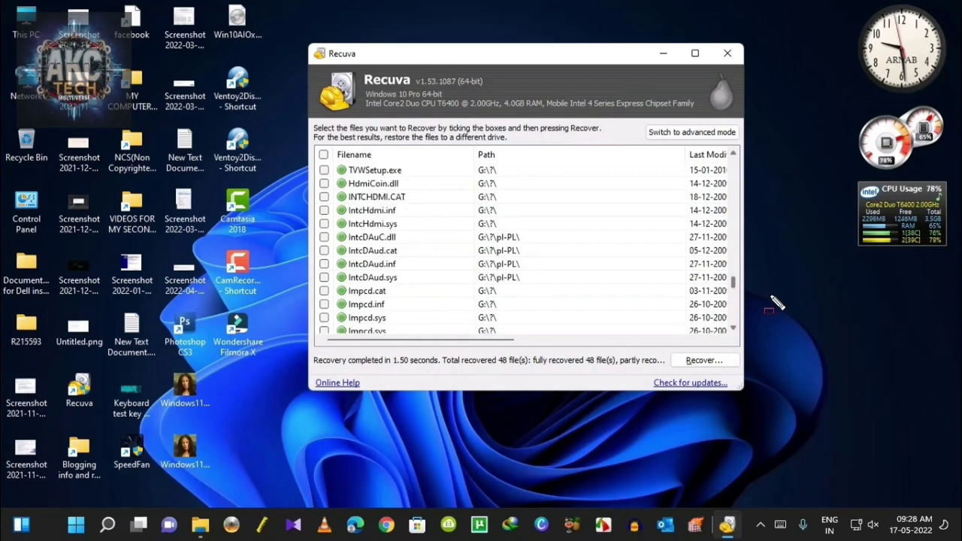
{"action": "scroll", "coordinate": [777, 302], "scroll_direction": "up", "scroll_amount": 10}
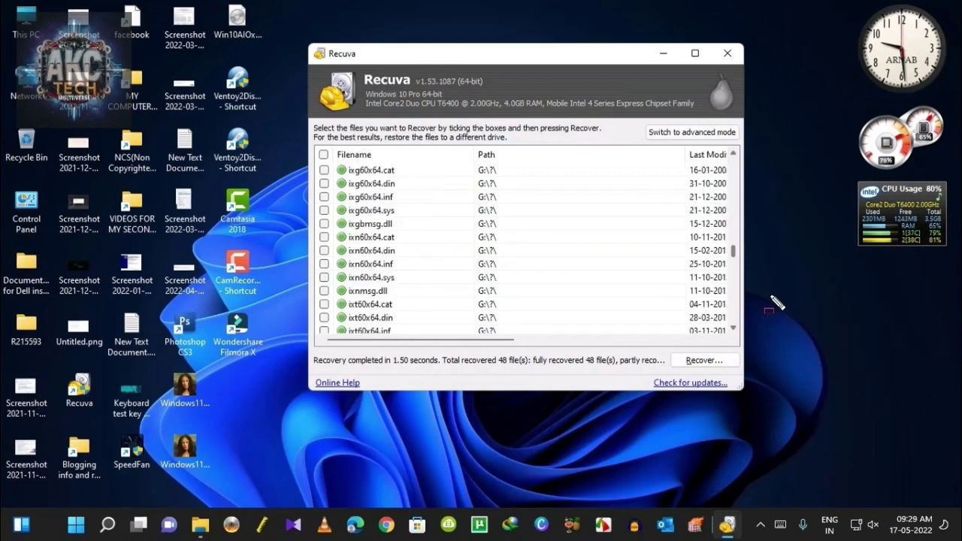
{"action": "scroll", "coordinate": [777, 302], "scroll_direction": "down", "scroll_amount": 10}
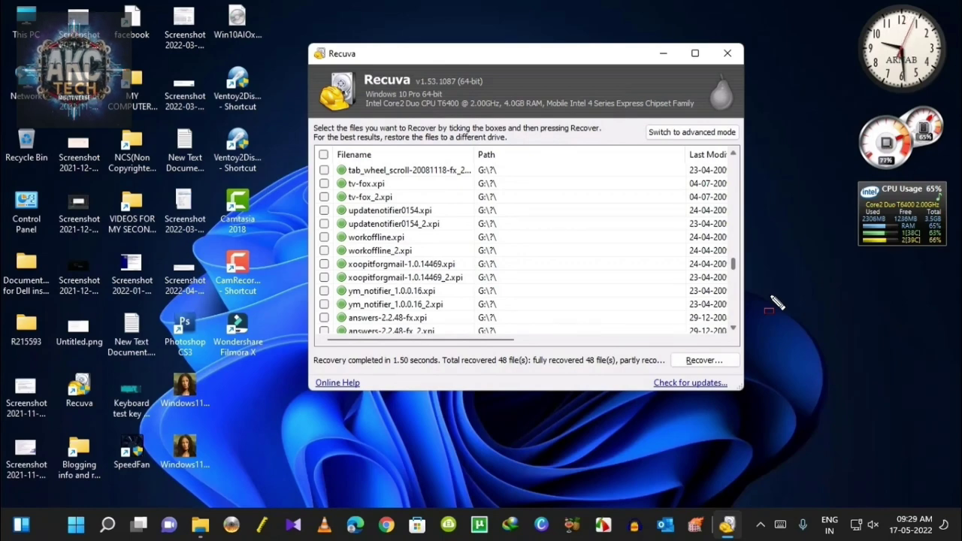
{"action": "scroll", "coordinate": [777, 302], "scroll_direction": "up", "scroll_amount": 8}
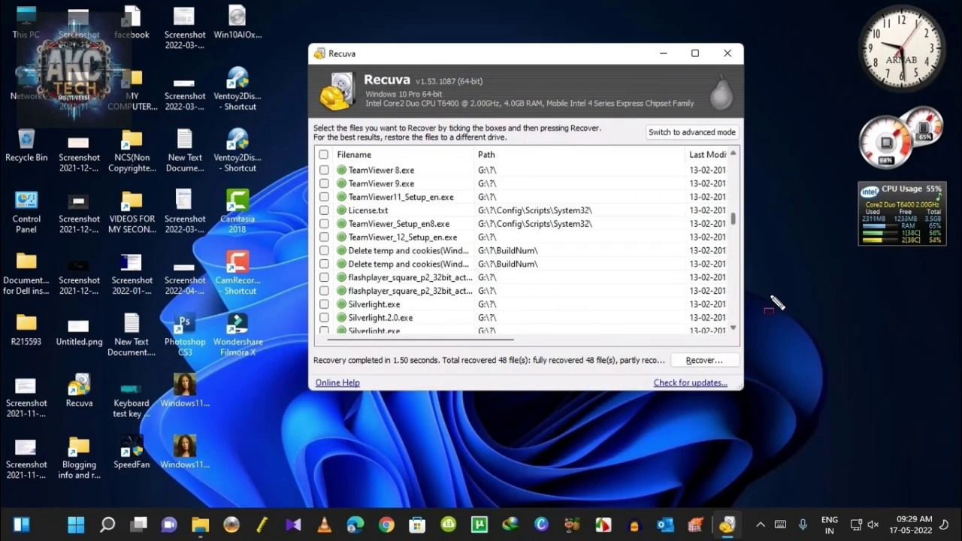
{"action": "scroll", "coordinate": [777, 302], "scroll_direction": "up", "scroll_amount": 3}
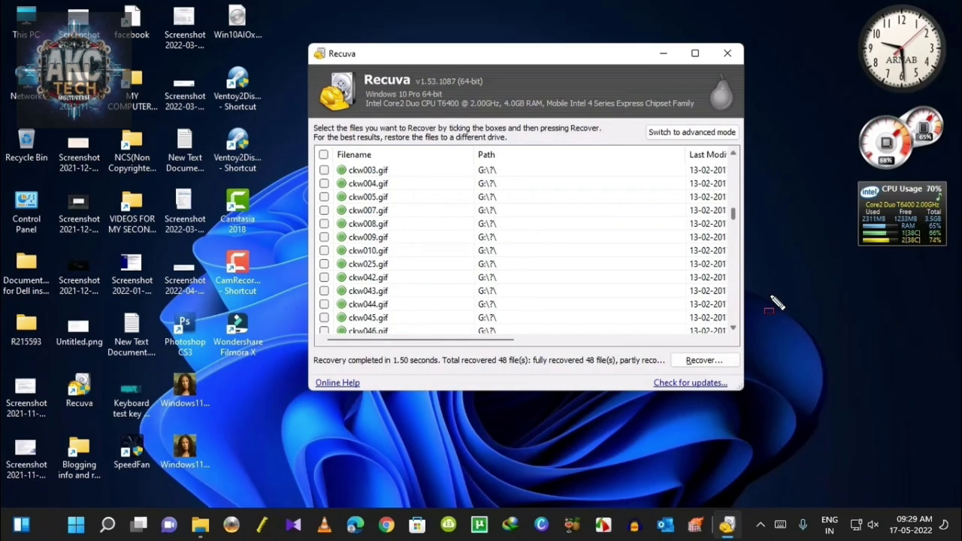
{"action": "scroll", "coordinate": [777, 303], "scroll_direction": "up", "scroll_amount": 3}
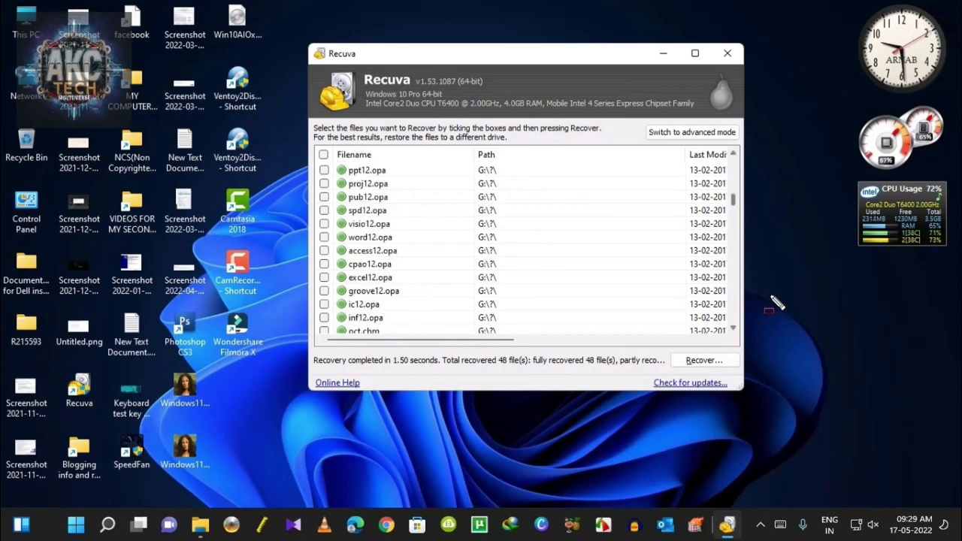
{"action": "scroll", "coordinate": [777, 302], "scroll_direction": "up", "scroll_amount": 10}
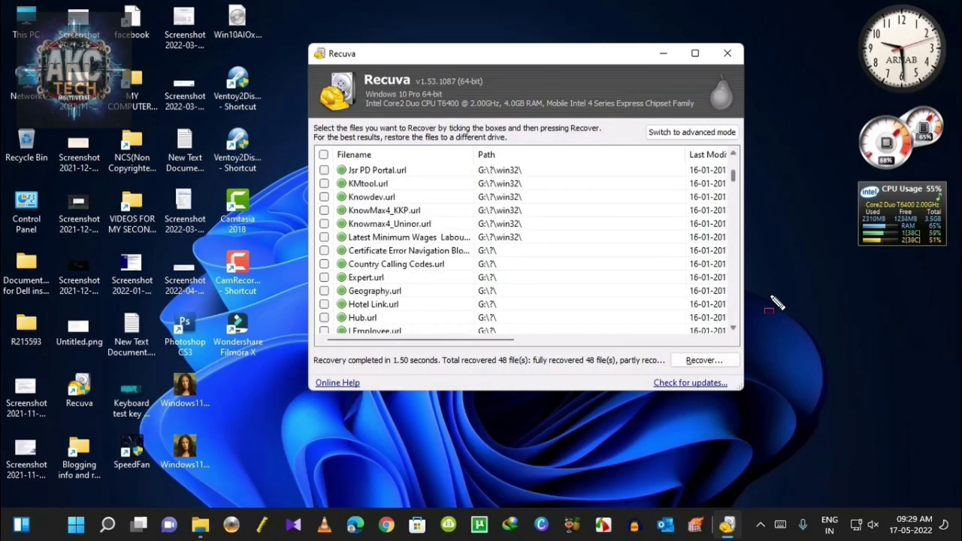
{"action": "scroll", "coordinate": [777, 302], "scroll_direction": "up", "scroll_amount": 3}
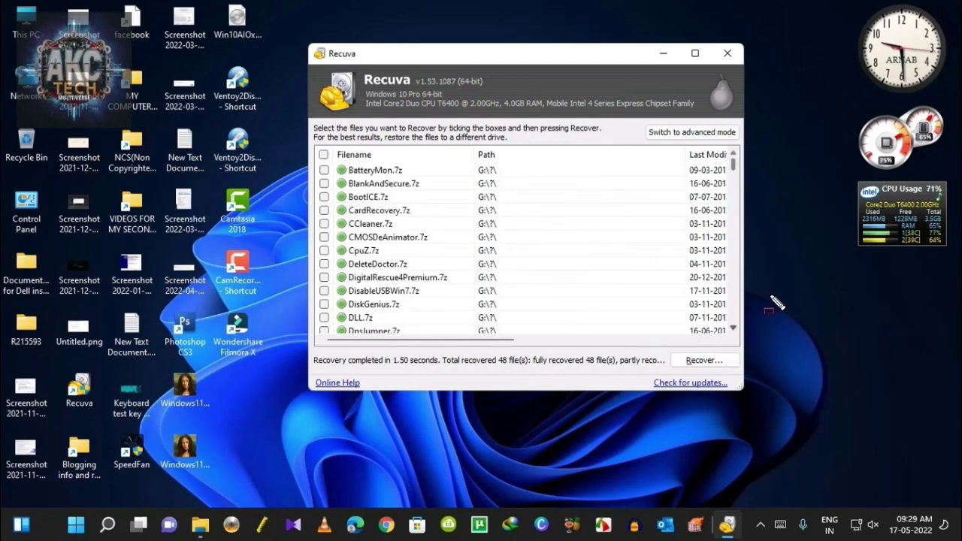
{"action": "scroll", "coordinate": [777, 302], "scroll_direction": "down", "scroll_amount": 1}
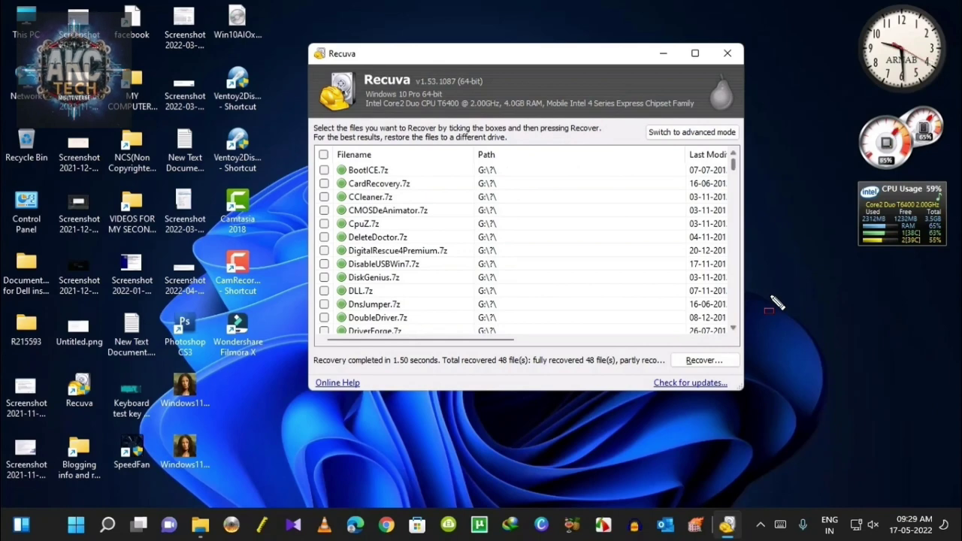
{"action": "scroll", "coordinate": [777, 302], "scroll_direction": "down", "scroll_amount": 15}
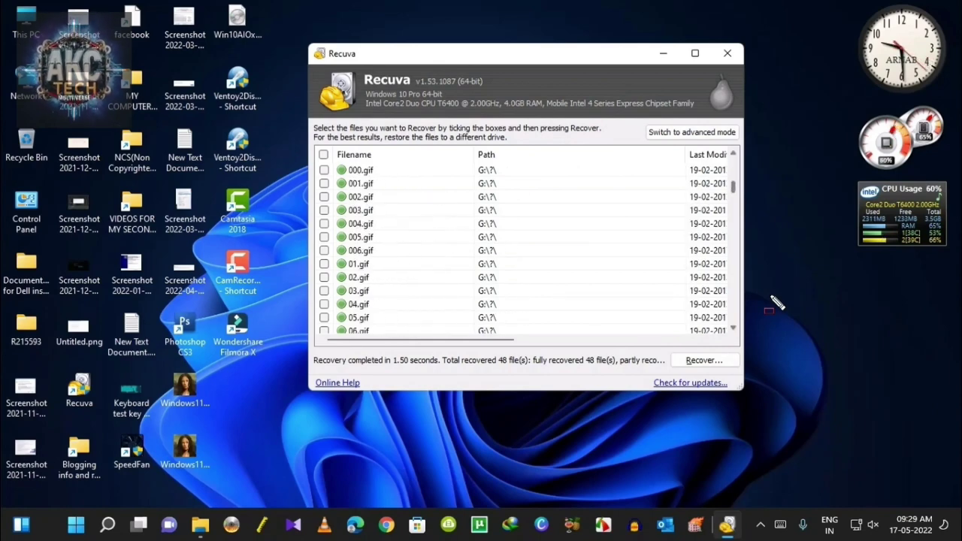
{"action": "scroll", "coordinate": [777, 303], "scroll_direction": "down", "scroll_amount": 15}
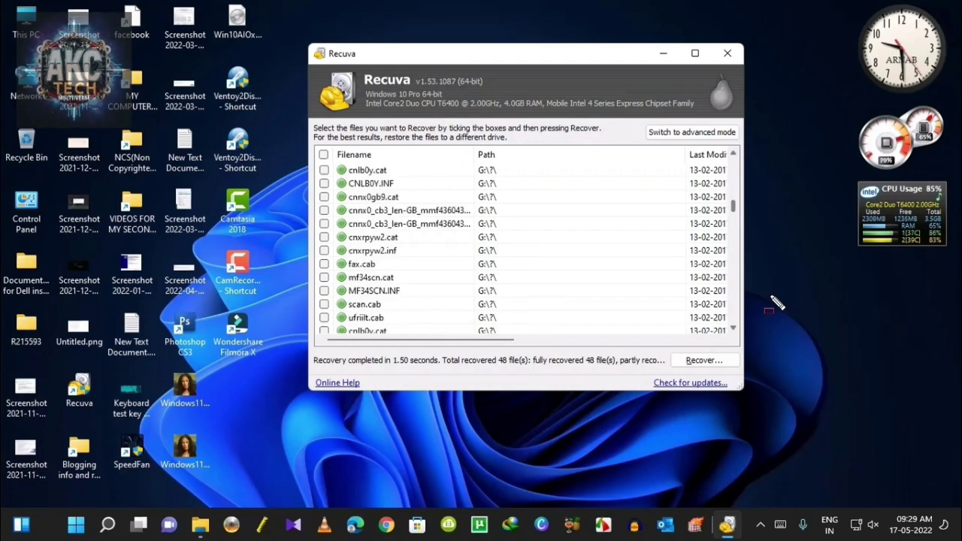
{"action": "scroll", "coordinate": [777, 303], "scroll_direction": "down", "scroll_amount": 15}
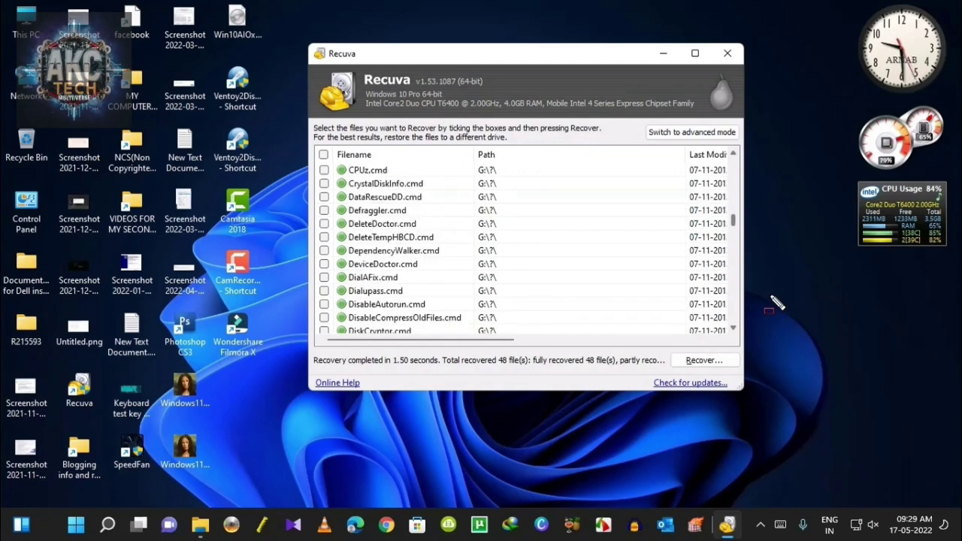
{"action": "scroll", "coordinate": [777, 303], "scroll_direction": "down", "scroll_amount": 4}
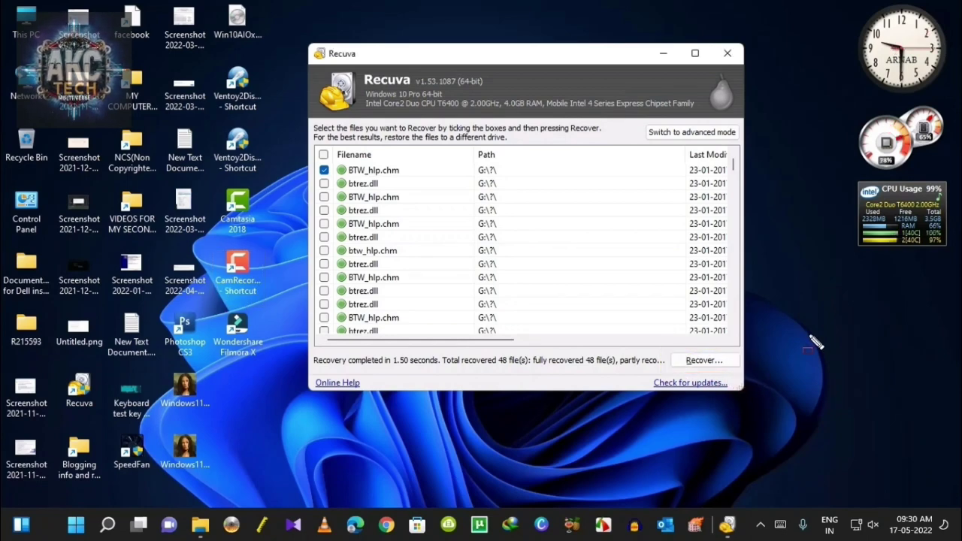
Step: Recover the checked files to the External Lappy HDD Data Backup folder on New Volume (F:)
{"action": "key", "text": "alt+r"}
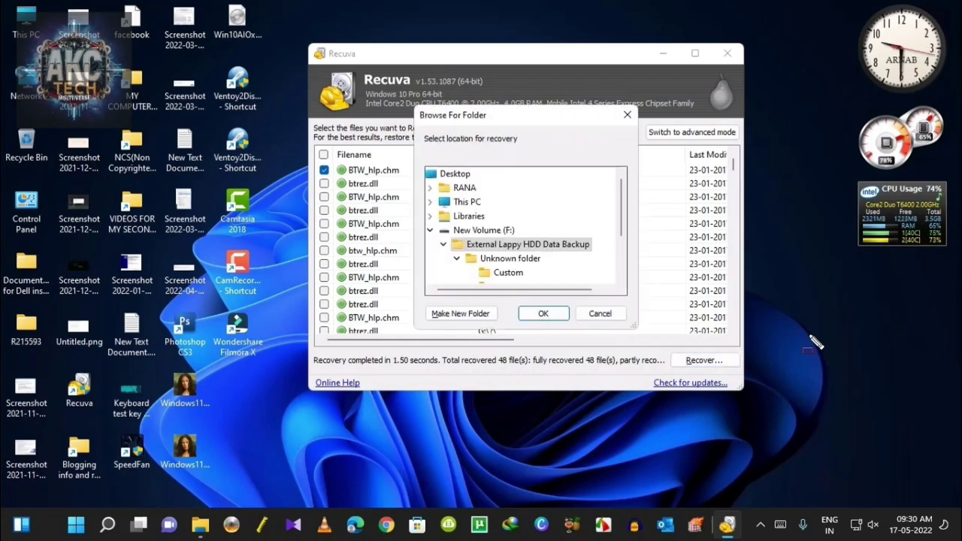
{"action": "left_click", "coordinate": [809, 335]}
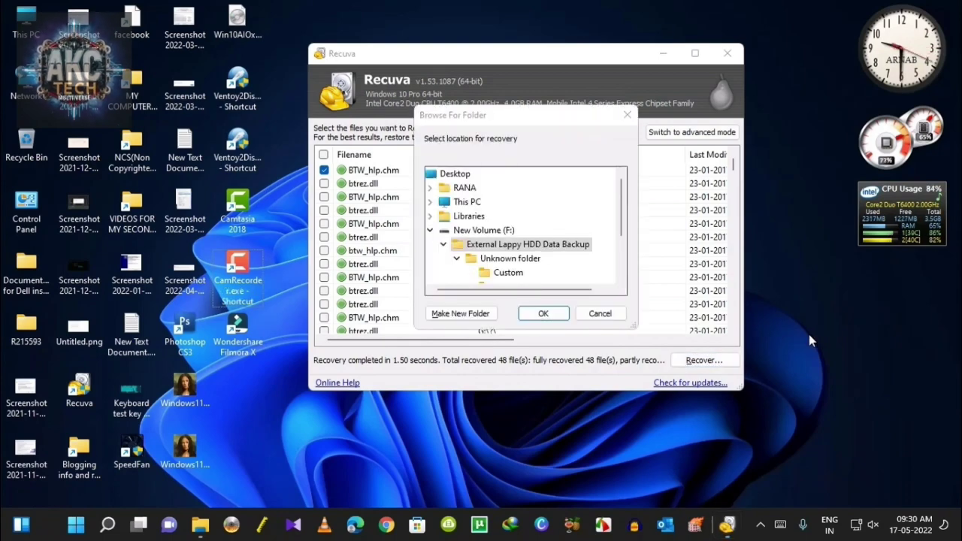
{"action": "key", "text": "ctrl+shift+d"}
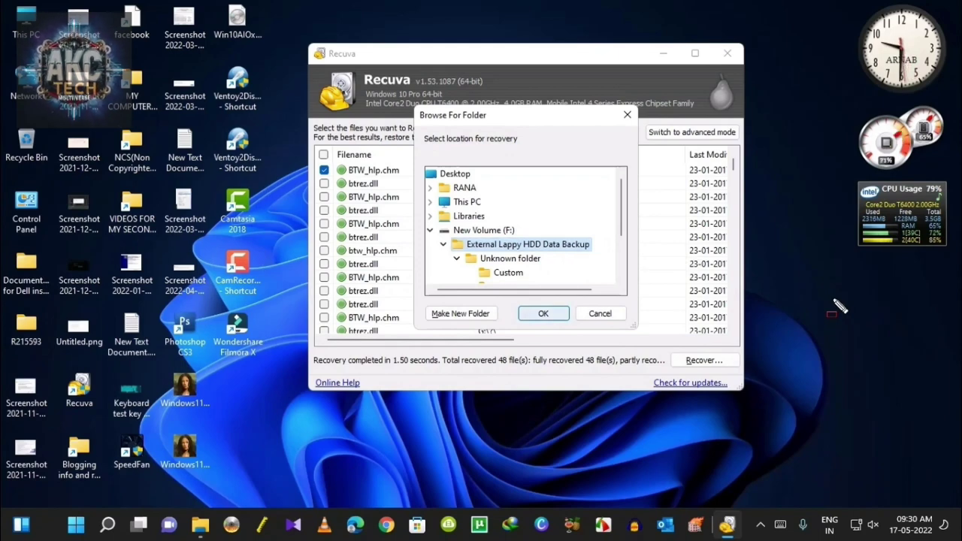
{"action": "key", "text": "Escape"}
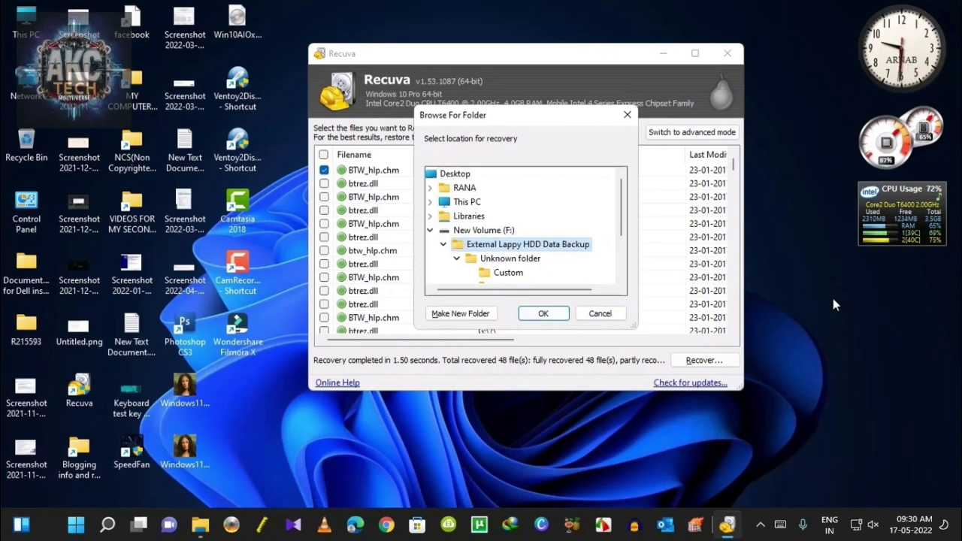
{"action": "left_click", "coordinate": [833, 300]}
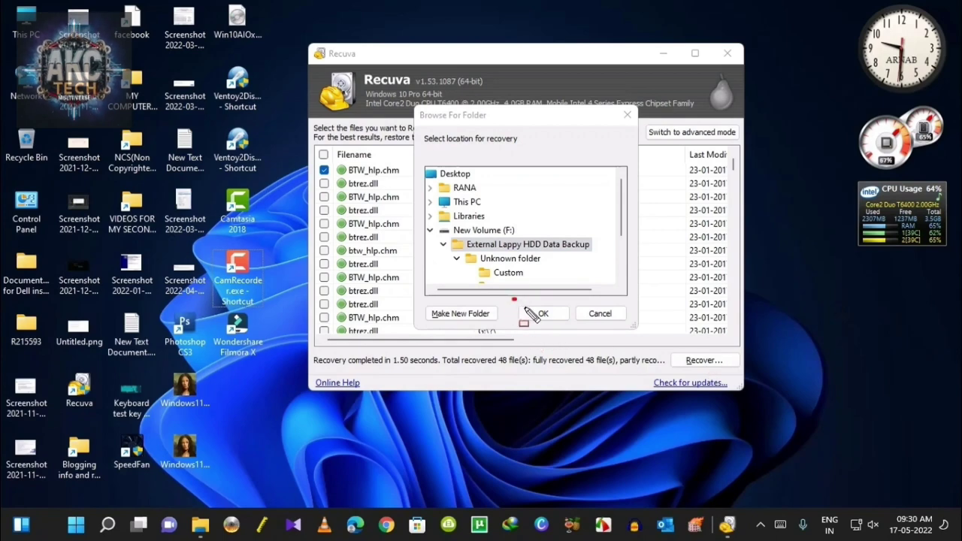
{"action": "left_click_drag", "start_coordinate": [513, 299], "coordinate": [576, 329]}
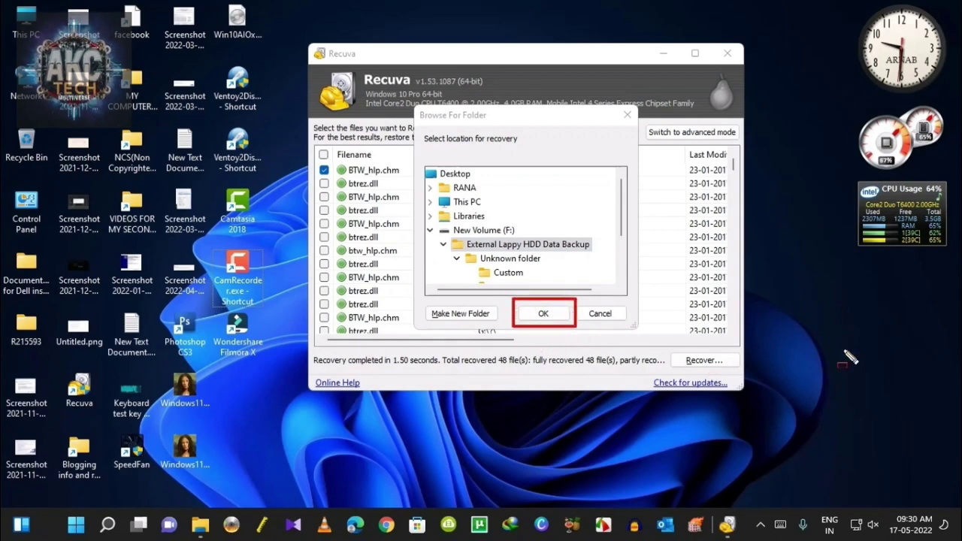
{"action": "key", "text": "Escape"}
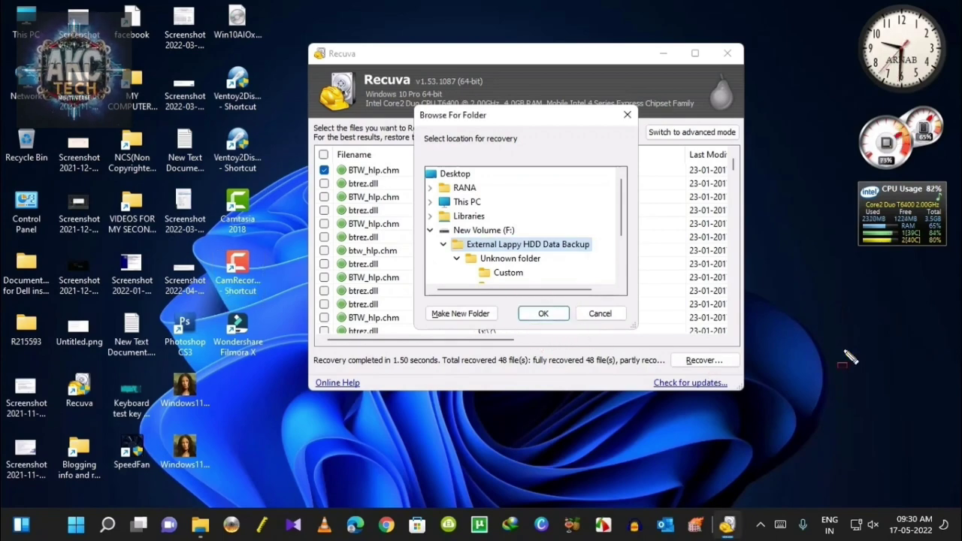
{"action": "key", "text": "Return"}
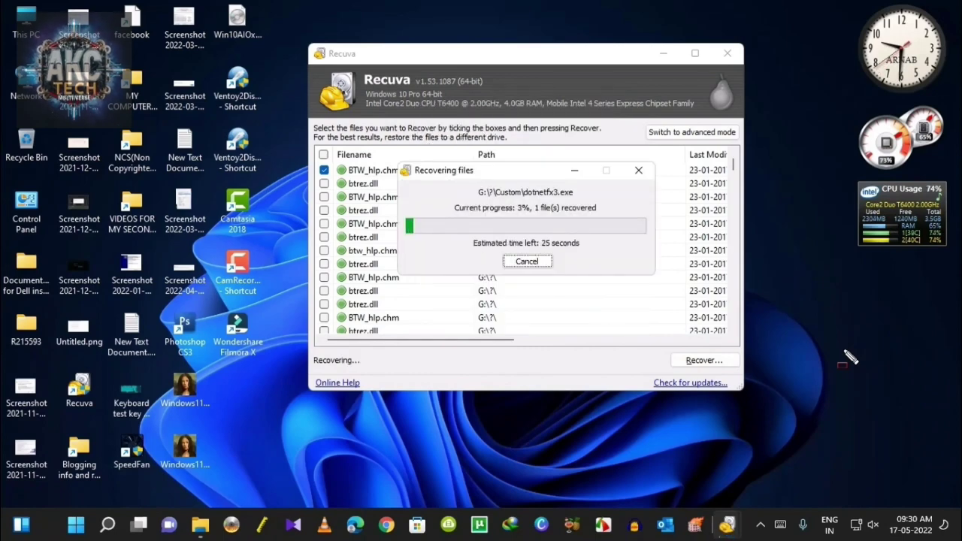
{"action": "left_click", "coordinate": [845, 350]}
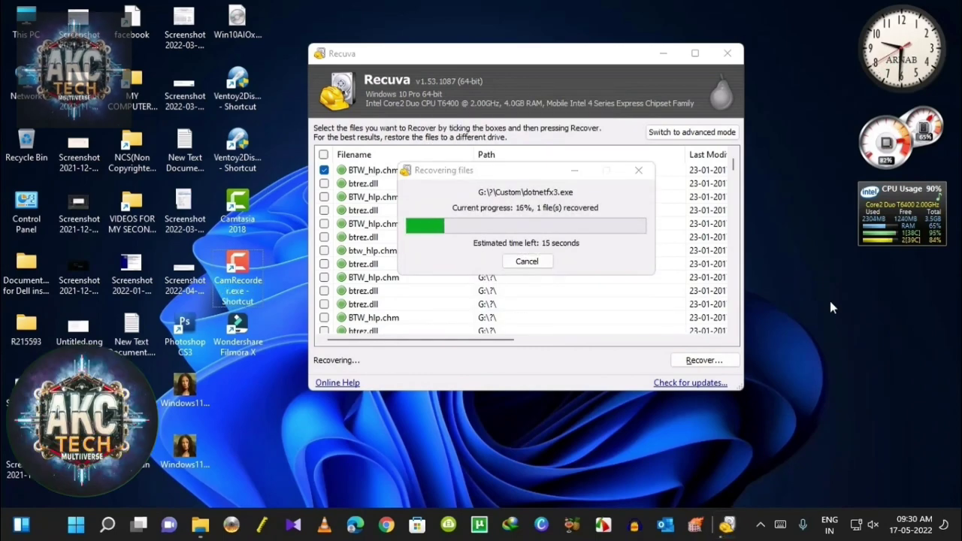
{"action": "mouse_move", "coordinate": [389, 156]}
{"action": "left_mouse_down"}
{"action": "mouse_move", "coordinate": [553, 179]}
{"action": "mouse_move", "coordinate": [664, 261]}
{"action": "mouse_move", "coordinate": [666, 283]}
{"action": "left_mouse_up"}
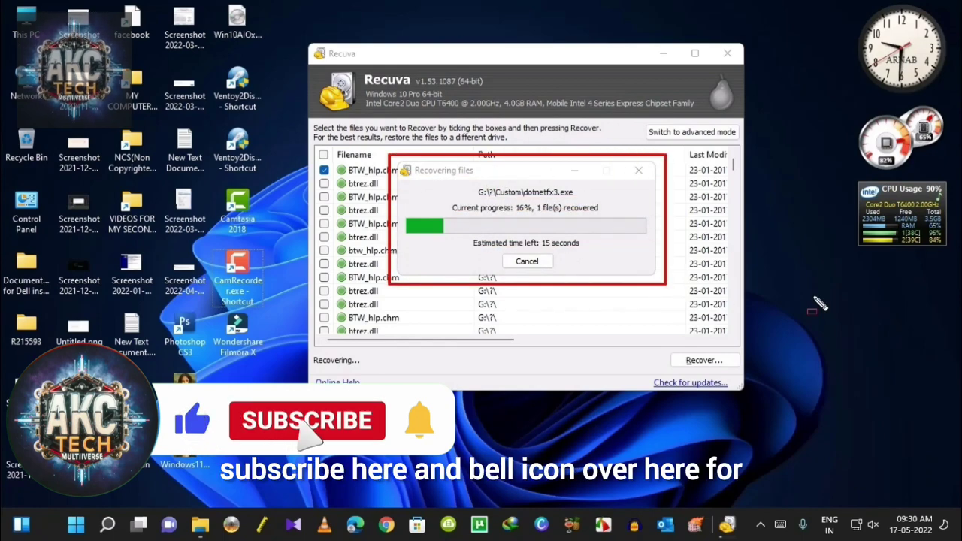
{"action": "key", "text": "Escape"}
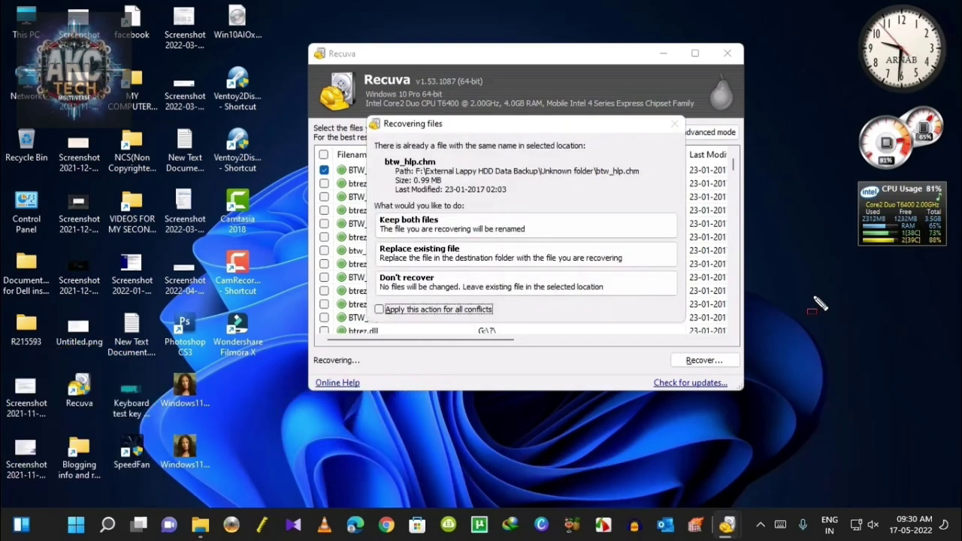
Step: Resolve the btw_hlp.chm name conflict by replacing the existing file, applying this action to all conflicts
{"action": "left_click", "coordinate": [813, 296]}
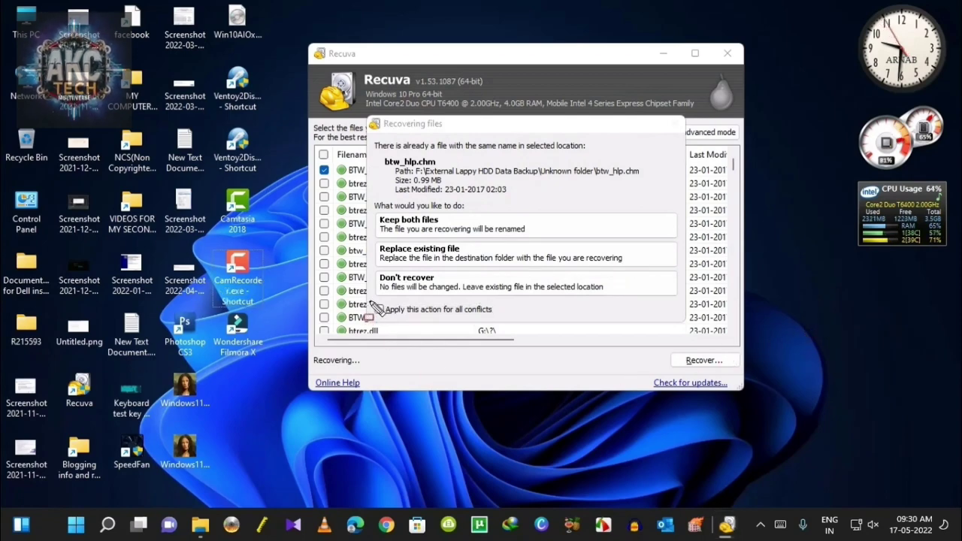
{"action": "left_click_drag", "start_coordinate": [416, 317], "coordinate": [500, 321]}
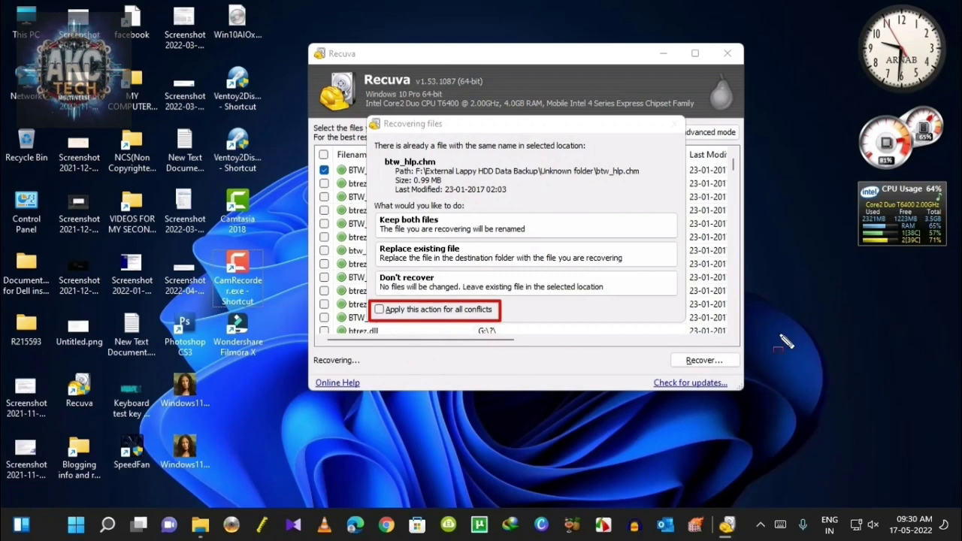
{"action": "key", "text": "Escape"}
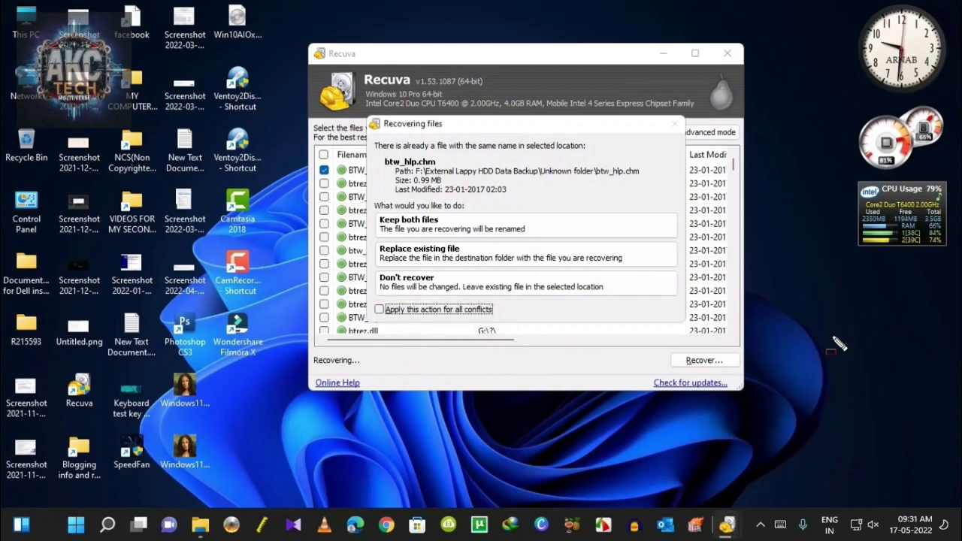
{"action": "key", "text": "space"}
{"action": "left_click", "coordinate": [834, 339]}
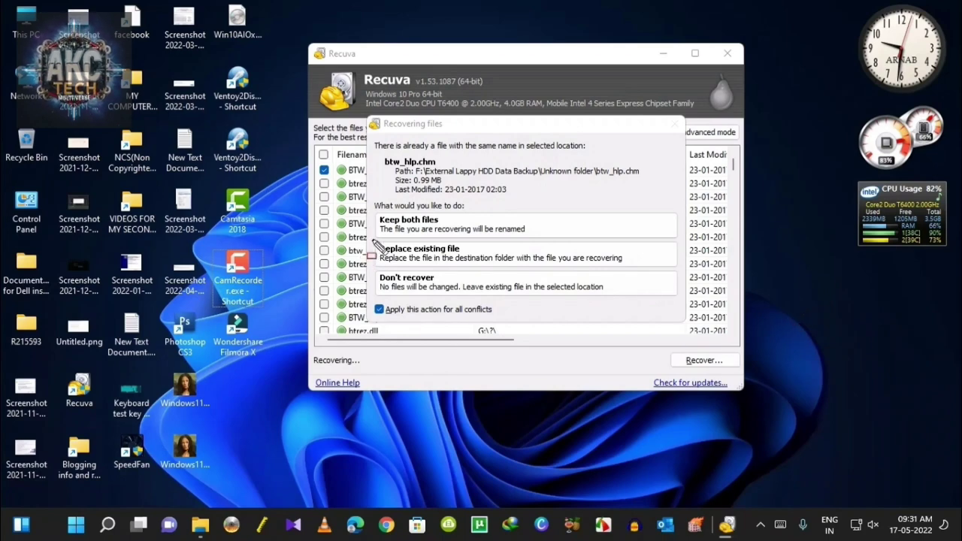
{"action": "left_click_drag", "start_coordinate": [371, 241], "coordinate": [681, 272]}
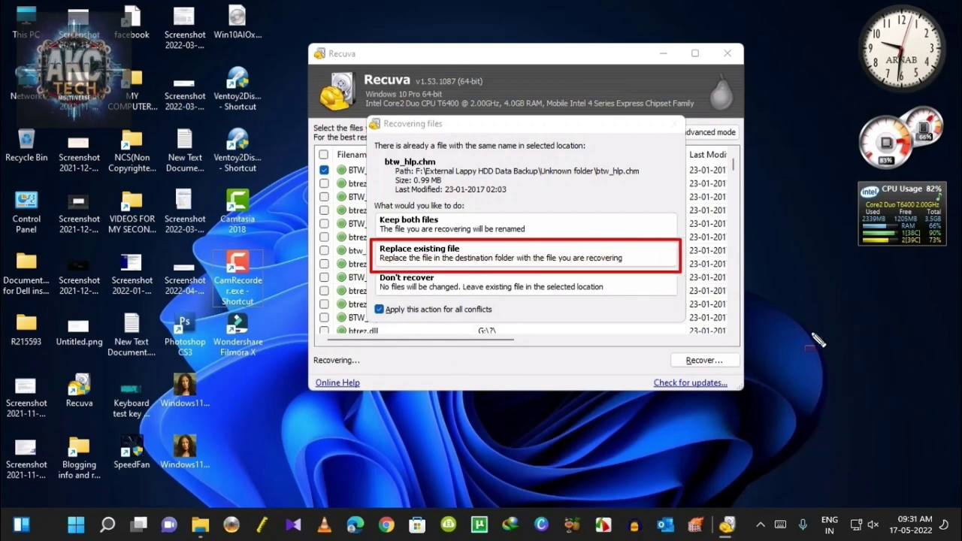
{"action": "key", "text": "Escape"}
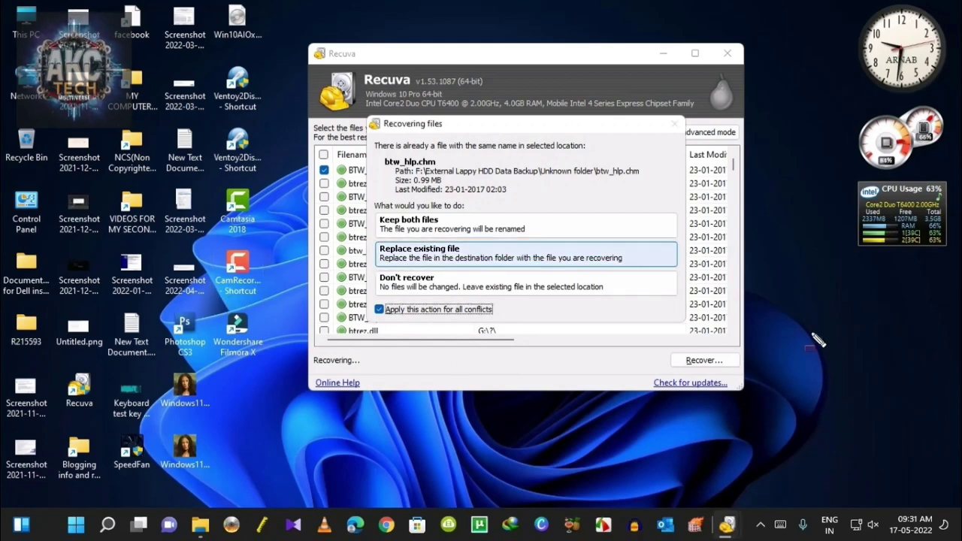
{"action": "left_click", "coordinate": [525, 253]}
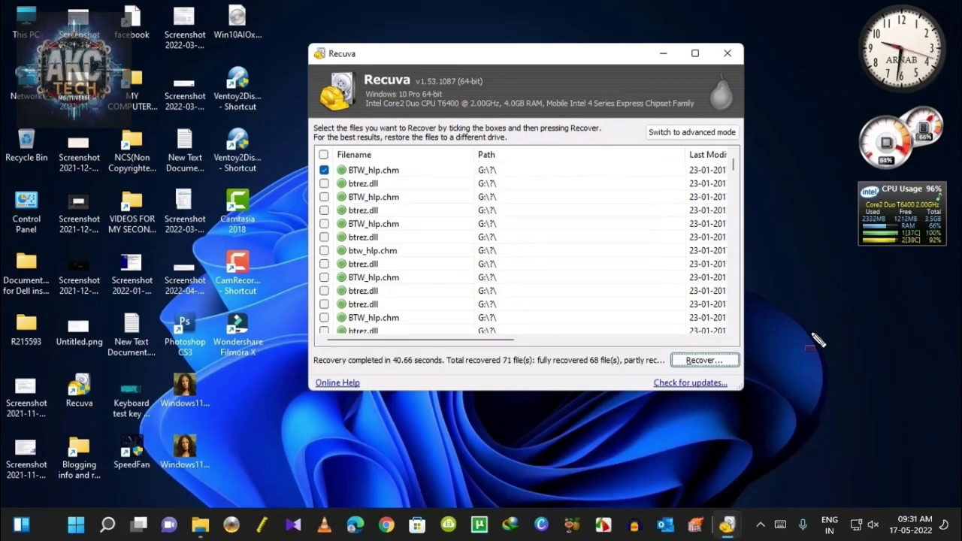
Step: Review the recovery summary and dismiss the completion message
{"action": "left_click", "coordinate": [812, 338]}
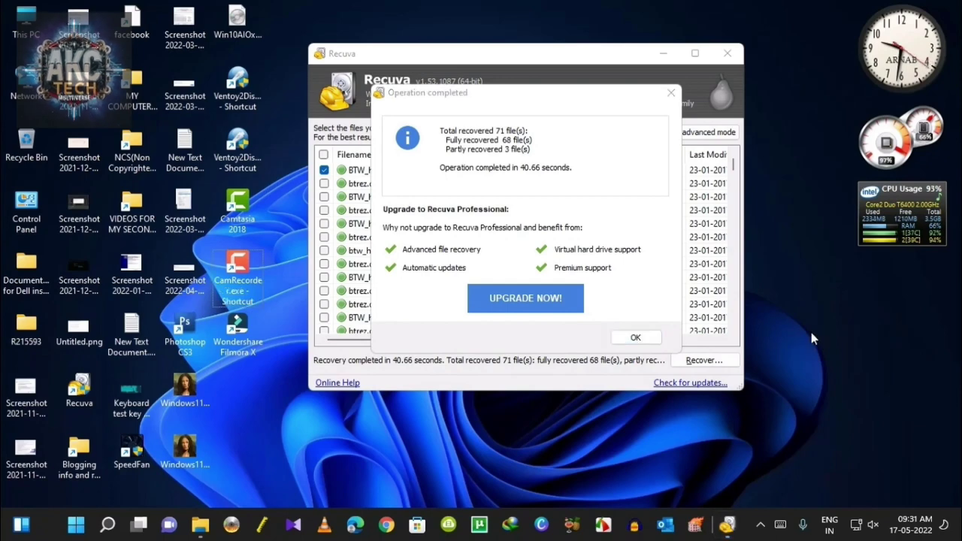
{"action": "left_click_drag", "start_coordinate": [367, 83], "coordinate": [602, 153]}
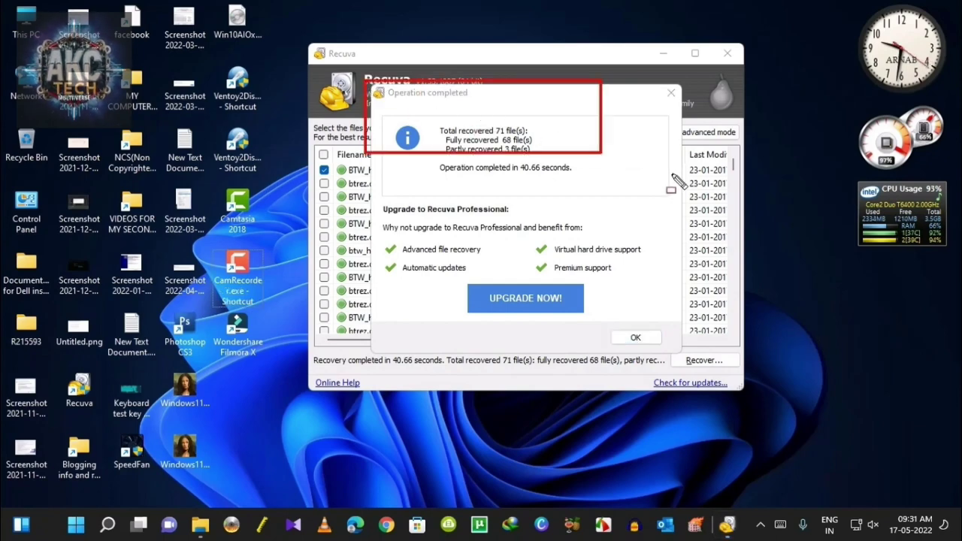
{"action": "left_click_drag", "start_coordinate": [673, 177], "coordinate": [685, 361]}
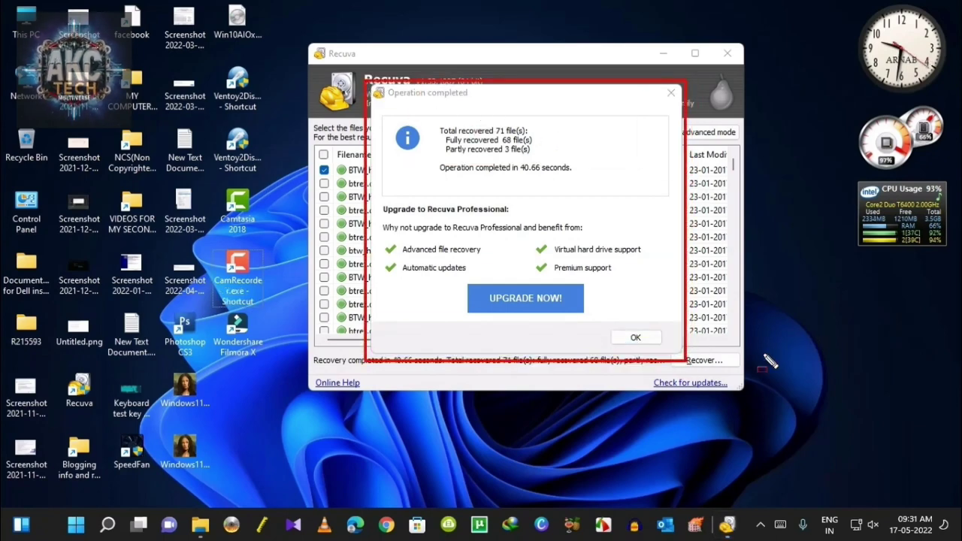
{"action": "key", "text": "Escape"}
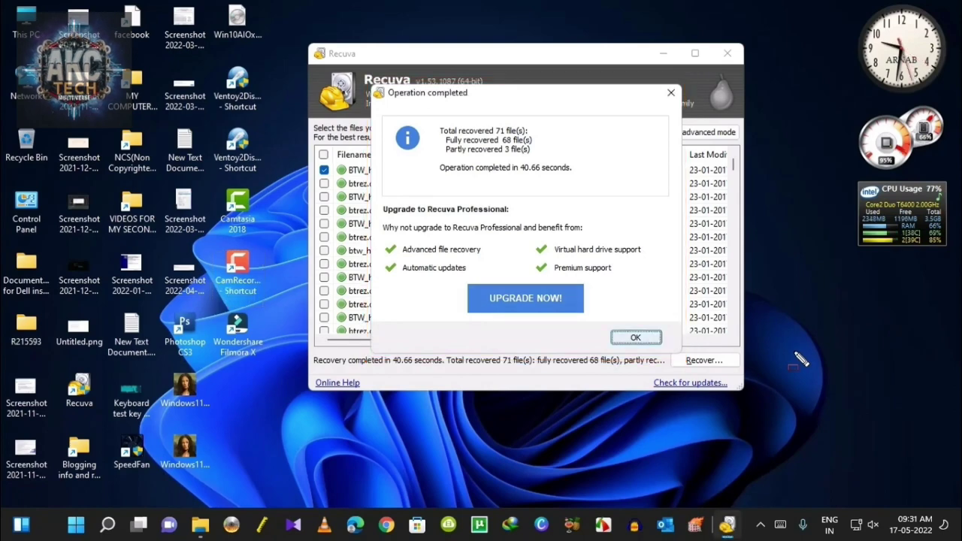
{"action": "left_click", "coordinate": [803, 325]}
{"action": "mouse_move", "coordinate": [602, 322]}
{"action": "left_mouse_down"}
{"action": "mouse_move", "coordinate": [633, 343]}
{"action": "mouse_move", "coordinate": [671, 350]}
{"action": "left_mouse_up"}
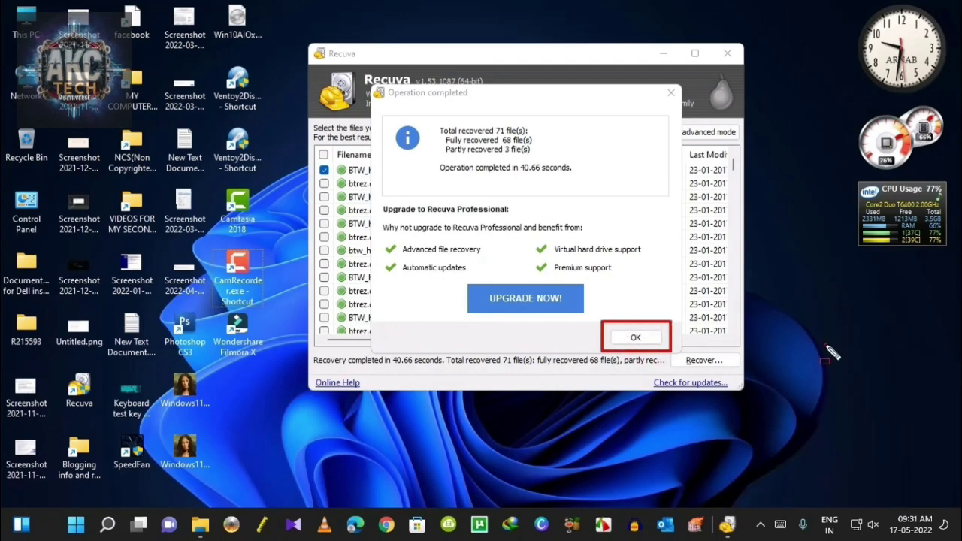
{"action": "key", "text": "Escape"}
{"action": "key", "text": "Return"}
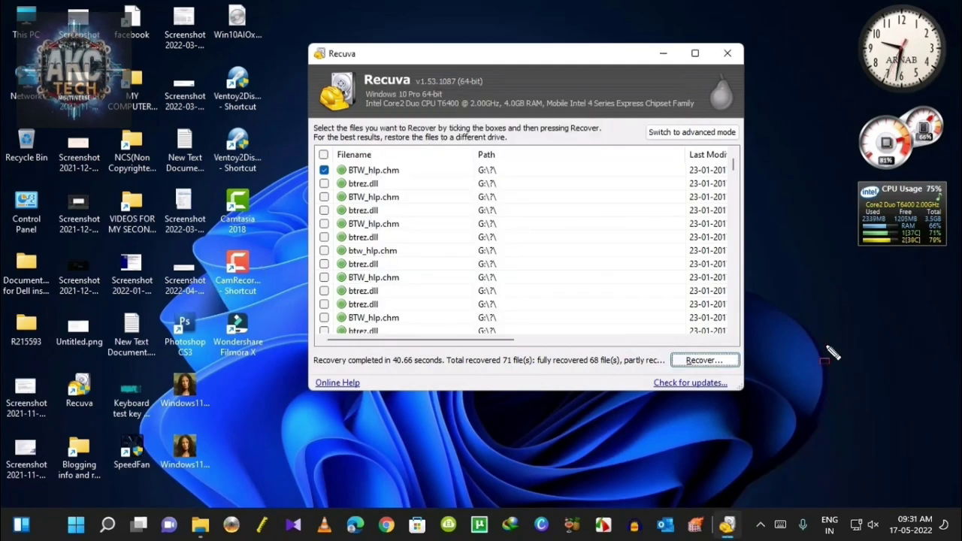